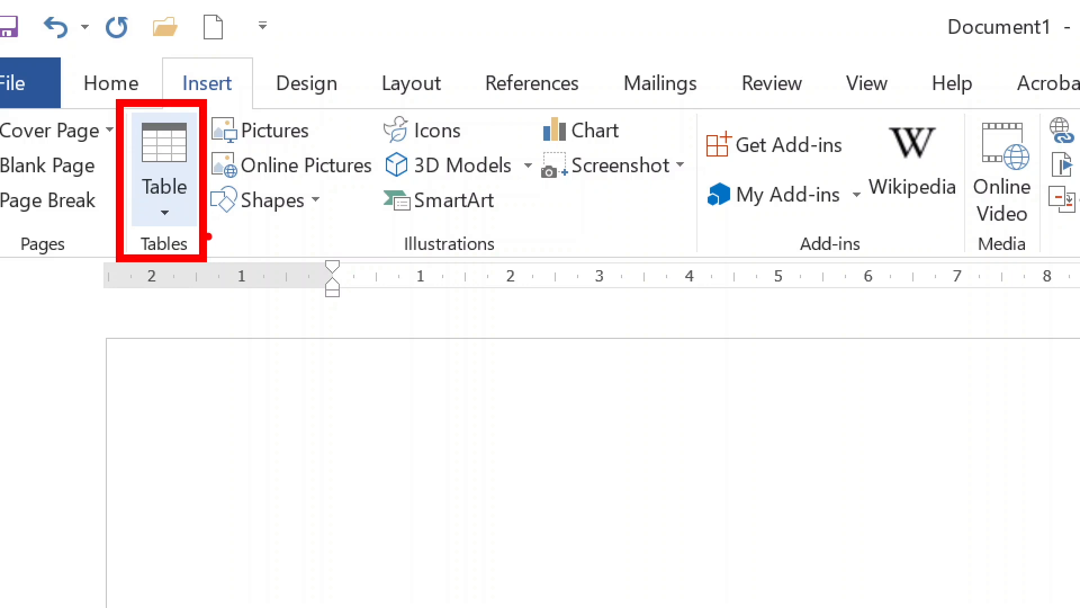
# - Type the practice lines ROW and COLUMN, then delete them
pyautogui.click(180, 220)
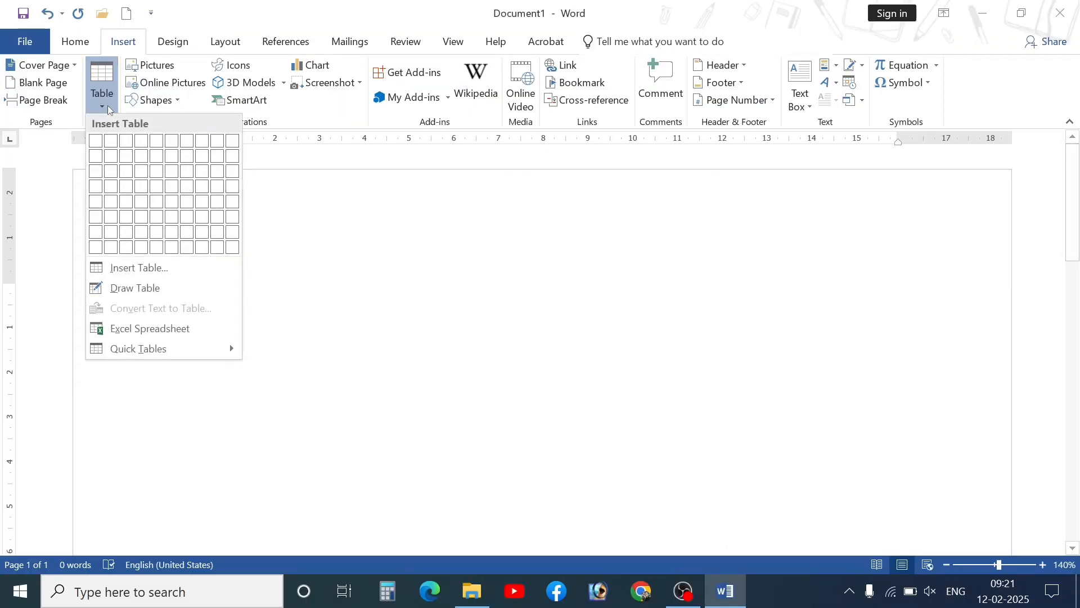
pyautogui.click(110, 108)
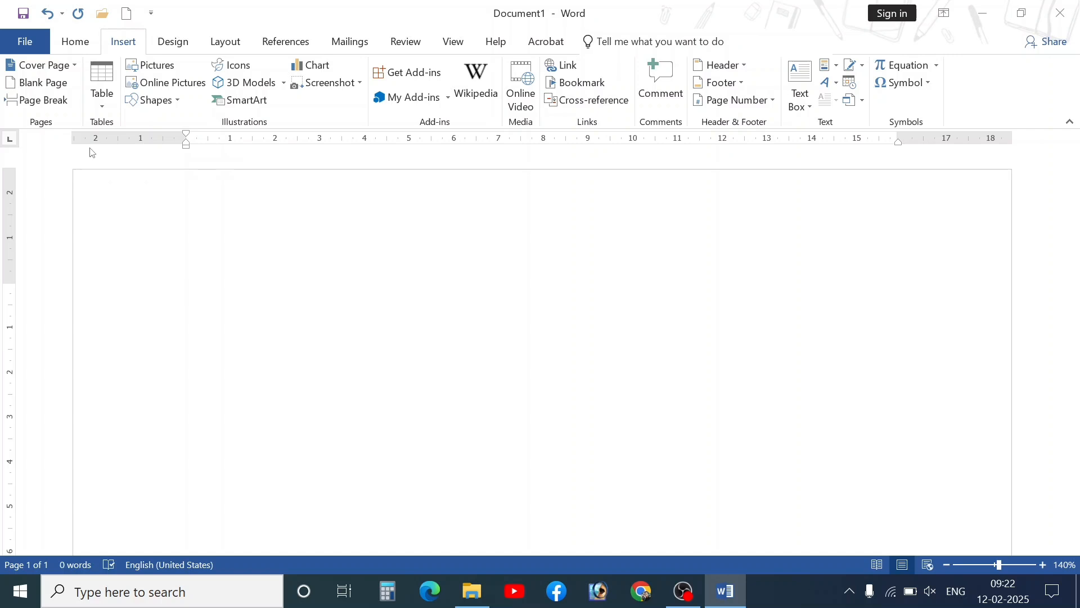
pyautogui.write('ROW')
pyautogui.press('Return')
pyautogui.write('COL')
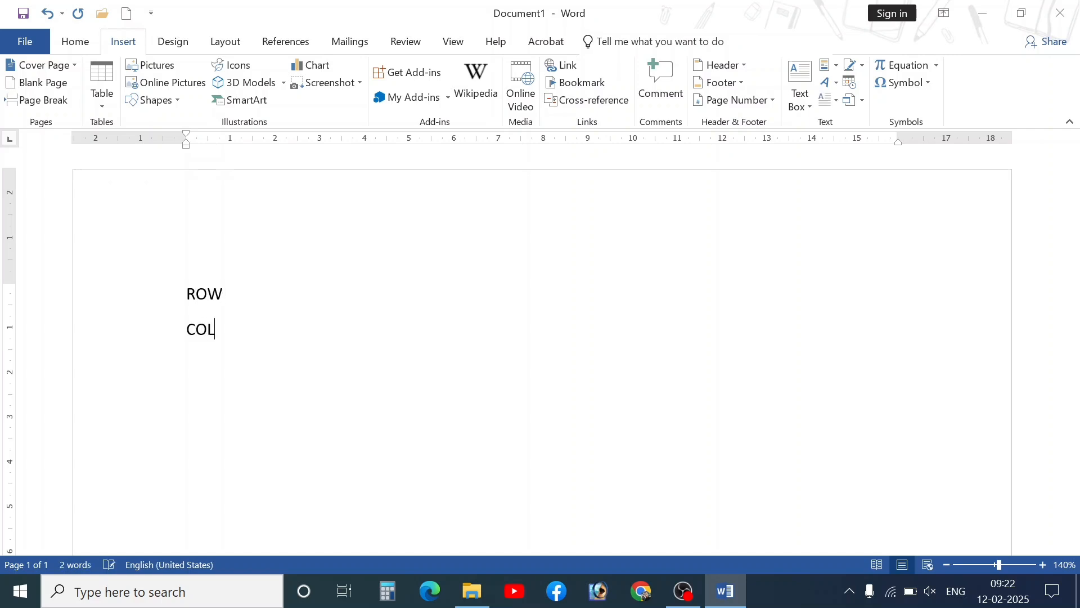
pyautogui.write('UMN')
pyautogui.press('Return')
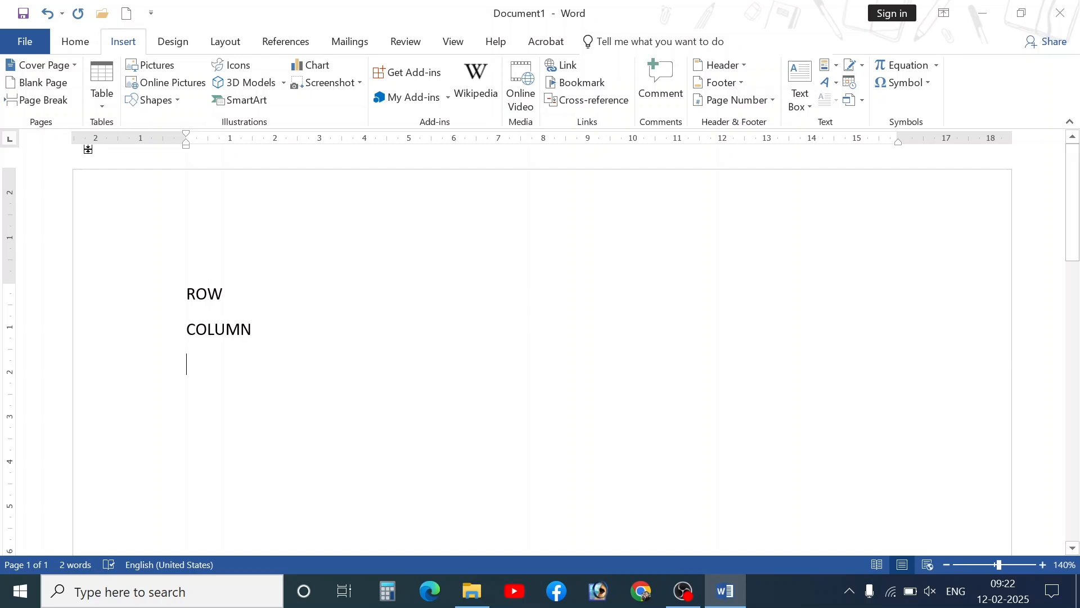
pyautogui.moveTo(309, 332); pyautogui.dragTo(186, 273)
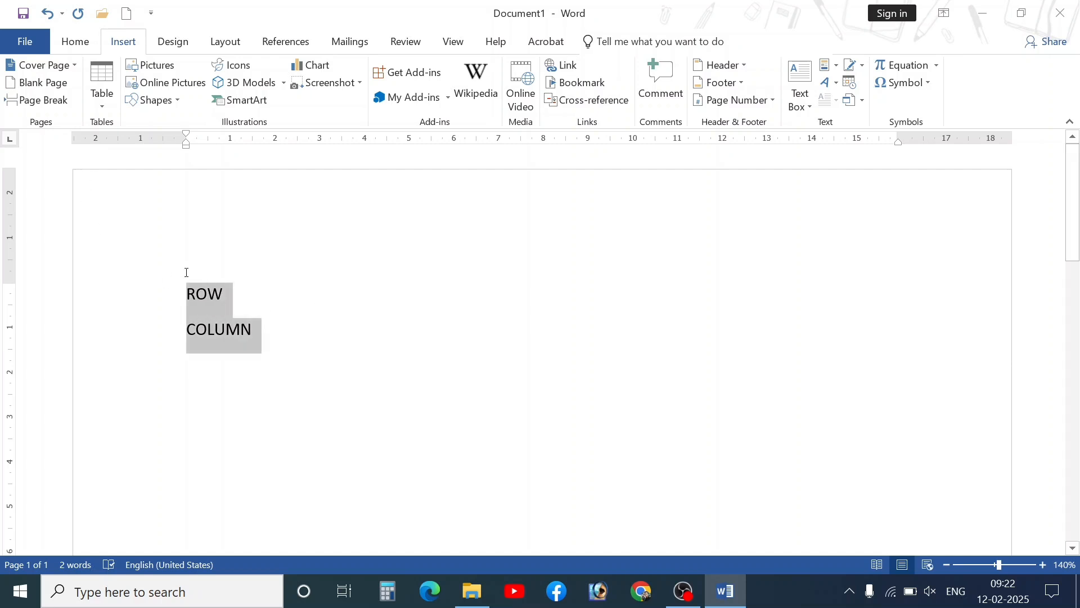
pyautogui.press('Delete')
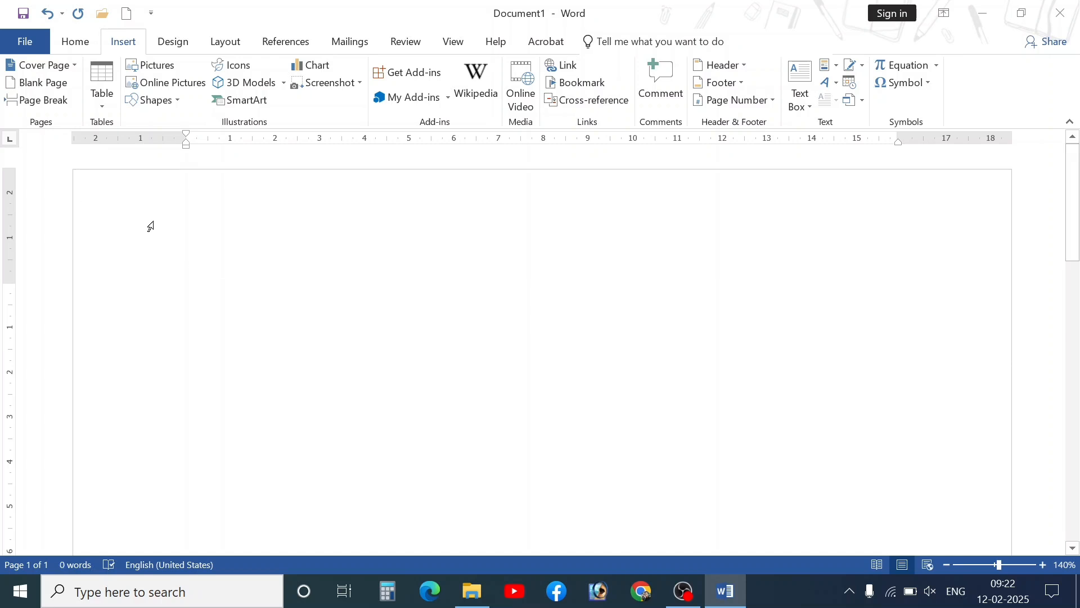
# - Preview the table size grid, insert a 4-column, 6-row table, then undo it
pyautogui.click(99, 110)
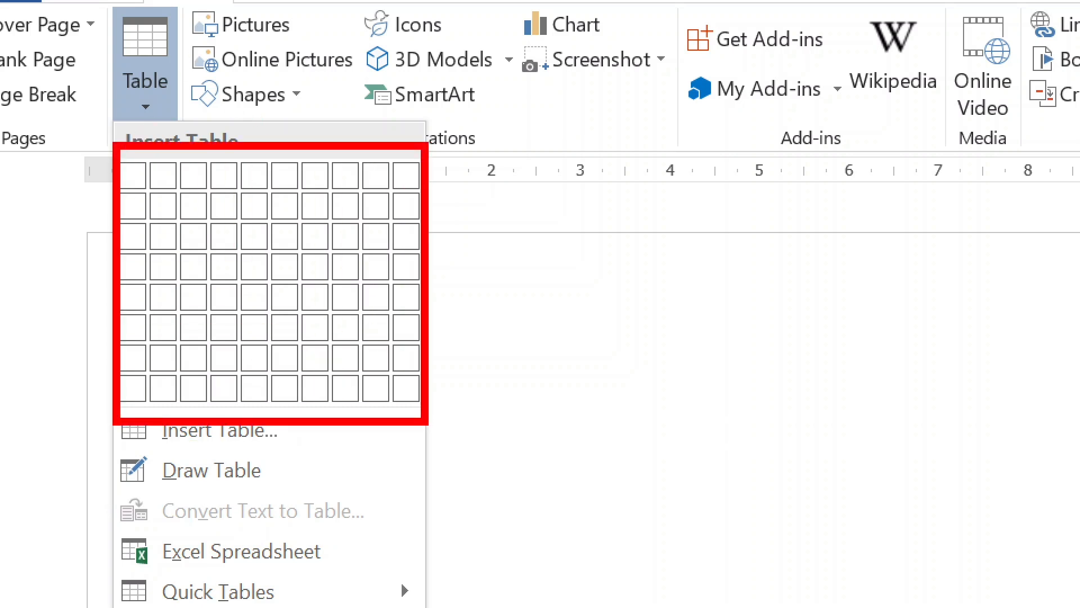
pyautogui.press('e')
pyautogui.press('Escape')
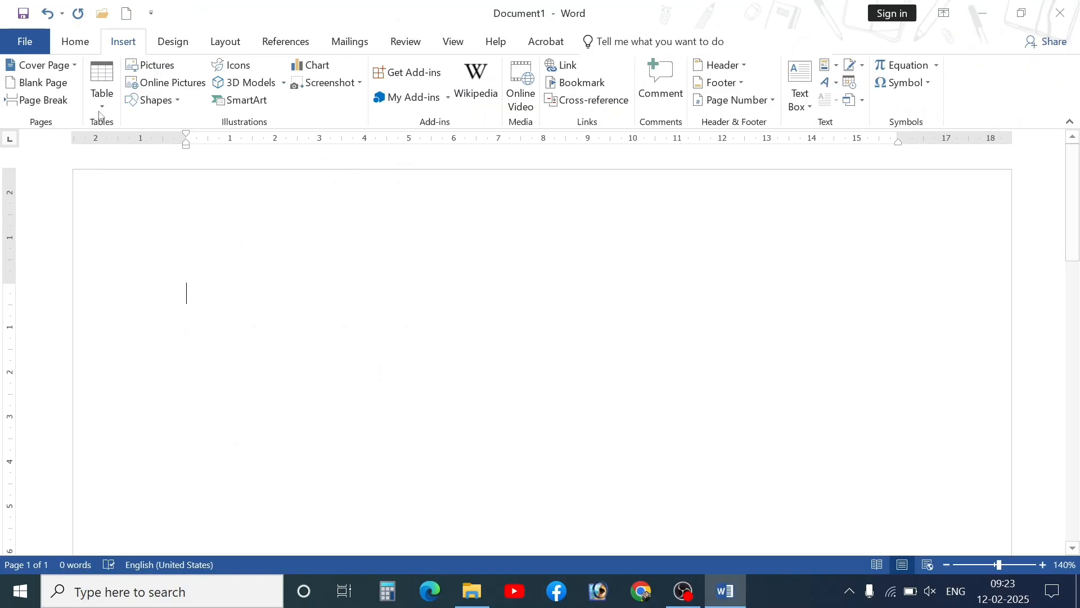
pyautogui.click(101, 106)
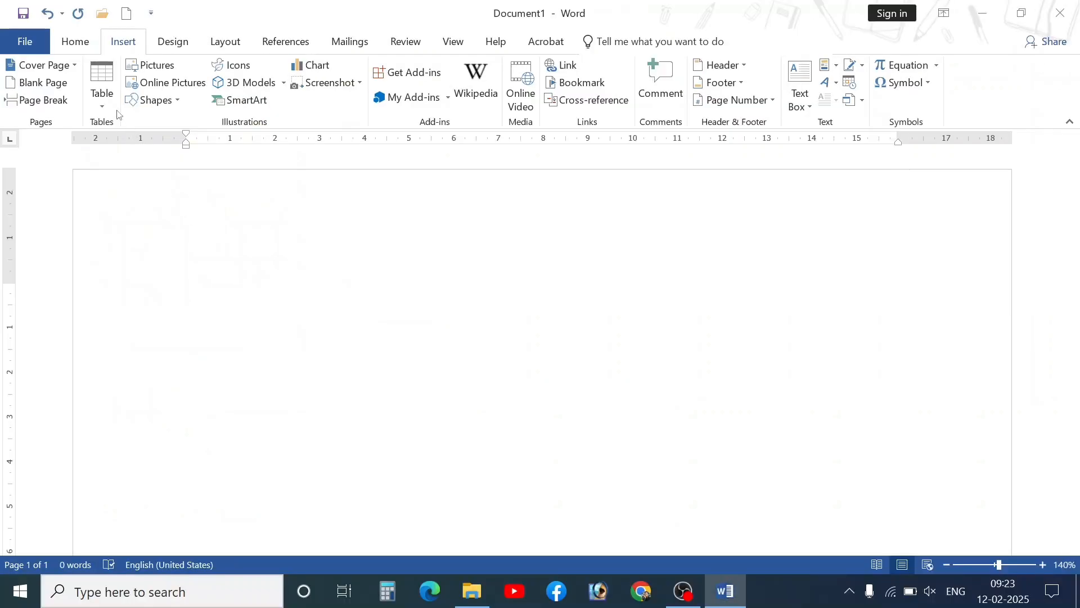
pyautogui.click(88, 16)
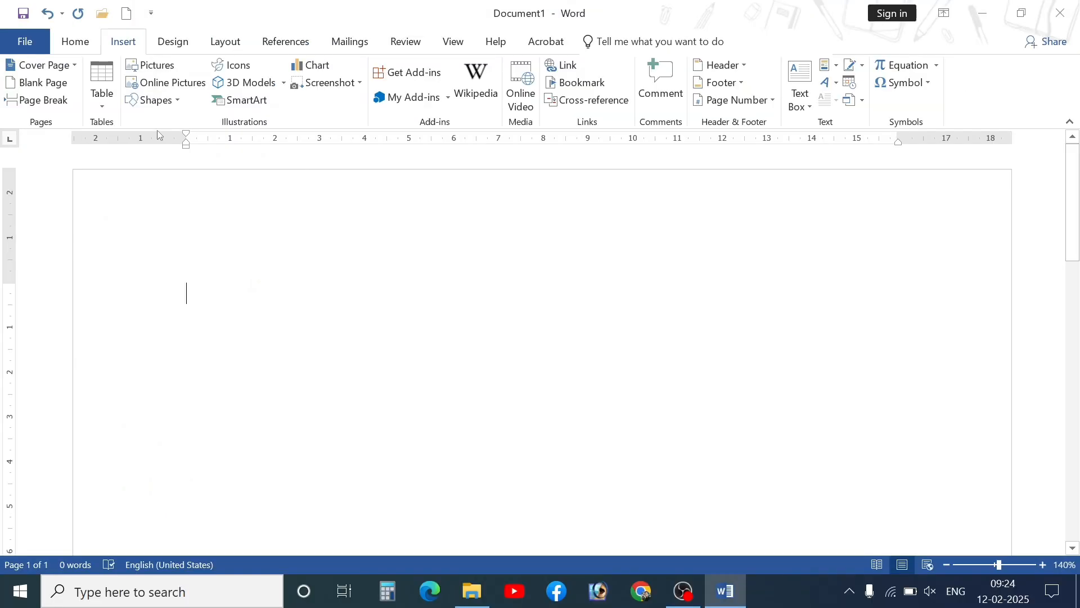
pyautogui.click(101, 84)
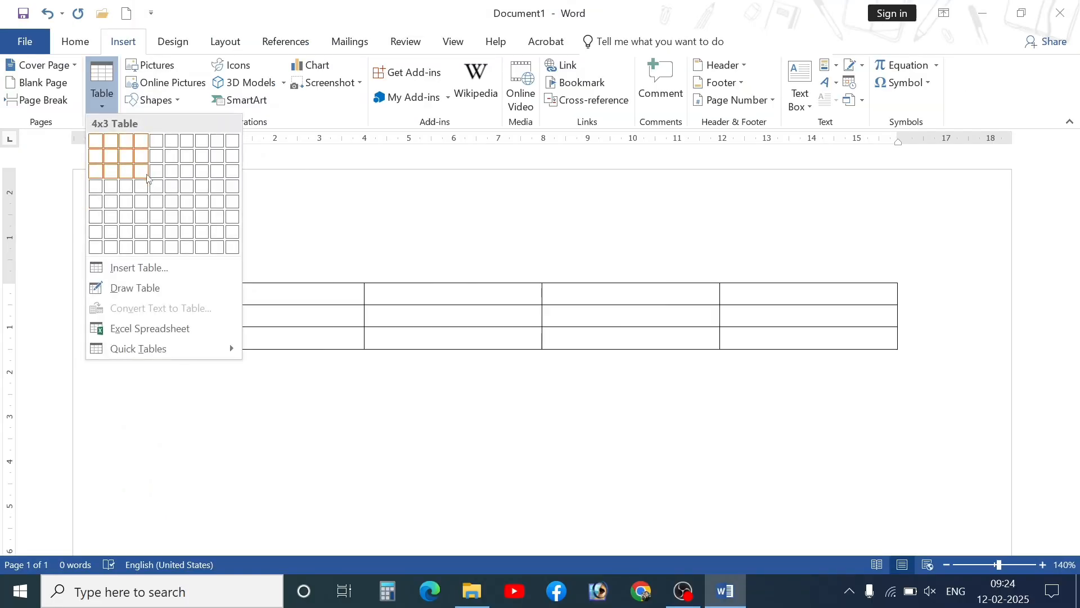
pyautogui.click(141, 217)
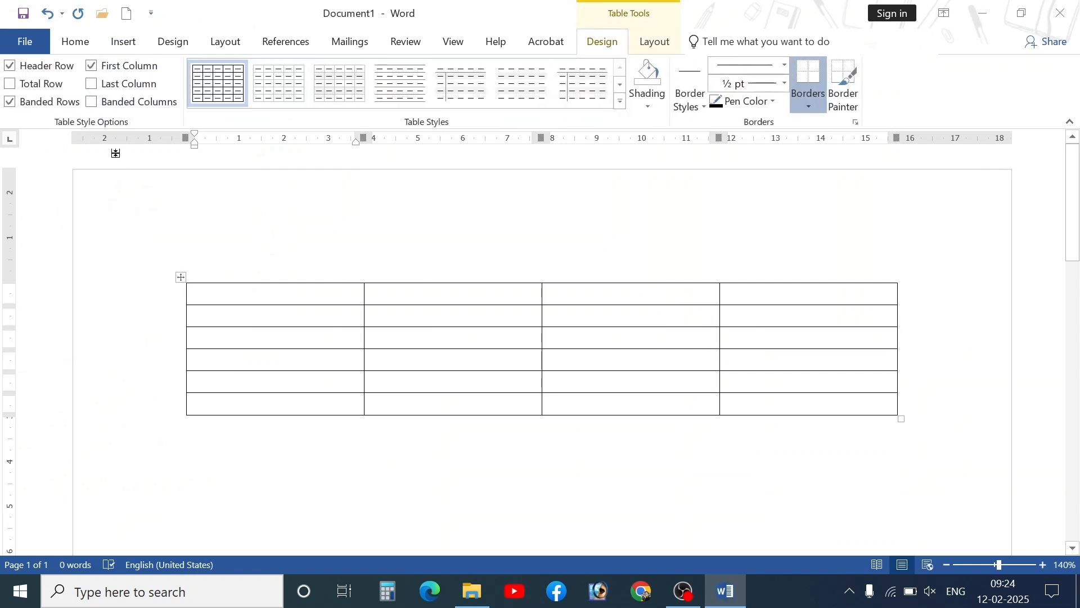
pyautogui.hotkey('ctrl', 'z')
# - Insert an empty table of 5 columns and 4 rows from the size grid
pyautogui.click(123, 42)
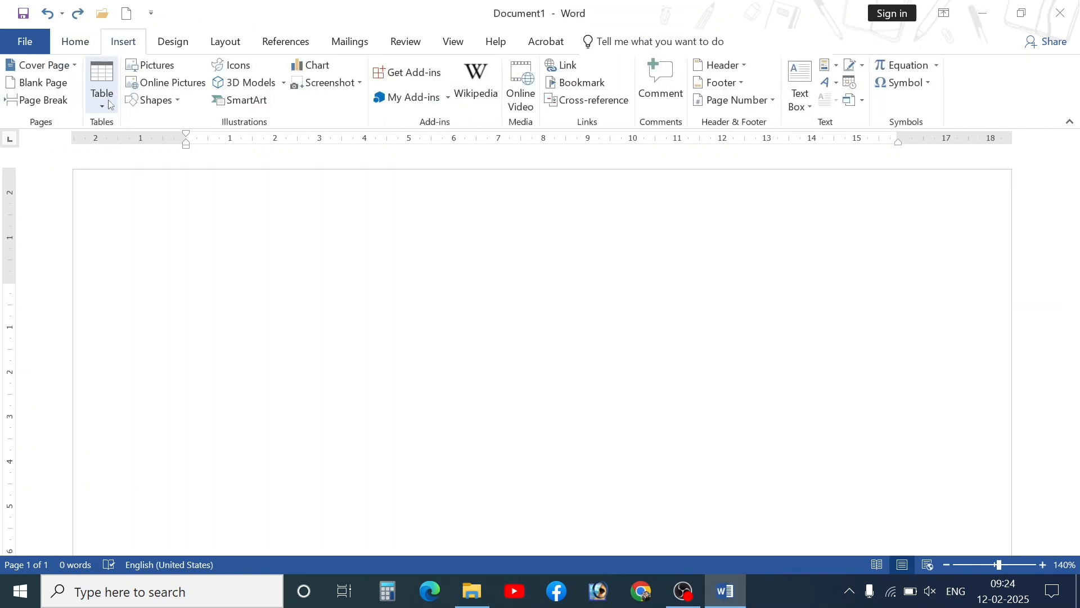
pyautogui.click(103, 99)
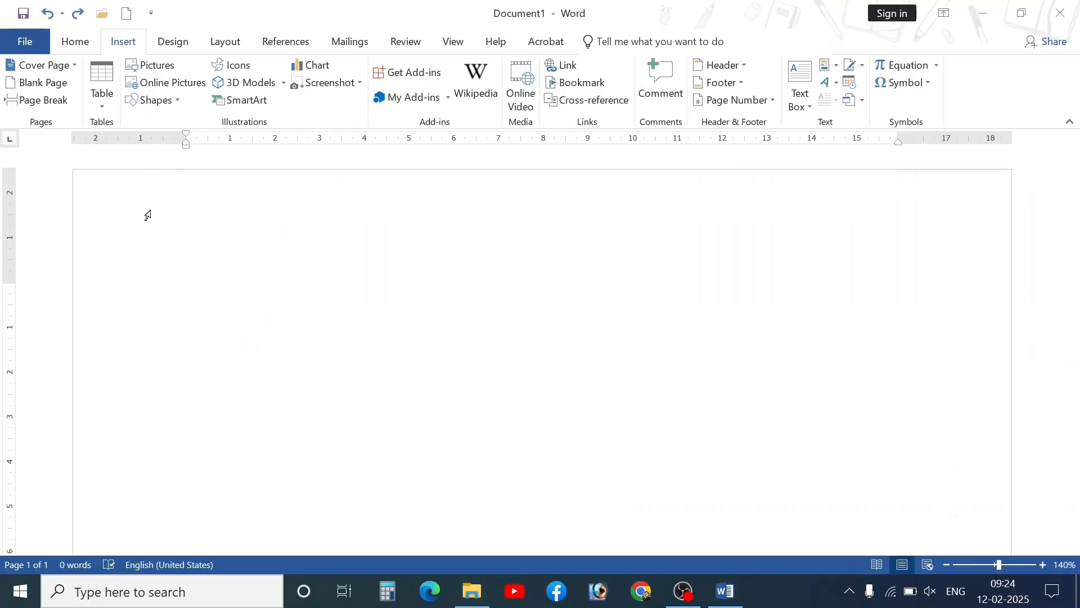
pyautogui.click(145, 215)
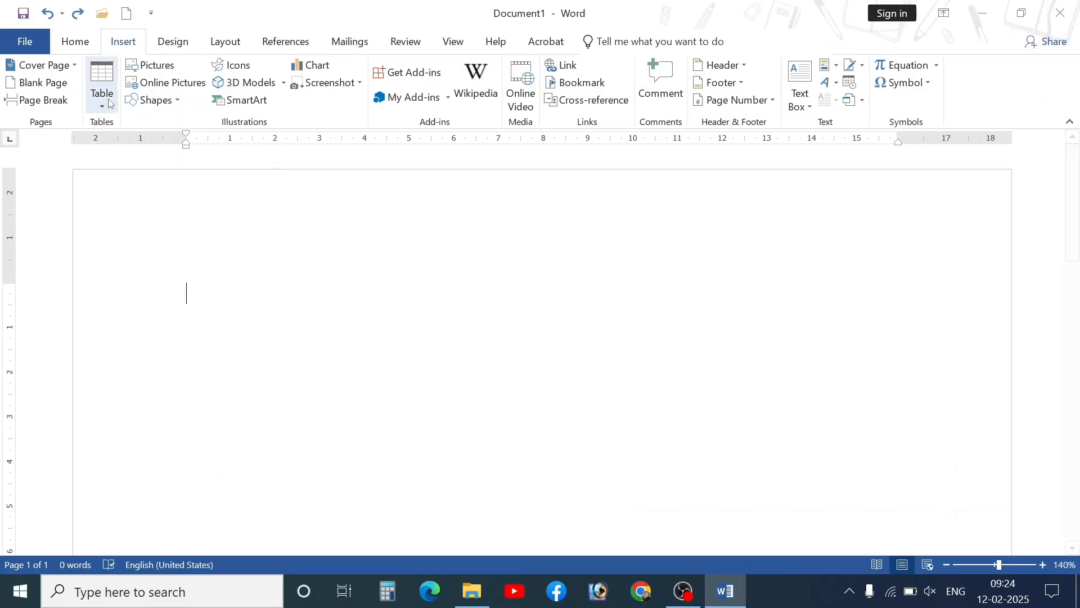
pyautogui.click(102, 93)
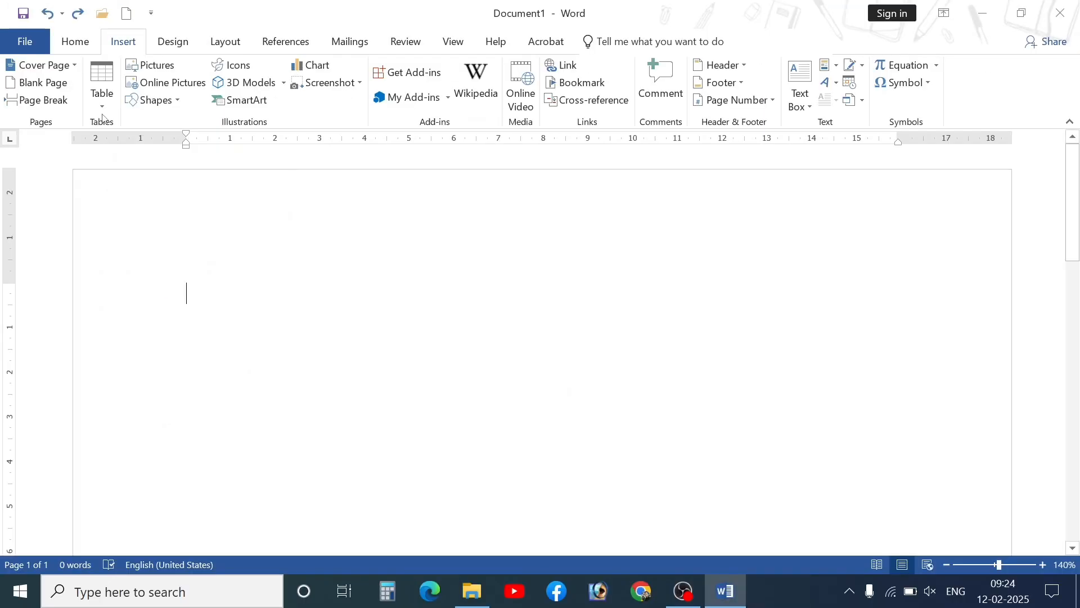
pyautogui.click(101, 85)
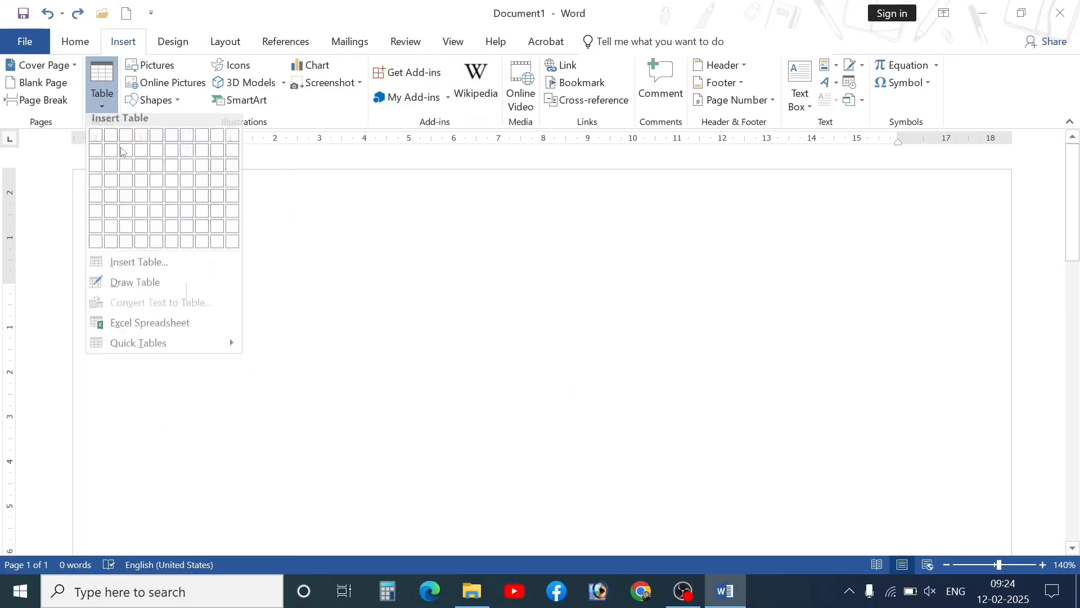
pyautogui.click(153, 188)
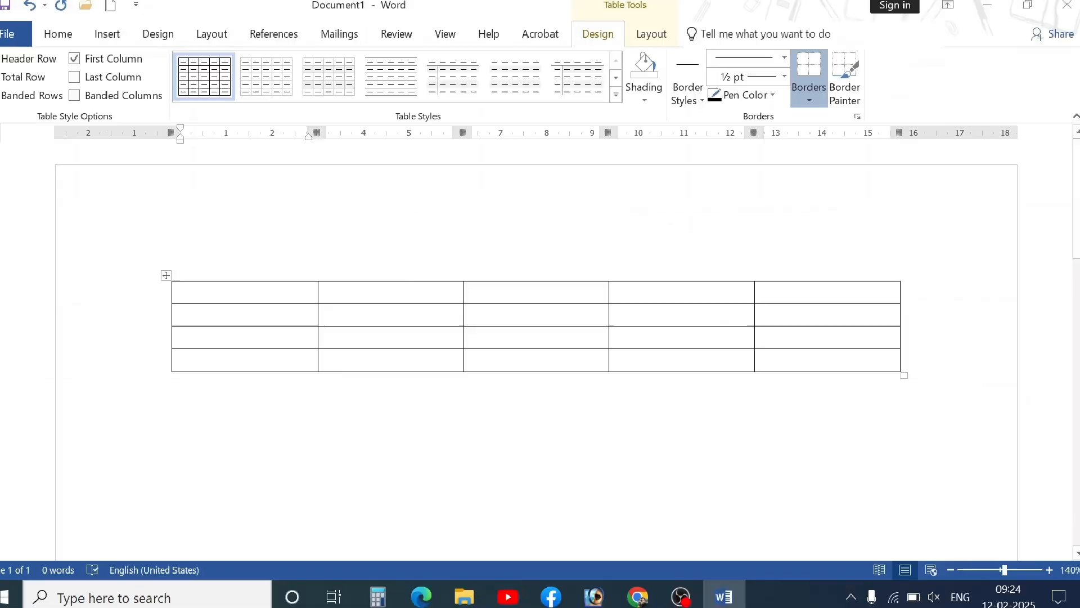
# - Select the table's first row and first column, then move to the line below
pyautogui.moveTo(252, 297); pyautogui.dragTo(828, 297)
pyautogui.click(270, 306)
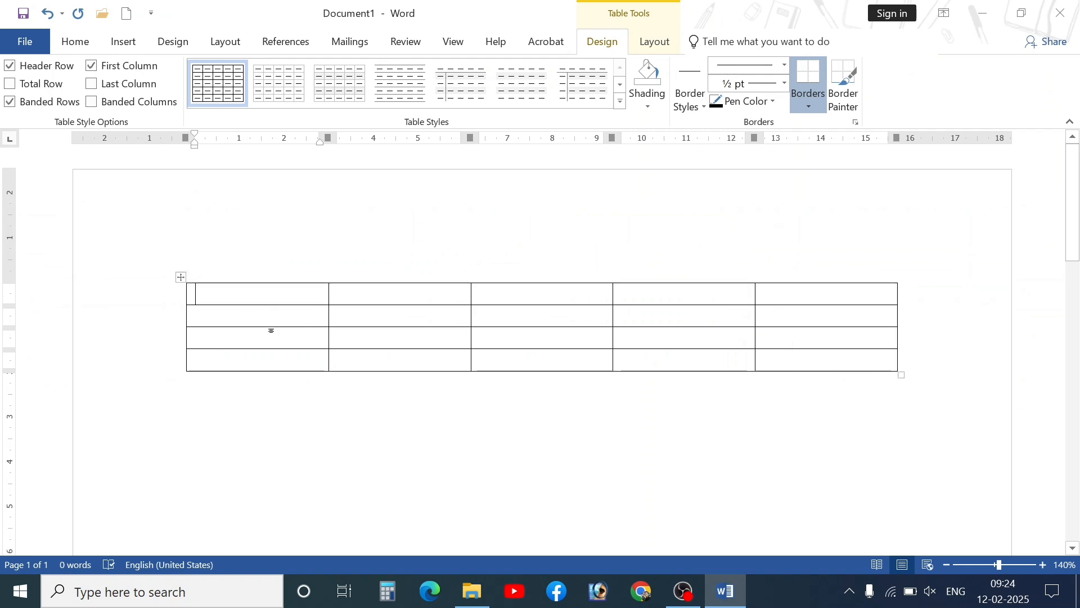
pyautogui.moveTo(270, 293); pyautogui.dragTo(270, 348)
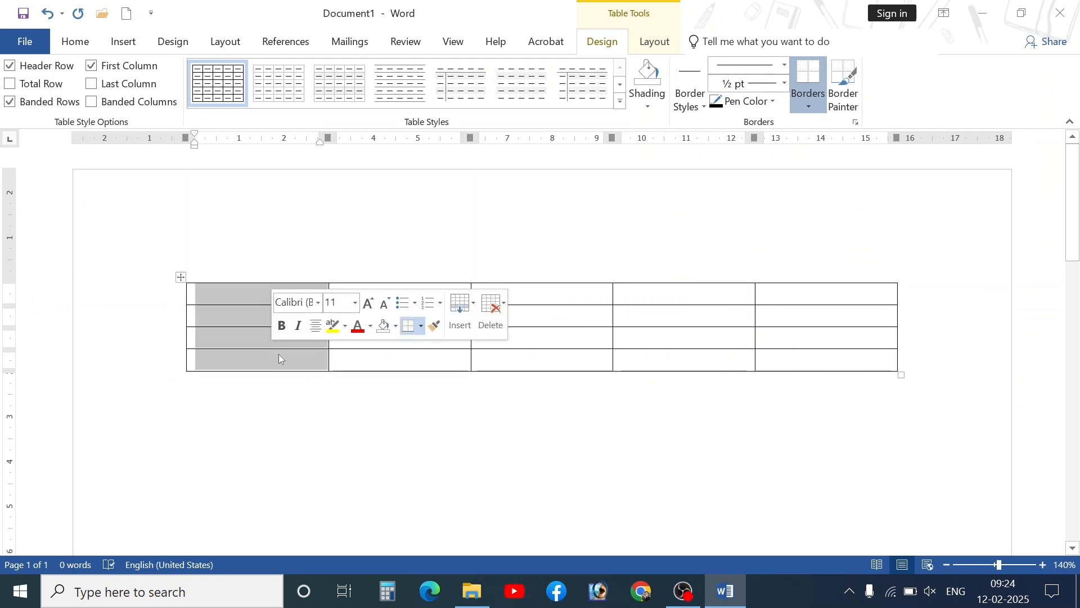
pyautogui.click(280, 358)
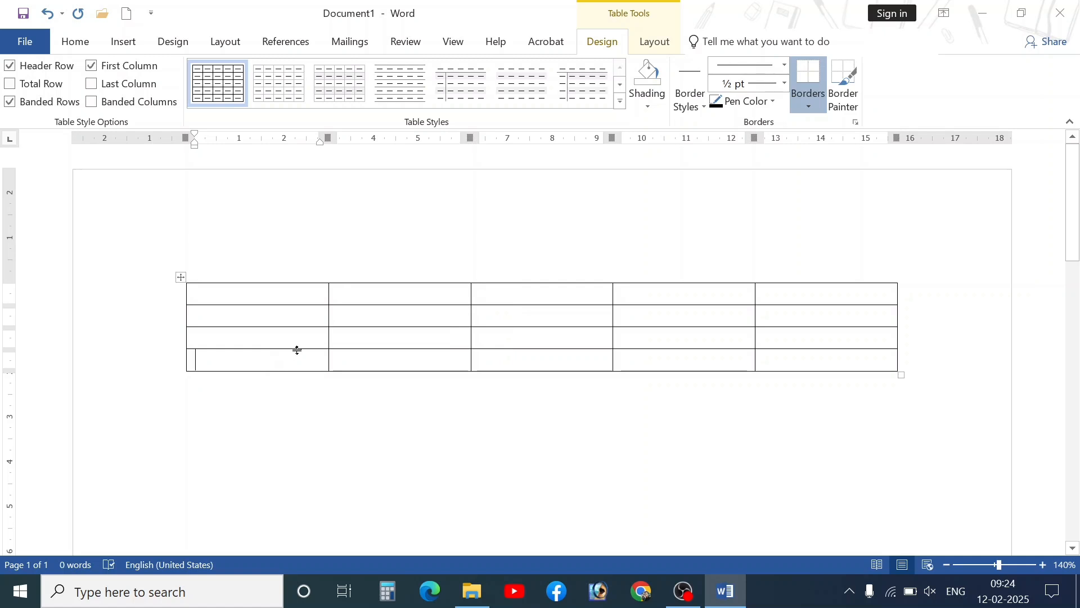
pyautogui.click(259, 408)
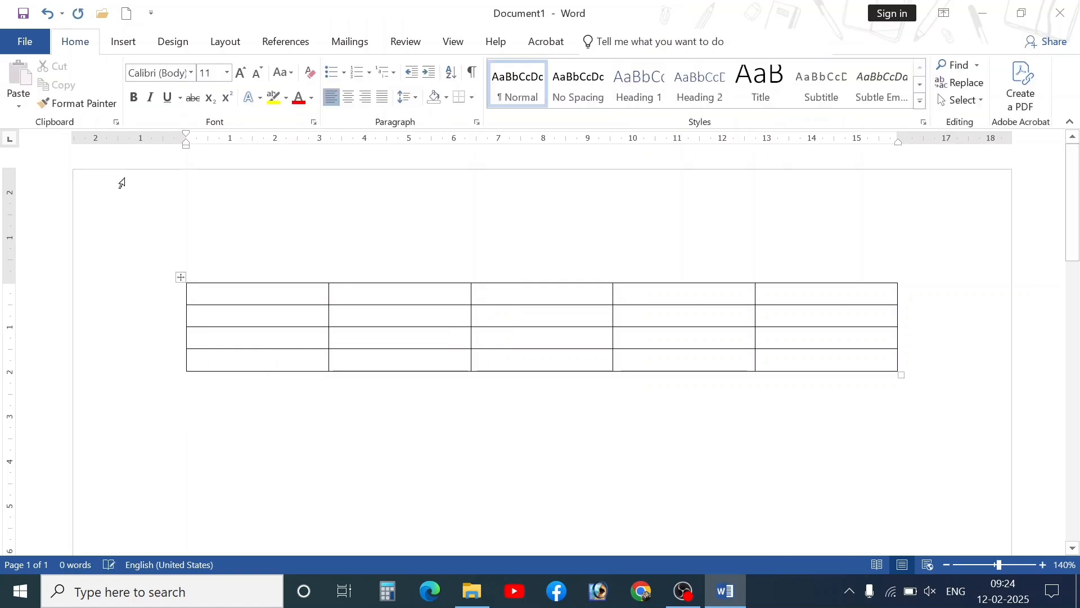
# - Create a 6-column, 5-row table through the Insert Table dialog
pyautogui.click(122, 43)
pyautogui.click(102, 90)
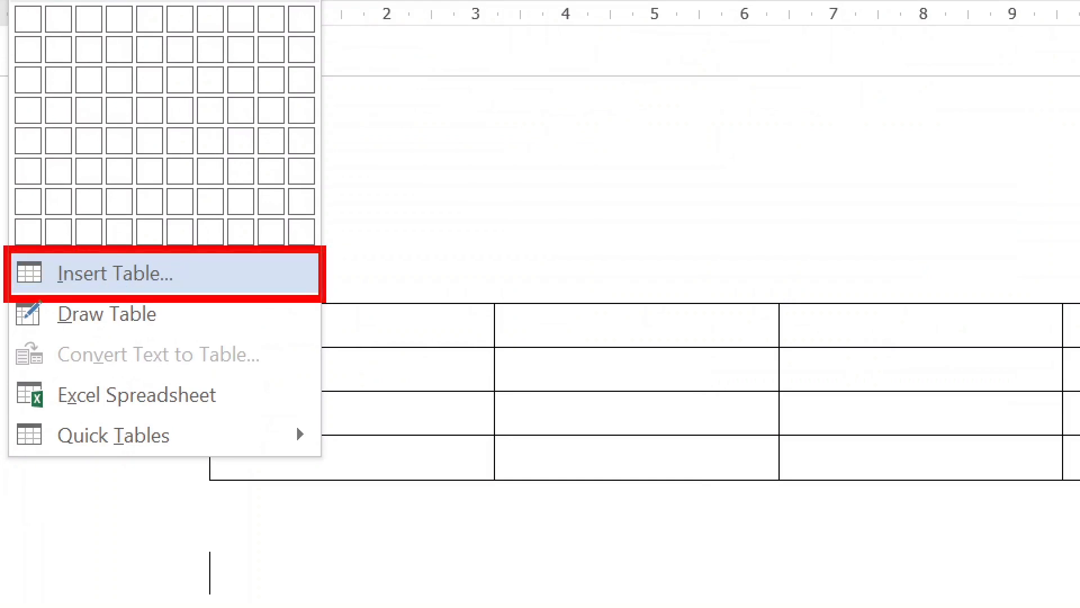
pyautogui.click(165, 274)
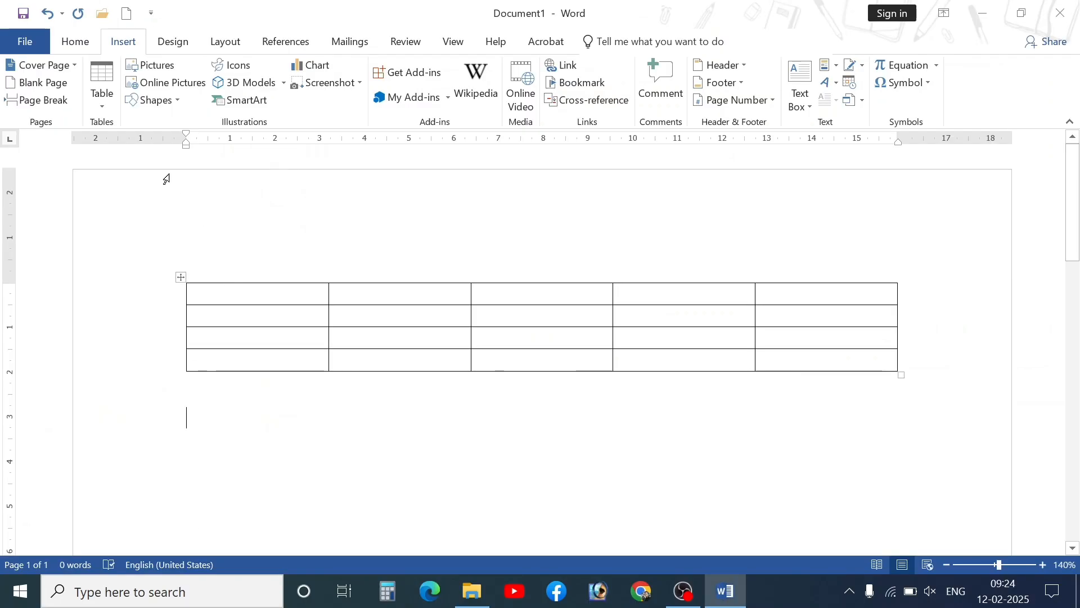
pyautogui.click(102, 84)
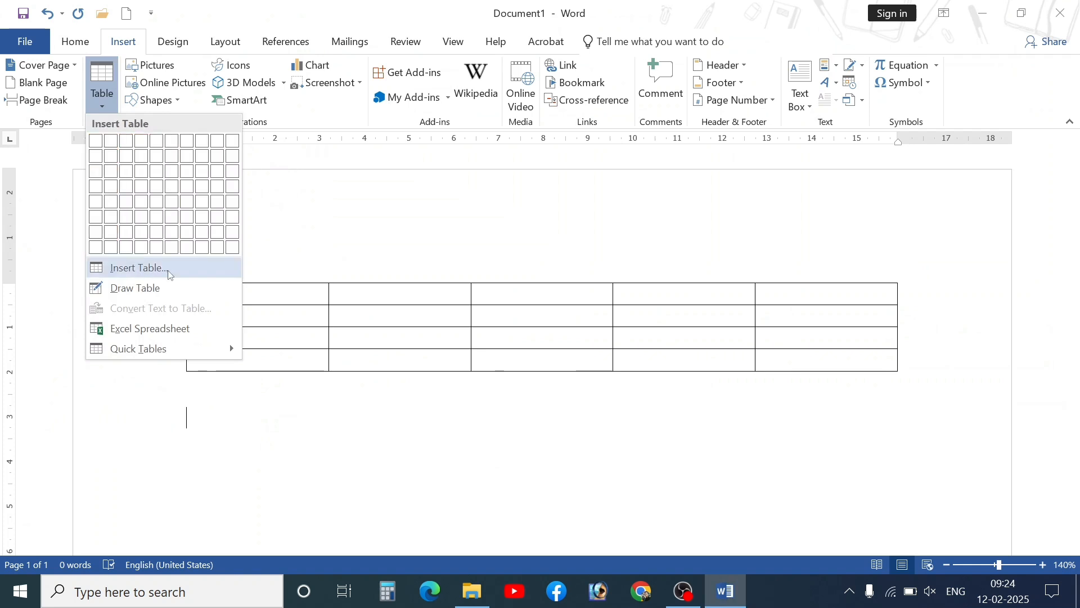
pyautogui.click(144, 273)
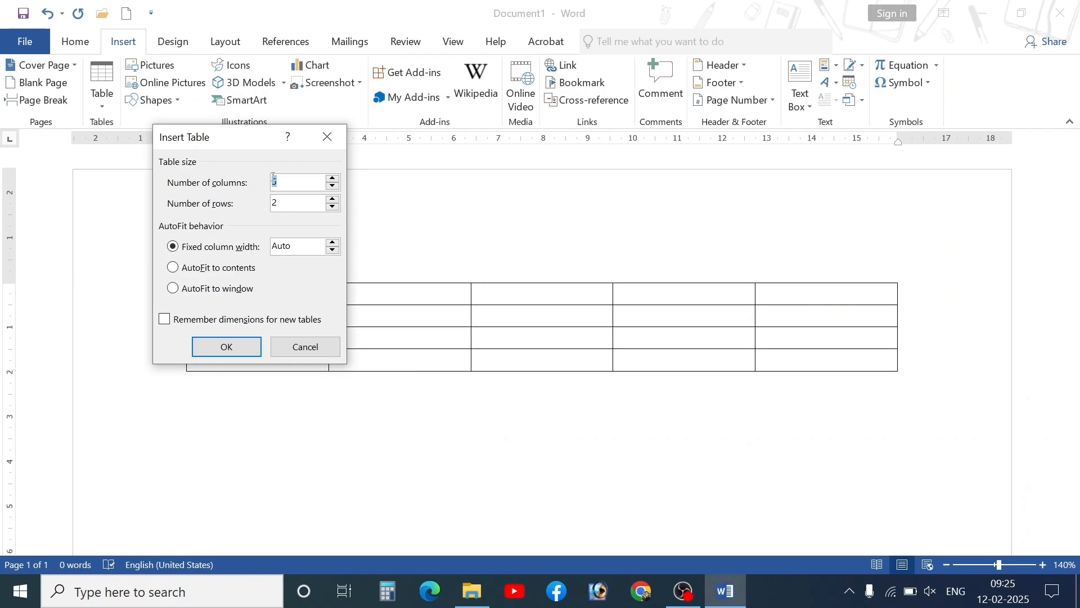
pyautogui.click(331, 203)
pyautogui.doubleClick(334, 199)
pyautogui.doubleClick(333, 185)
pyautogui.click(333, 178)
pyautogui.click(225, 346)
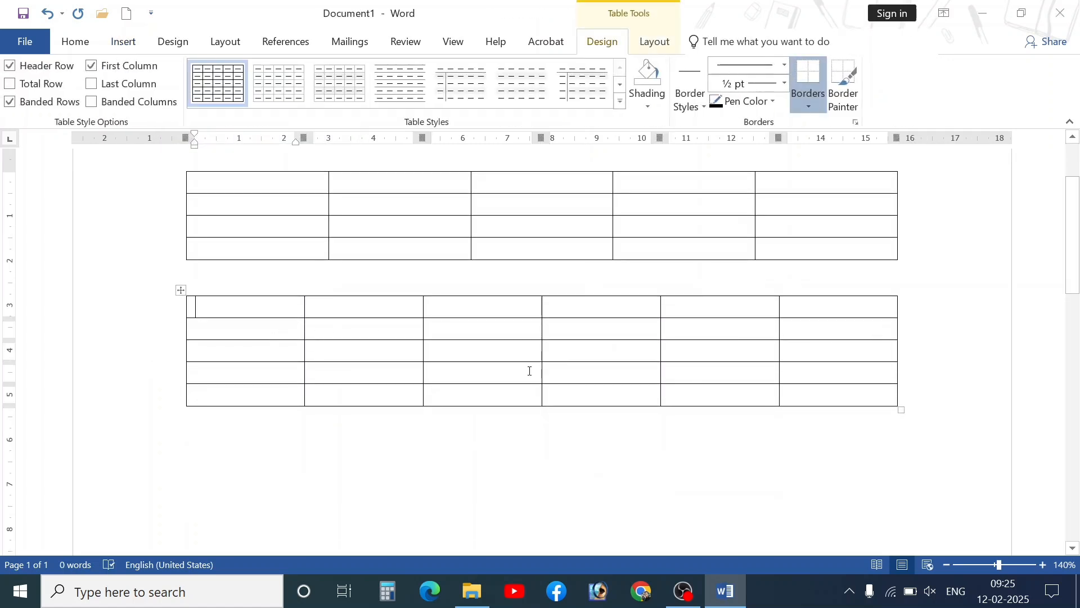
# - Below the tables, insert a 5-by-5 table set to AutoFit to window
pyautogui.click(360, 464)
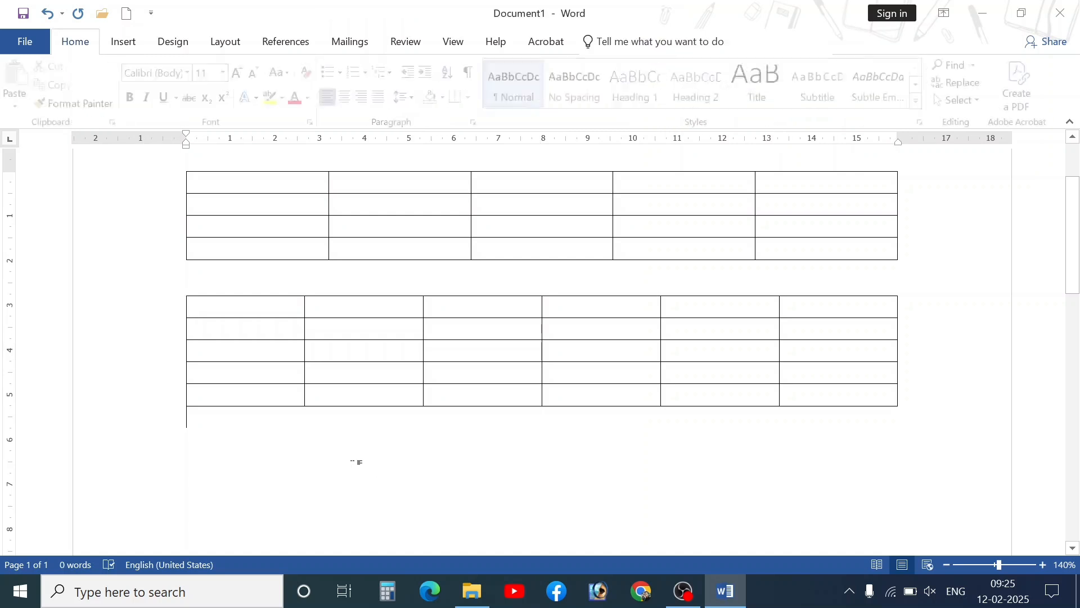
pyautogui.click(123, 42)
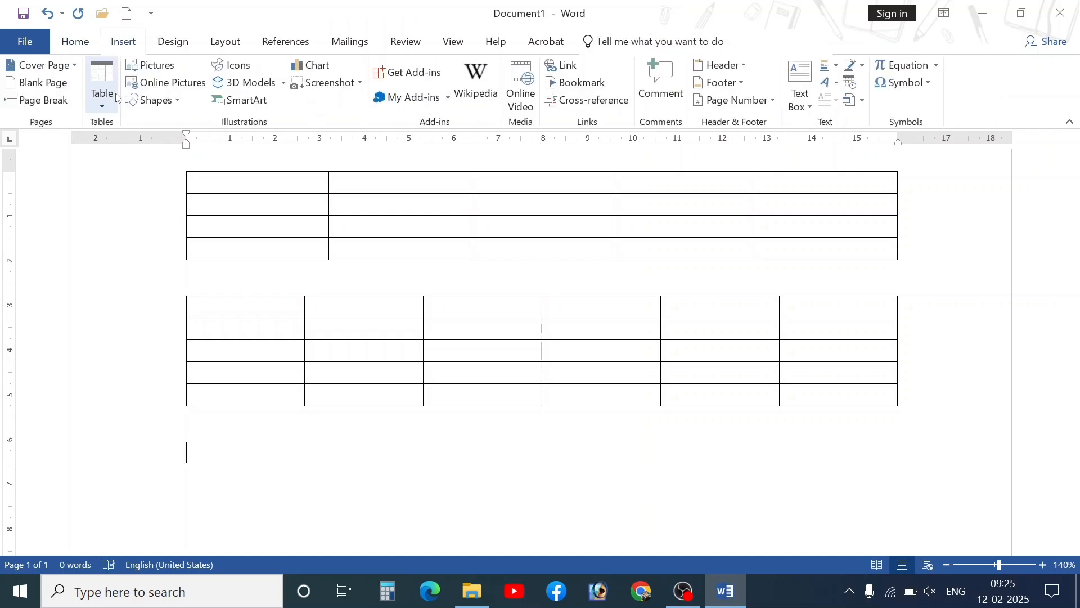
pyautogui.click(101, 84)
pyautogui.click(130, 266)
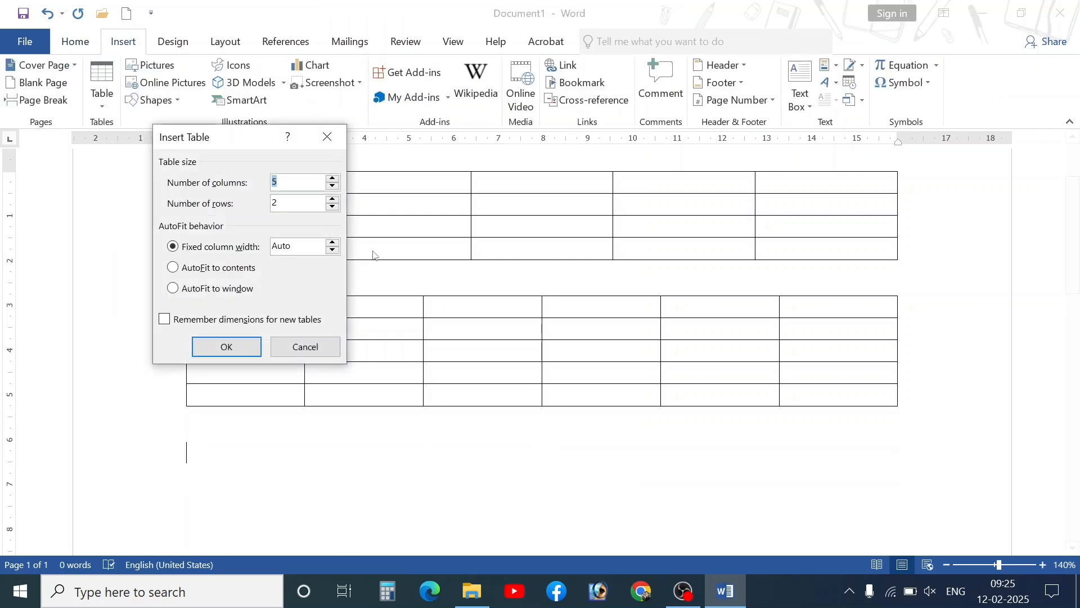
pyautogui.click(332, 201)
pyautogui.click(331, 200)
pyautogui.click(331, 200)
pyautogui.click(183, 289)
pyautogui.click(219, 344)
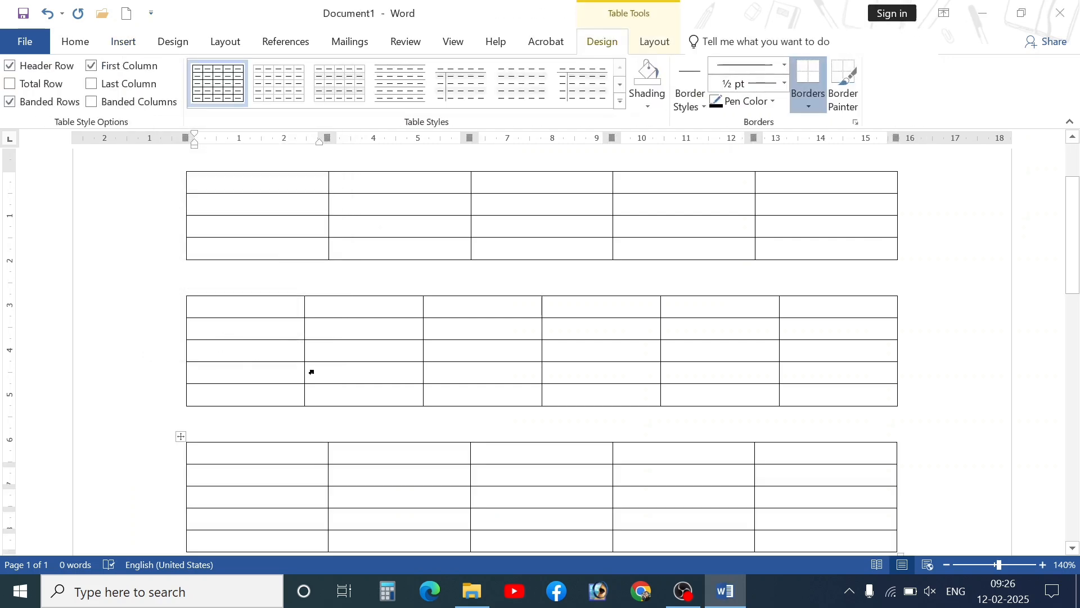
pyautogui.hotkey('ctrl', 'z')
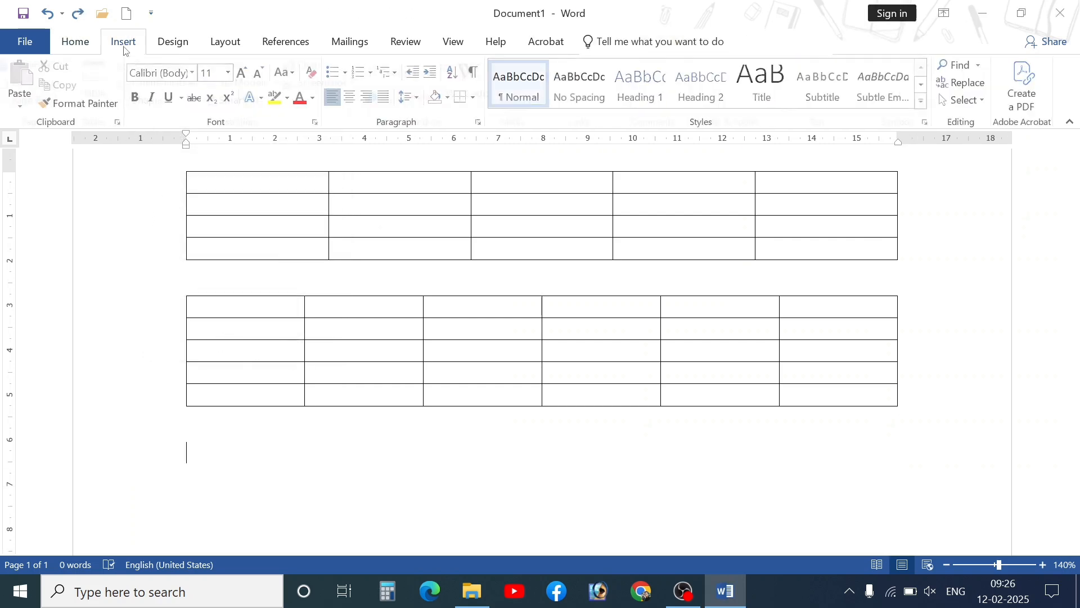
pyautogui.click(123, 42)
pyautogui.click(101, 84)
pyautogui.click(141, 269)
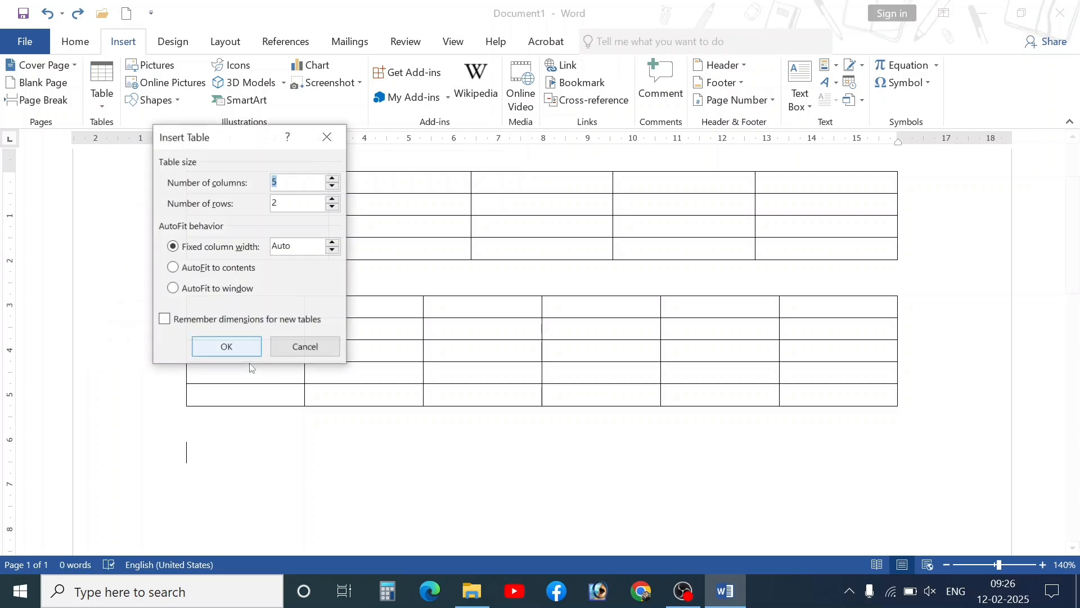
pyautogui.click(204, 290)
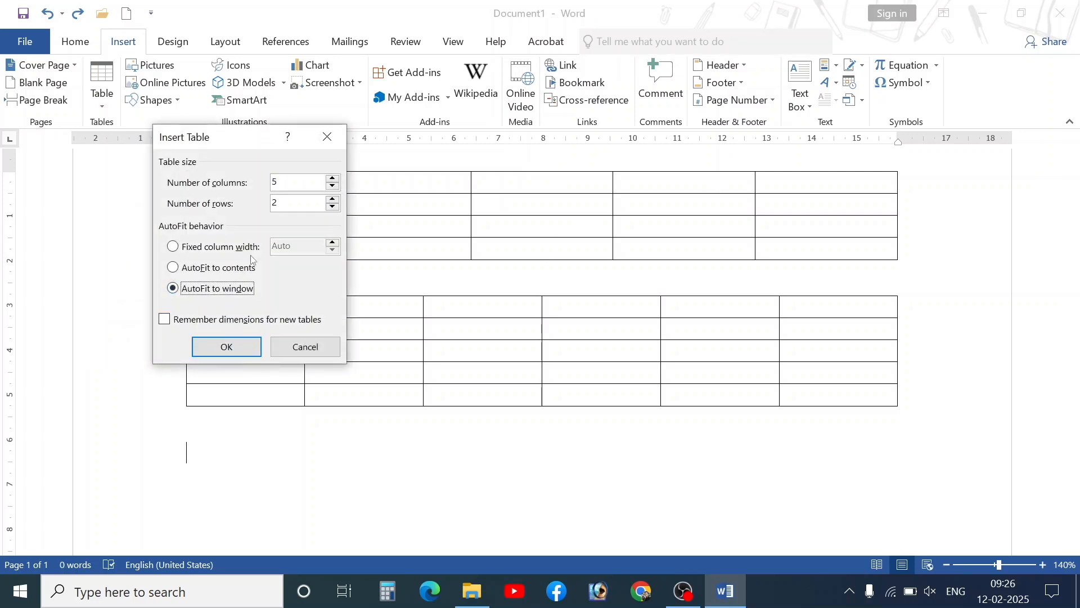
pyautogui.moveTo(231, 145); pyautogui.dragTo(342, 334)
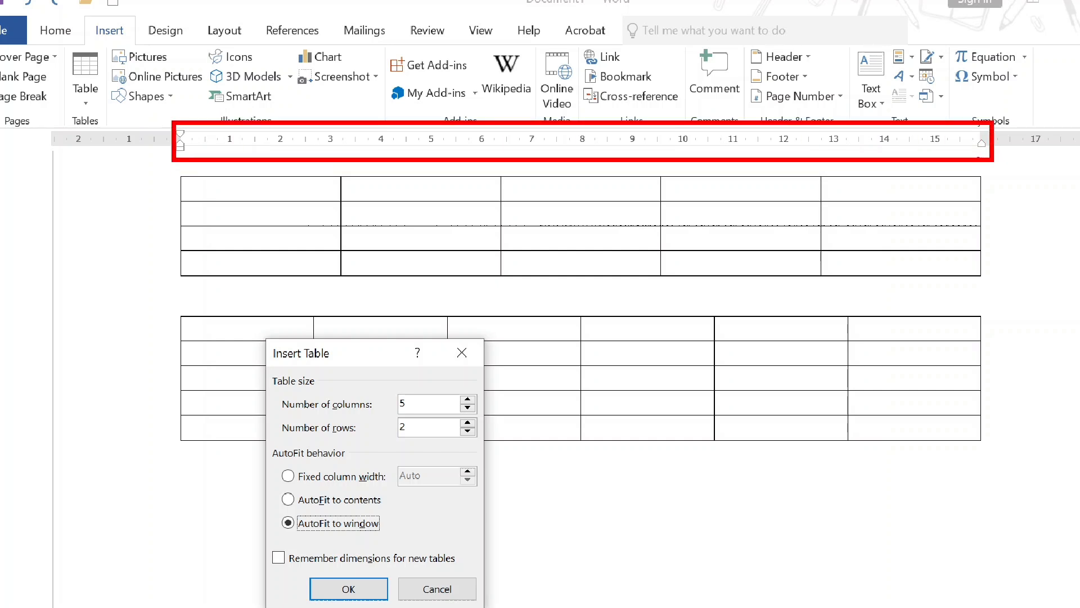
pyautogui.click(439, 587)
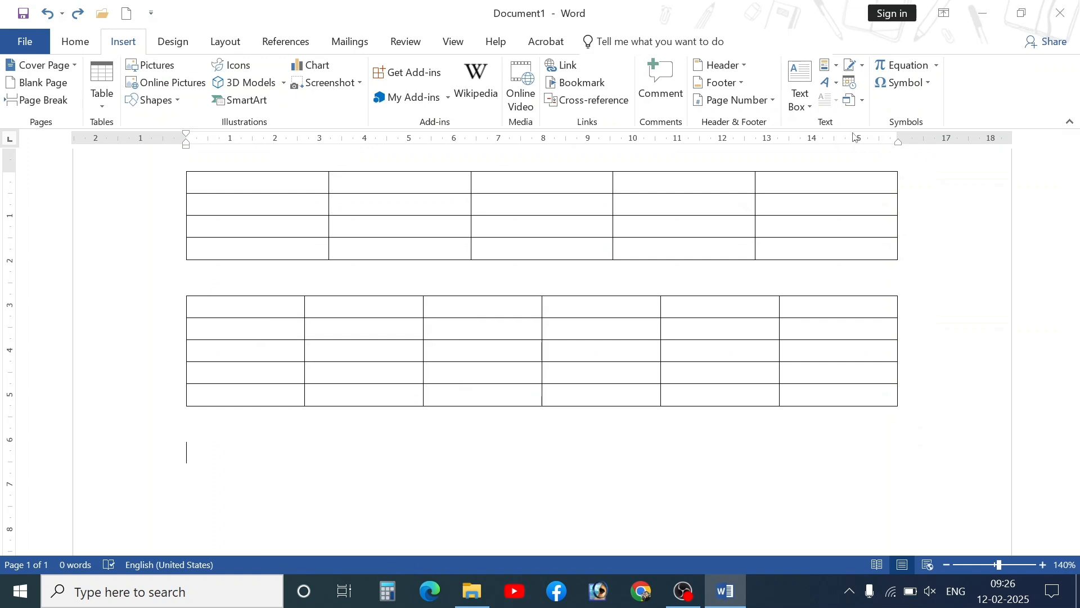
# - Move both ruler margins inward, narrowing the text area to about 11 units
pyautogui.moveTo(896, 136); pyautogui.dragTo(777, 135)
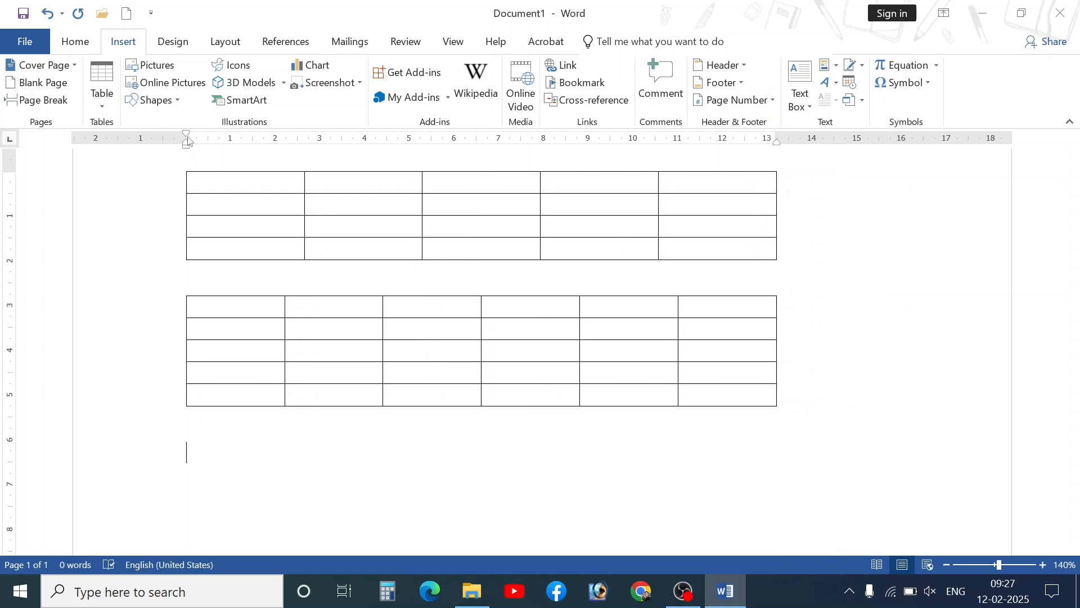
pyautogui.moveTo(187, 142); pyautogui.dragTo(279, 148)
pyautogui.scroll(-2, 555, 278)
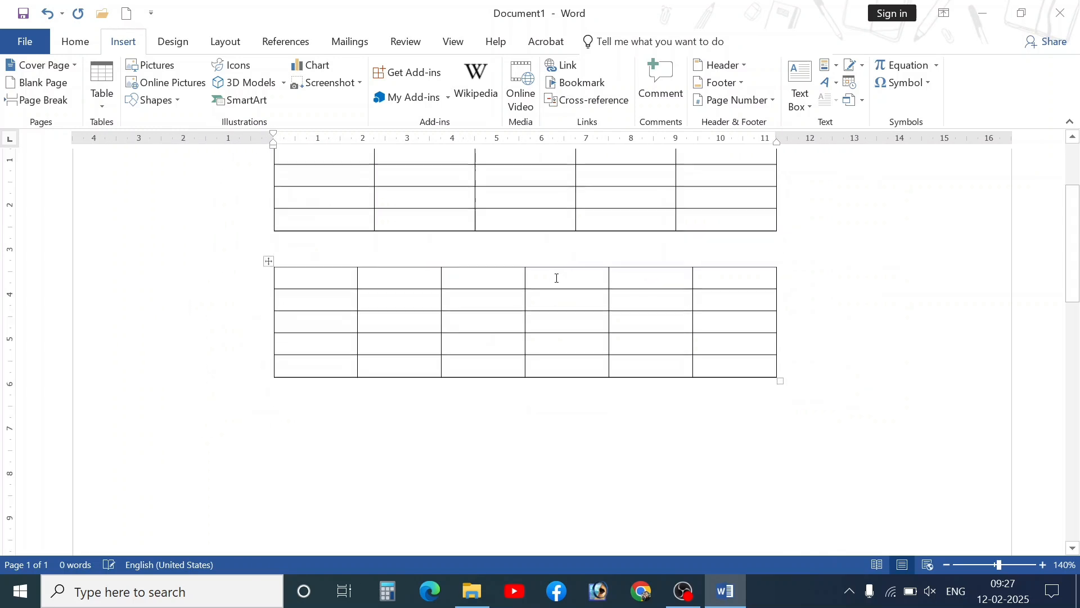
pyautogui.scroll(3, 315, 188)
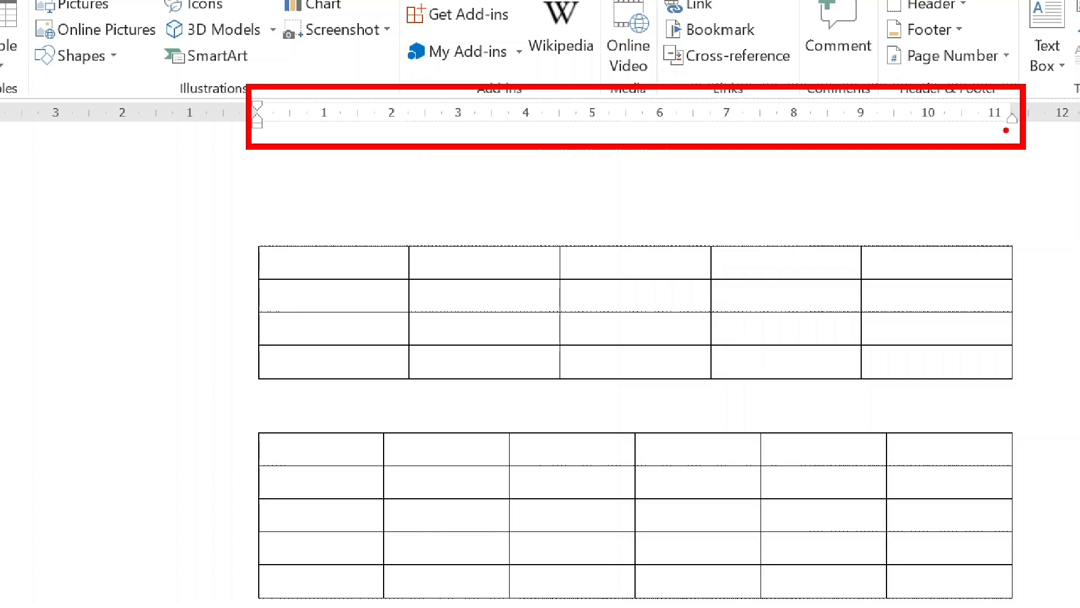
pyautogui.scroll(-3, 378, 548)
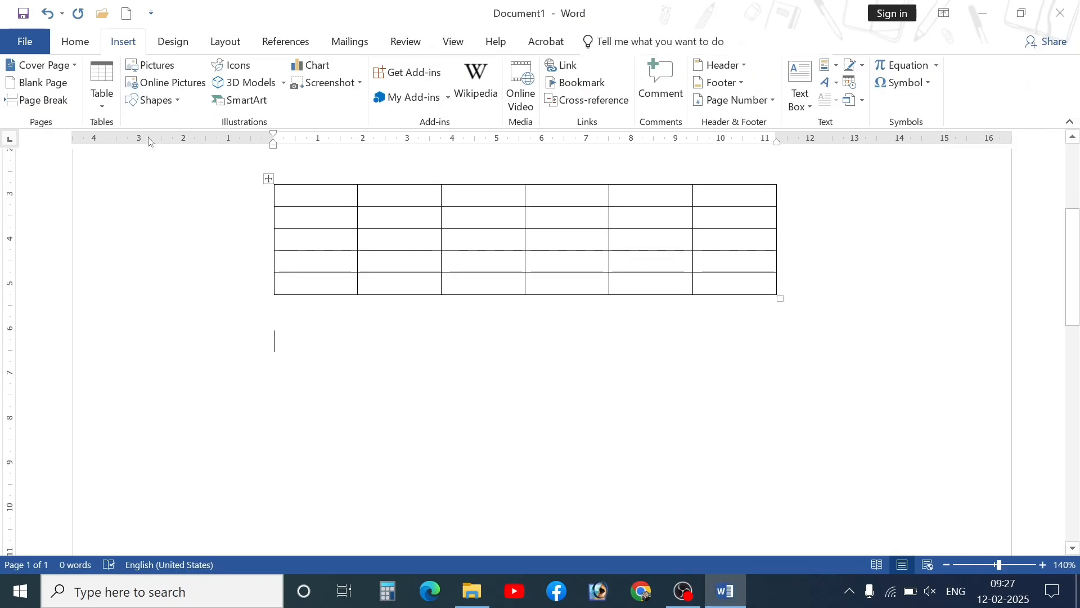
# - Insert a 5-column, 2-row table set to AutoFit to window
pyautogui.click(107, 96)
pyautogui.click(133, 265)
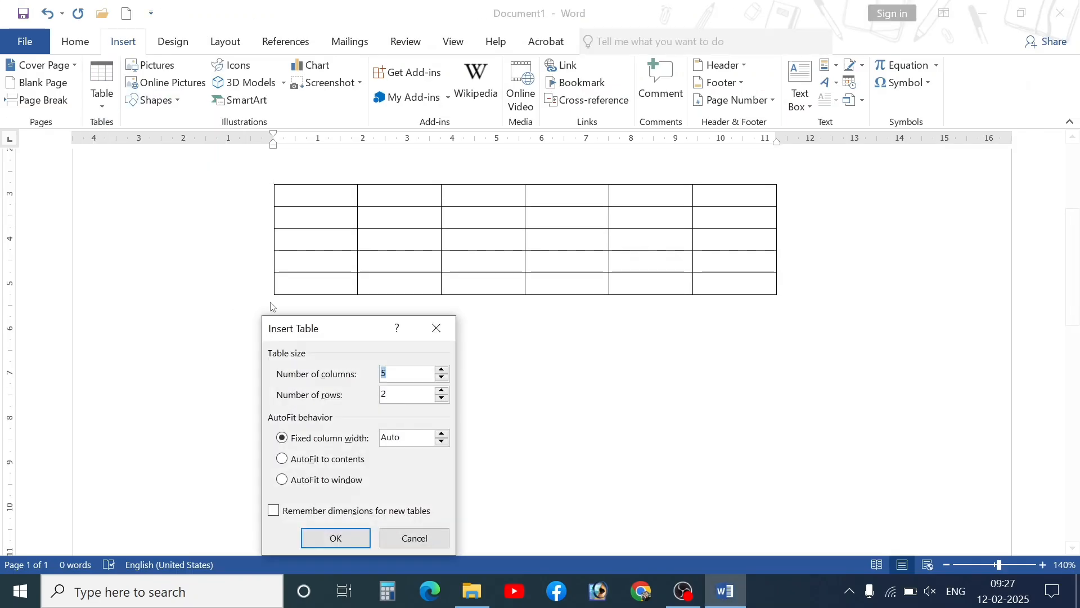
pyautogui.click(319, 480)
pyautogui.moveTo(315, 328); pyautogui.dragTo(216, 154)
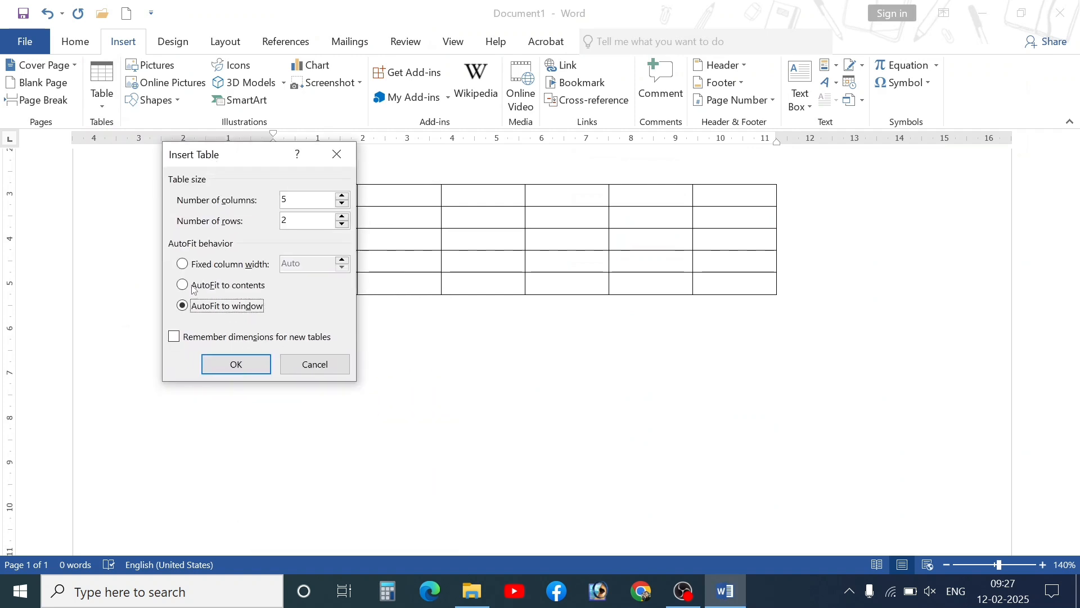
pyautogui.click(231, 366)
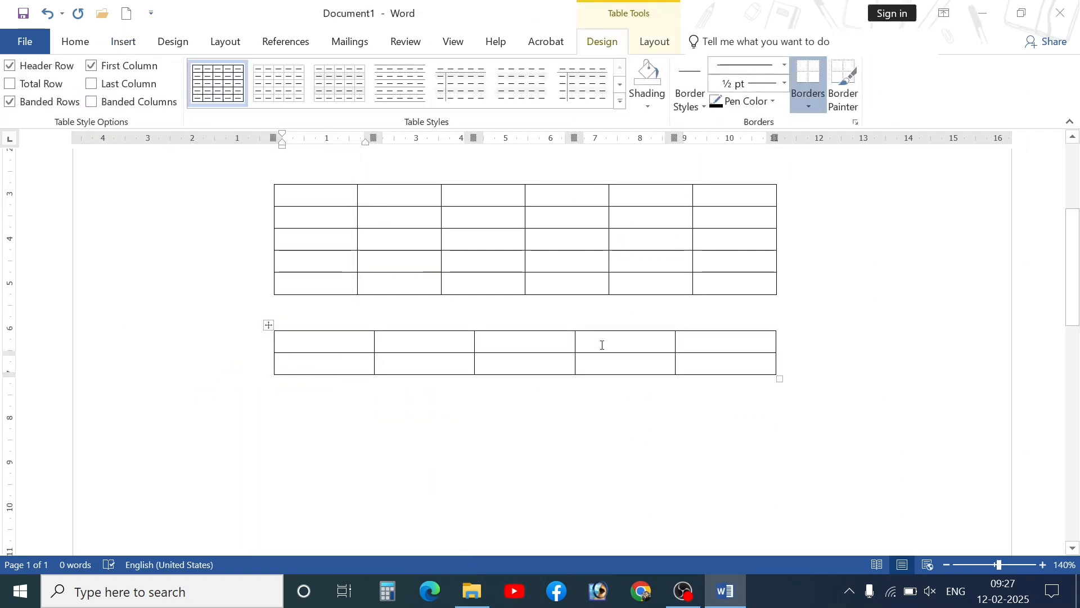
pyautogui.click(343, 416)
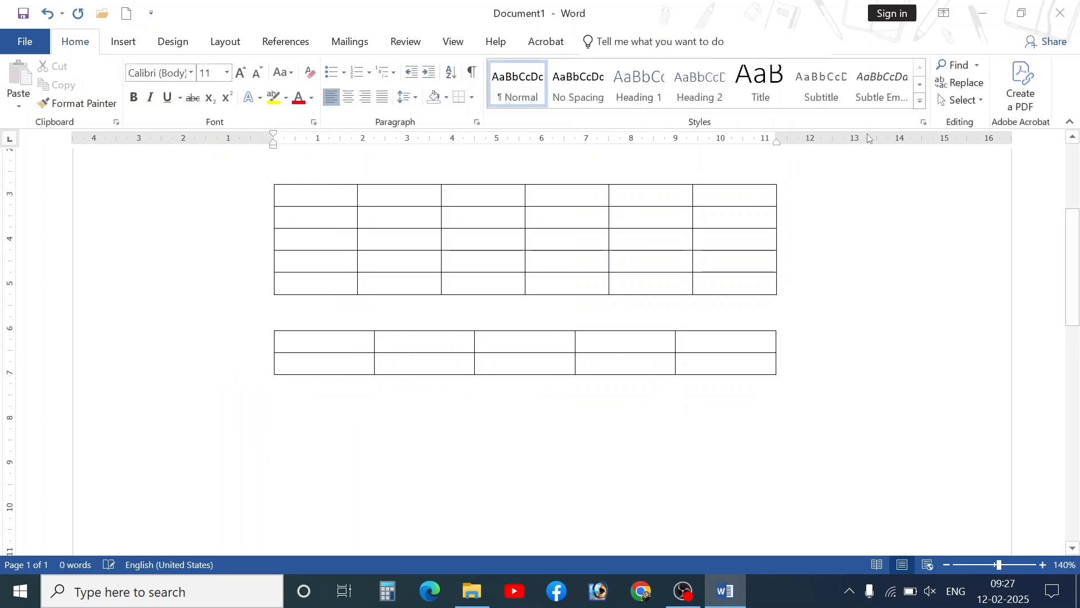
# - Move both margins outward to about 18 units and stretch the top two tables wider
pyautogui.moveTo(777, 139); pyautogui.dragTo(935, 141)
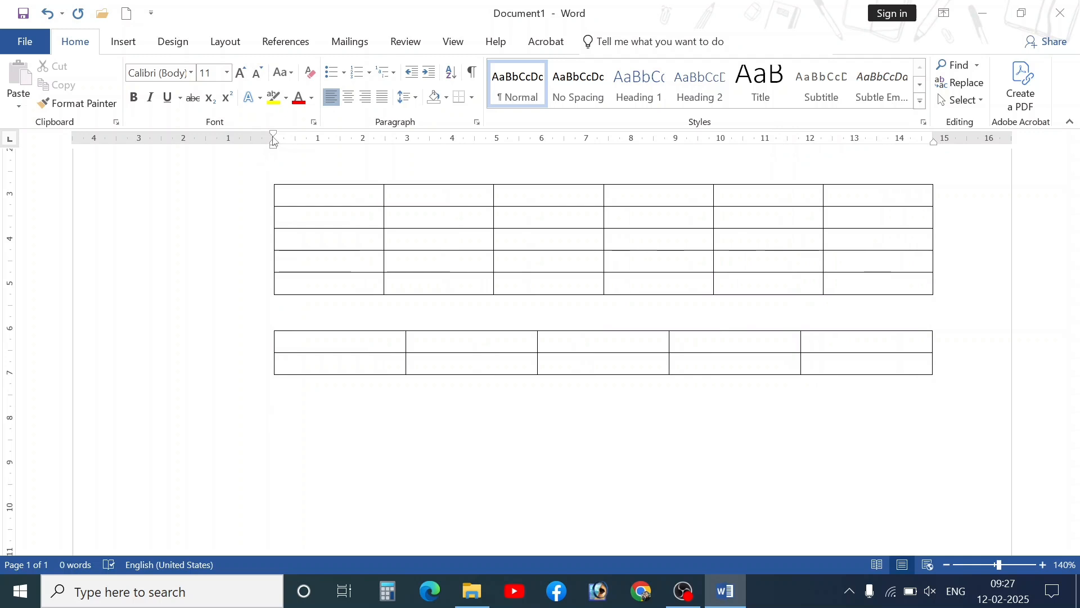
pyautogui.moveTo(273, 137); pyautogui.dragTo(181, 137)
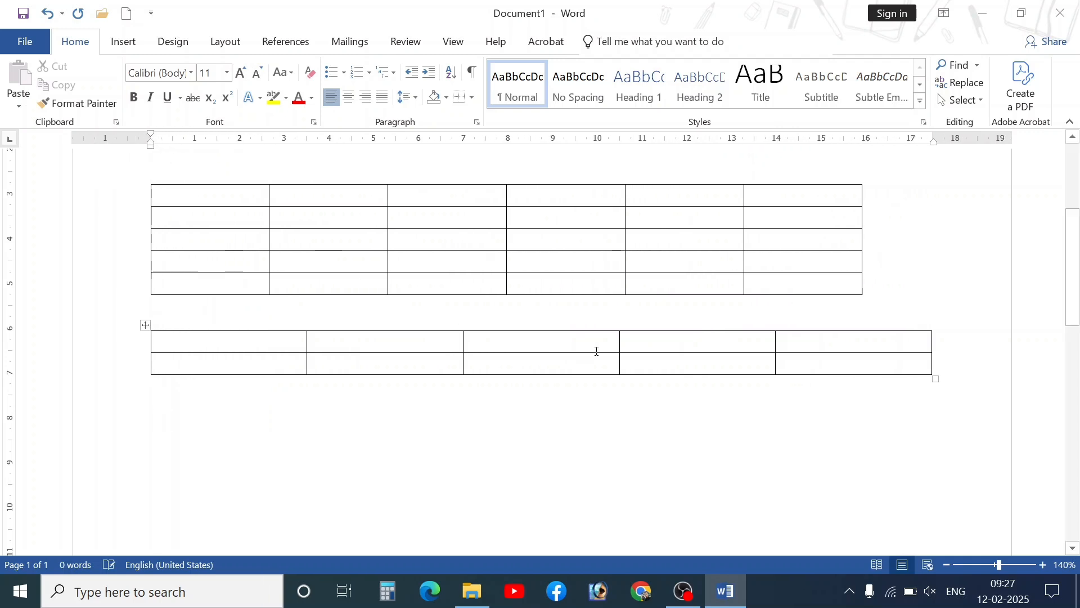
pyautogui.scroll(3, 791, 357)
pyautogui.moveTo(867, 408); pyautogui.dragTo(921, 408)
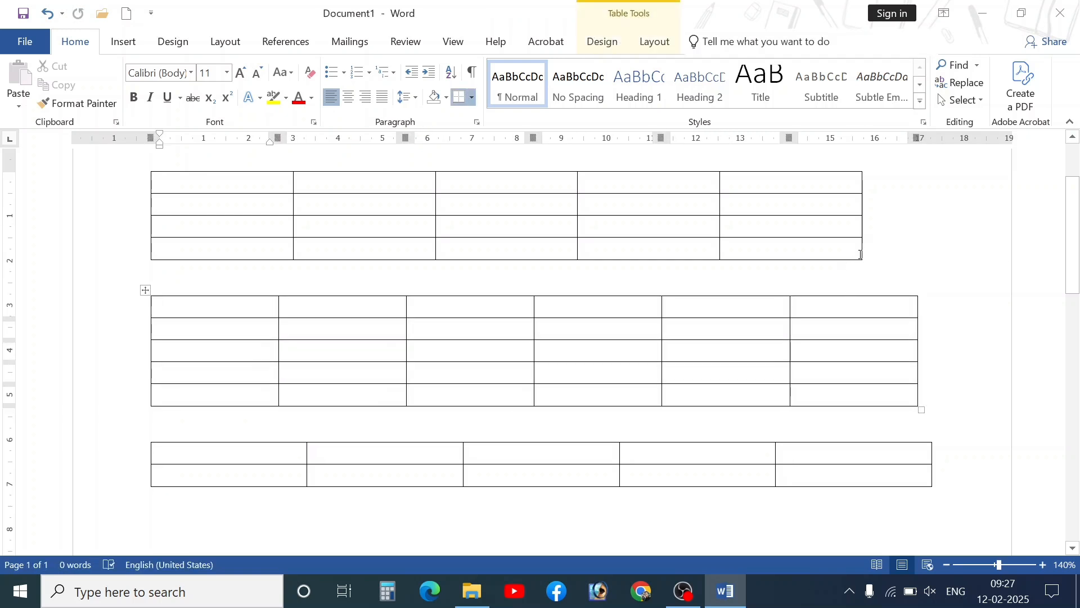
pyautogui.moveTo(864, 262); pyautogui.dragTo(910, 270)
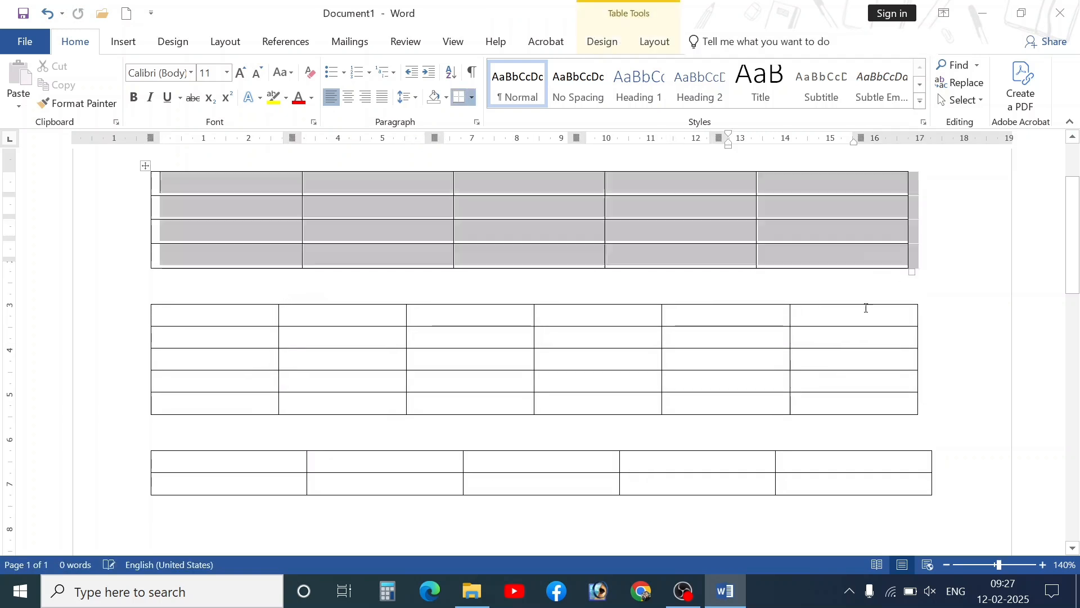
pyautogui.click(866, 308)
pyautogui.scroll(-3, 248, 484)
pyautogui.click(224, 455)
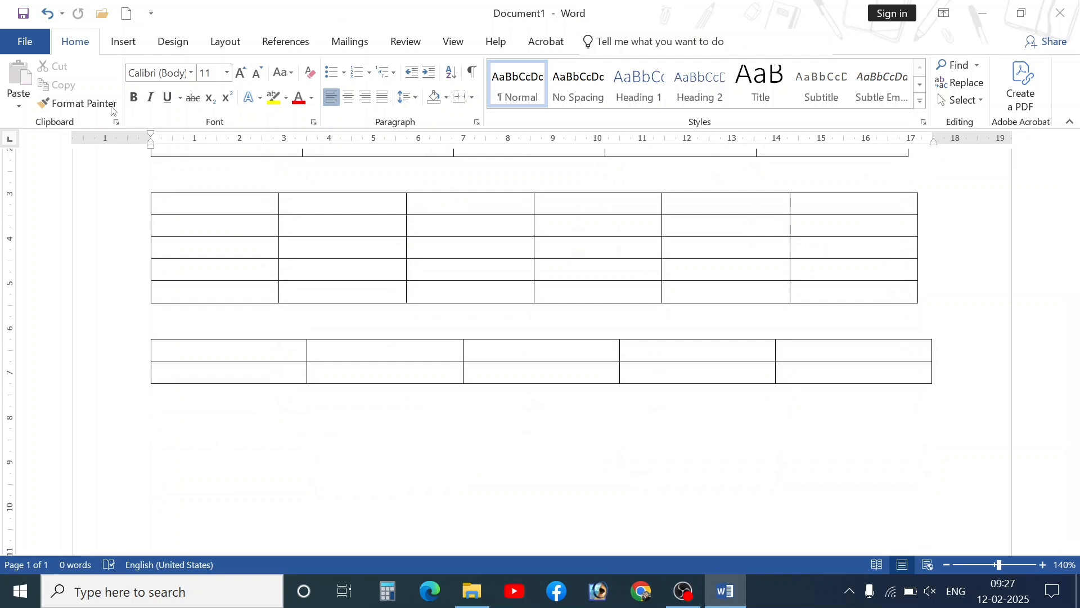
# - Insert a 5-by-5 table set to AutoFit to contents
pyautogui.click(120, 42)
pyautogui.click(102, 104)
pyautogui.click(100, 265)
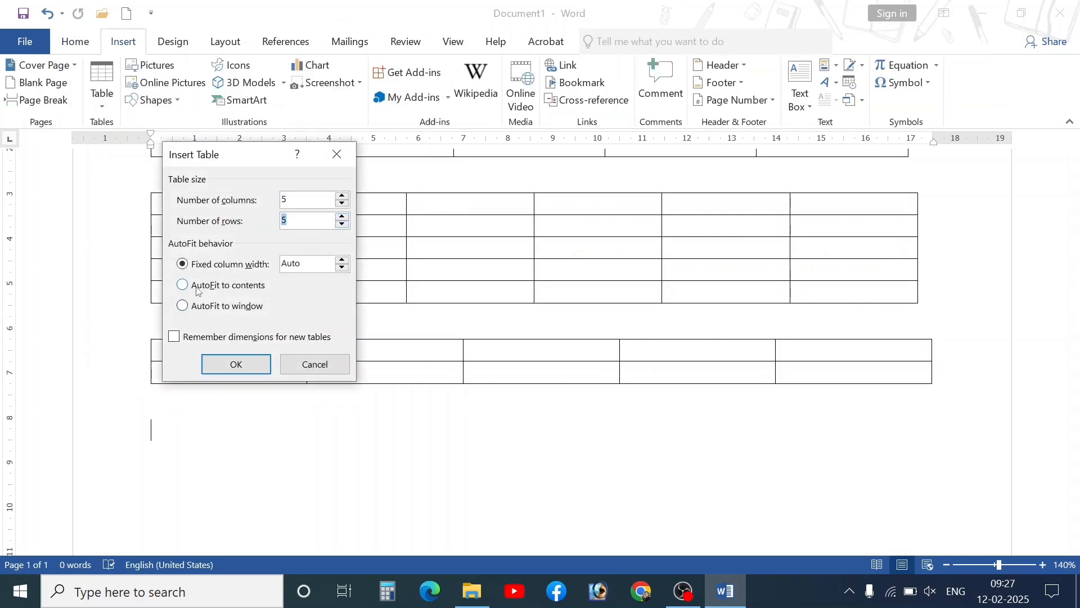
pyautogui.click(206, 287)
pyautogui.click(236, 364)
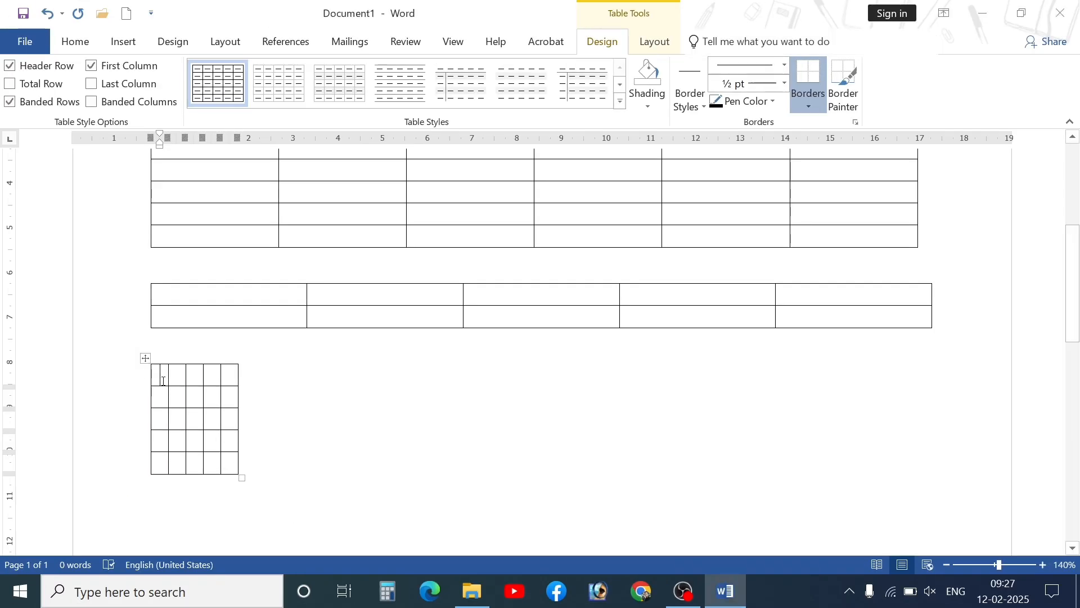
# - Type the header row NAME, CLASS, ROLL NO, MARKS, %AGE
pyautogui.write('NAME')
pyautogui.press('Tab')
pyautogui.write('C')
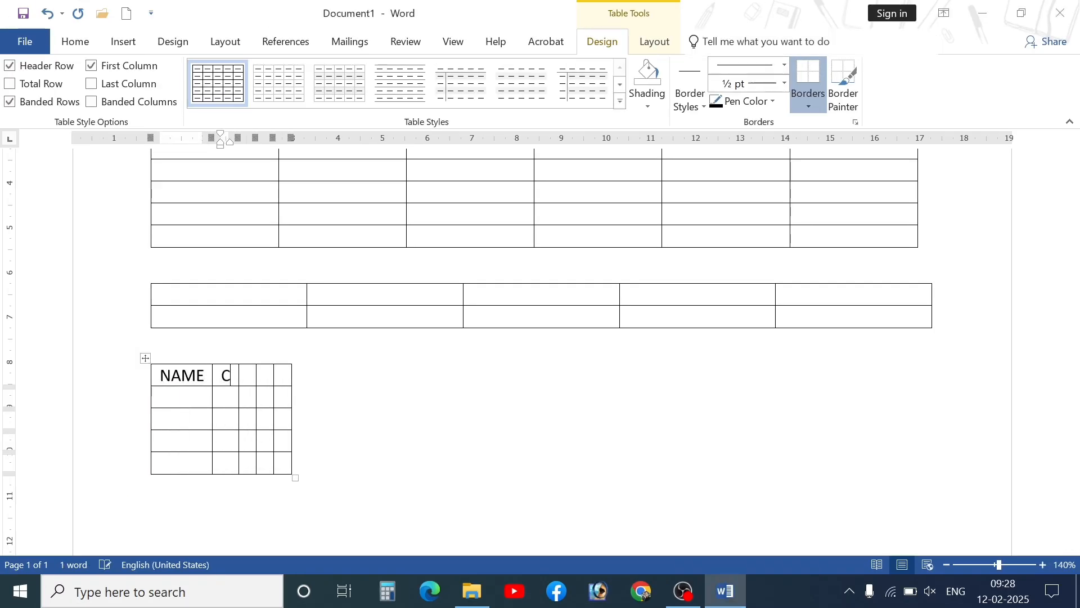
pyautogui.write('LASSROLL NO')
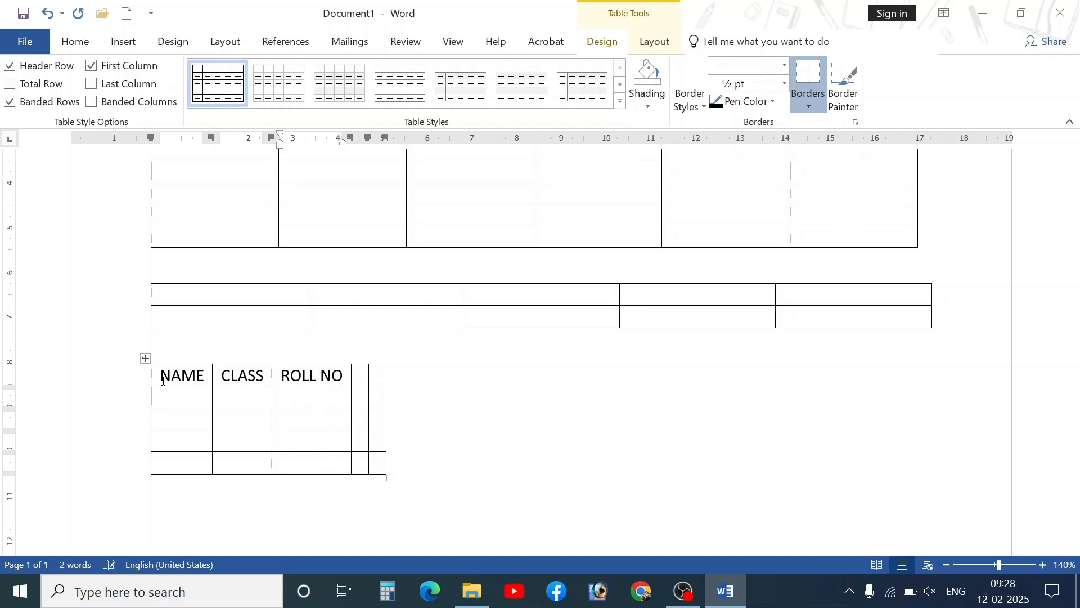
pyautogui.write('MATH')
pyautogui.press('BackSpace')
pyautogui.press('BackSpace')
pyautogui.press('BackSpace')
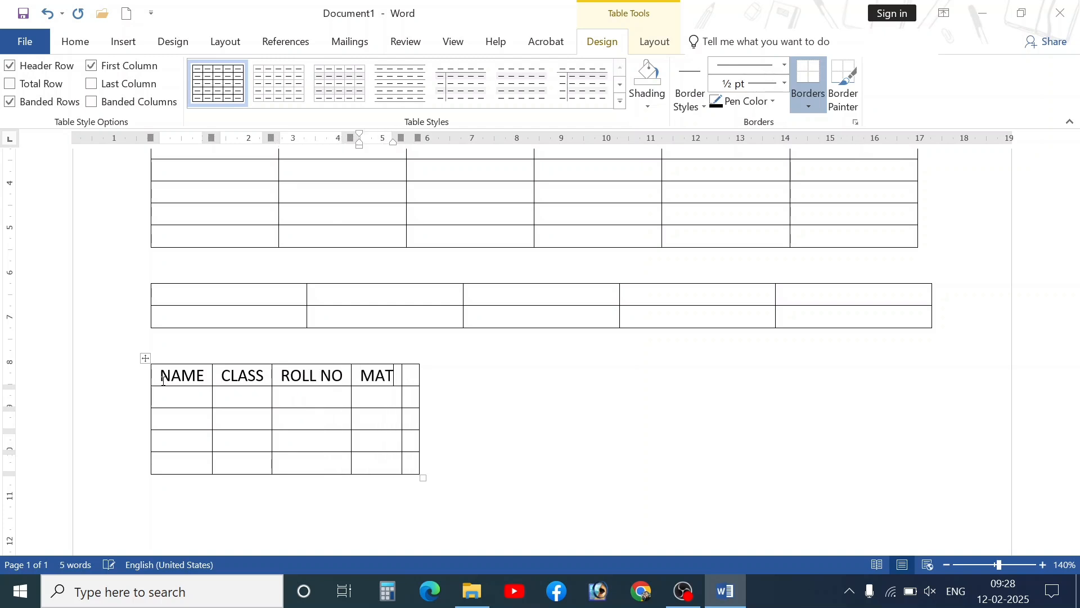
pyautogui.write('ARKS ')
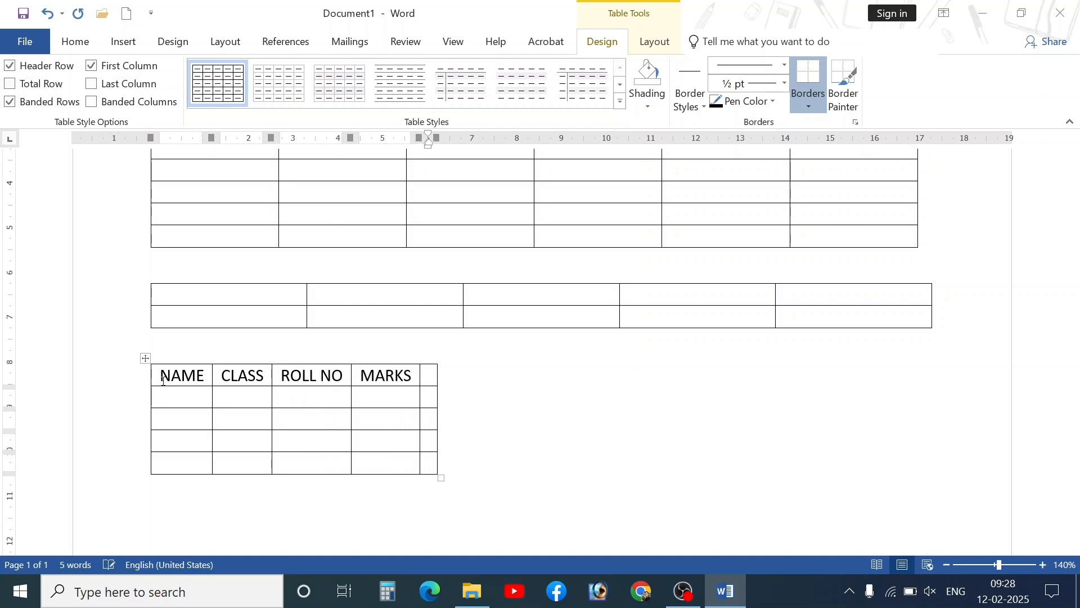
pyautogui.write('%AGE')
# - Enter a student's name, class 12TH, roll number and marks 3555, then two more names
pyautogui.click(175, 392)
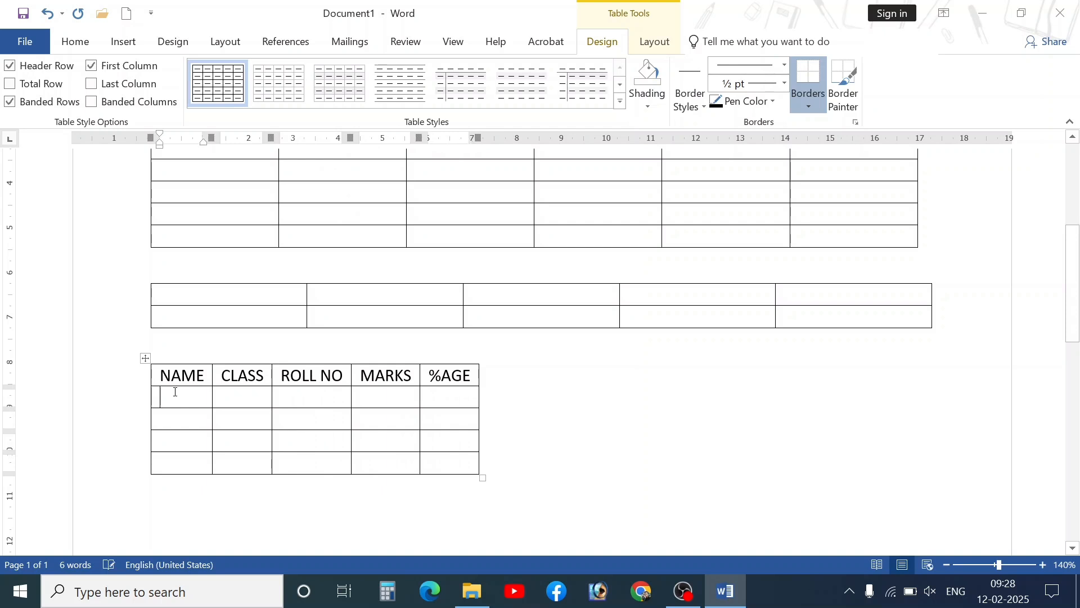
pyautogui.write('ANJALI')
pyautogui.press('Tab')
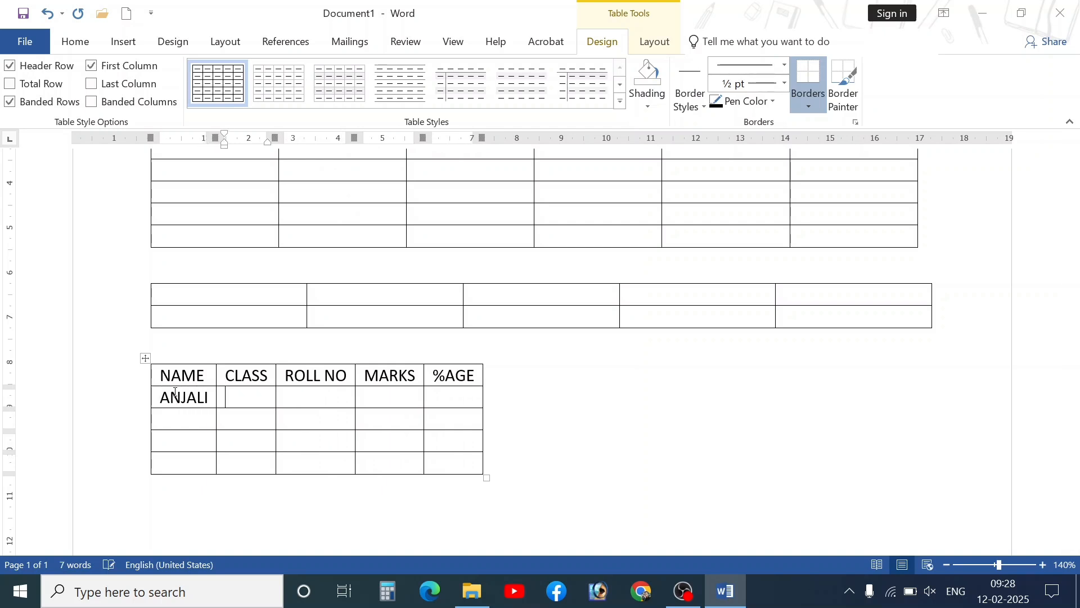
pyautogui.write('12TH')
pyautogui.press('Tab')
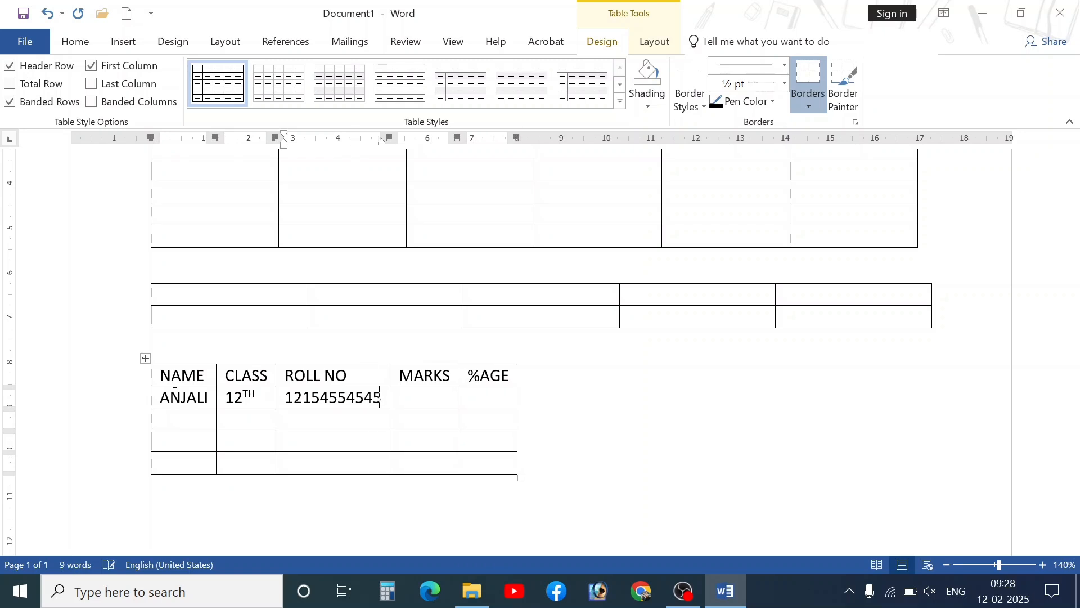
pyautogui.press('Tab')
pyautogui.write('3555')
pyautogui.press('Tab')
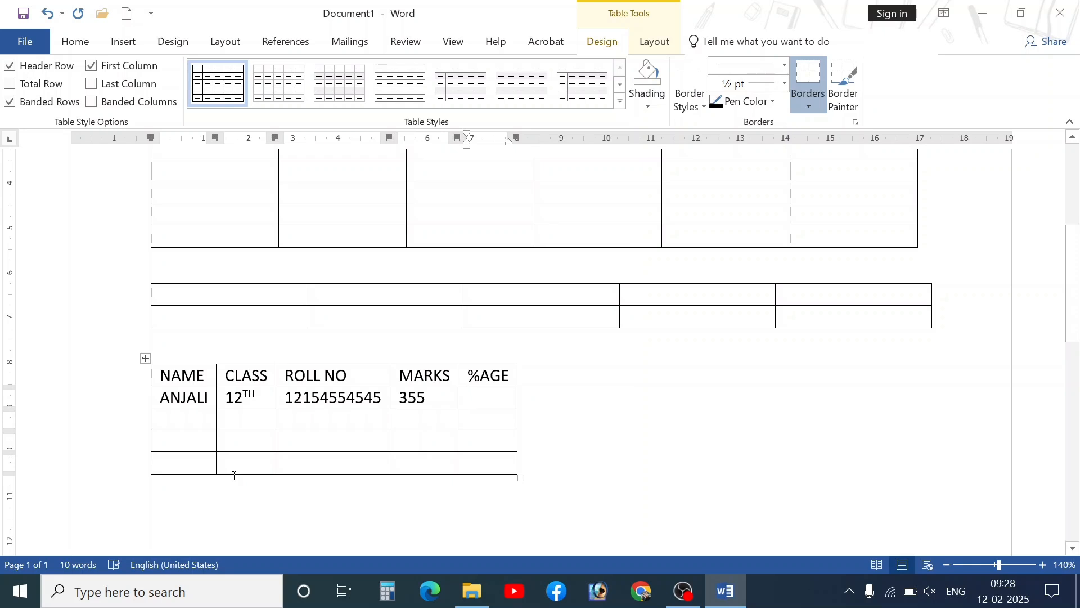
pyautogui.click(194, 424)
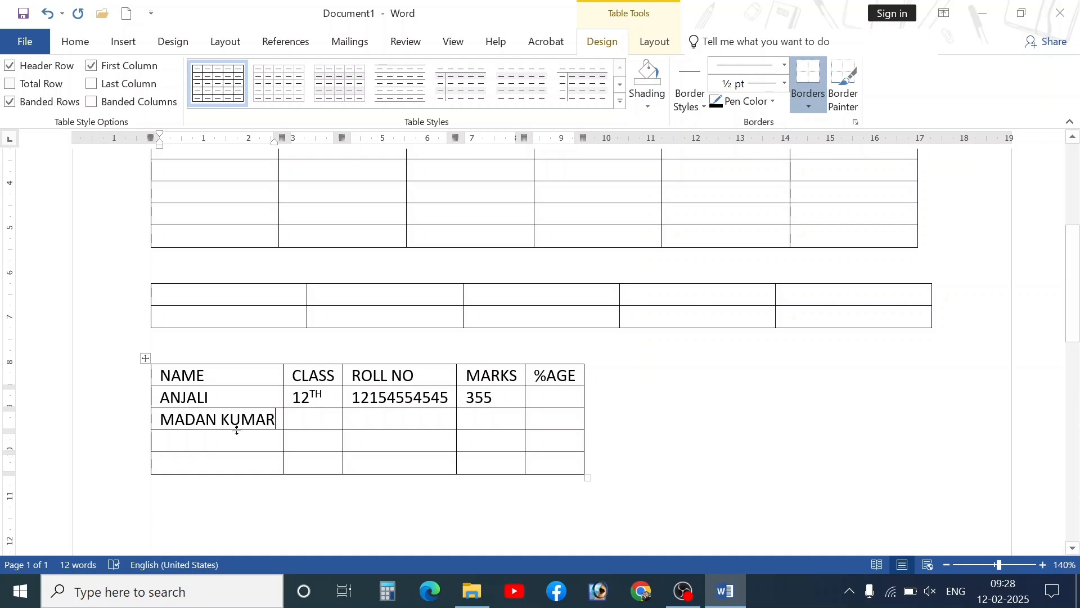
pyautogui.write('MAH')
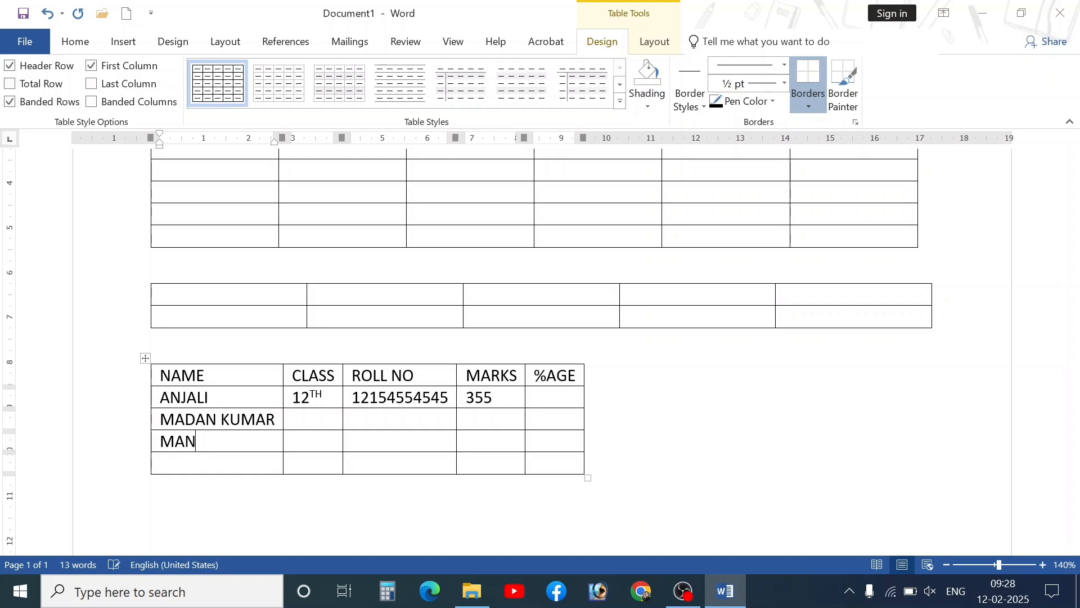
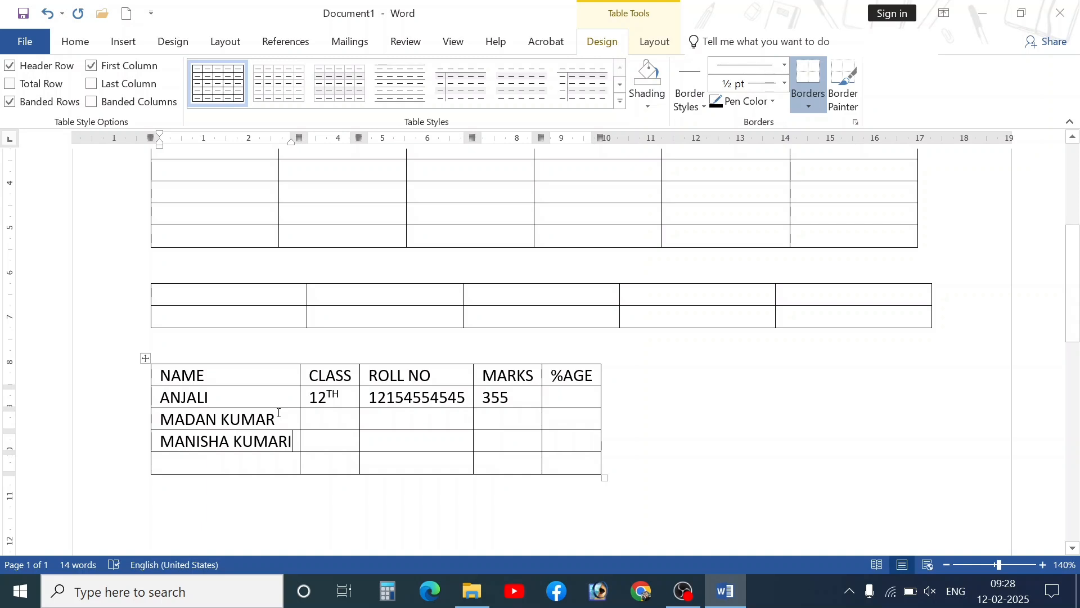
# - Resize the student table from its corner and adjust the header row height, undoing a bad move
pyautogui.scroll(-3, 615, 470)
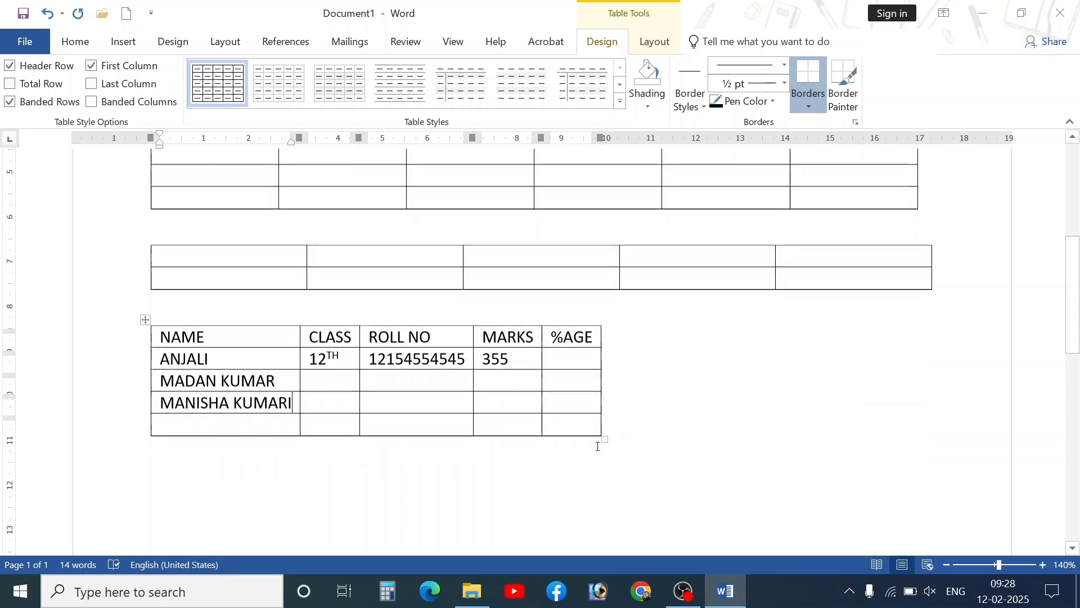
pyautogui.moveTo(606, 364); pyautogui.dragTo(939, 380)
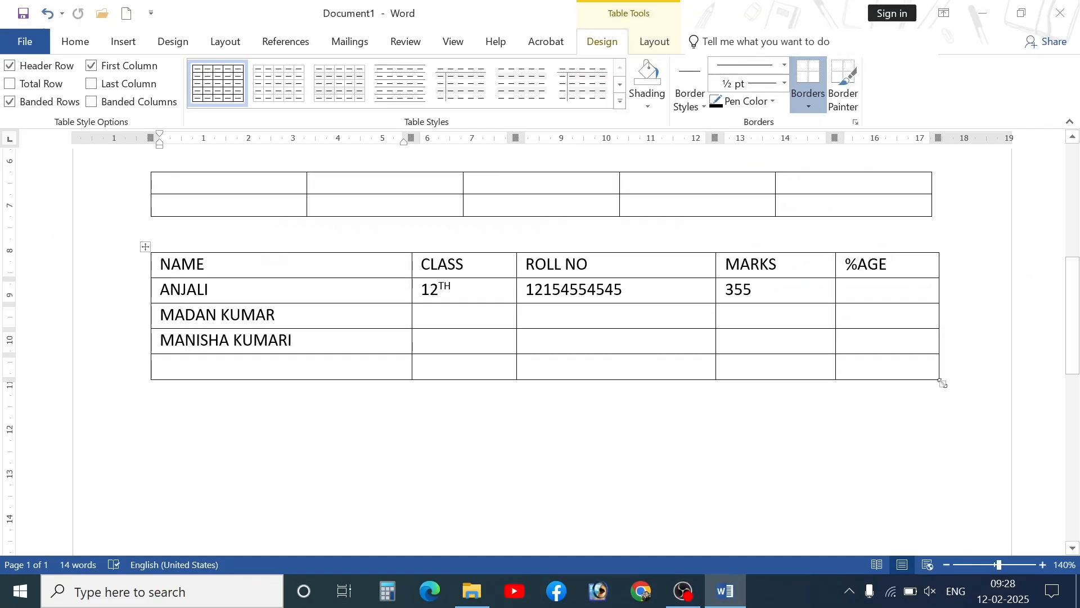
pyautogui.moveTo(943, 383); pyautogui.dragTo(942, 334)
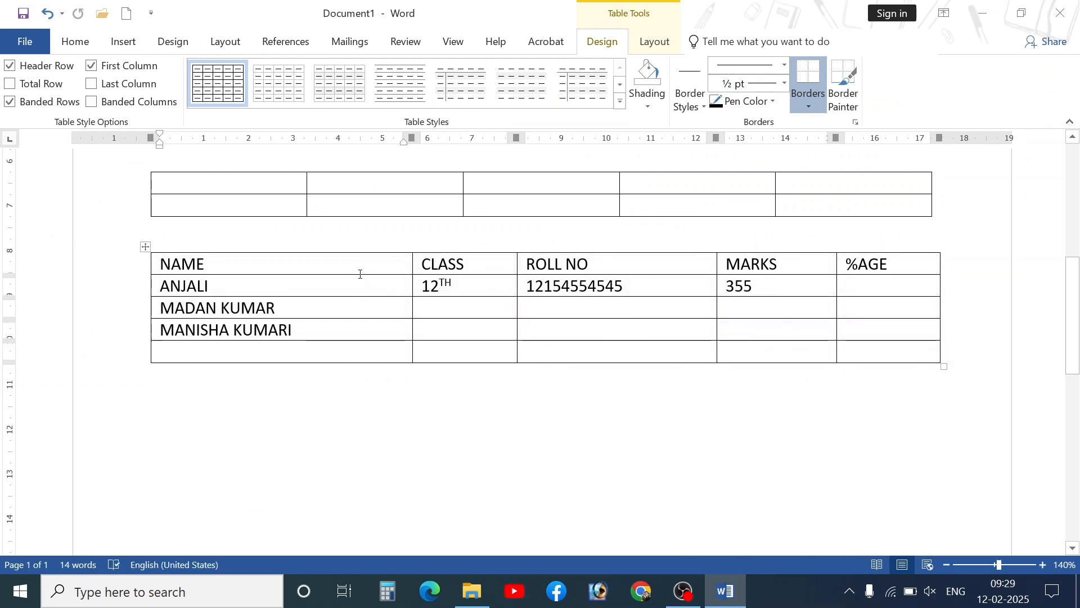
pyautogui.moveTo(360, 277); pyautogui.dragTo(362, 333)
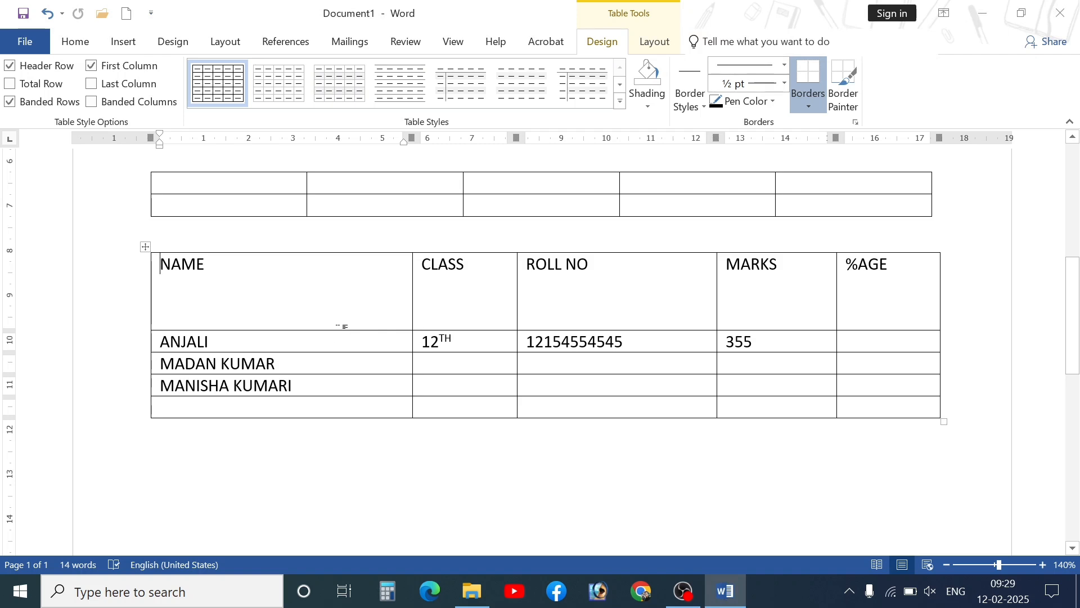
pyautogui.moveTo(339, 319); pyautogui.dragTo(360, 268)
pyautogui.hotkey('ctrl', 'z')
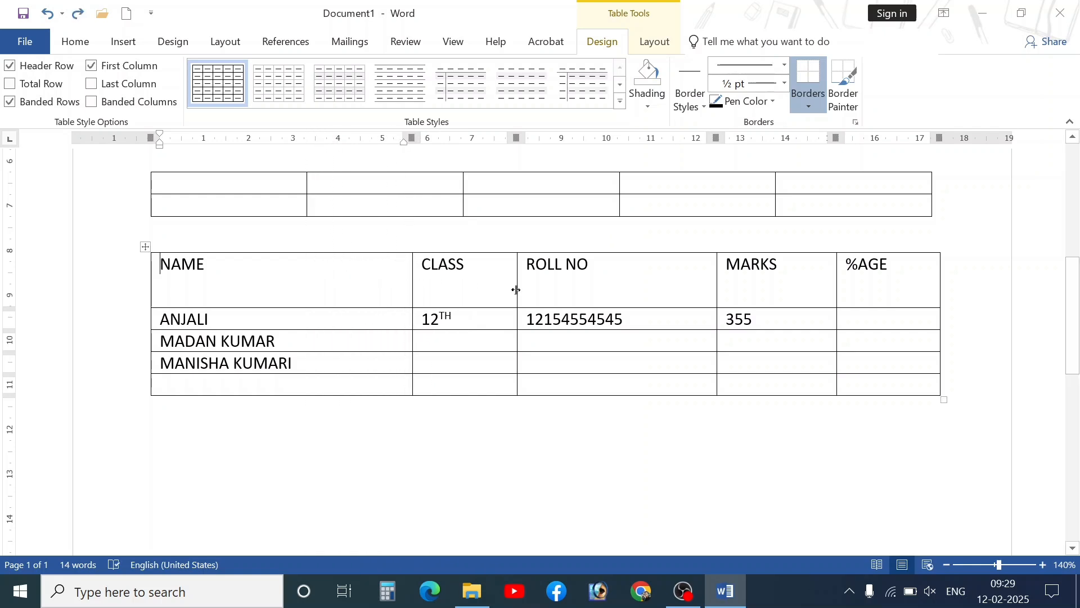
# - Narrow the CLASS column, widen MARKS, and stretch the table rows taller
pyautogui.moveTo(516, 290); pyautogui.dragTo(475, 285)
pyautogui.click(711, 295)
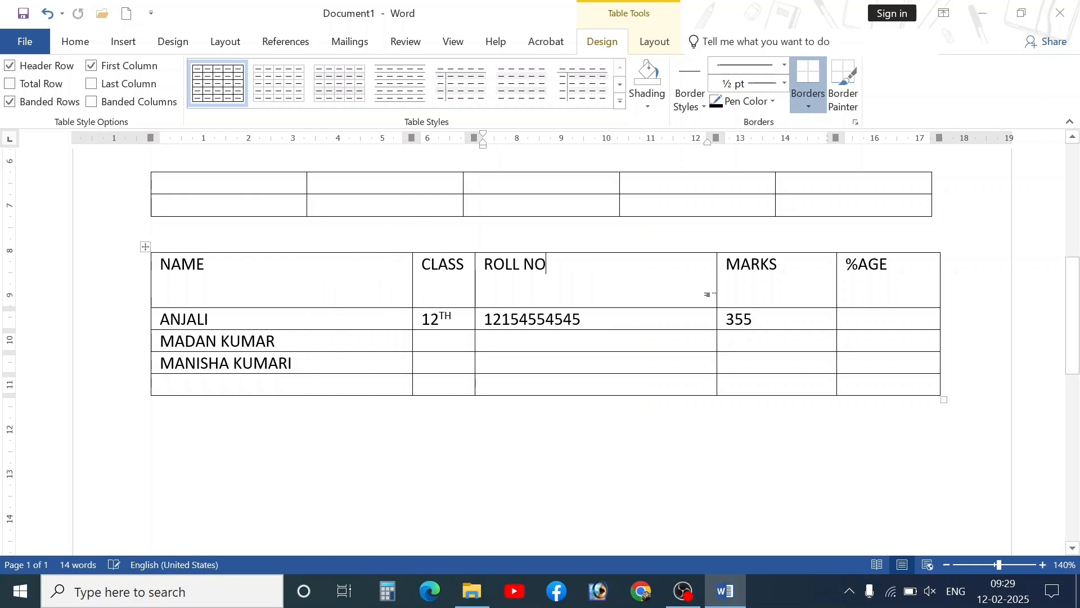
pyautogui.moveTo(716, 298); pyautogui.dragTo(599, 287)
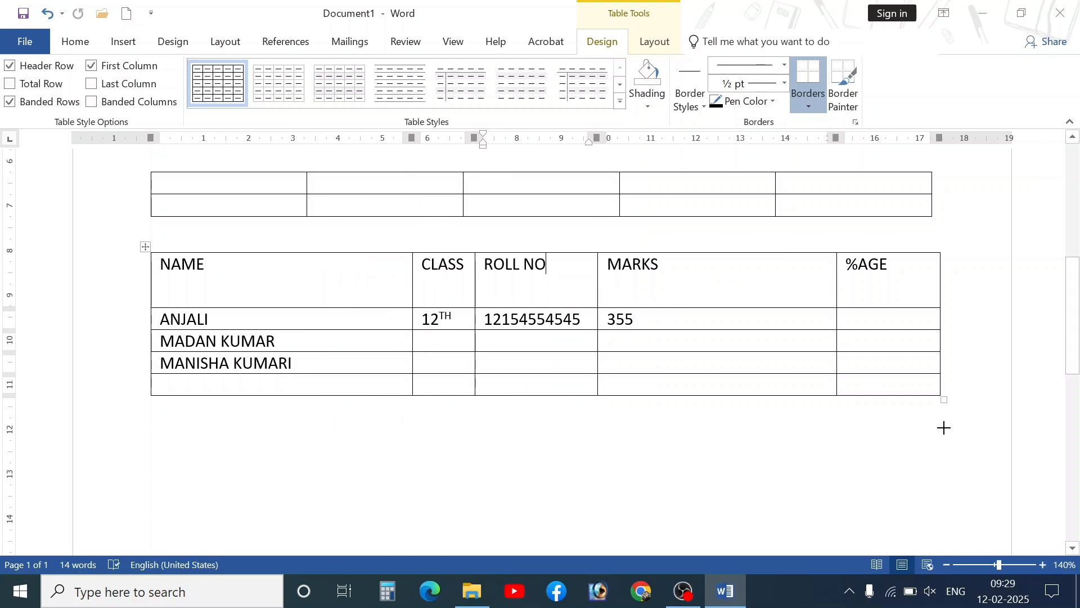
pyautogui.moveTo(945, 428); pyautogui.dragTo(931, 506)
pyautogui.scroll(-3, 929, 495)
pyautogui.moveTo(945, 340); pyautogui.dragTo(933, 450)
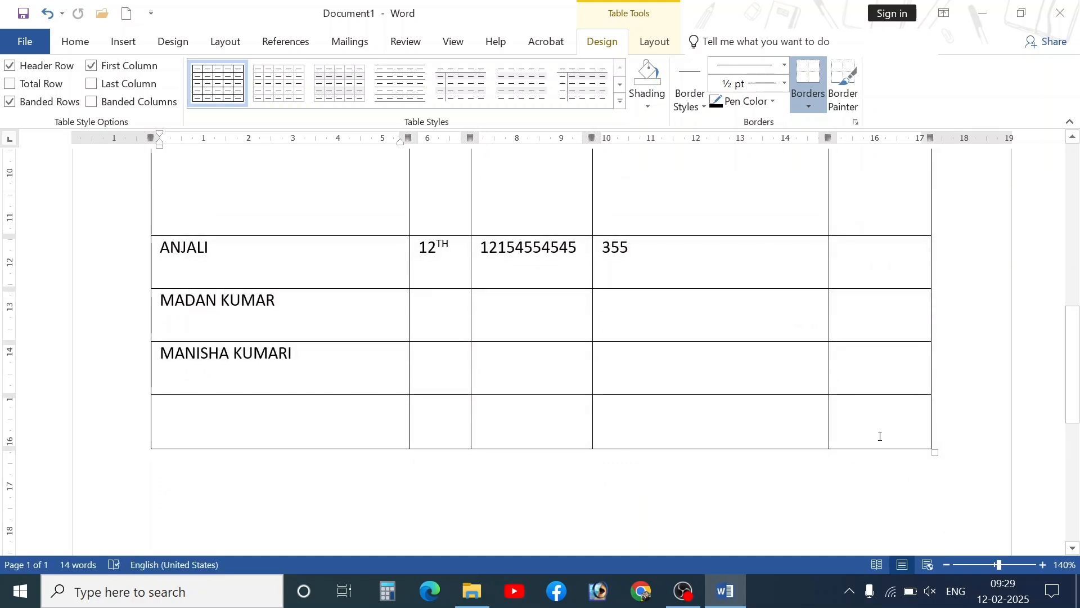
# - Shrink the tall header row back down and narrow the NAME column, widening CLASS
pyautogui.scroll(8, 680, 490)
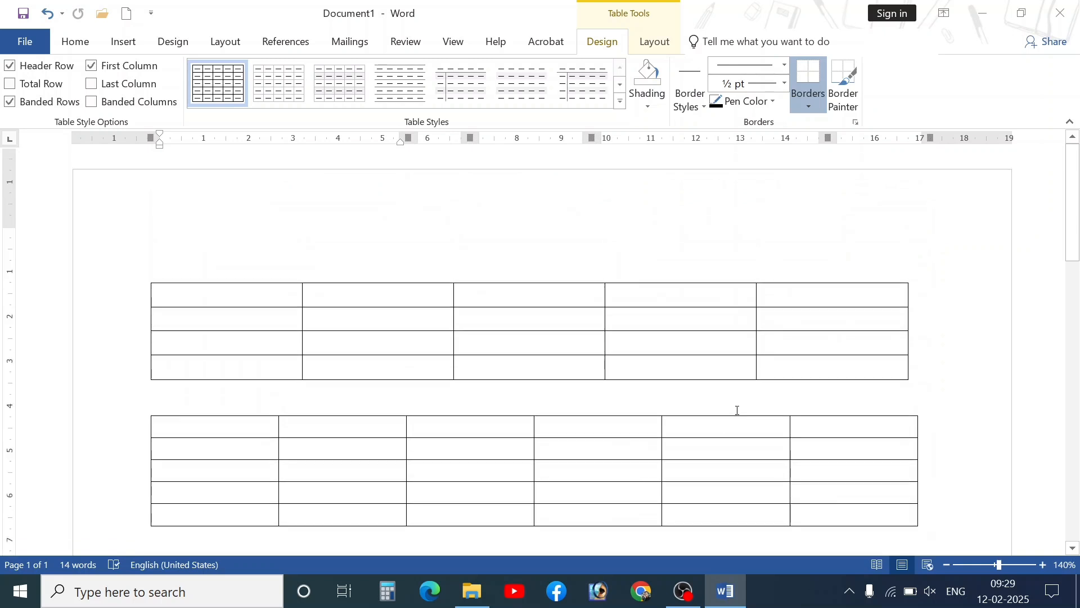
pyautogui.scroll(-5, 801, 388)
pyautogui.scroll(2, 717, 400)
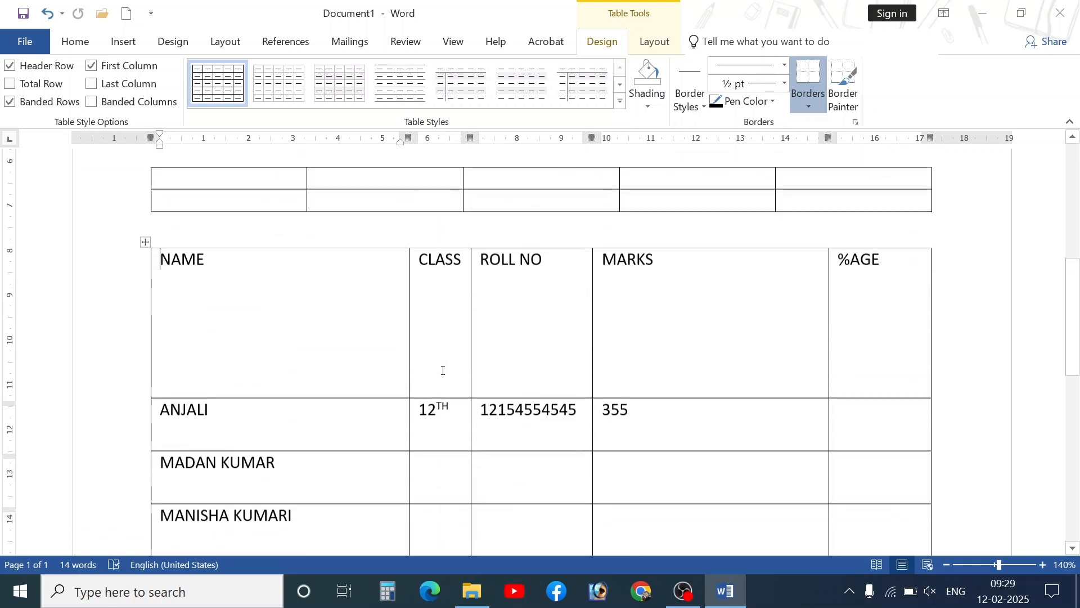
pyautogui.moveTo(341, 403); pyautogui.dragTo(345, 296)
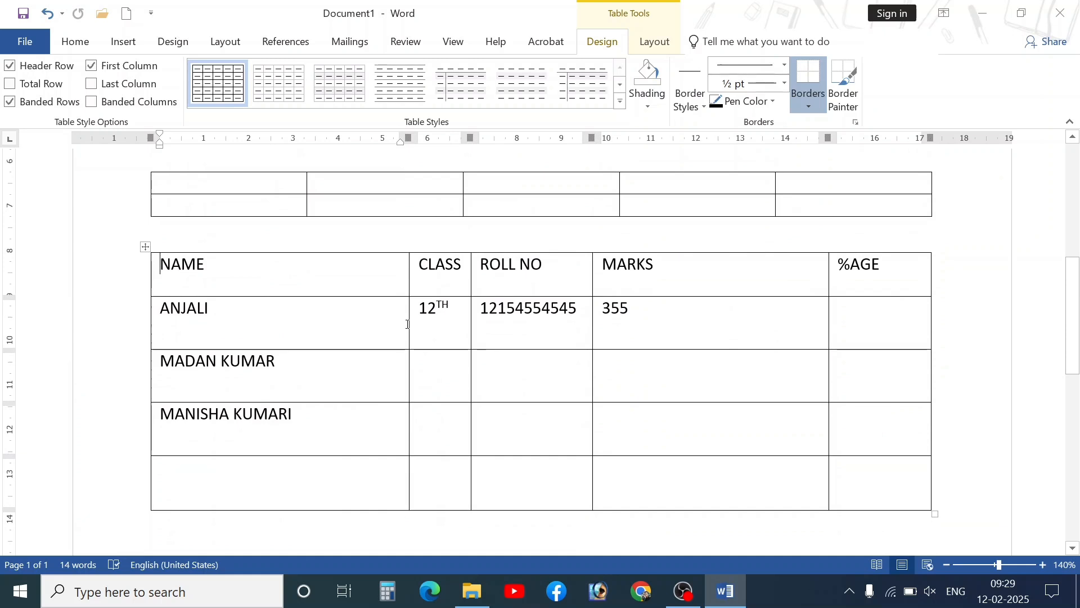
pyautogui.moveTo(410, 322); pyautogui.dragTo(384, 332)
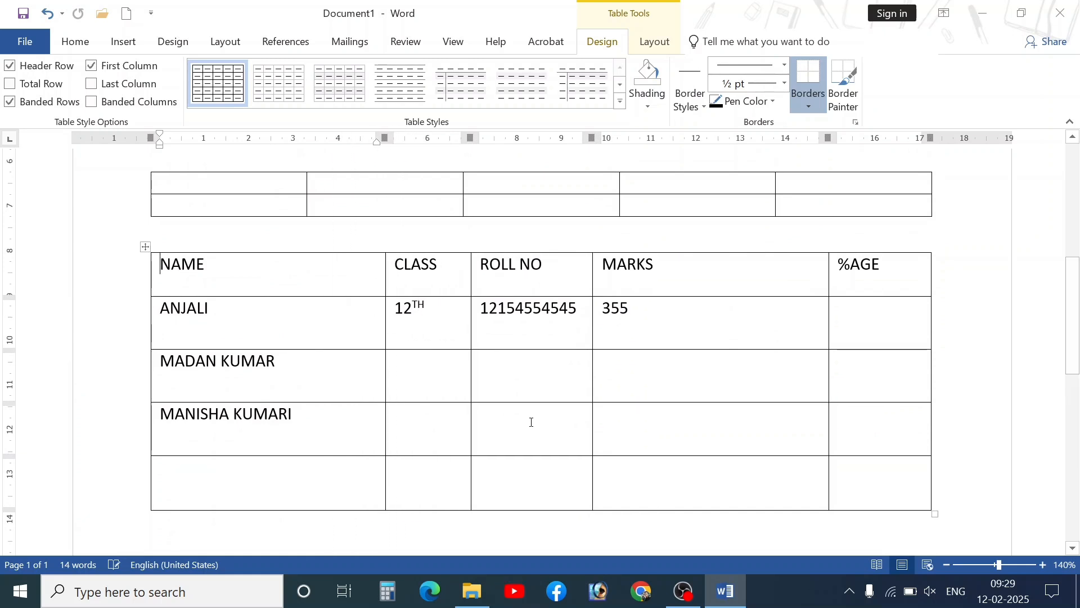
pyautogui.scroll(5, 476, 450)
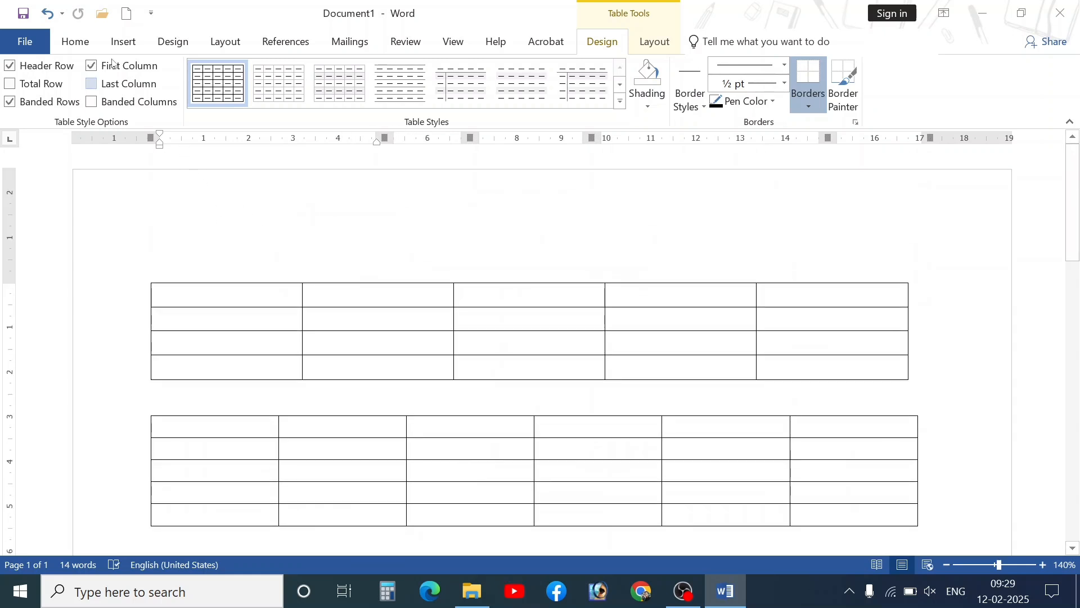
pyautogui.click(124, 41)
# - With Draw Table, draw the outer box of a new table below the student table
pyautogui.scroll(-10, 337, 388)
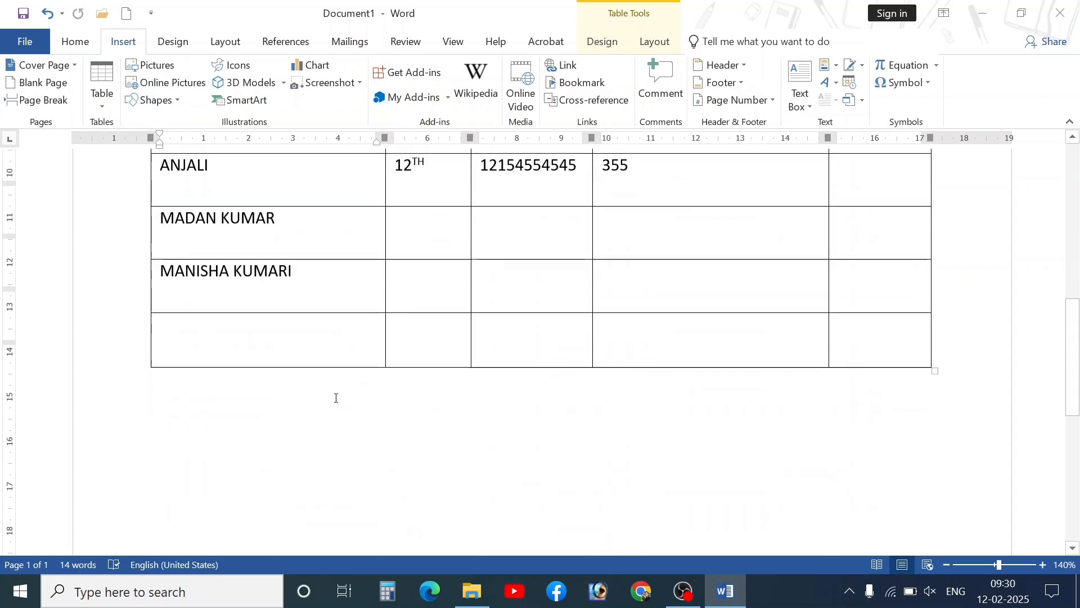
pyautogui.click(296, 388)
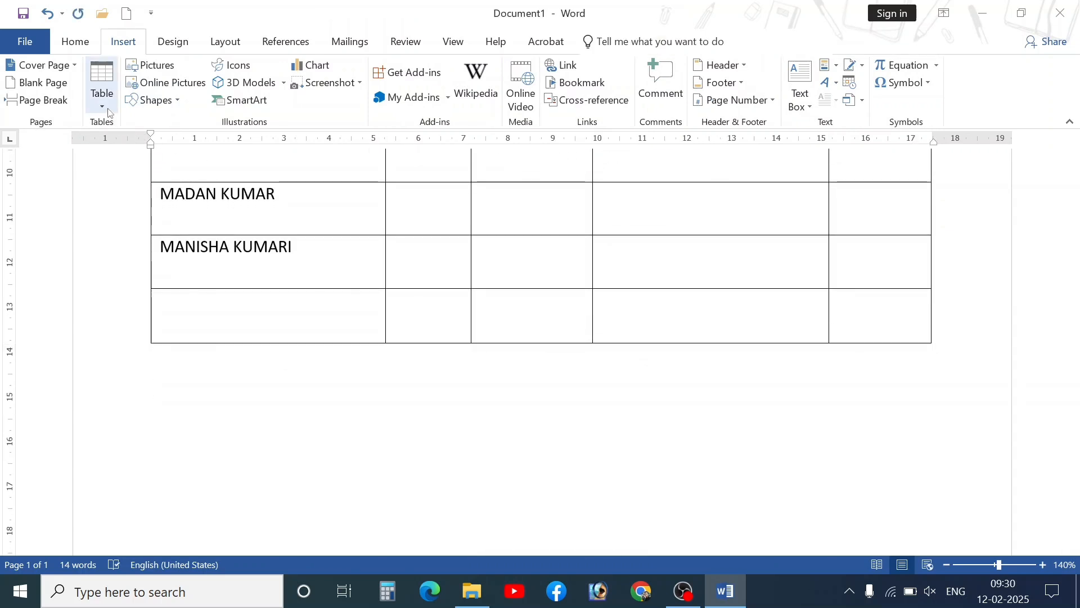
pyautogui.click(102, 84)
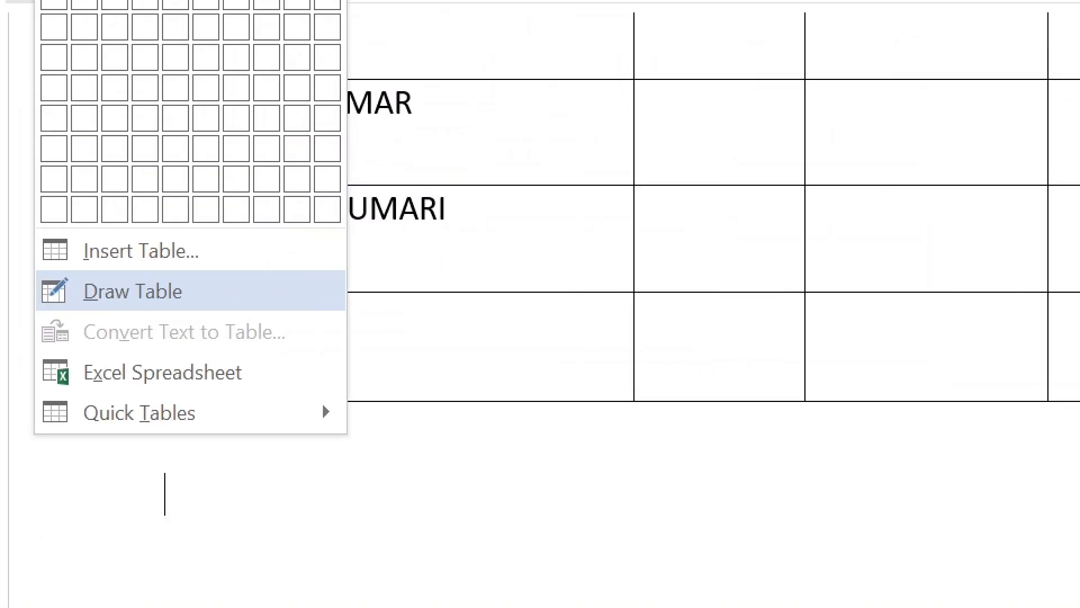
pyautogui.moveTo(28, 272); pyautogui.dragTo(278, 318)
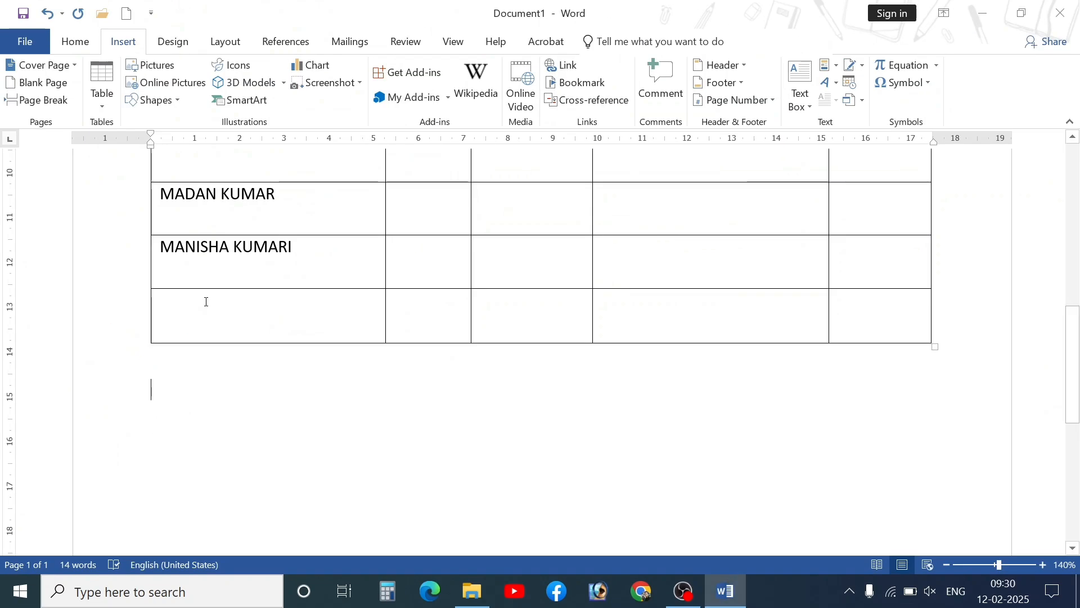
pyautogui.click(102, 85)
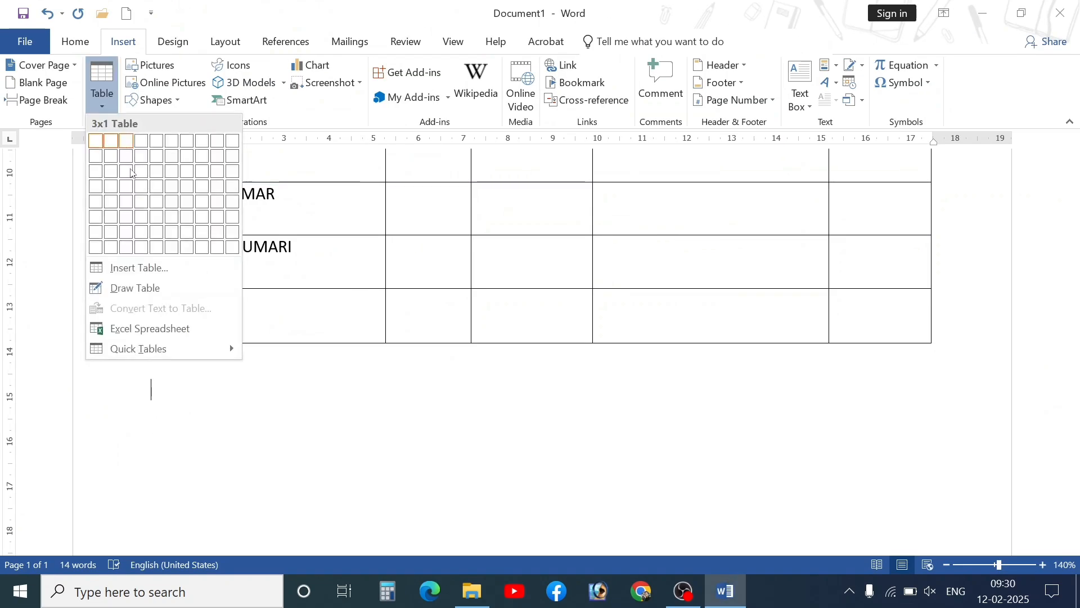
pyautogui.click(127, 288)
pyautogui.scroll(-2, 196, 337)
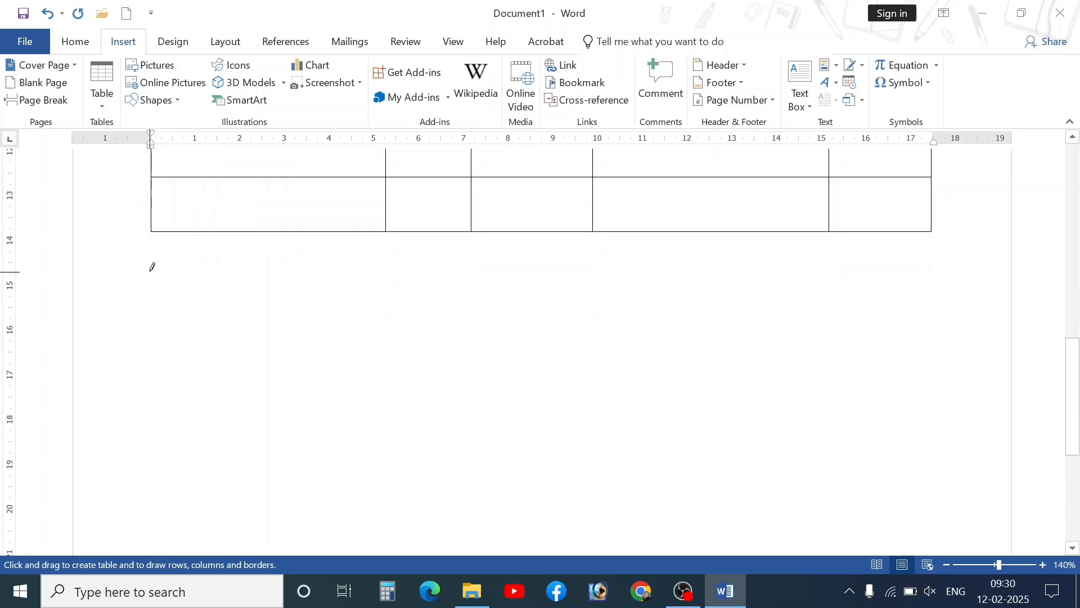
pyautogui.moveTo(187, 296)
pyautogui.mouseDown()
pyautogui.moveTo(580, 384)
pyautogui.moveTo(938, 387)
pyautogui.mouseUp()
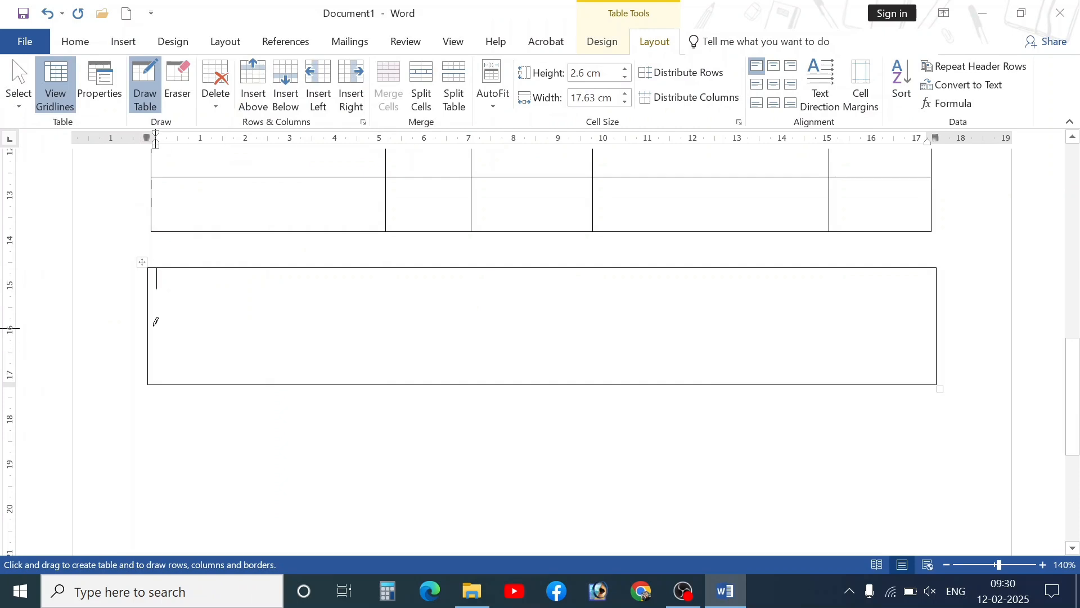
# - Draw the column and row lines, dividing the box into 7 columns and 4 rows
pyautogui.moveTo(149, 318); pyautogui.dragTo(795, 318)
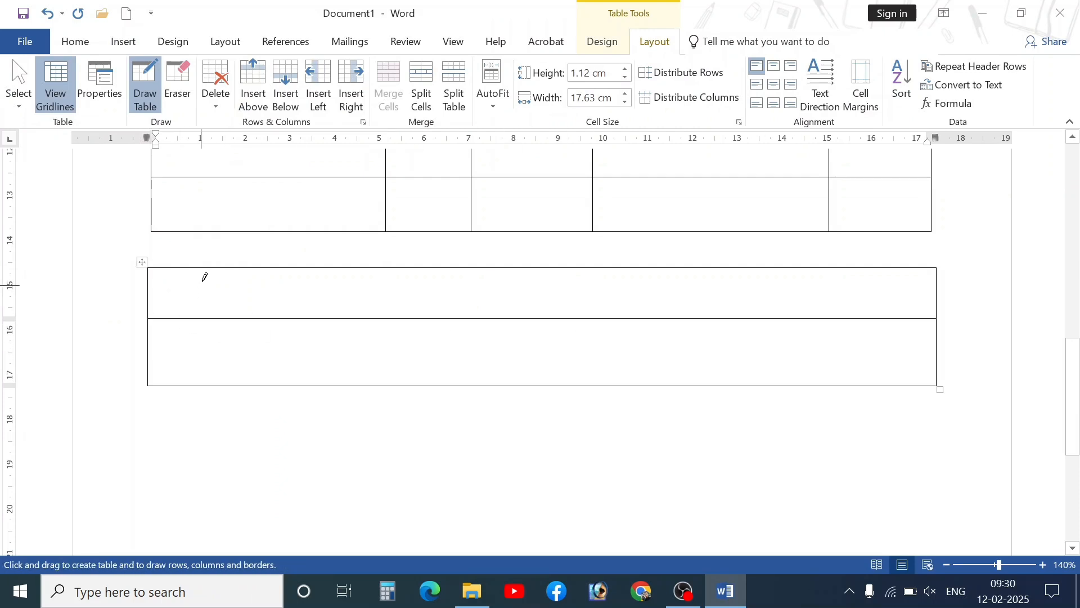
pyautogui.moveTo(204, 270); pyautogui.dragTo(204, 385)
pyautogui.moveTo(321, 270); pyautogui.dragTo(340, 351)
pyautogui.moveTo(466, 266); pyautogui.dragTo(472, 385)
pyautogui.hotkey('ctrl', 'z')
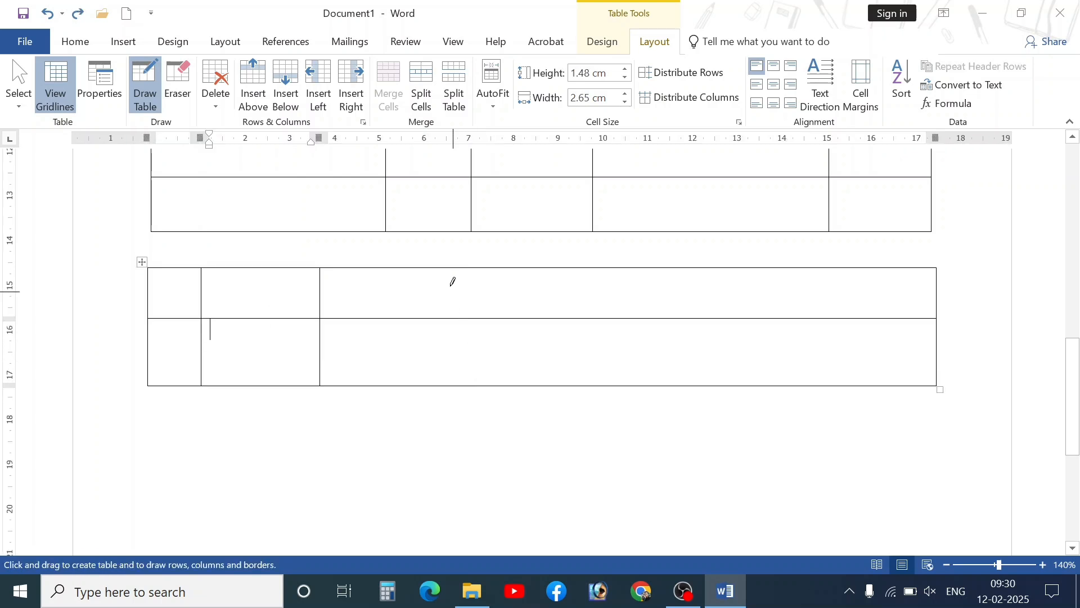
pyautogui.moveTo(447, 268); pyautogui.dragTo(445, 385)
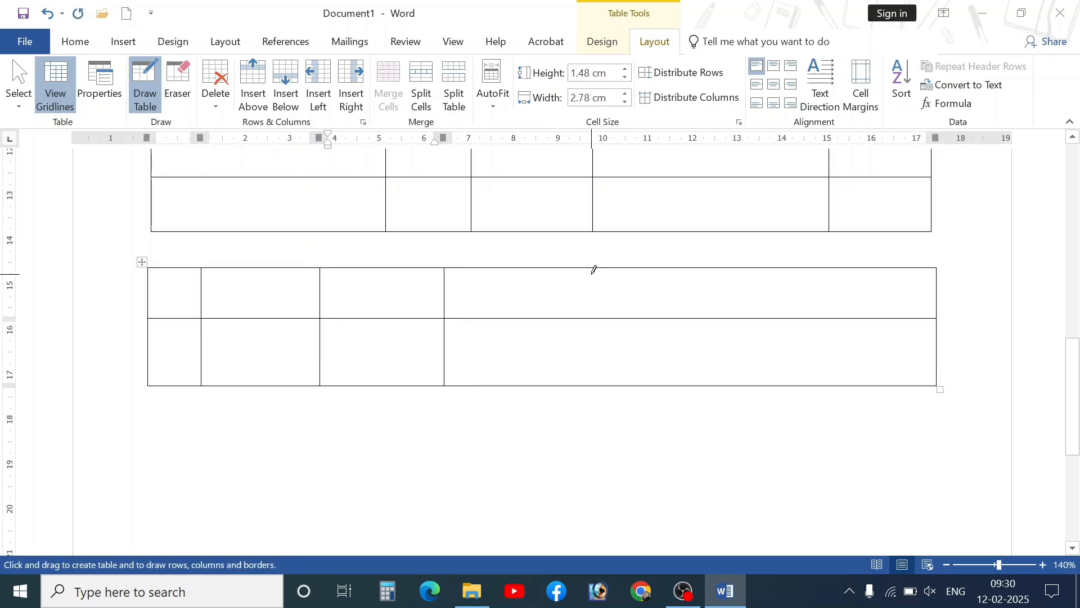
pyautogui.moveTo(592, 268); pyautogui.dragTo(600, 360)
pyautogui.moveTo(694, 266); pyautogui.dragTo(699, 383)
pyautogui.moveTo(812, 266); pyautogui.dragTo(822, 383)
pyautogui.moveTo(148, 350)
pyautogui.mouseDown()
pyautogui.moveTo(624, 343)
pyautogui.moveTo(914, 351)
pyautogui.mouseUp()
pyautogui.moveTo(152, 288); pyautogui.dragTo(920, 288)
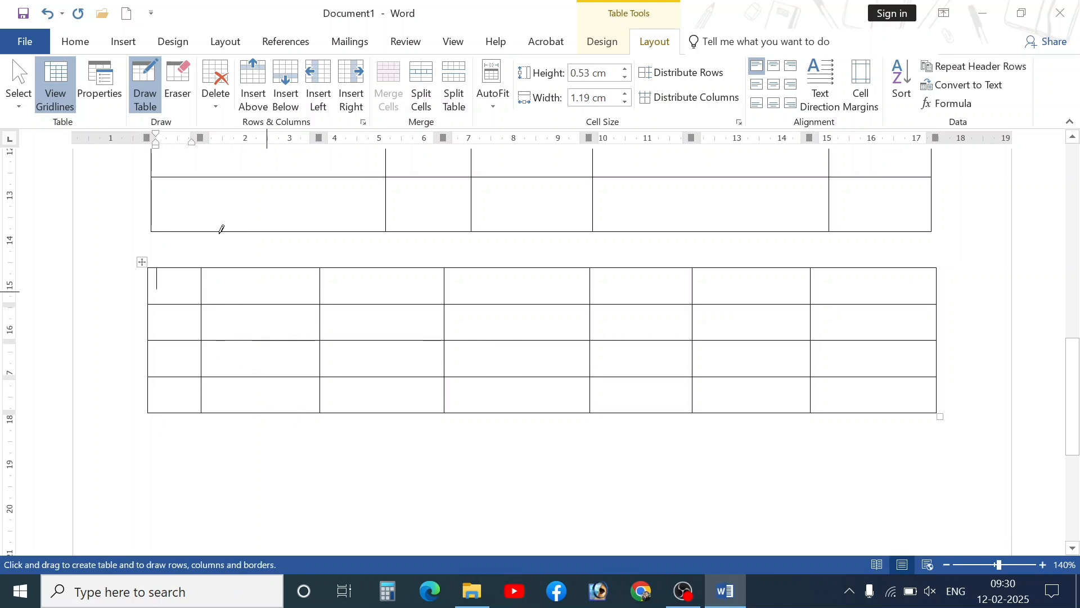
pyautogui.click(123, 44)
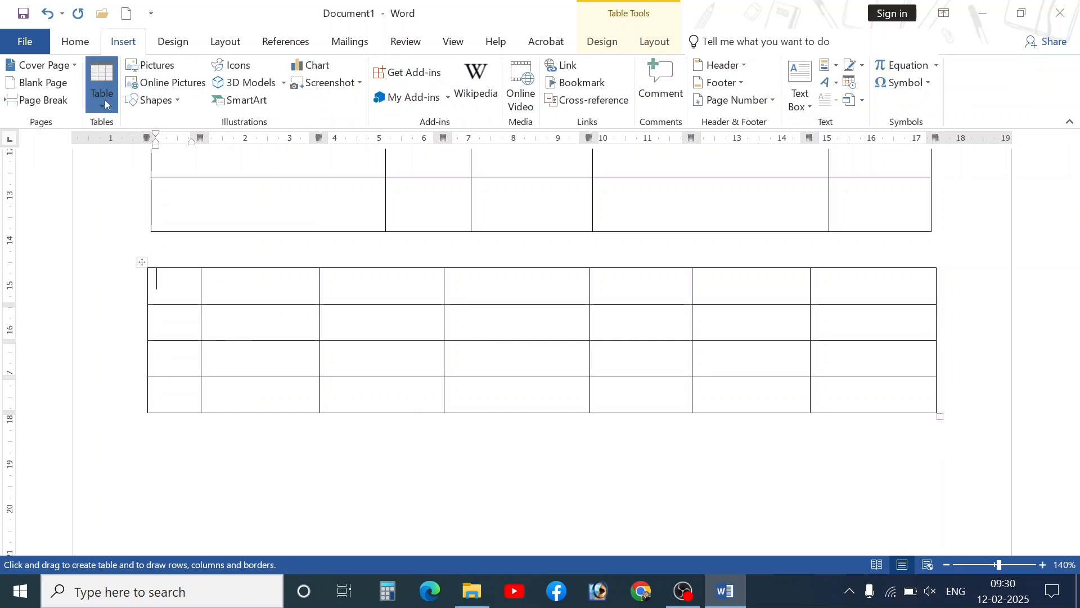
# - Turn off table drawing and add an empty line below the drawn table
pyautogui.click(102, 84)
pyautogui.click(135, 288)
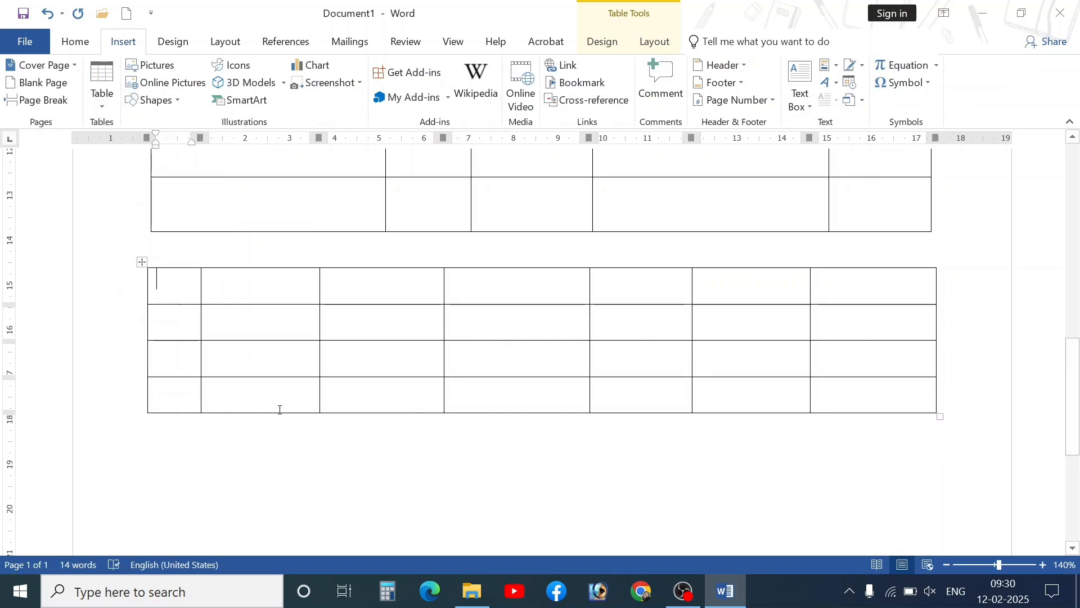
pyautogui.click(267, 455)
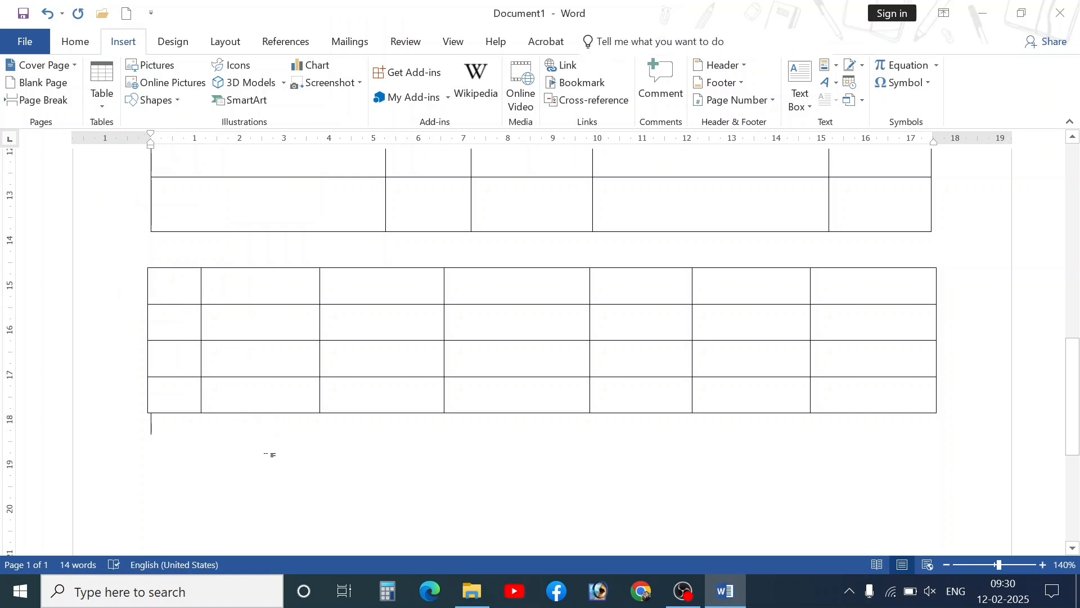
pyautogui.press('Return')
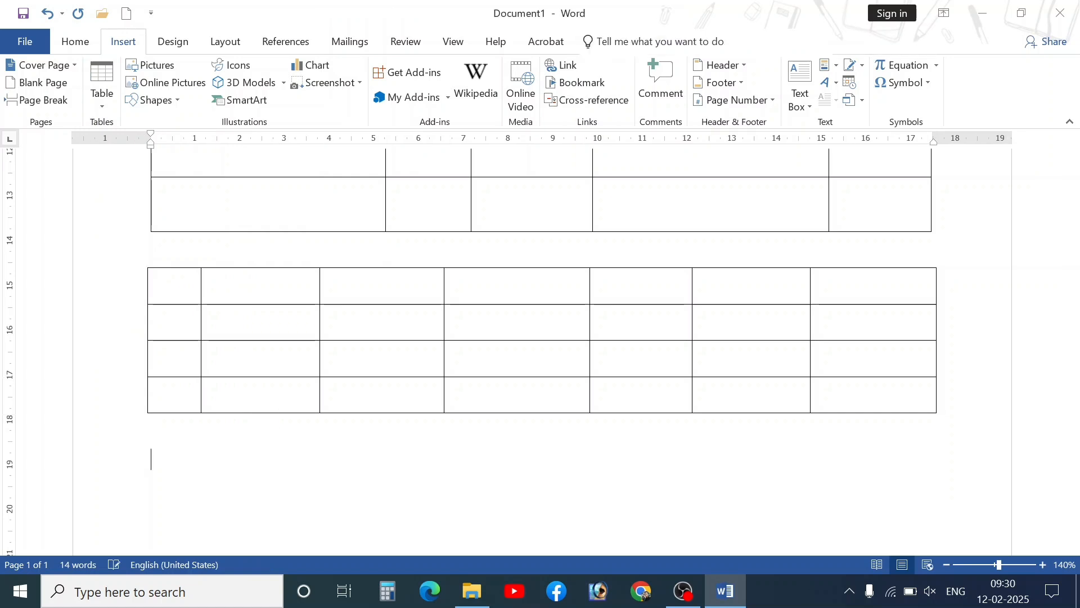
# - Add a blank page and embed an Excel spreadsheet on it
pyautogui.click(98, 106)
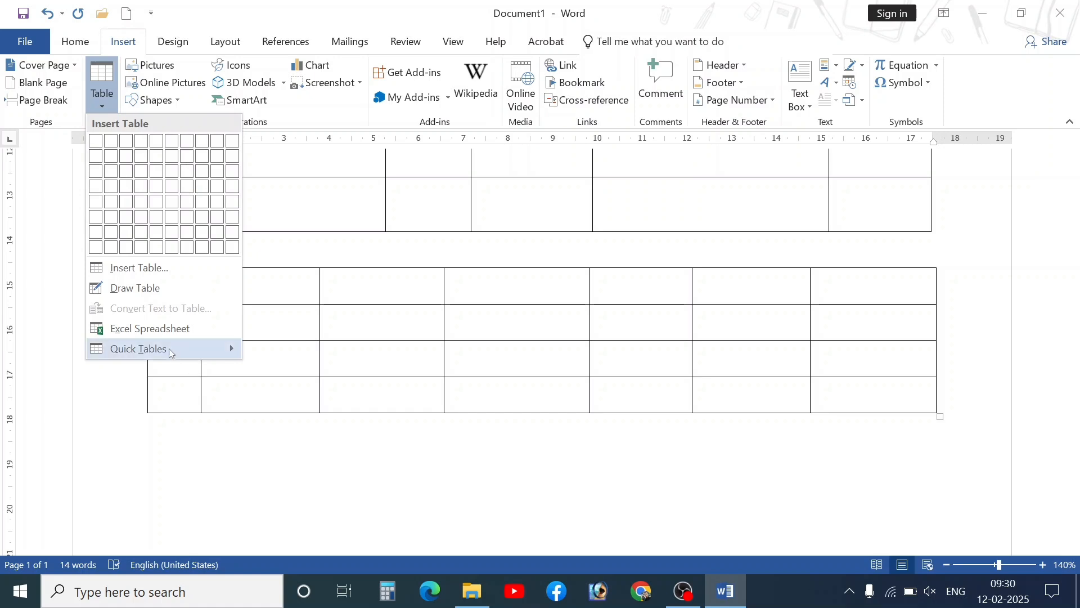
pyautogui.moveTo(172, 341)
pyautogui.click(213, 470)
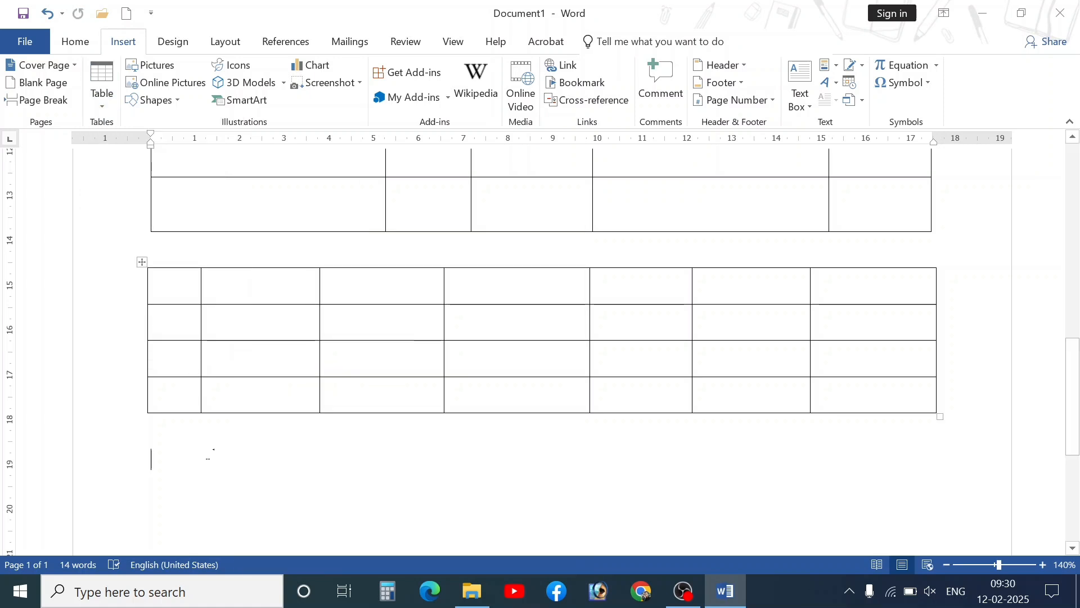
pyautogui.scroll(-1, 186, 409)
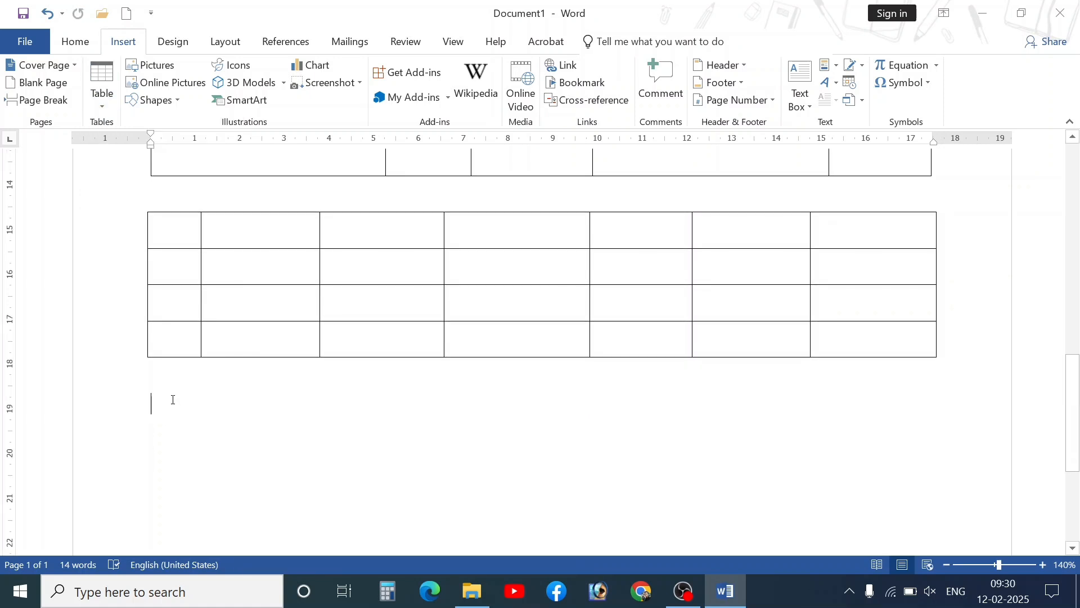
pyautogui.click(37, 83)
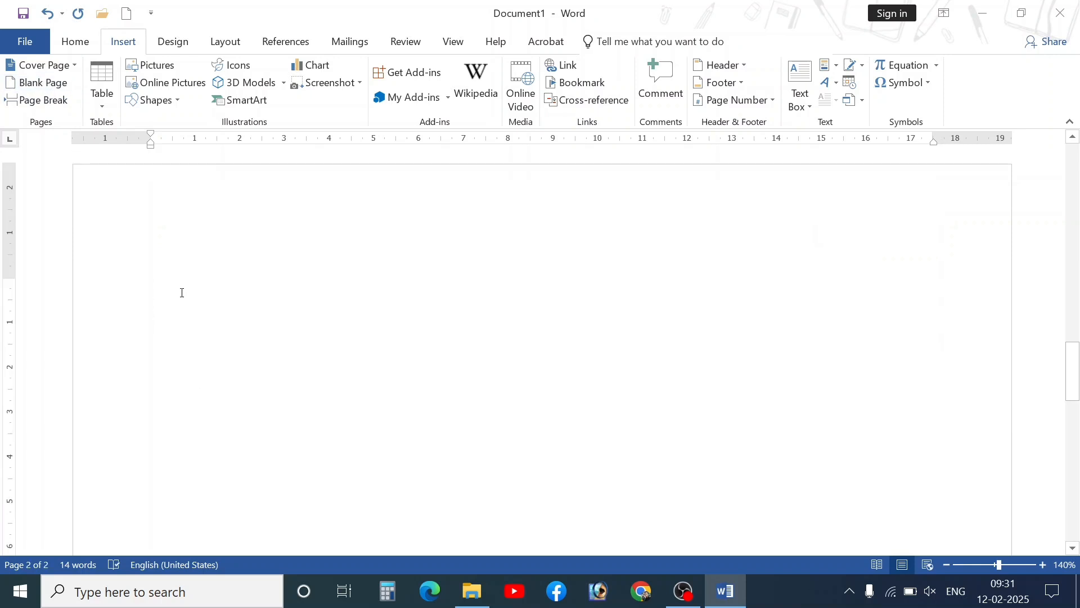
pyautogui.click(102, 90)
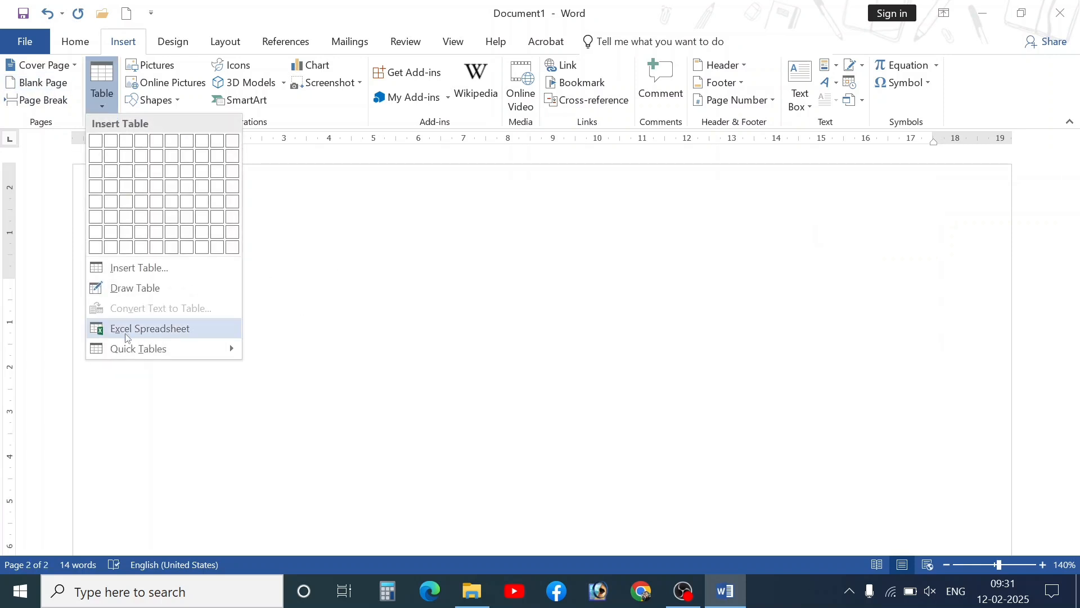
pyautogui.click(152, 334)
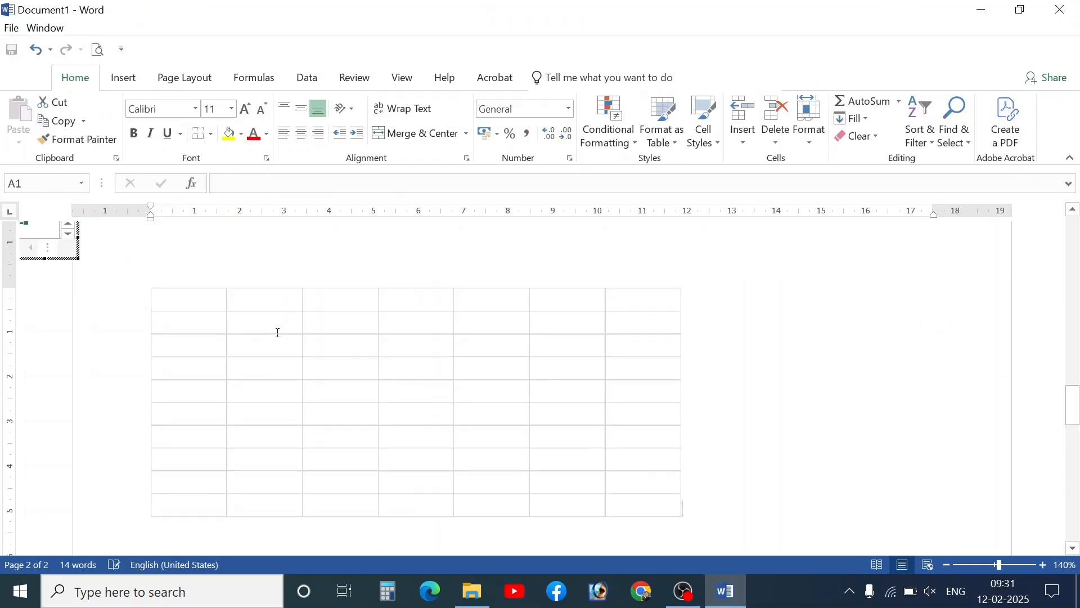
# - Enter the headings NAME, CLASS, ROLLNO, MARKS and %AGE in cells A1 through E1
pyautogui.scroll(-2, 402, 348)
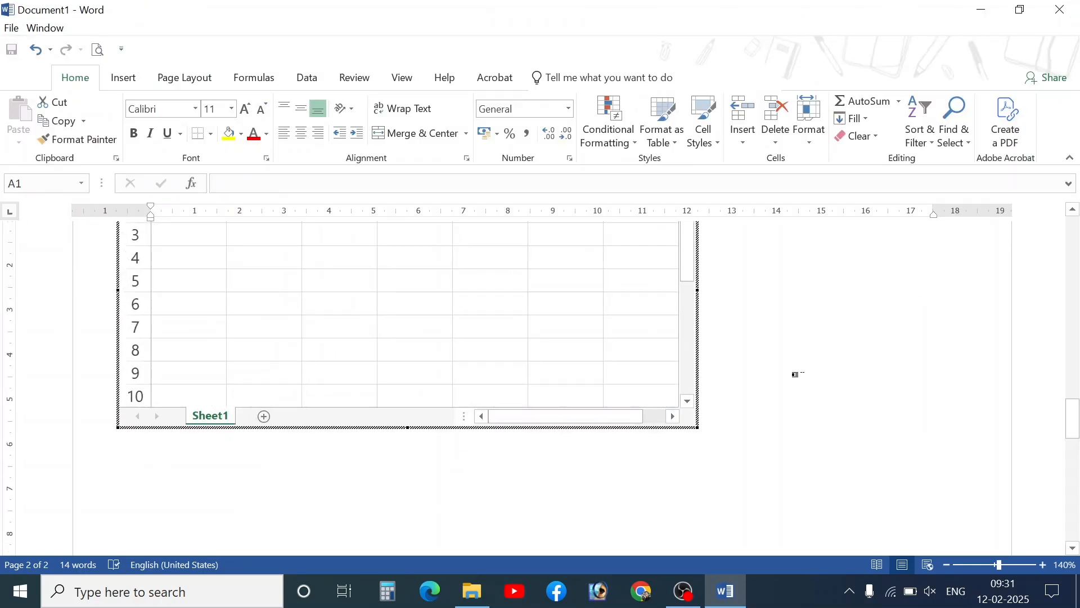
pyautogui.moveTo(1075, 401); pyautogui.dragTo(1077, 392)
pyautogui.moveTo(1079, 387); pyautogui.dragTo(1078, 407)
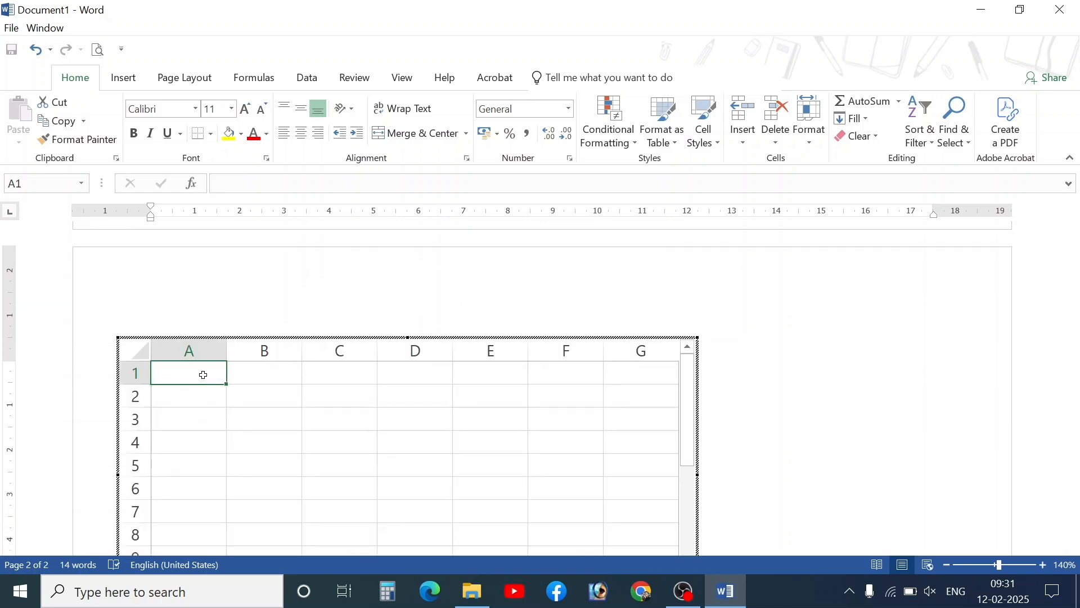
pyautogui.write('NAME')
pyautogui.press('Tab')
pyautogui.write('CLASS')
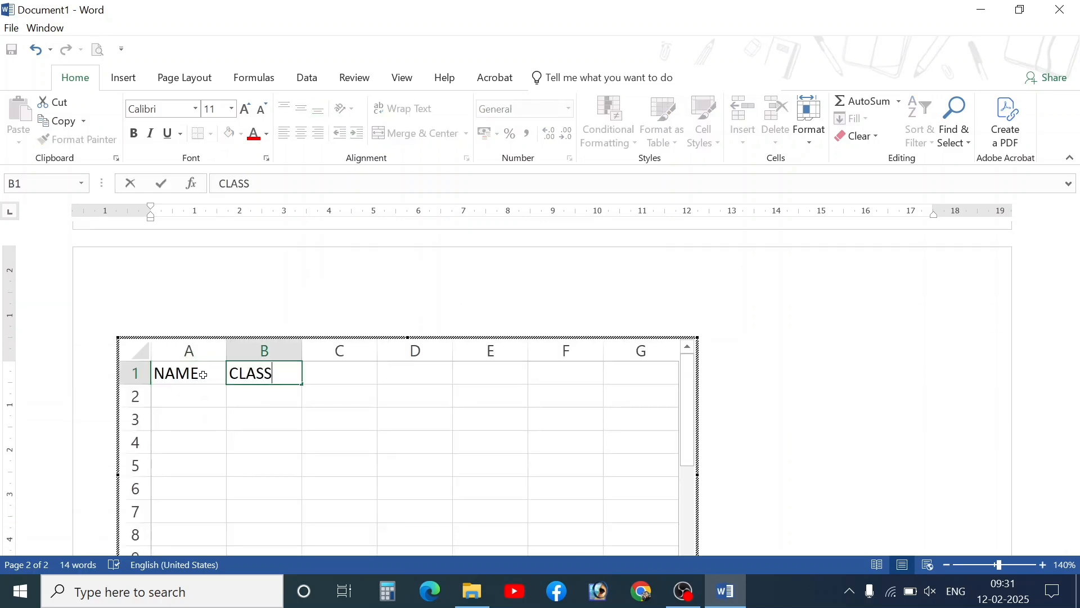
pyautogui.press('Tab')
pyautogui.write('ROLL')
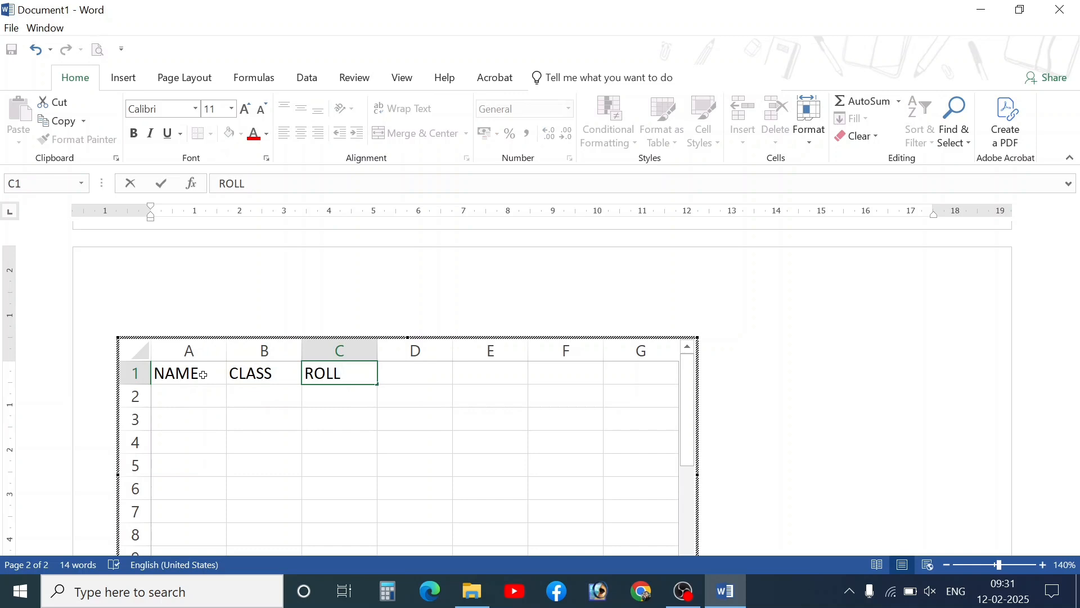
pyautogui.write('NO')
pyautogui.press('Tab')
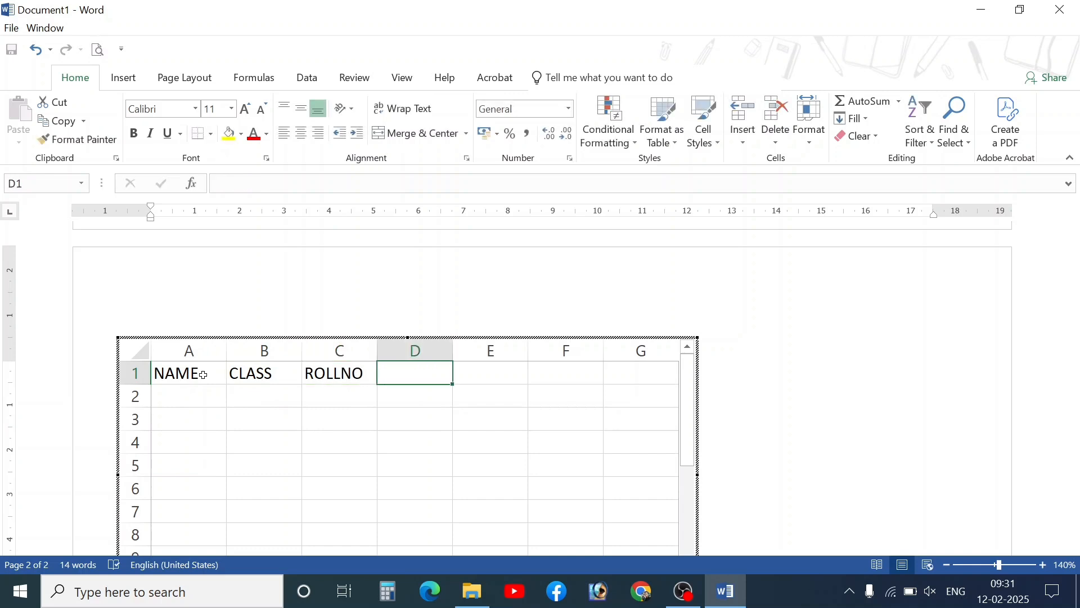
pyautogui.write('MARKS')
pyautogui.press('Tab')
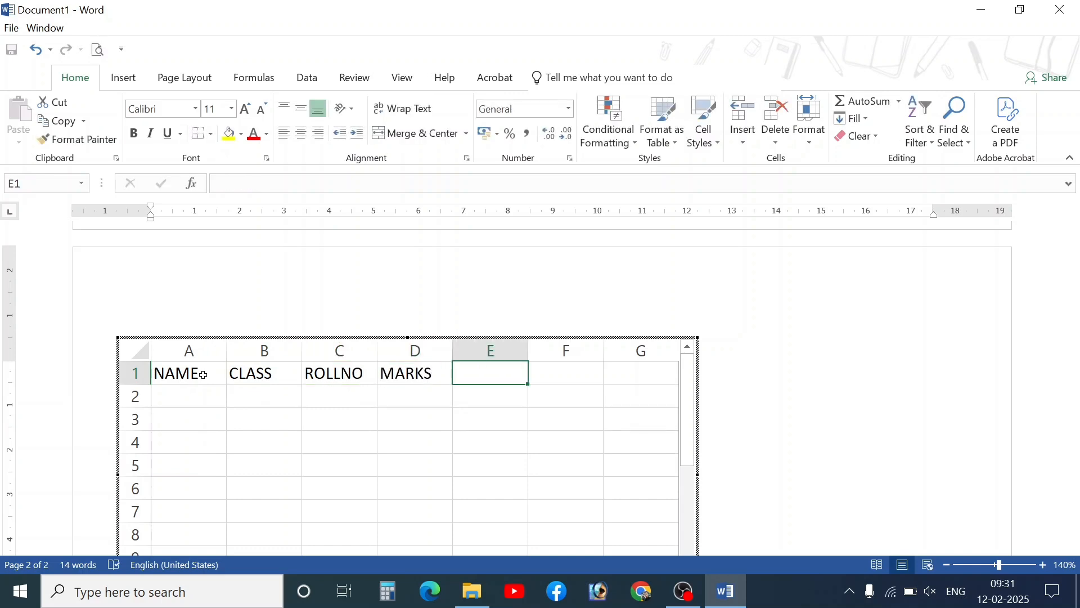
pyautogui.write('&')
pyautogui.press('BackSpace')
pyautogui.write('%AGE')
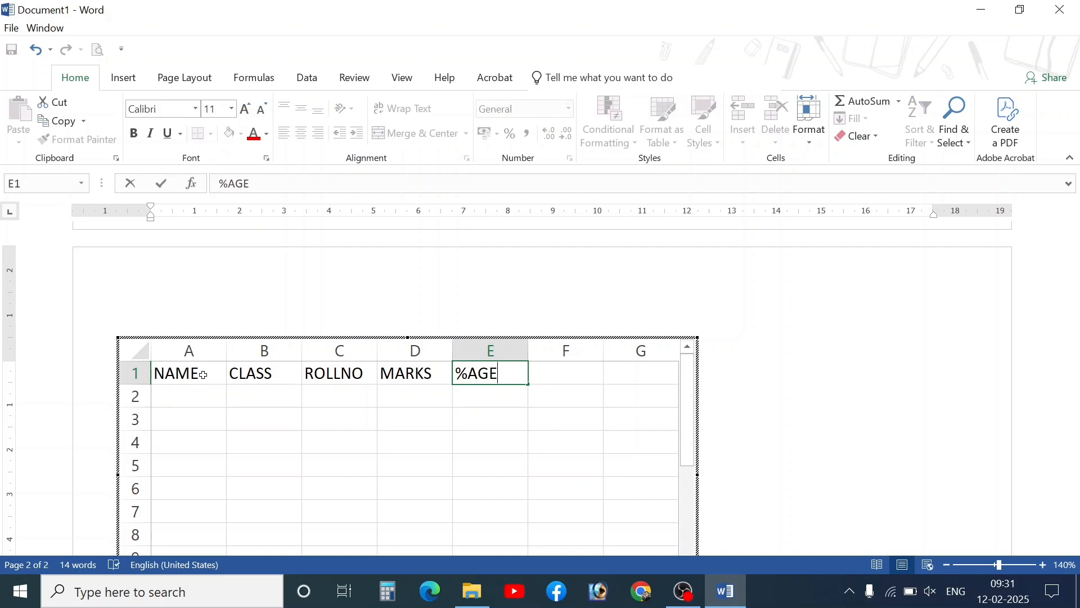
pyautogui.press('Return')
# - Enter the first student's row (10TH, roll 1012, marks 355) with E2 formula =D2/600*100
pyautogui.write('ANJALI')
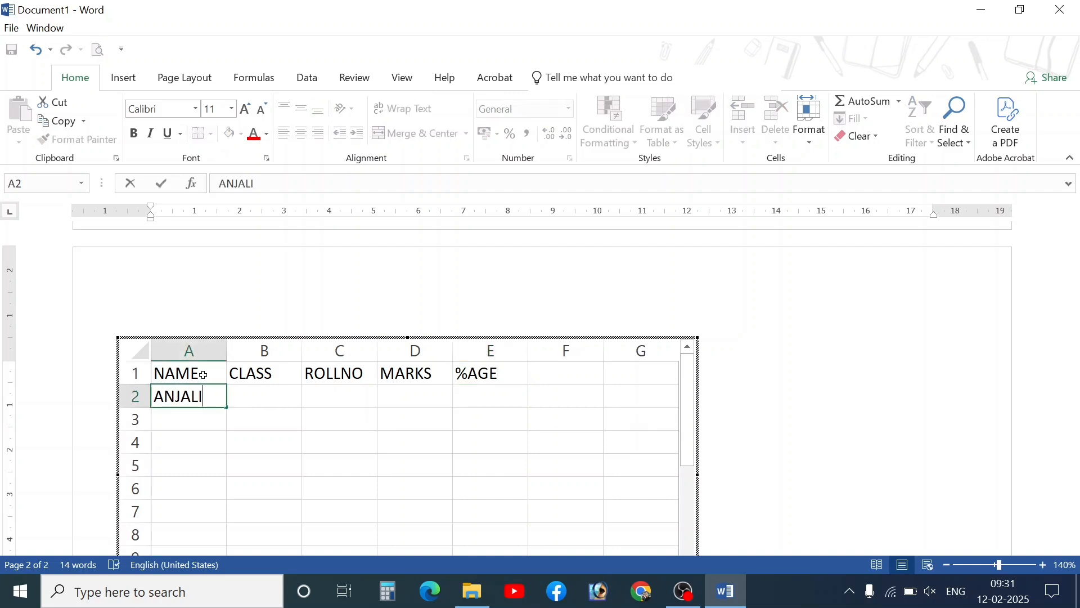
pyautogui.press('Tab')
pyautogui.write('10TH')
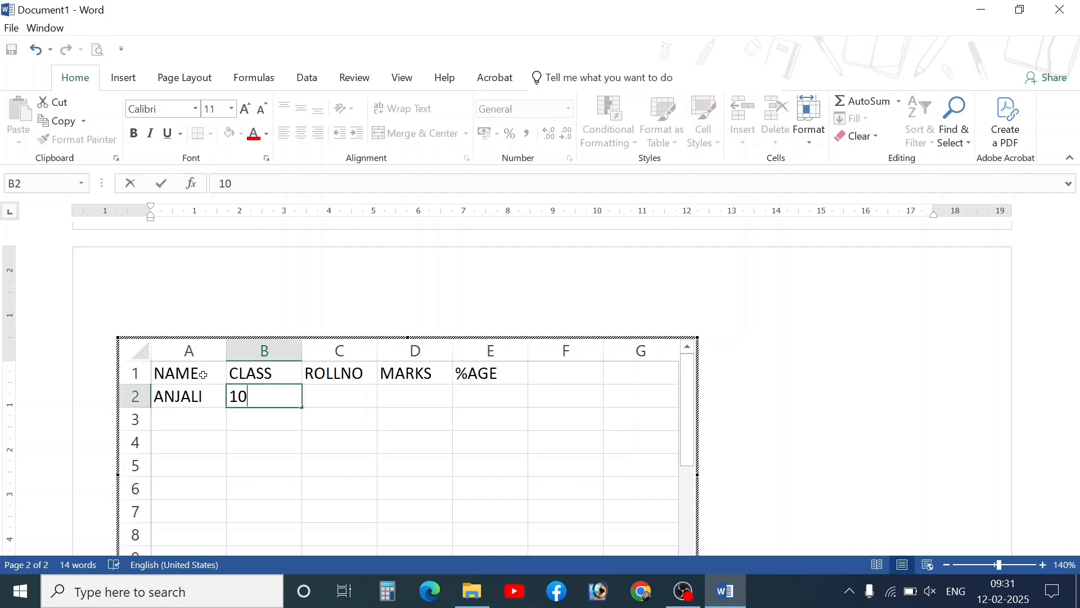
pyautogui.press('Tab')
pyautogui.write('1012')
pyautogui.press('Tab')
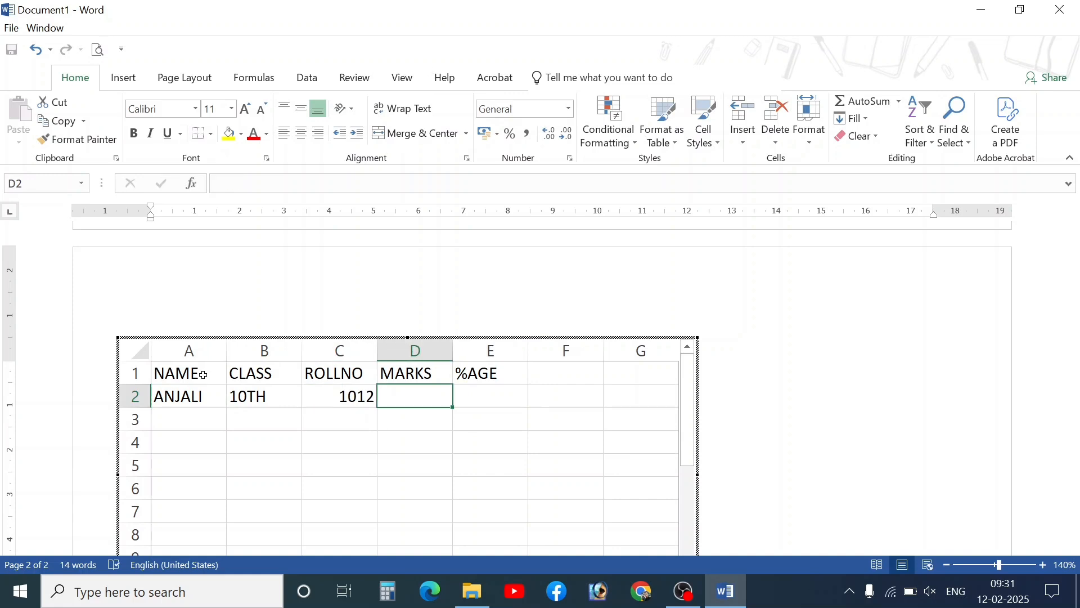
pyautogui.write('355')
pyautogui.press('Tab')
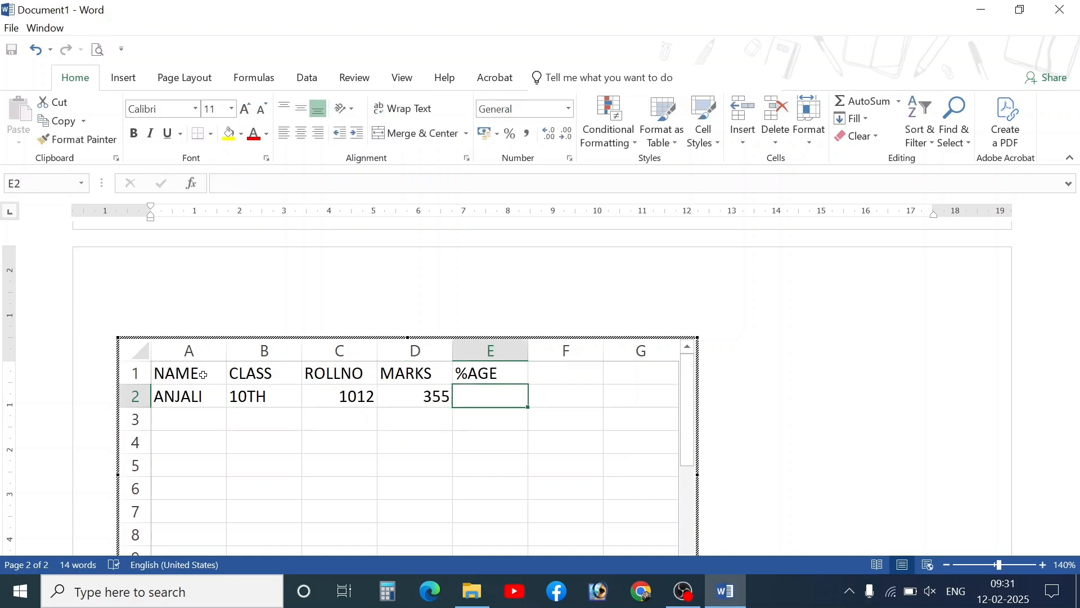
pyautogui.write('=')
pyautogui.click(400, 400)
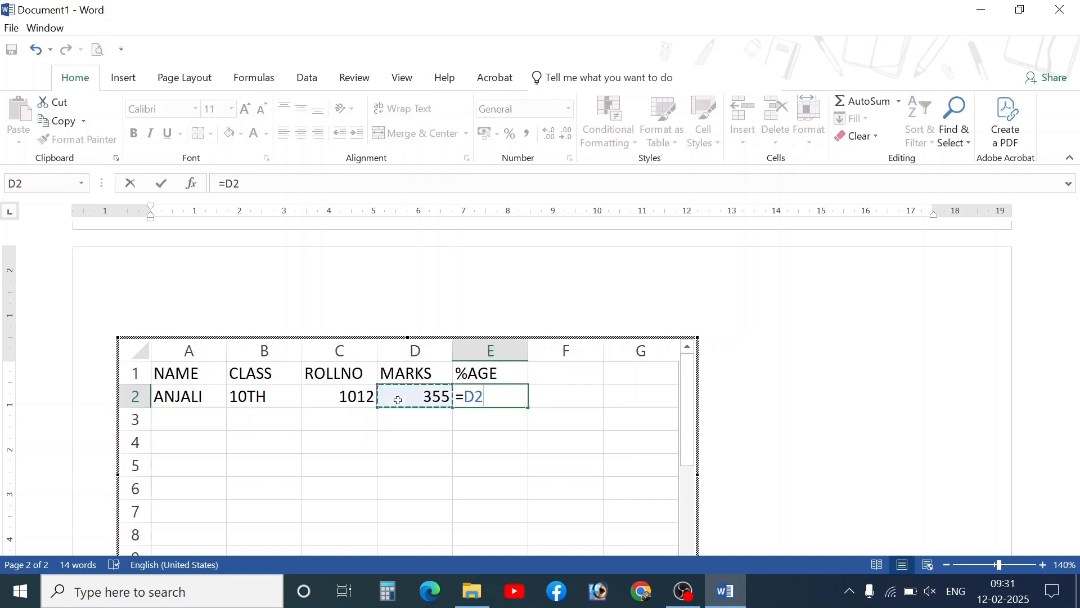
pyautogui.write('/600*100')
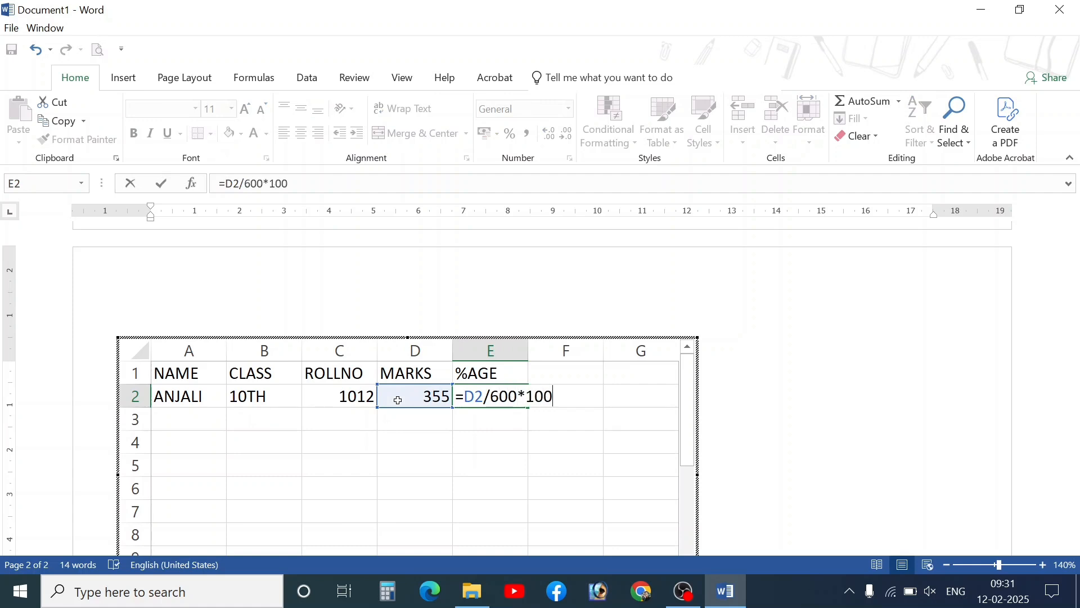
pyautogui.press('Return')
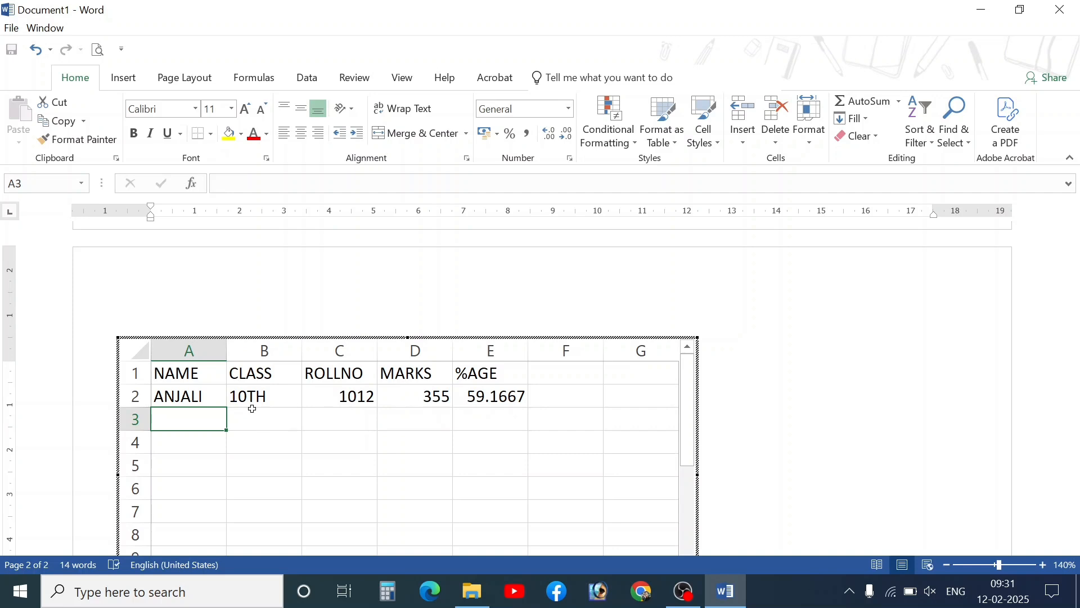
# - Add the second student's row (10TH, roll 1013, marks 455), filling the percentage formula down to E3
pyautogui.write('BHANU')
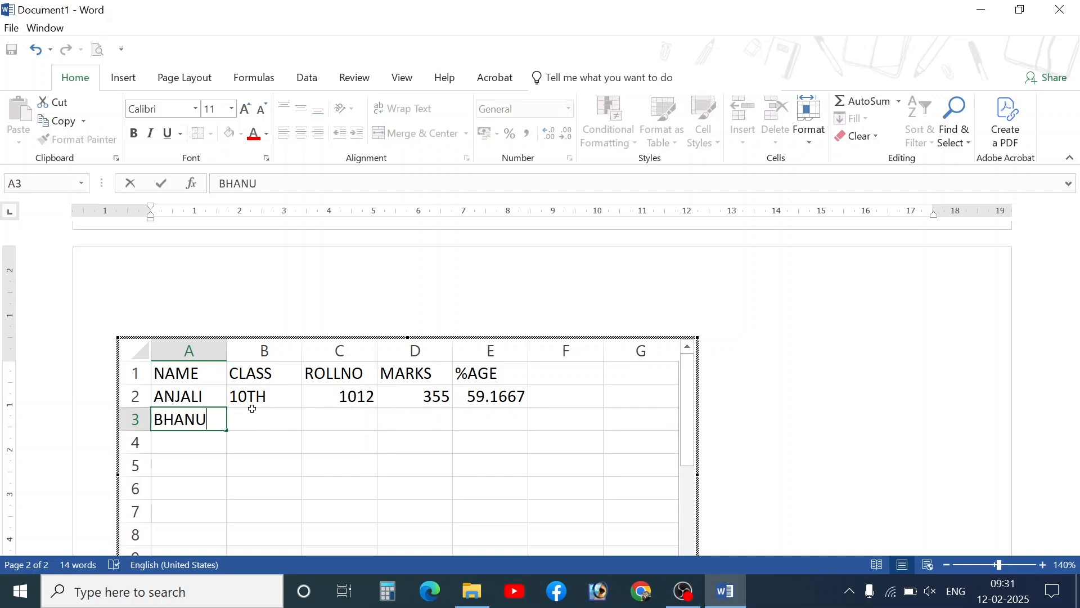
pyautogui.click(254, 412)
pyautogui.hotkey('ctrl', 'd')
pyautogui.press('Tab')
pyautogui.hotkey('ctrl', 'd')
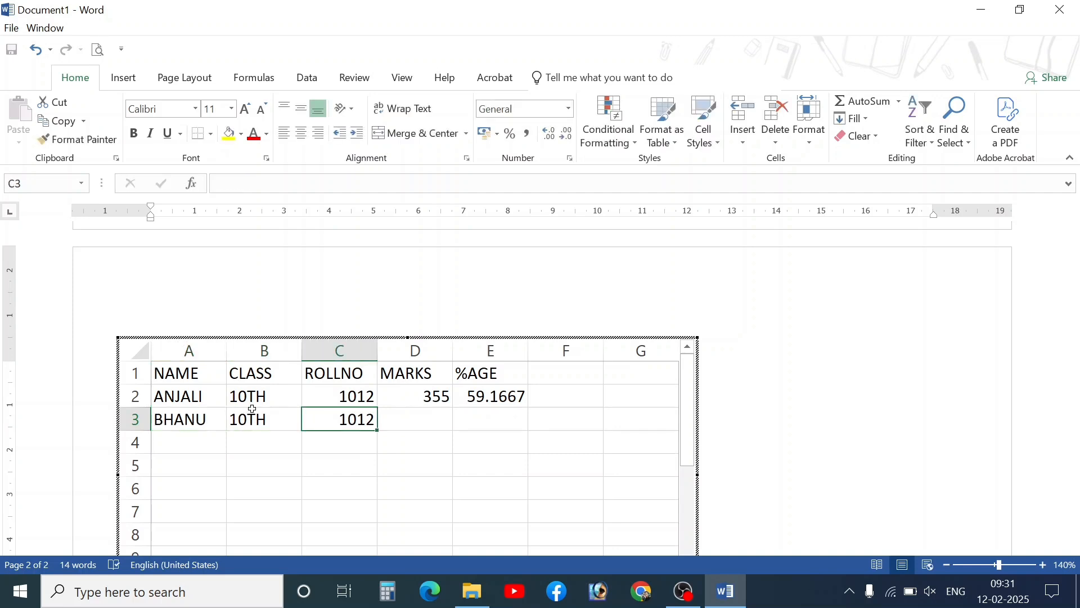
pyautogui.press('F2')
pyautogui.press('BackSpace')
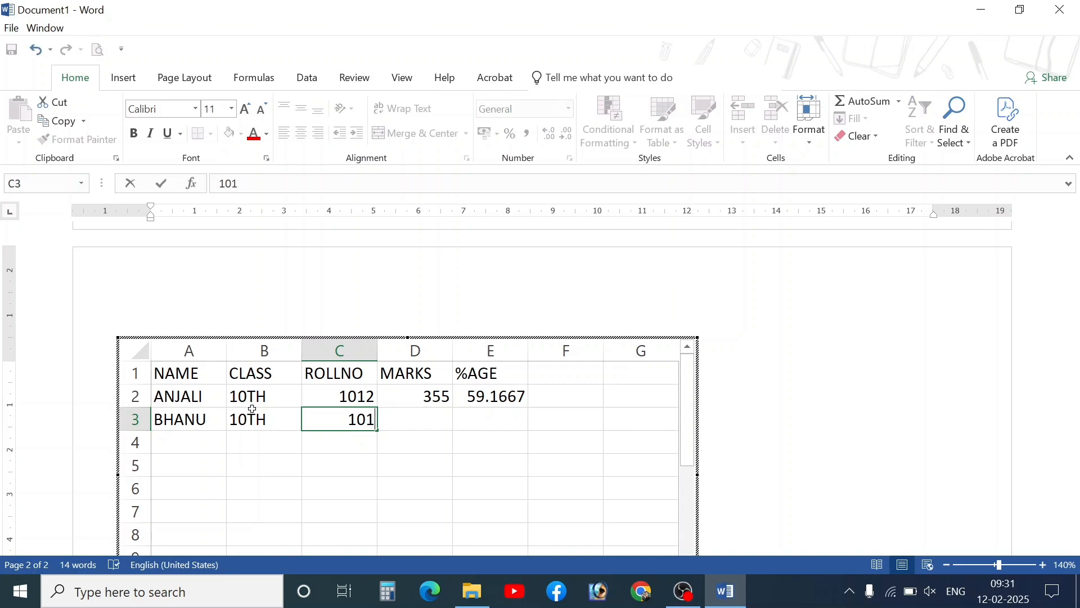
pyautogui.write('3')
pyautogui.press('Tab')
pyautogui.write('455')
pyautogui.press('Tab')
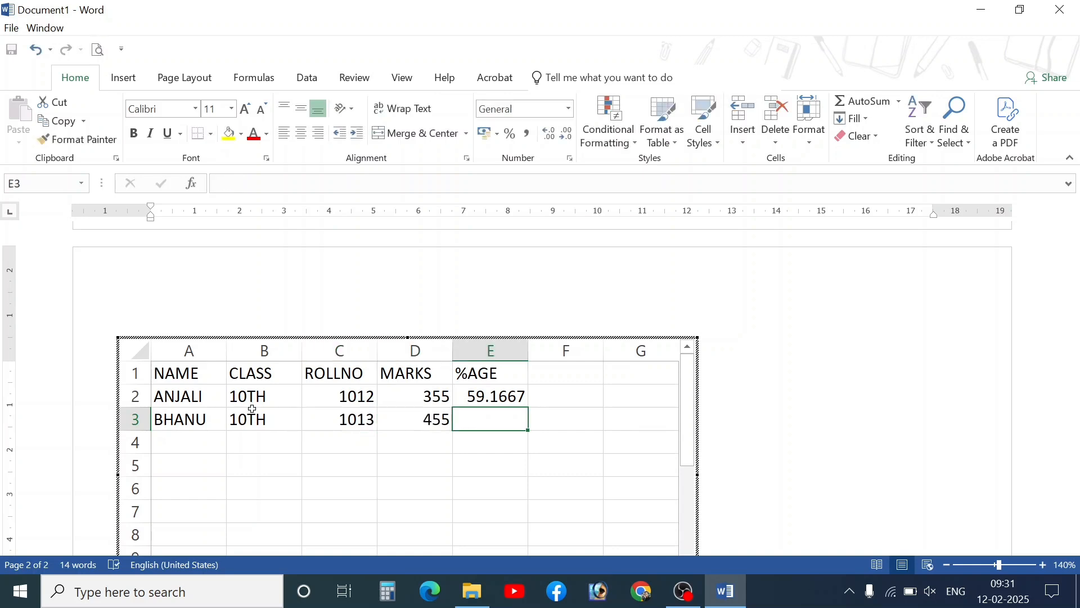
pyautogui.hotkey('ctrl', 'd')
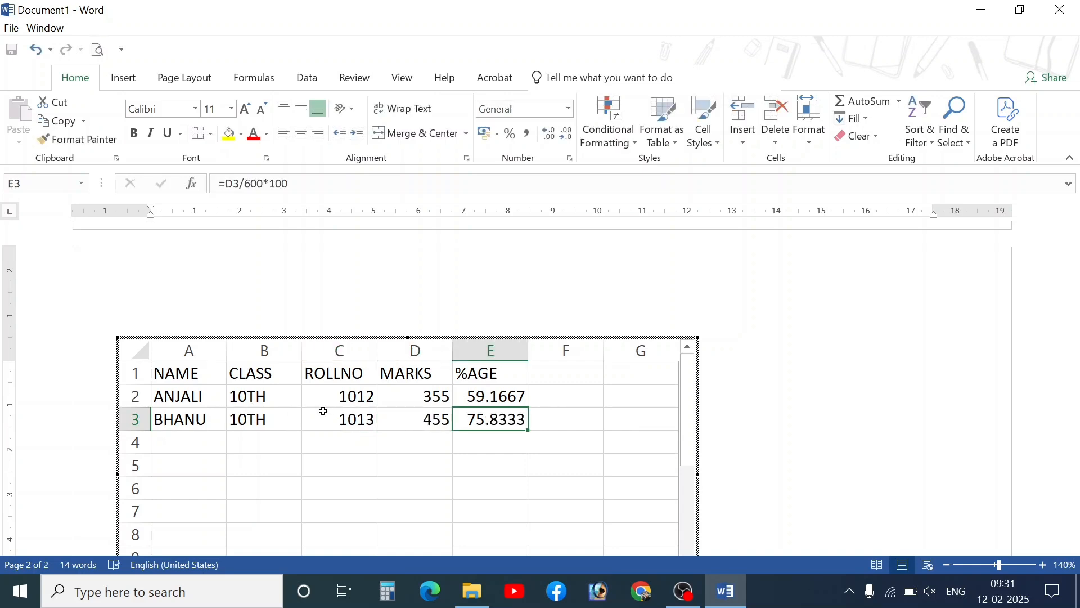
pyautogui.moveTo(221, 376); pyautogui.dragTo(524, 433)
# - Exit the embedded sheet and widen the spreadsheet object on the page
pyautogui.click(477, 418)
pyautogui.click(776, 404)
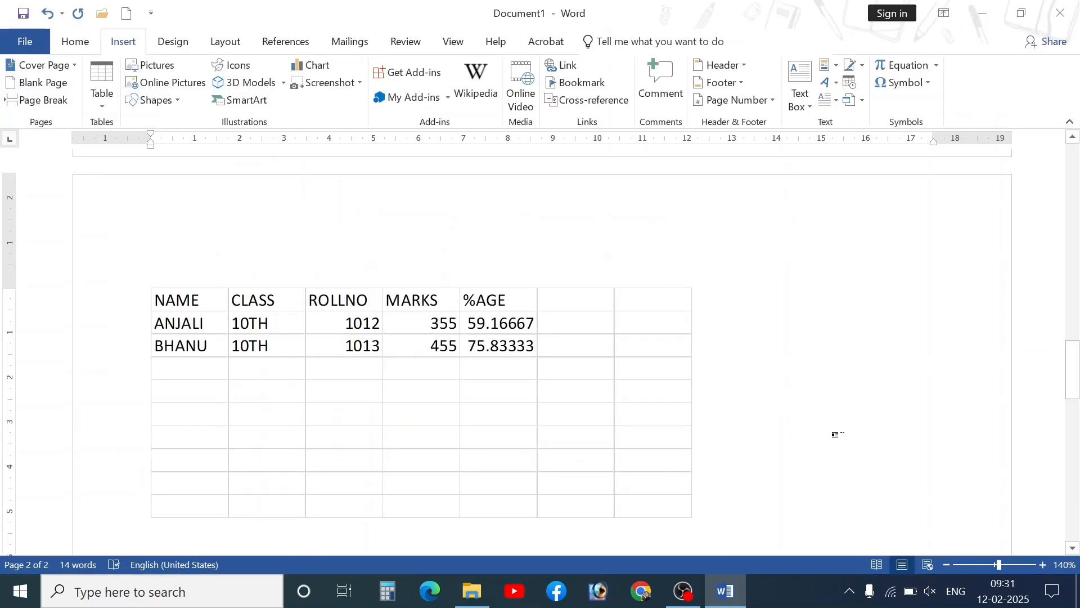
pyautogui.scroll(-3, 543, 346)
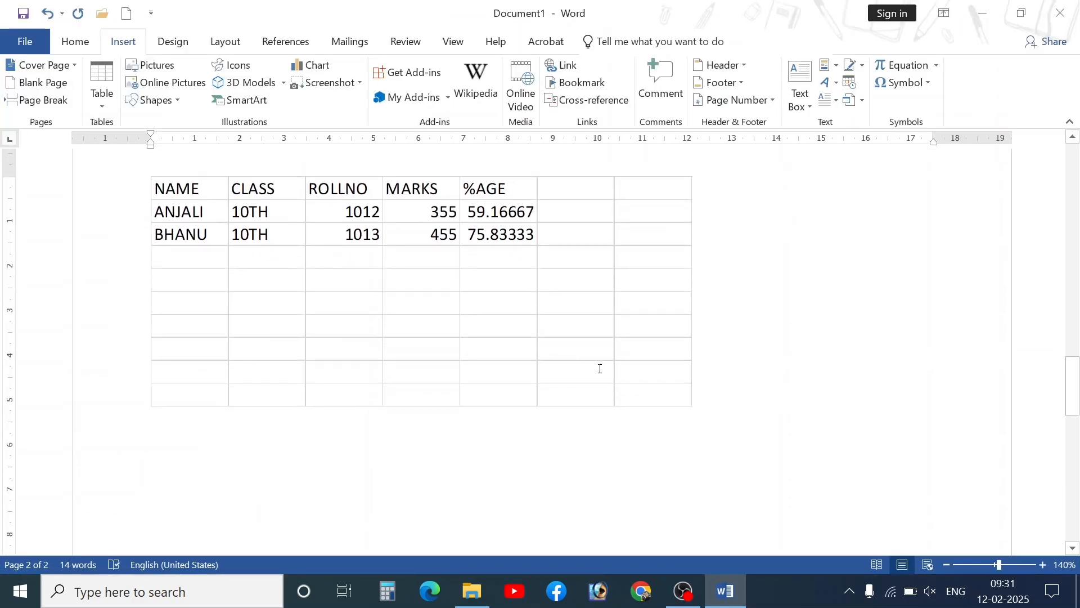
pyautogui.scroll(2, 586, 364)
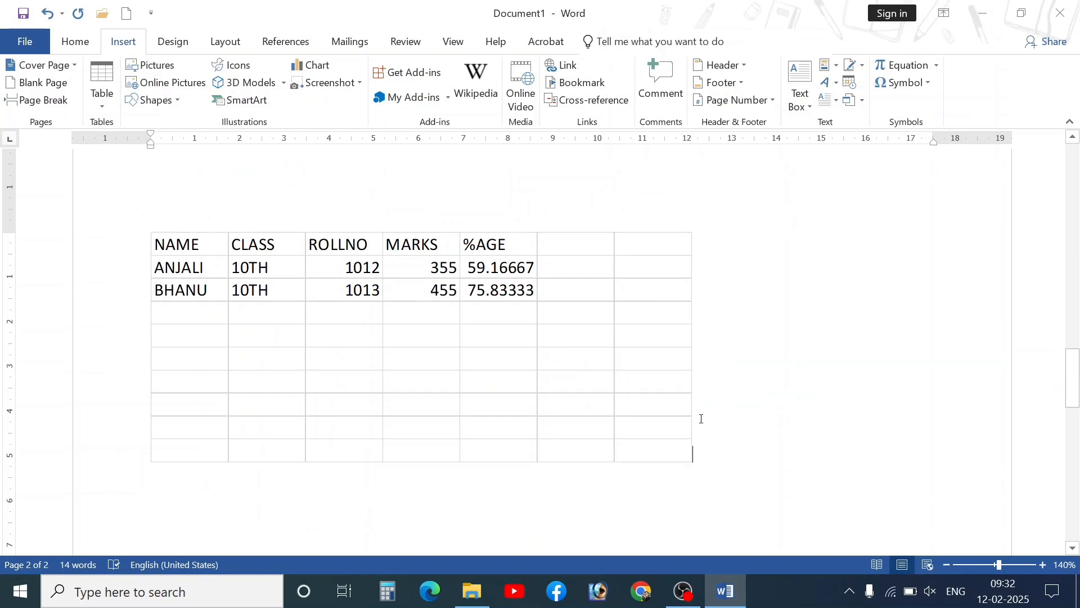
pyautogui.click(681, 449)
pyautogui.moveTo(691, 463); pyautogui.dragTo(911, 465)
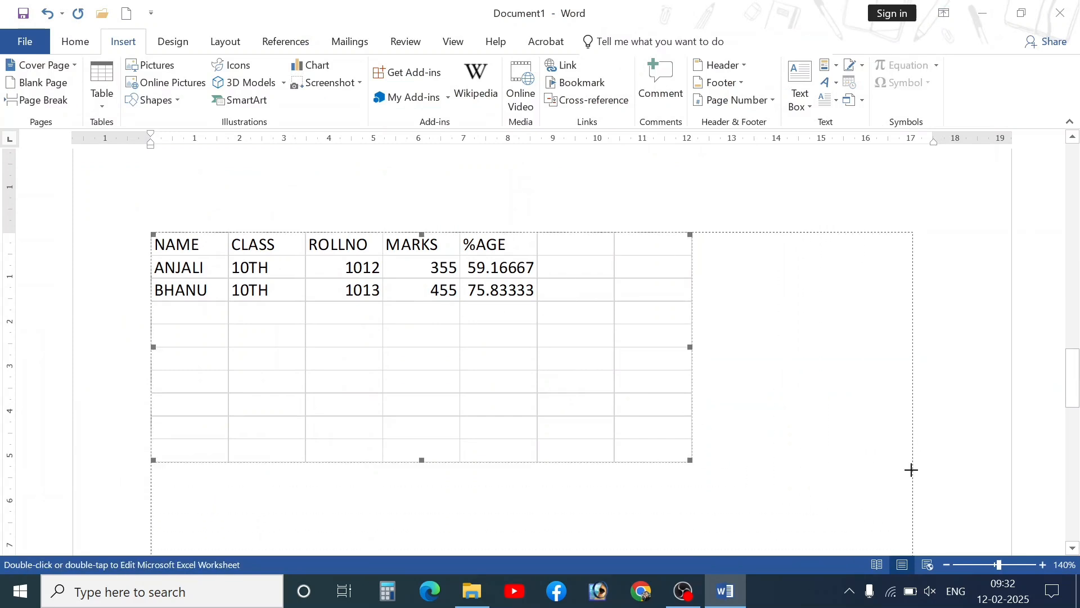
# - Make the embedded table slightly larger again, then insert a page break for a blank page
pyautogui.scroll(-5, 437, 365)
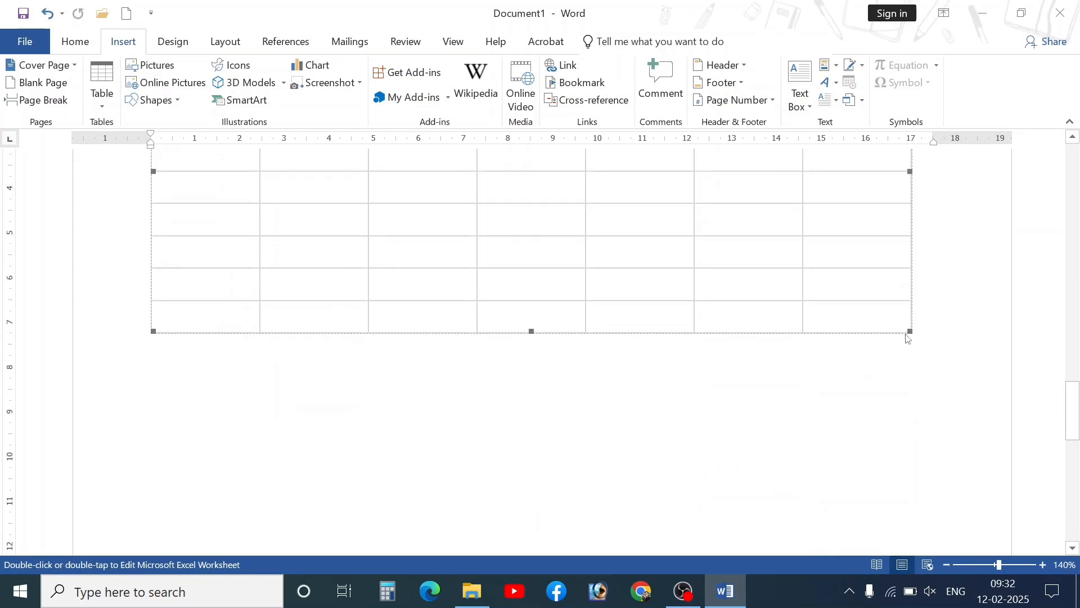
pyautogui.moveTo(886, 320); pyautogui.dragTo(698, 242)
pyautogui.scroll(5, 623, 369)
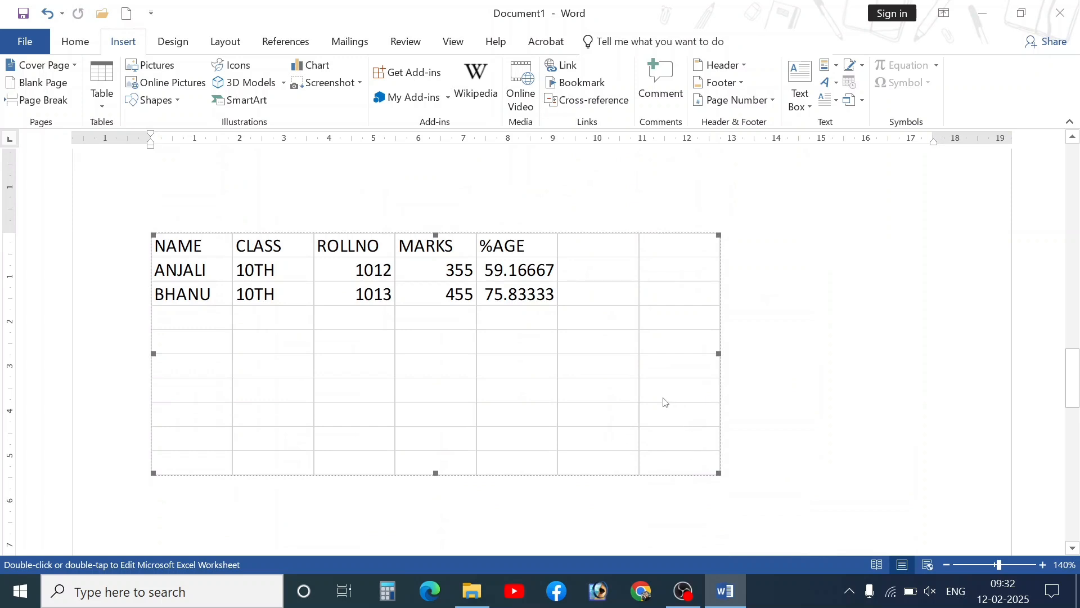
pyautogui.scroll(4, 420, 344)
pyautogui.scroll(-5, 445, 365)
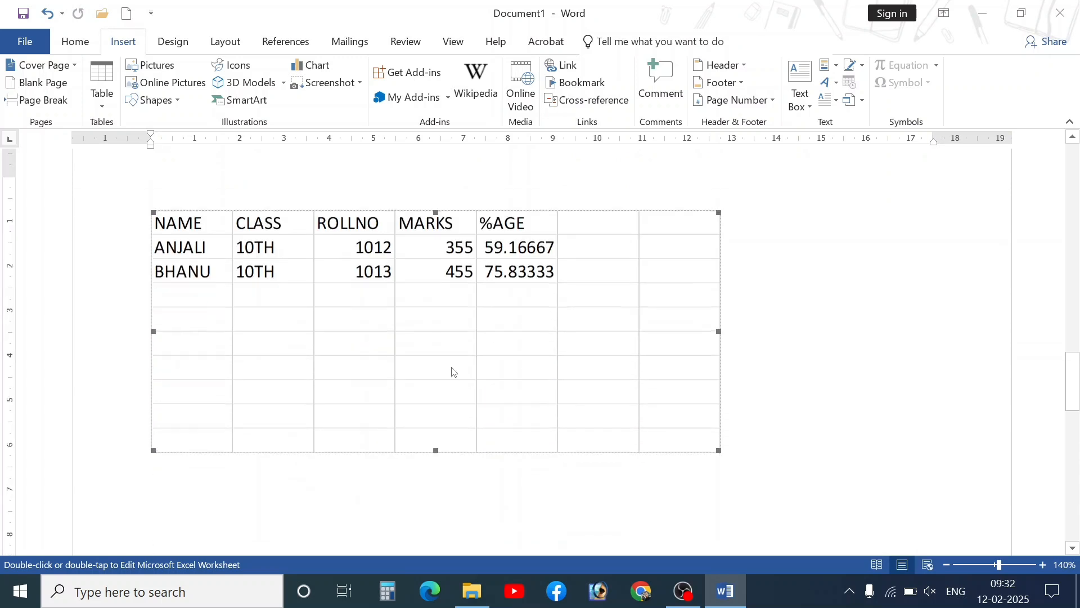
pyautogui.scroll(-1, 454, 371)
pyautogui.moveTo(718, 418); pyautogui.dragTo(726, 358)
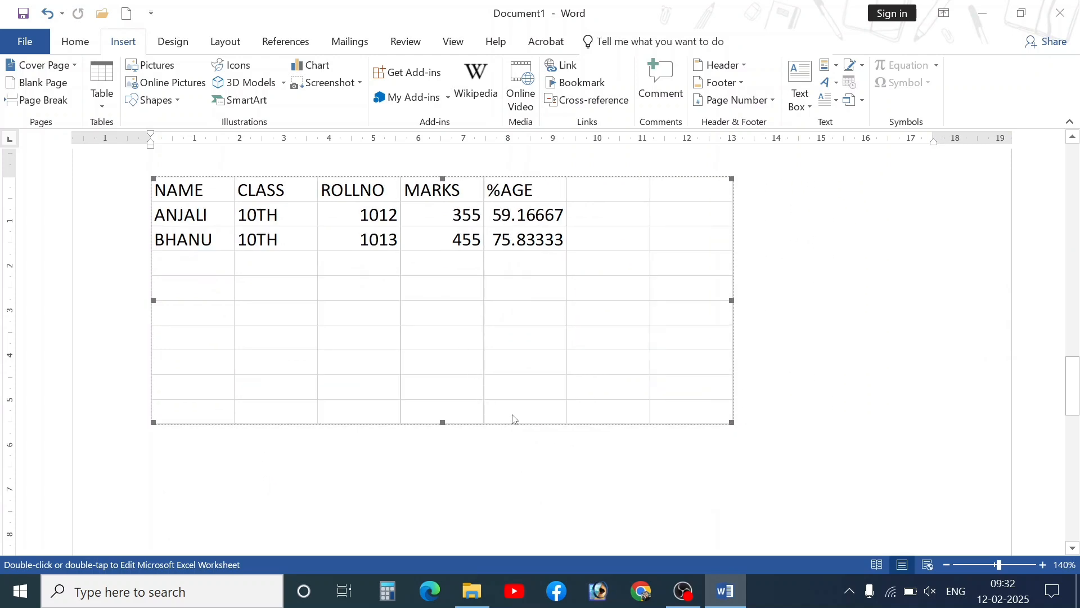
pyautogui.hotkey('ctrl', 'Return')
# - Dismiss the table insertion menu and click into the empty top table on page 1
pyautogui.click(98, 100)
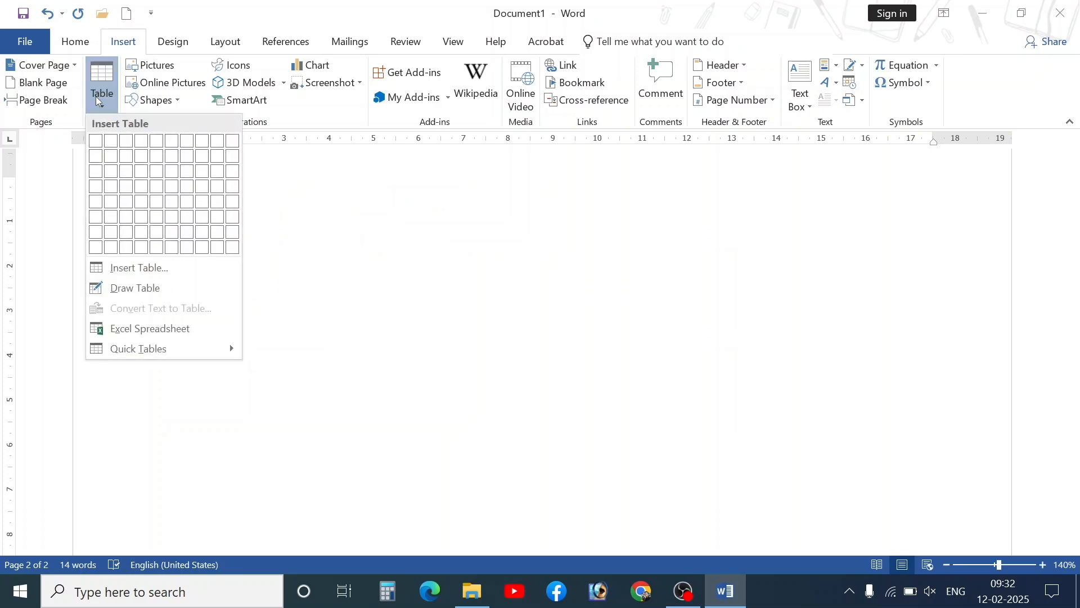
pyautogui.click(451, 356)
pyautogui.scroll(20, 450, 359)
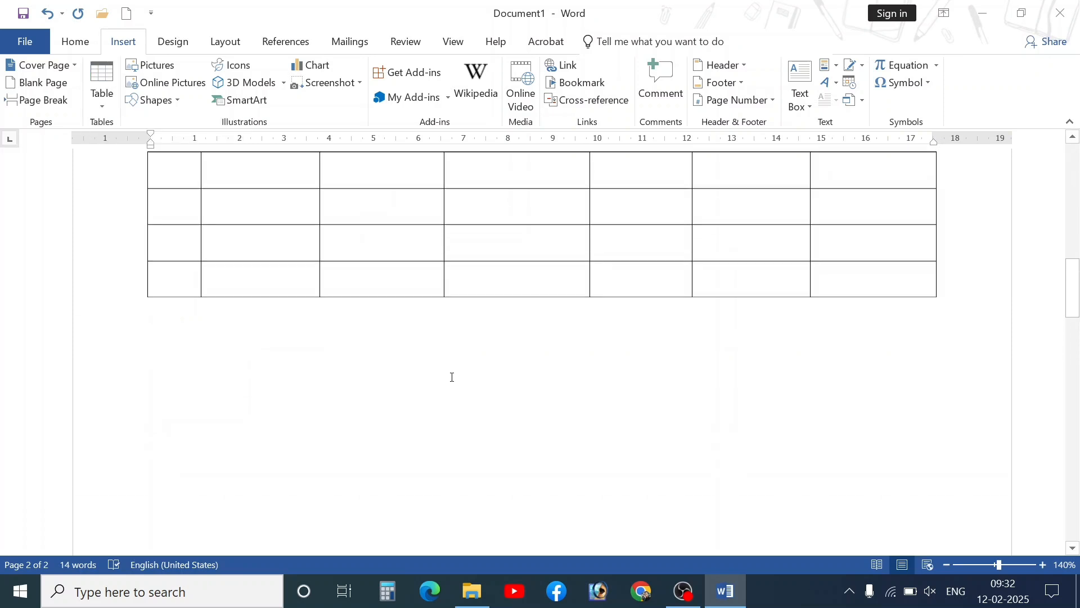
pyautogui.scroll(-6, 272, 415)
pyautogui.scroll(7, 241, 413)
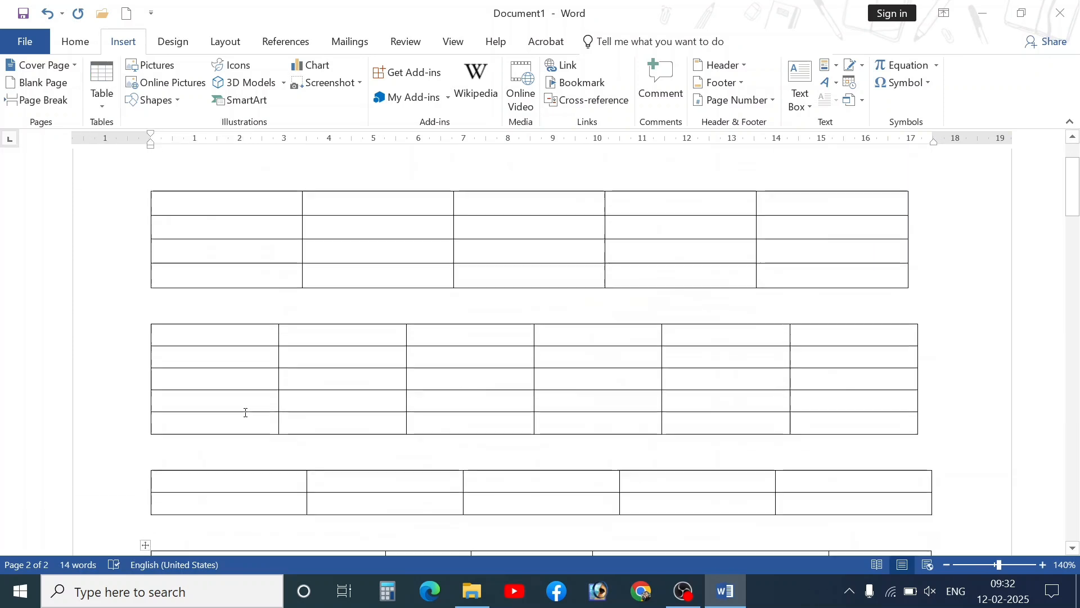
pyautogui.click(223, 304)
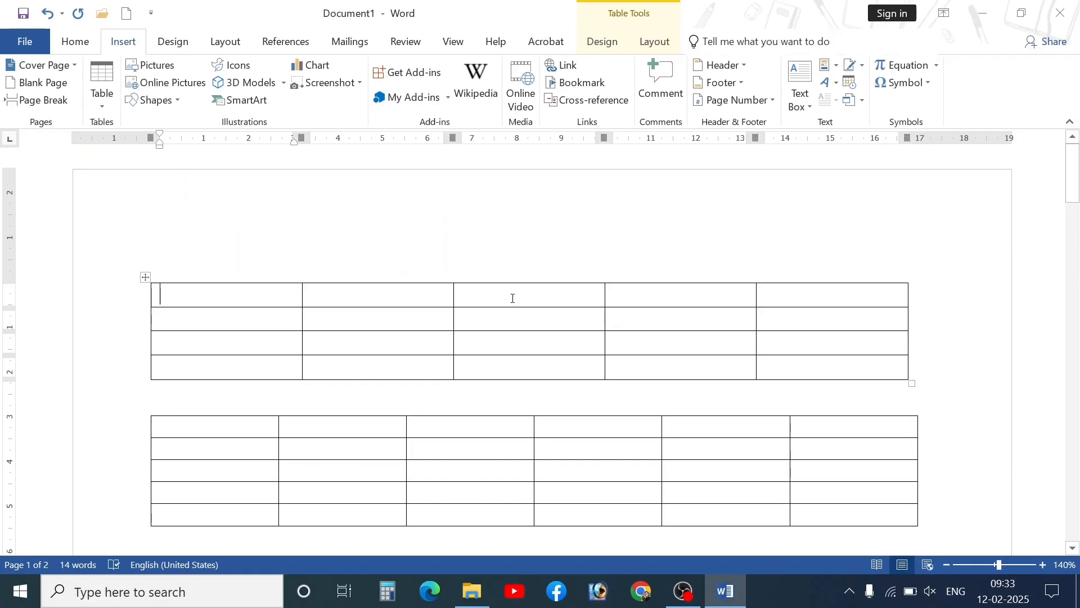
pyautogui.click(417, 294)
# - Place the caret in the top table's first cell and show the Table Design options
pyautogui.scroll(-10, 613, 412)
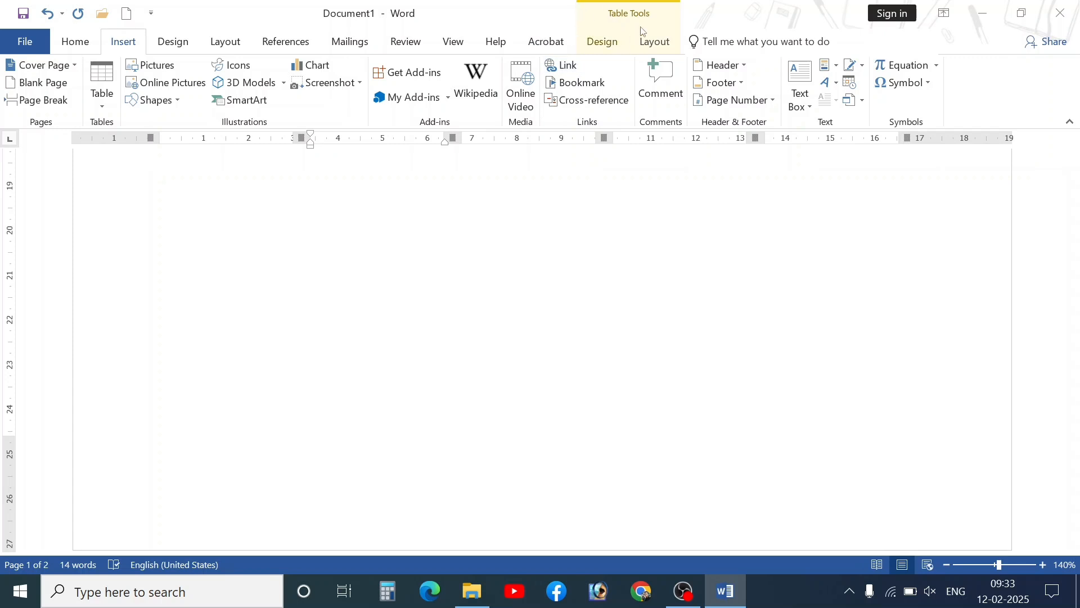
pyautogui.click(542, 393)
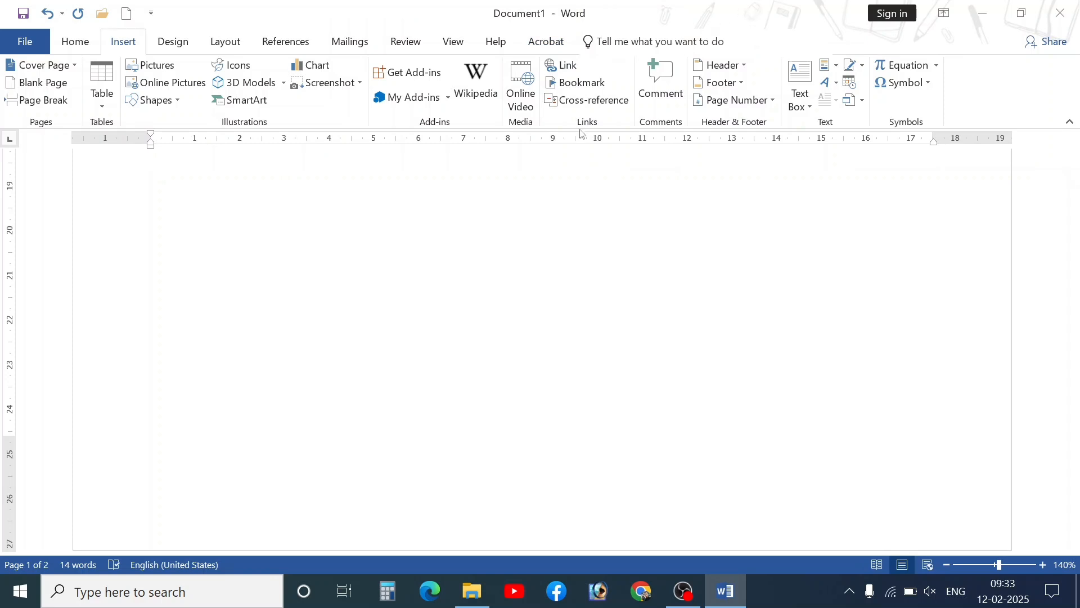
pyautogui.scroll(5, 563, 264)
pyautogui.click(544, 293)
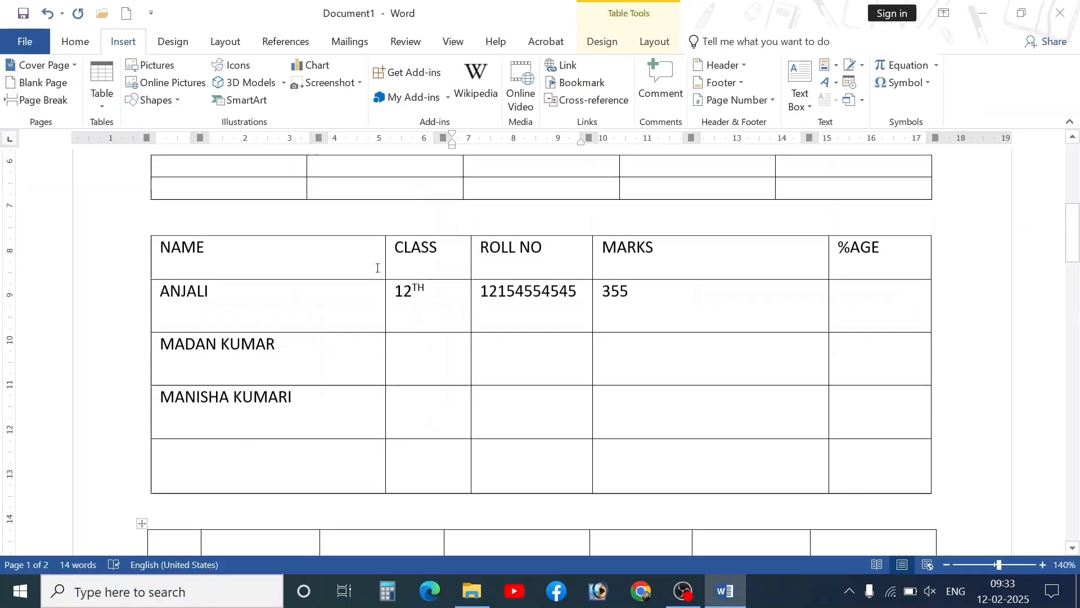
pyautogui.scroll(5, 378, 268)
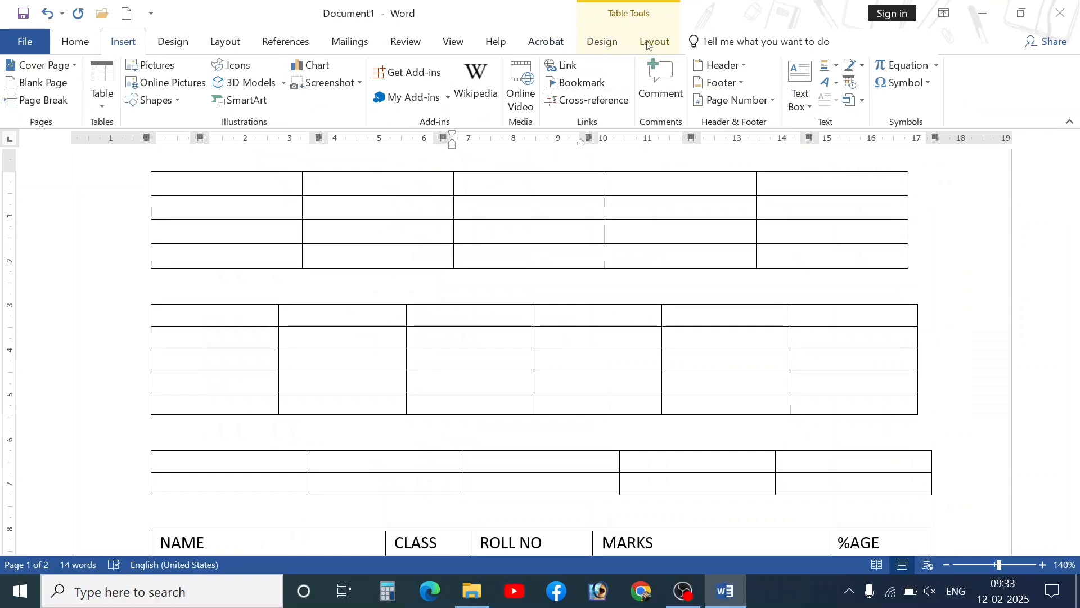
pyautogui.scroll(2, 415, 461)
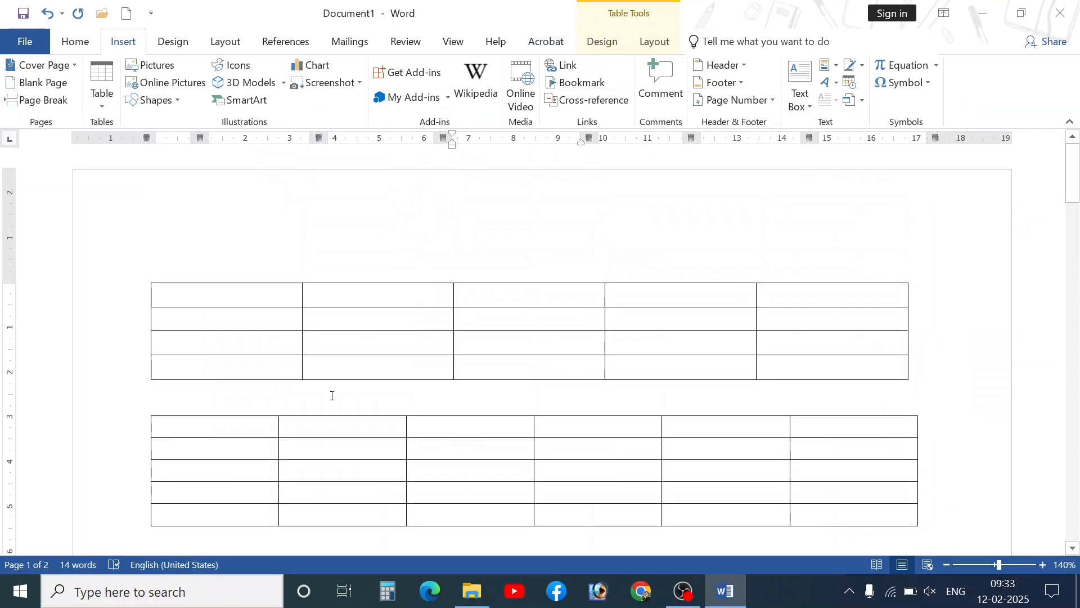
pyautogui.click(271, 302)
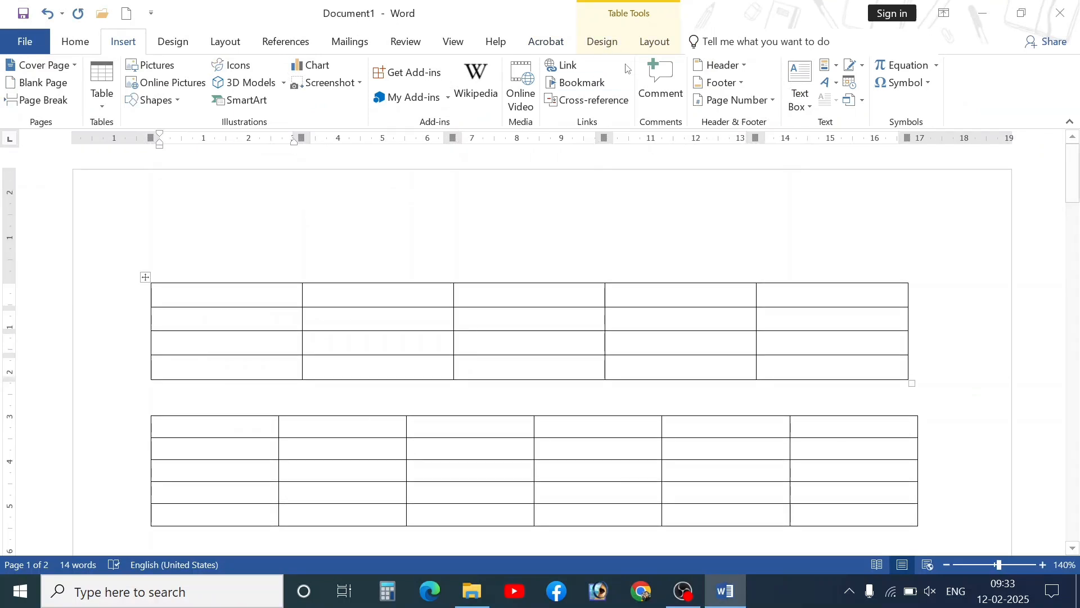
pyautogui.click(596, 45)
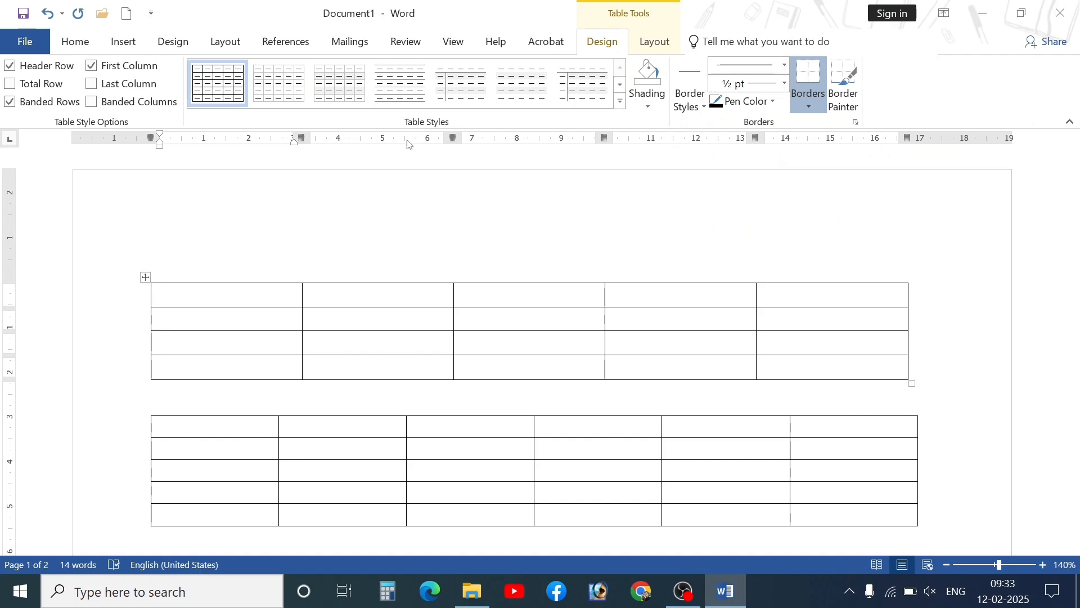
pyautogui.click(620, 101)
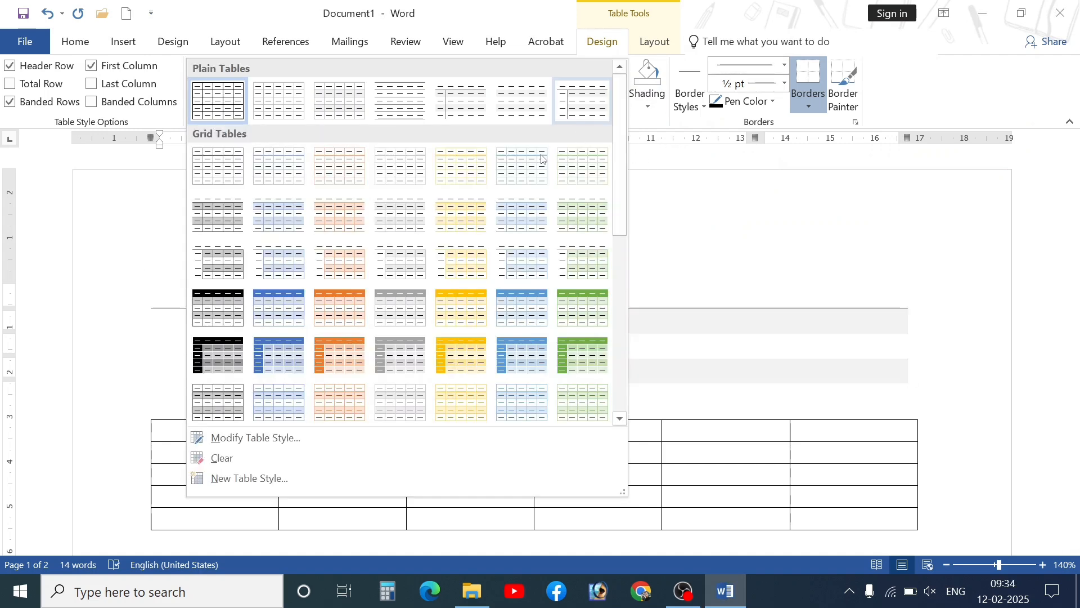
pyautogui.scroll(-10, 461, 265)
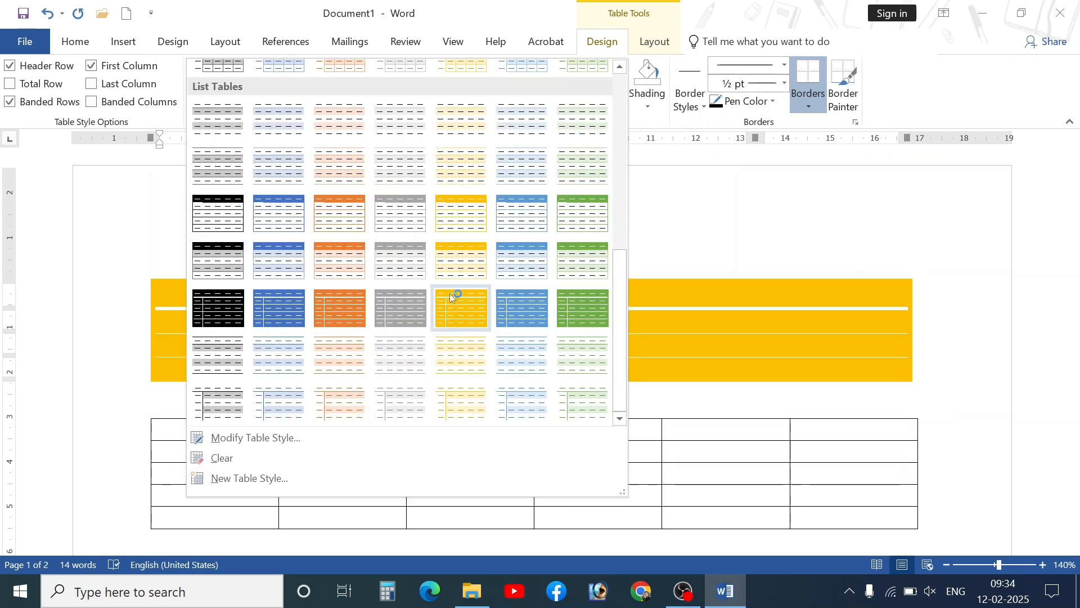
pyautogui.scroll(3, 376, 376)
pyautogui.scroll(7, 375, 376)
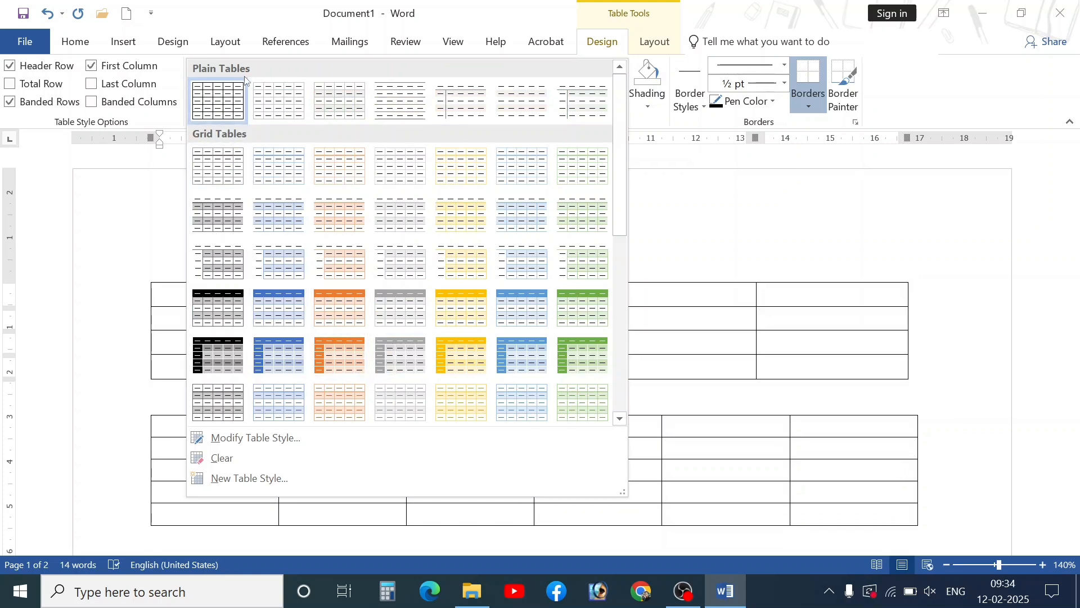
pyautogui.scroll(-8, 308, 145)
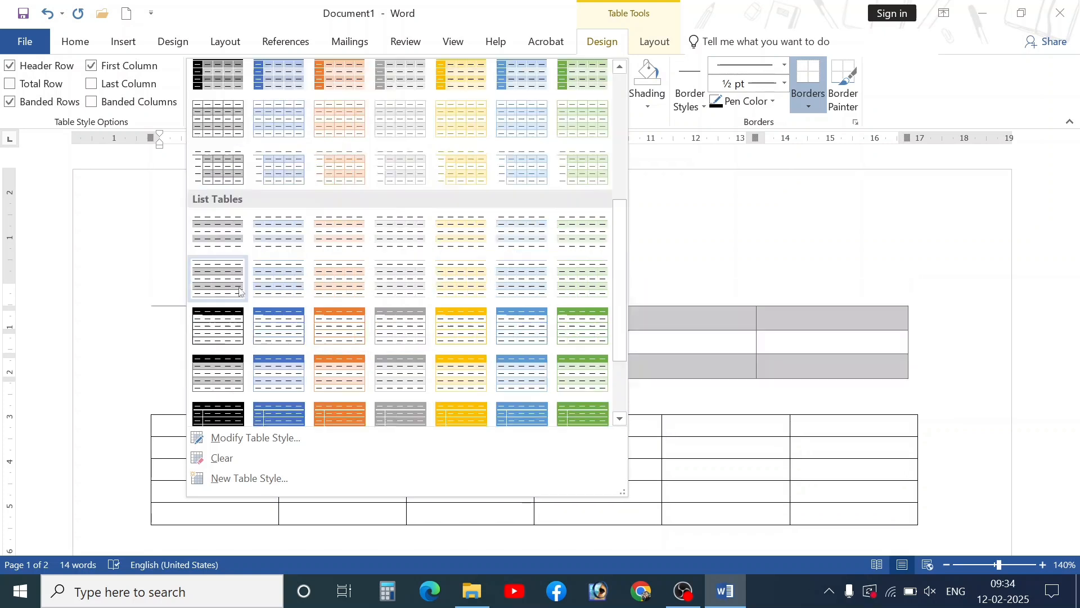
pyautogui.scroll(3, 402, 360)
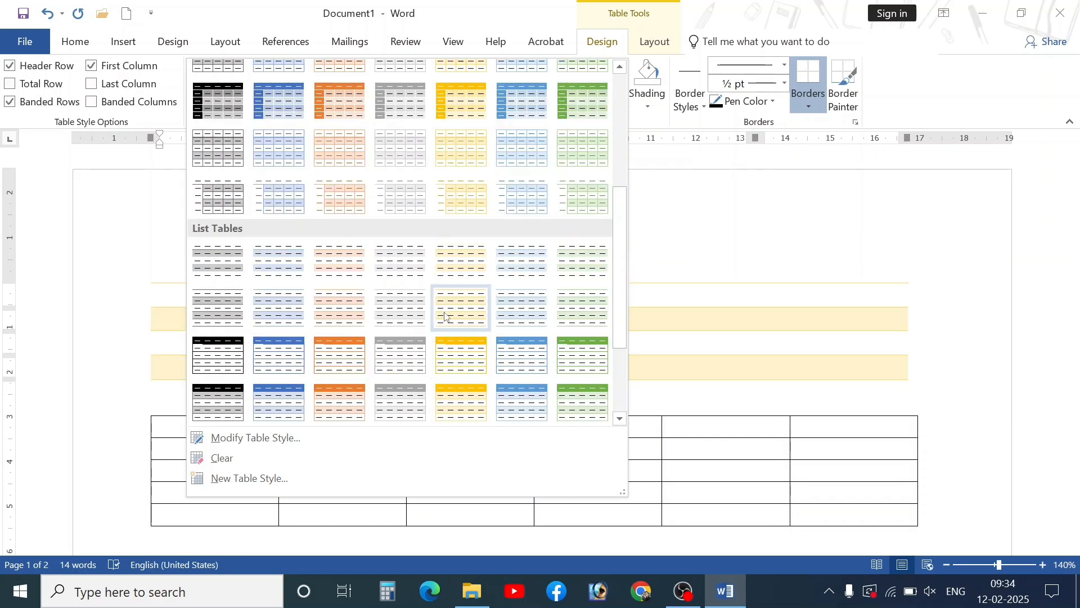
pyautogui.click(530, 368)
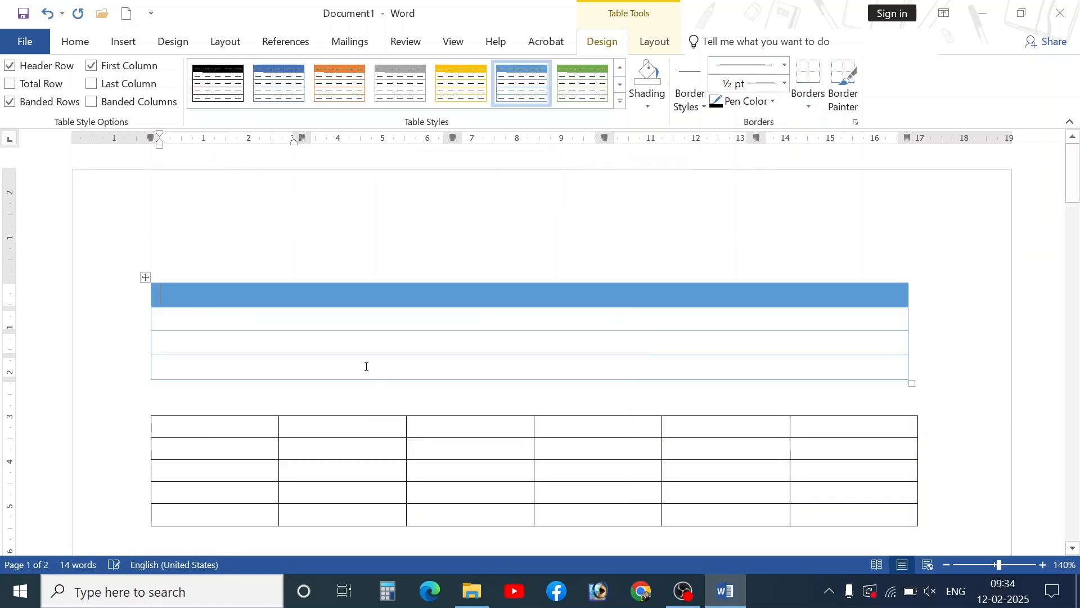
pyautogui.click(620, 101)
pyautogui.click(537, 327)
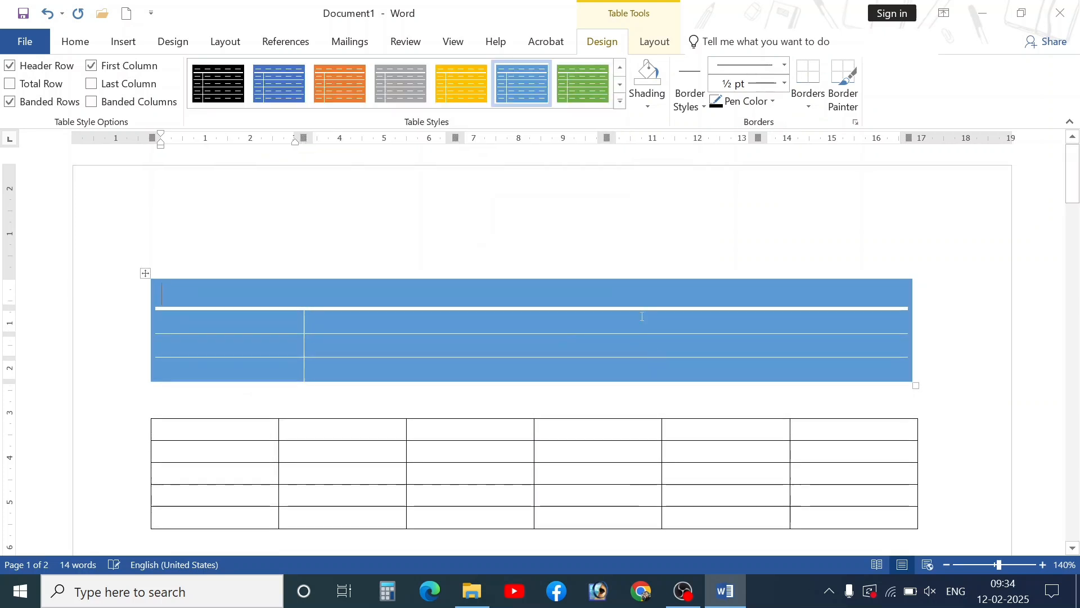
pyautogui.click(619, 101)
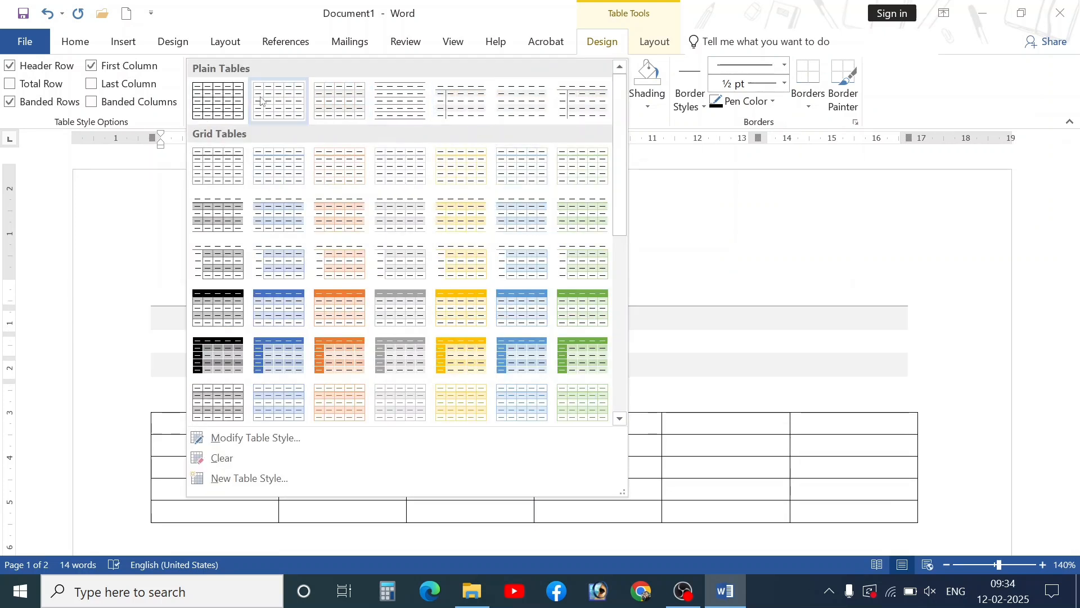
pyautogui.click(218, 100)
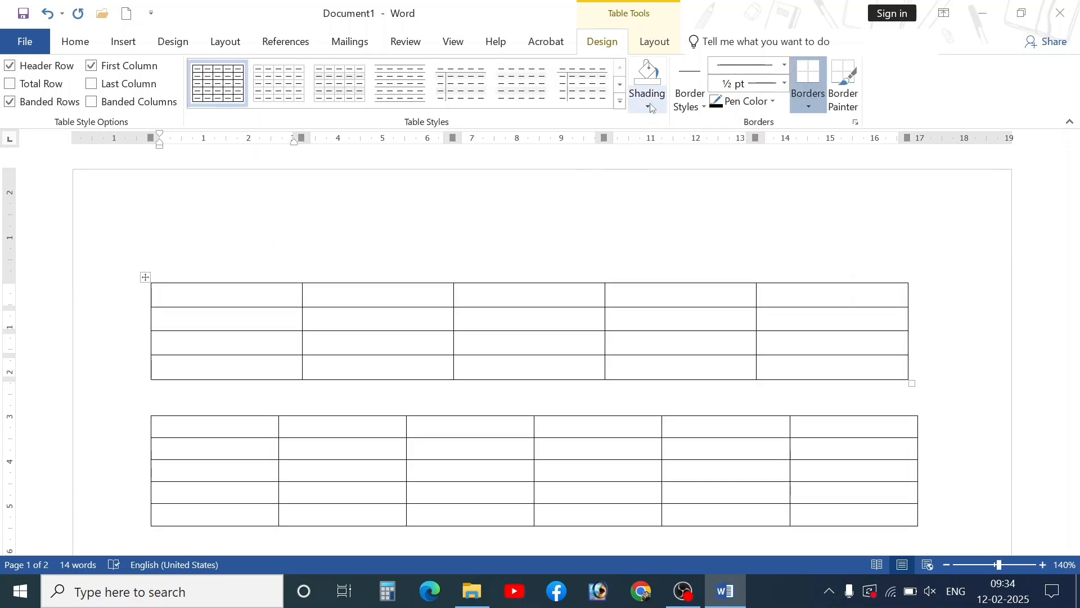
# - Shade the upper table's first row yellow
pyautogui.moveTo(225, 291); pyautogui.dragTo(886, 291)
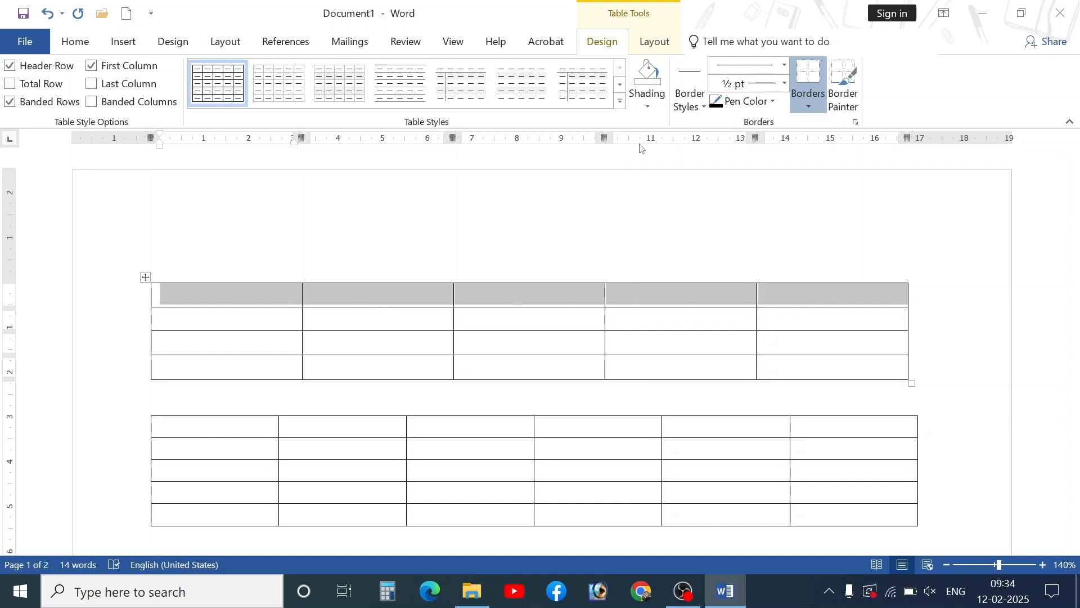
pyautogui.click(648, 106)
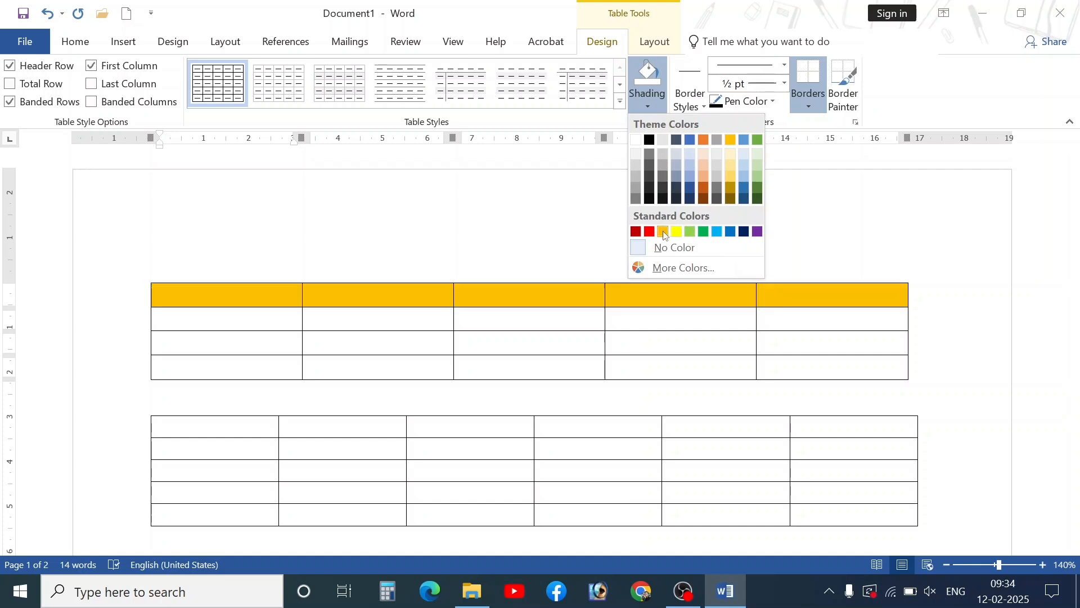
pyautogui.click(677, 231)
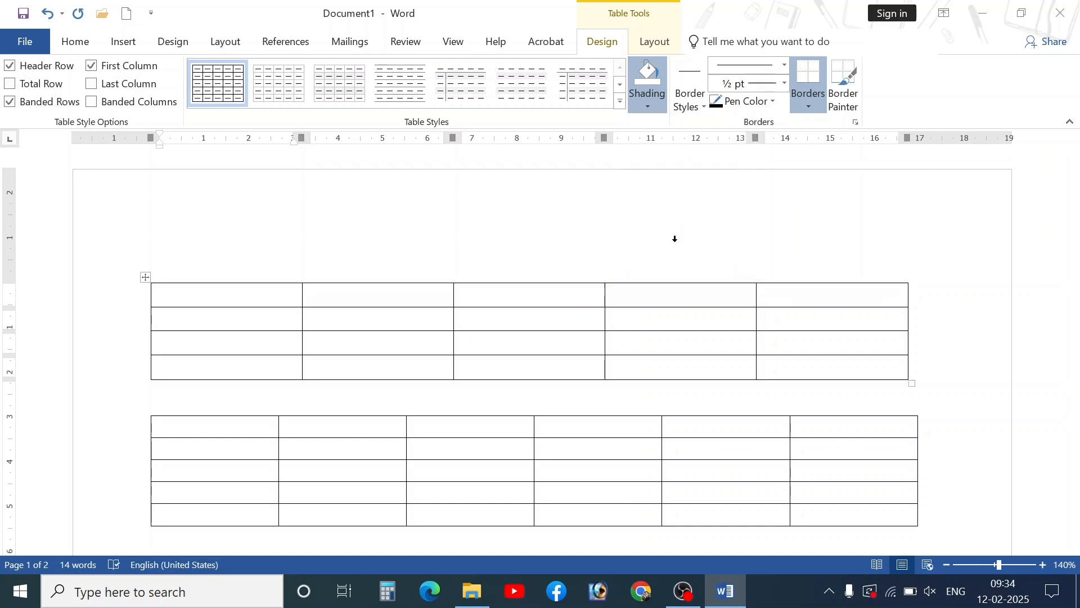
# - Type NAME and CLASS into the first two header cells
pyautogui.click(270, 295)
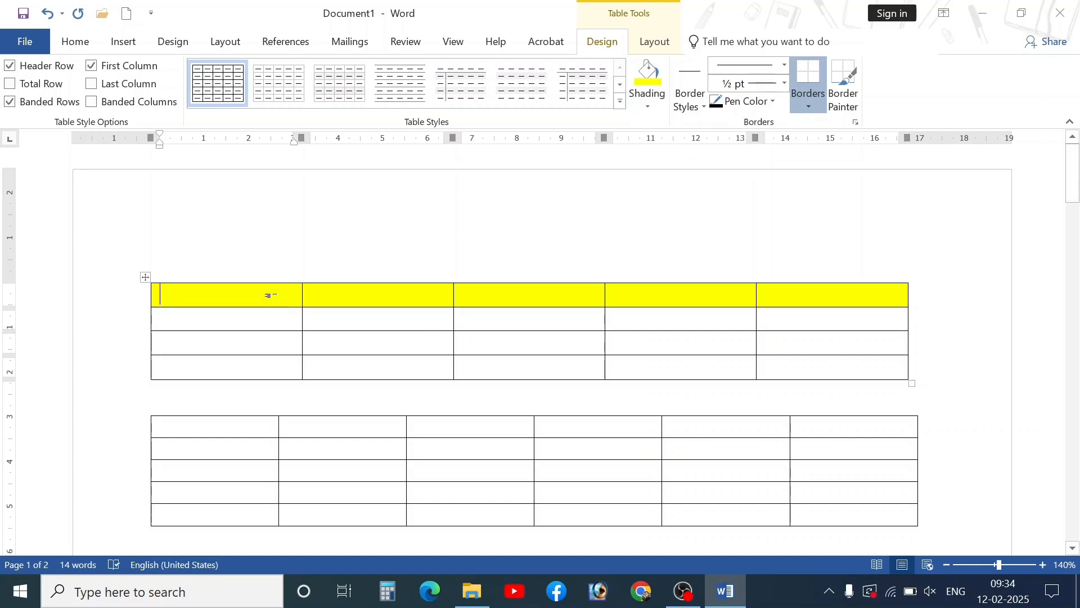
pyautogui.write('ME')
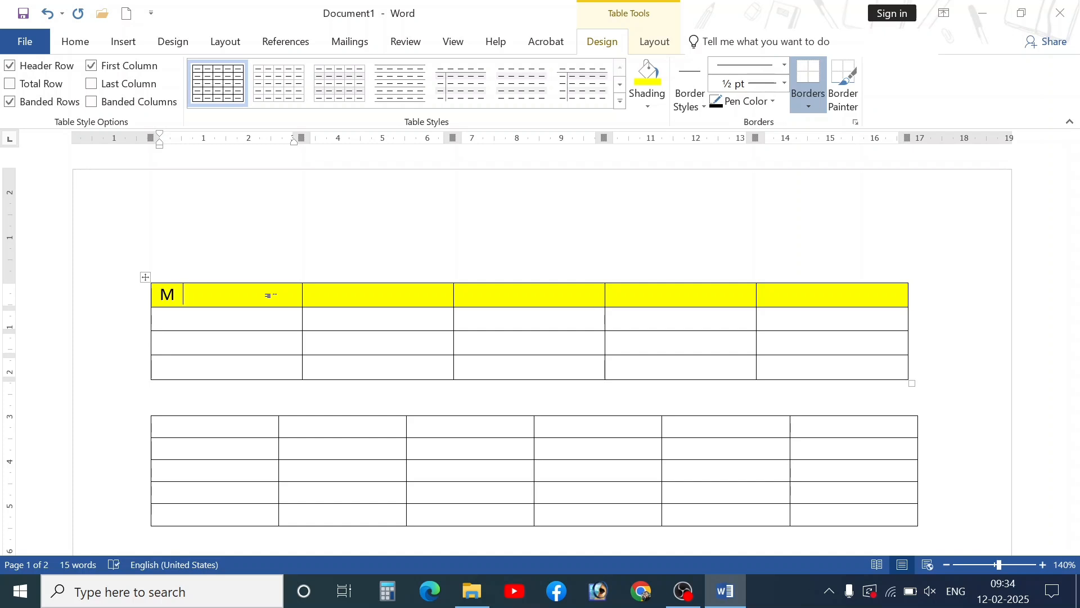
pyautogui.press('BackSpace')
pyautogui.write('NAME')
pyautogui.press('Tab')
pyautogui.write('CLA')
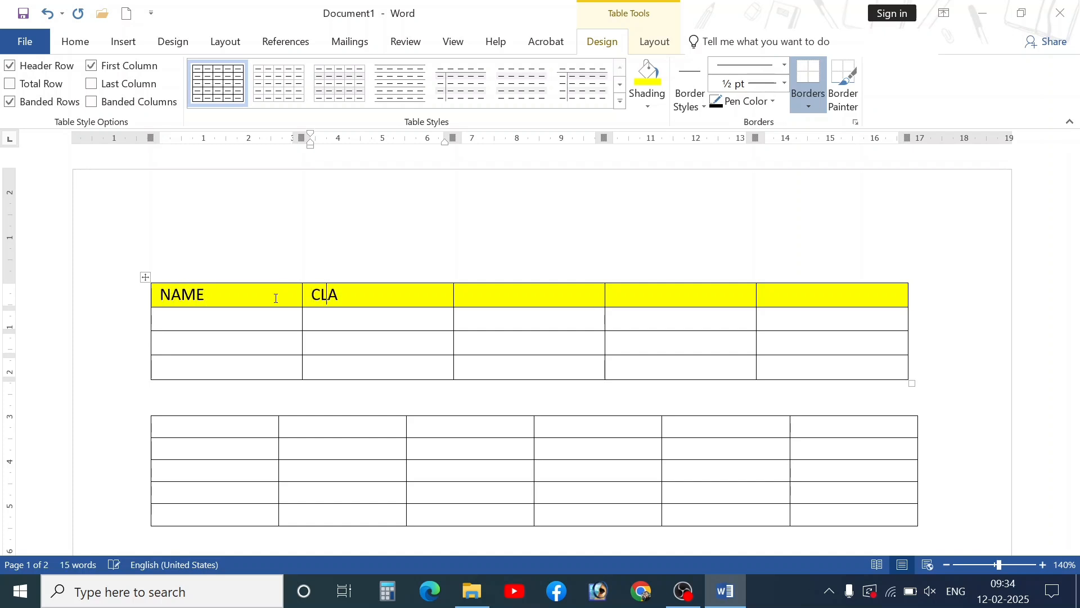
pyautogui.write('SS')
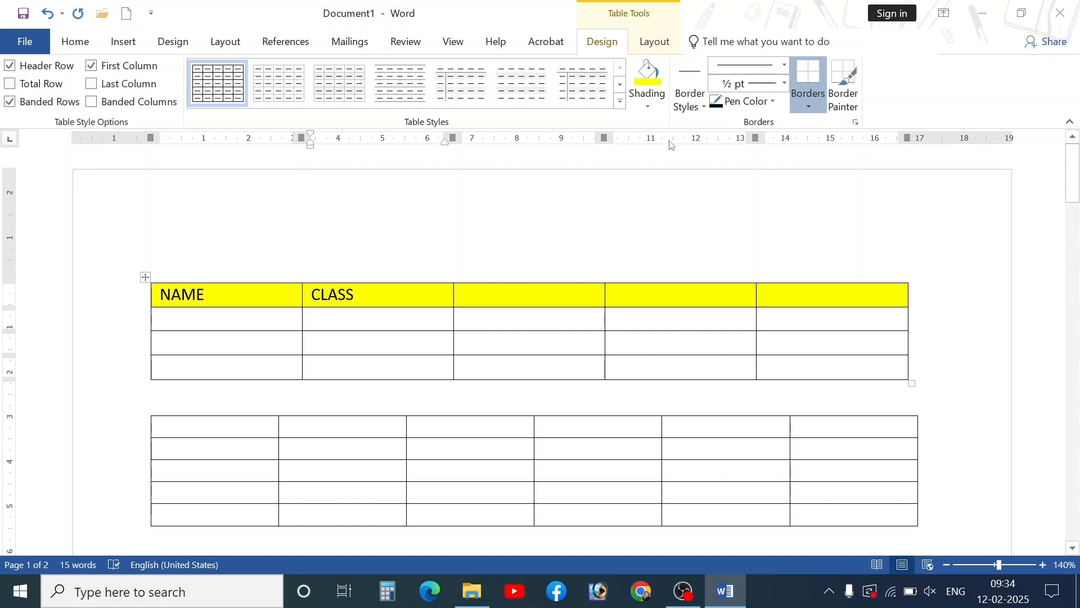
pyautogui.click(701, 107)
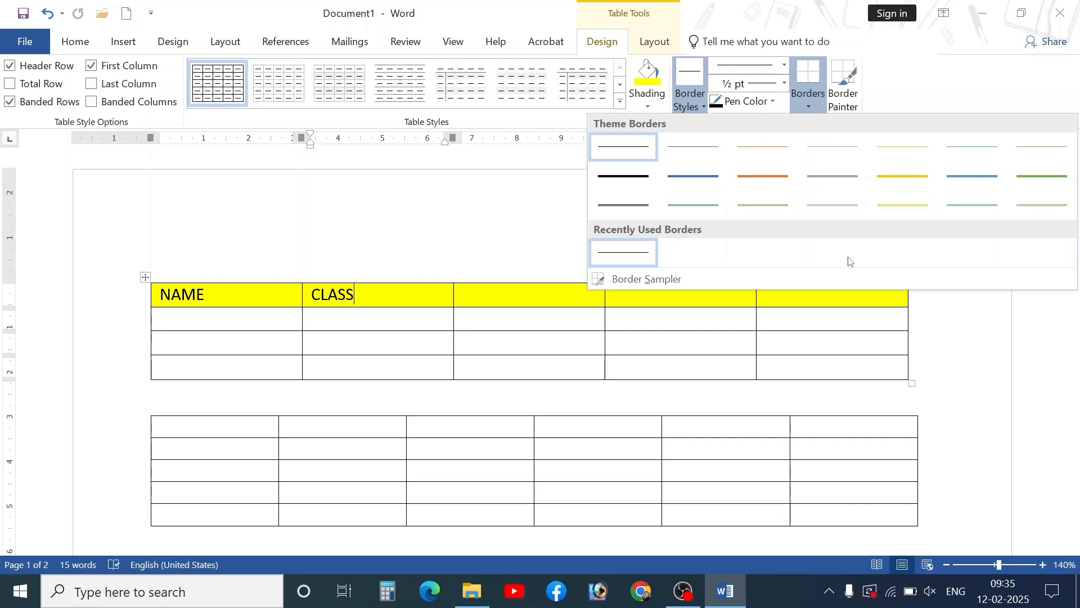
# - Select the whole upper table and pick the yellow border style
pyautogui.click(305, 309)
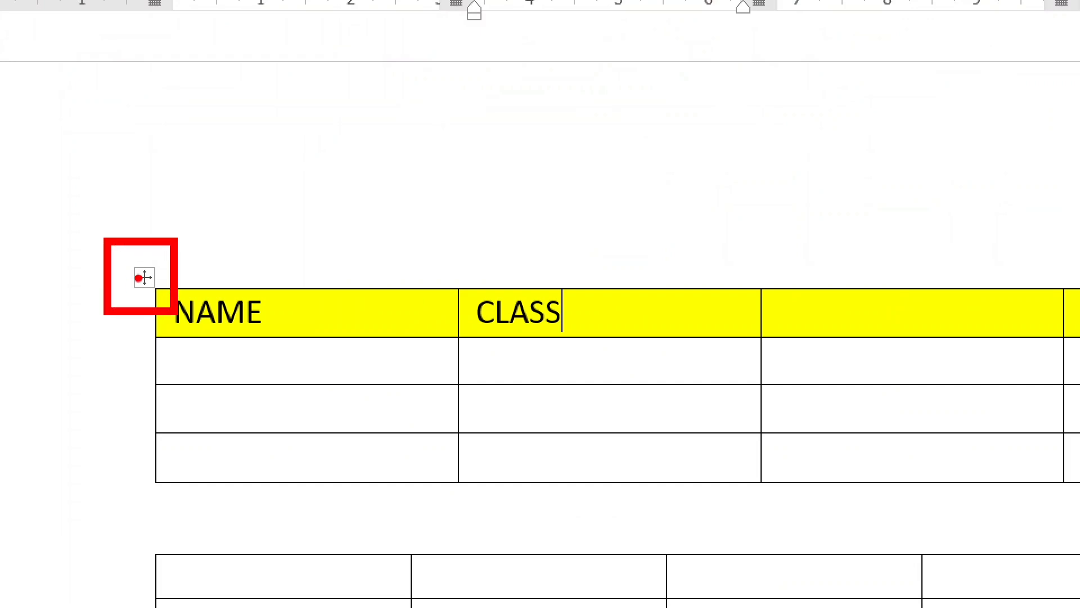
pyautogui.click(145, 276)
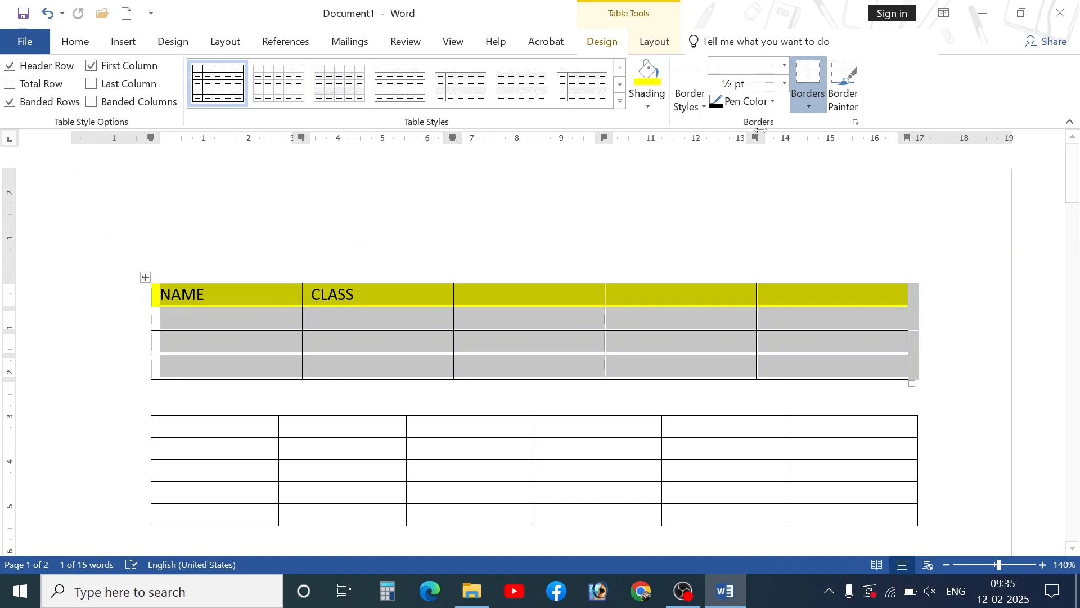
pyautogui.click(704, 108)
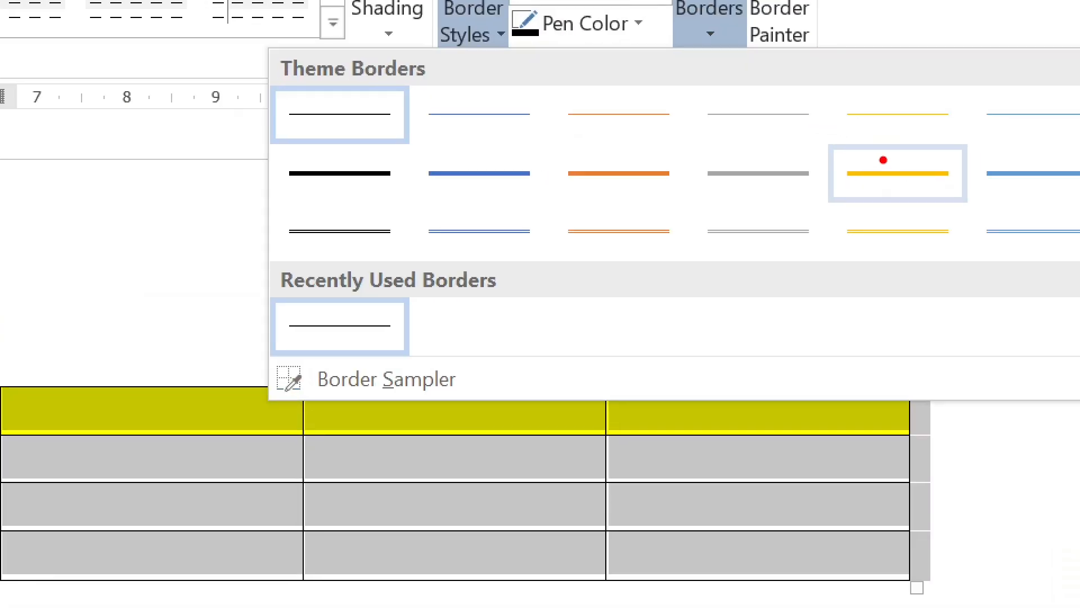
pyautogui.click(923, 181)
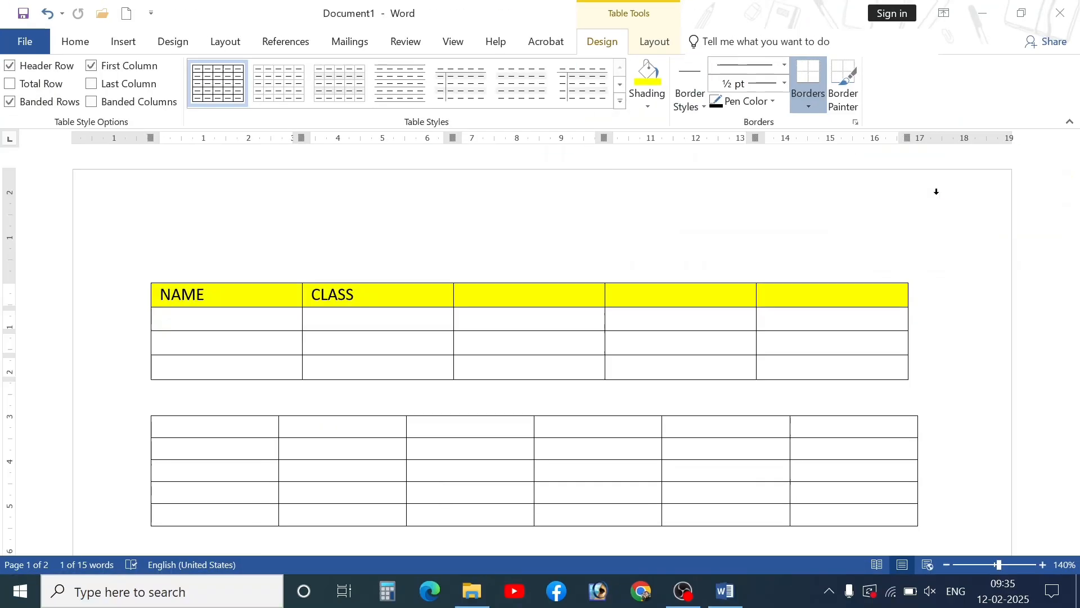
pyautogui.click(690, 101)
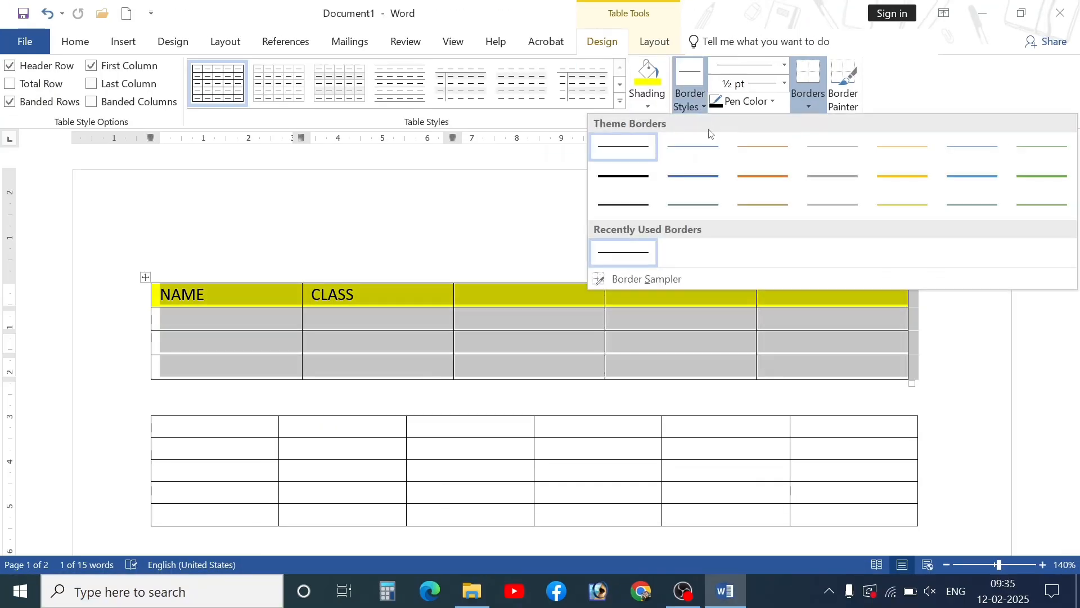
pyautogui.click(889, 175)
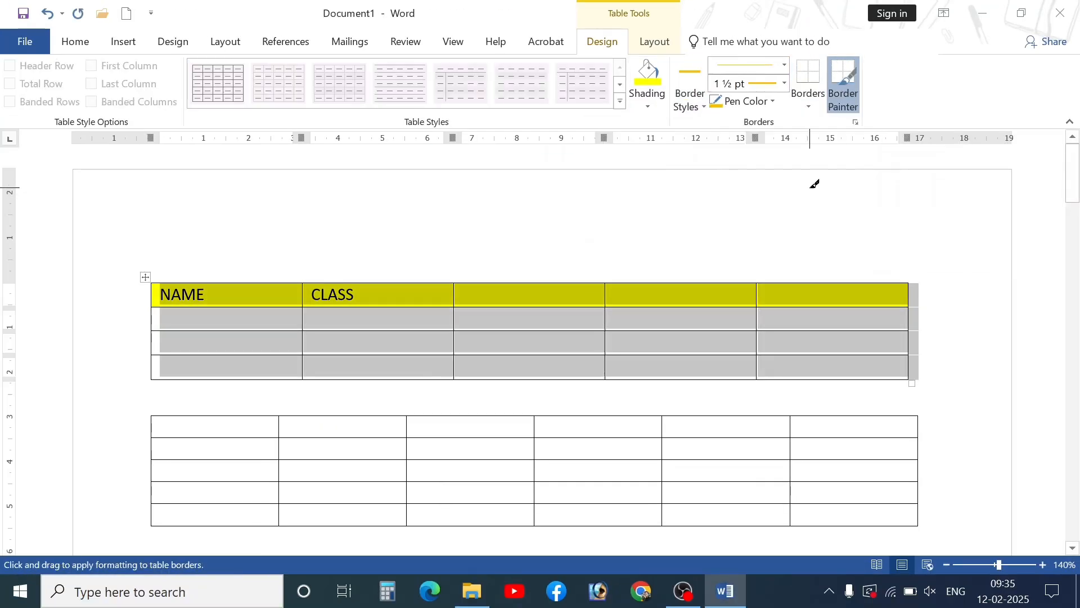
# - Apply the yellow 1½ pt borders to every cell of the table
pyautogui.hotkey('ctrl', '1')
pyautogui.click(812, 107)
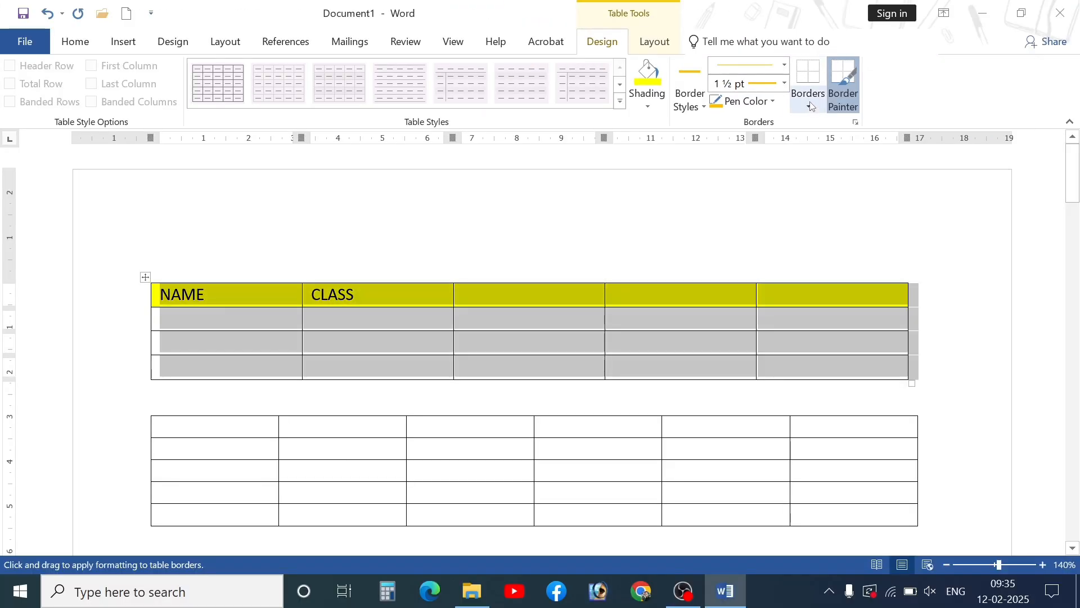
pyautogui.click(808, 107)
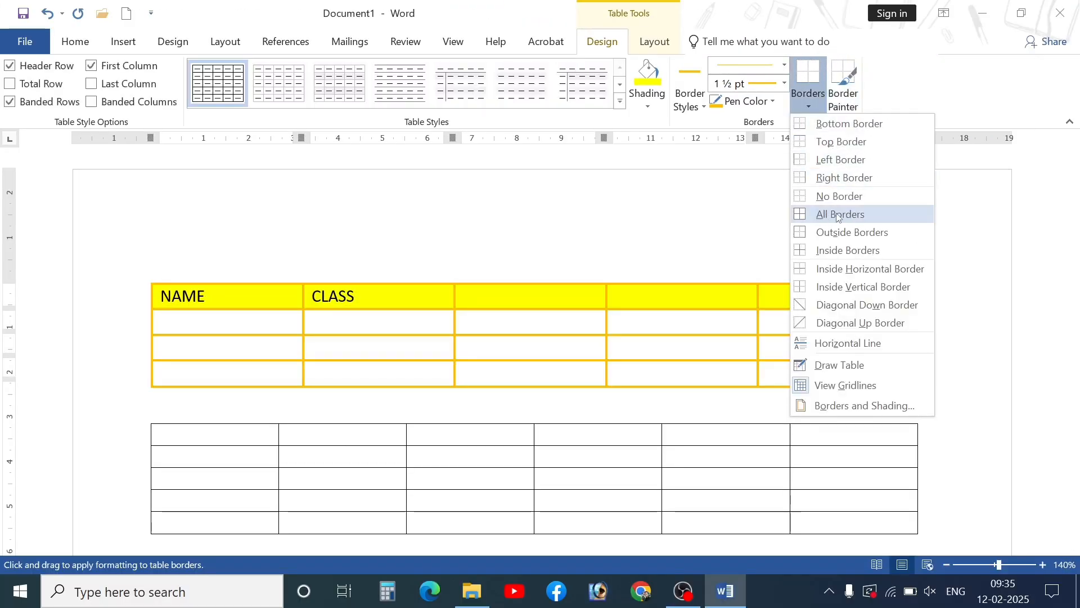
pyautogui.hotkey('ctrl', '1')
pyautogui.click(833, 215)
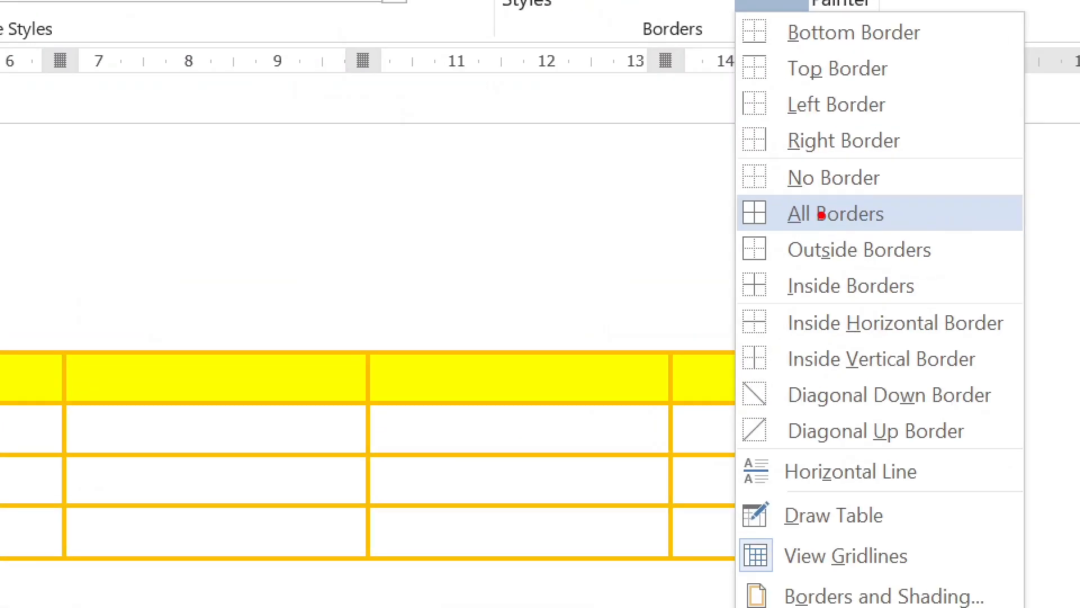
pyautogui.moveTo(743, 196); pyautogui.dragTo(934, 233)
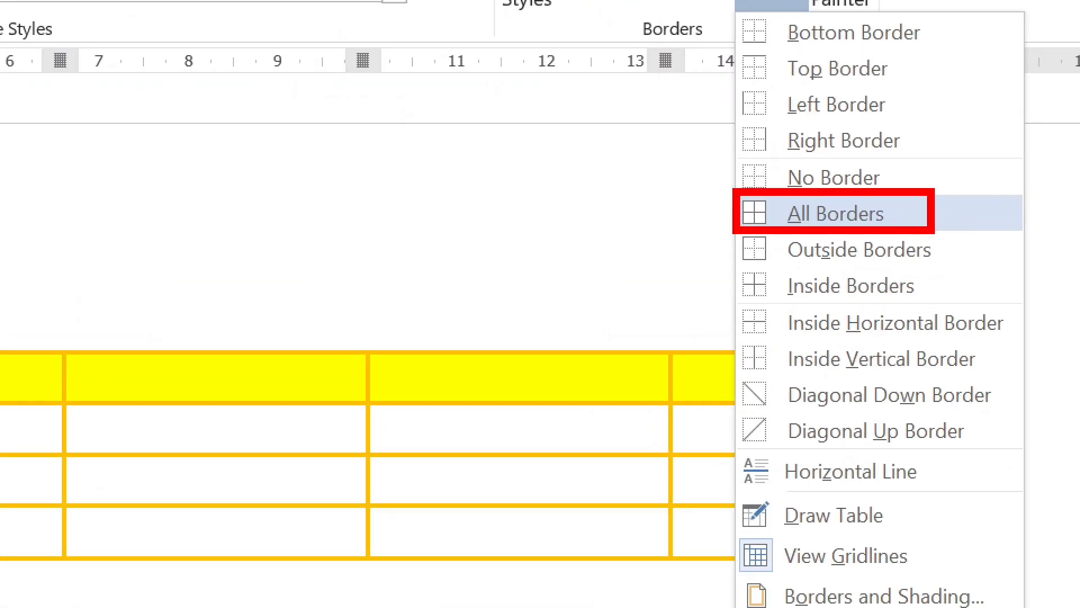
pyautogui.press('Escape')
pyautogui.click(809, 107)
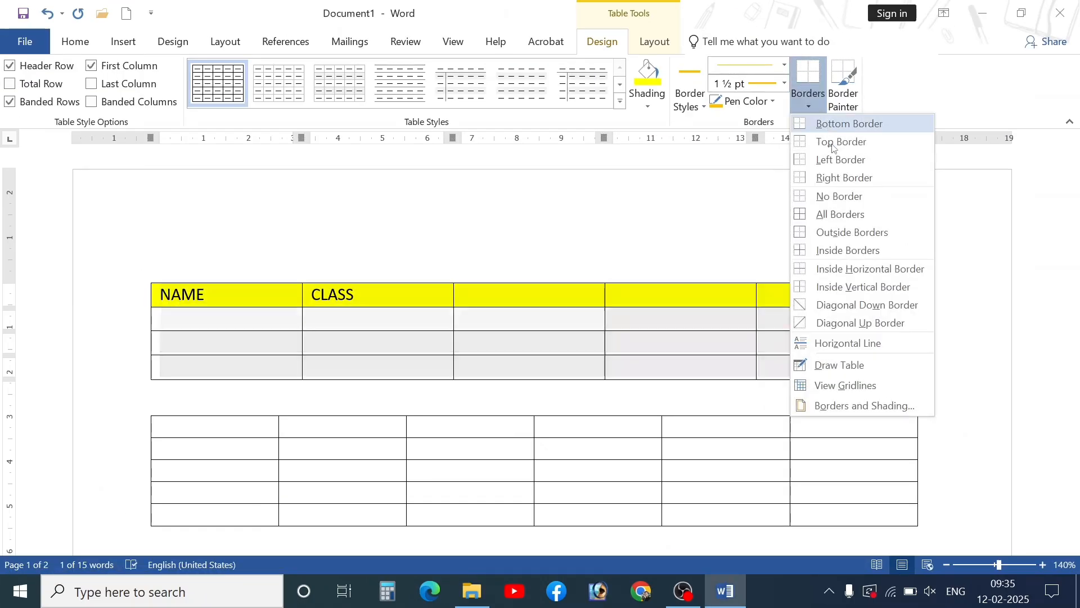
pyautogui.click(843, 214)
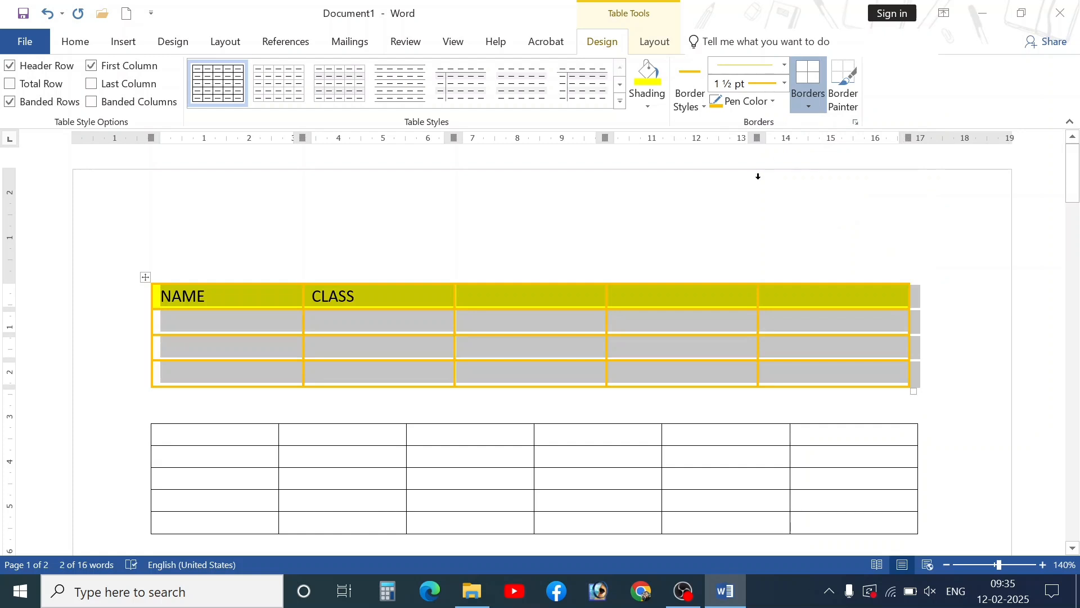
pyautogui.click(758, 177)
pyautogui.click(659, 343)
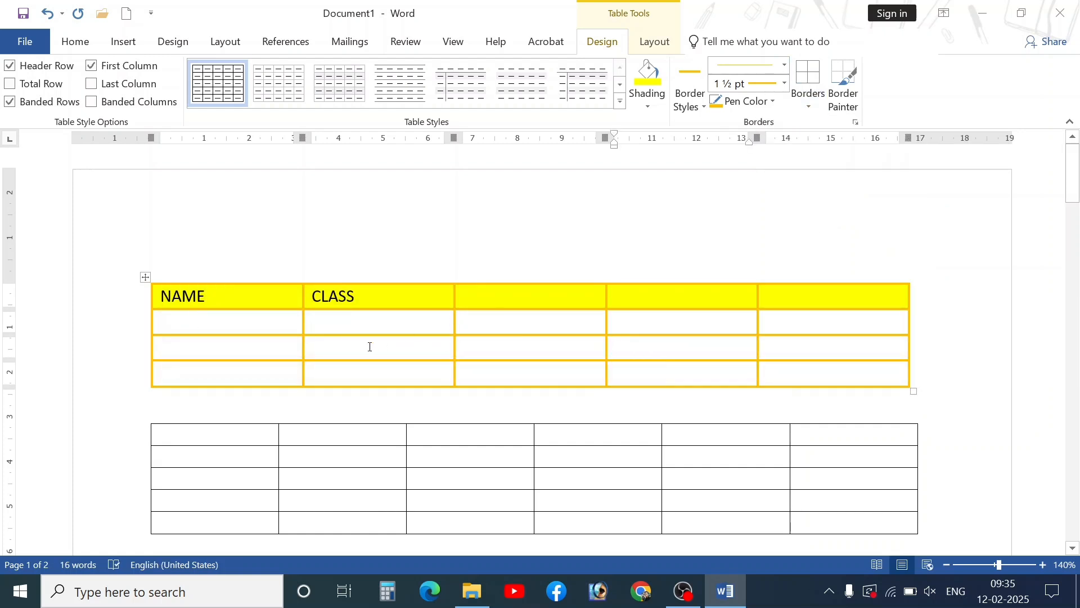
# - Replace the NAME/CLASS table's borders with solid black 1½ pt lines on all cells
pyautogui.click(146, 277)
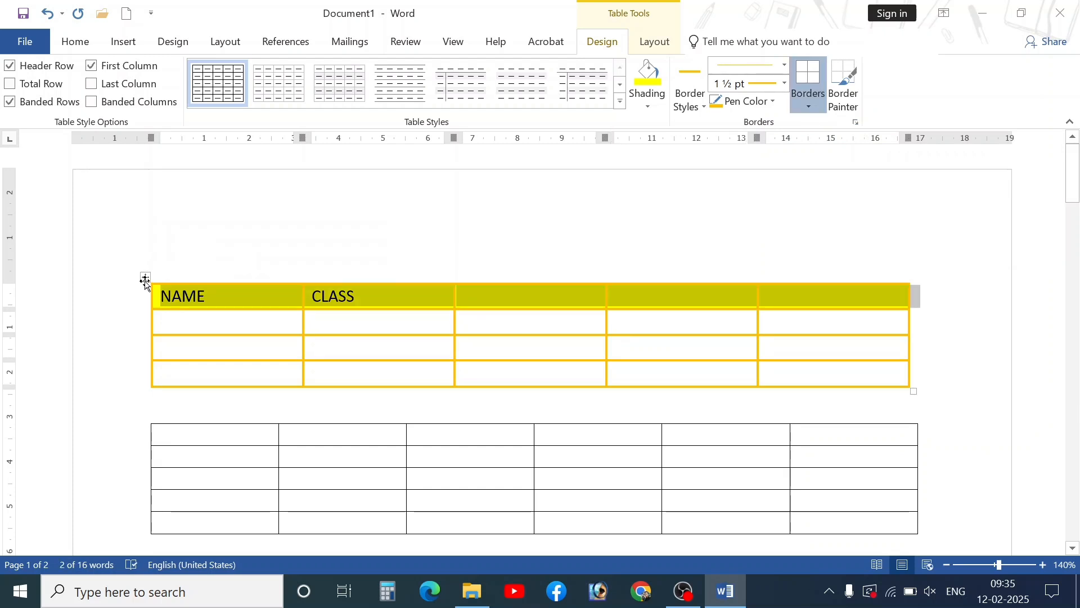
pyautogui.click(694, 96)
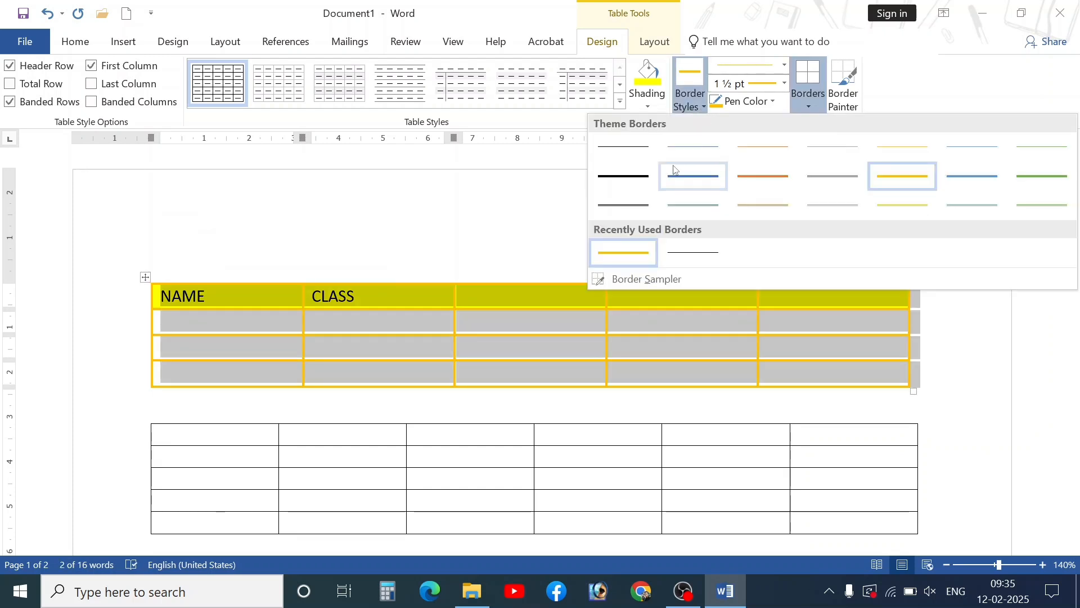
pyautogui.click(634, 182)
pyautogui.click(805, 103)
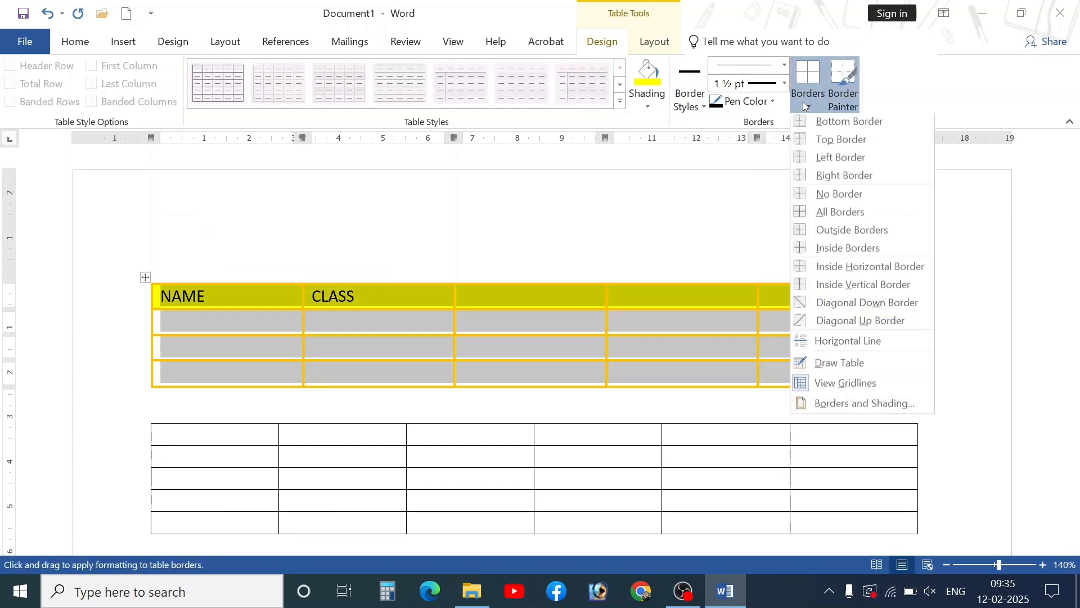
pyautogui.click(833, 221)
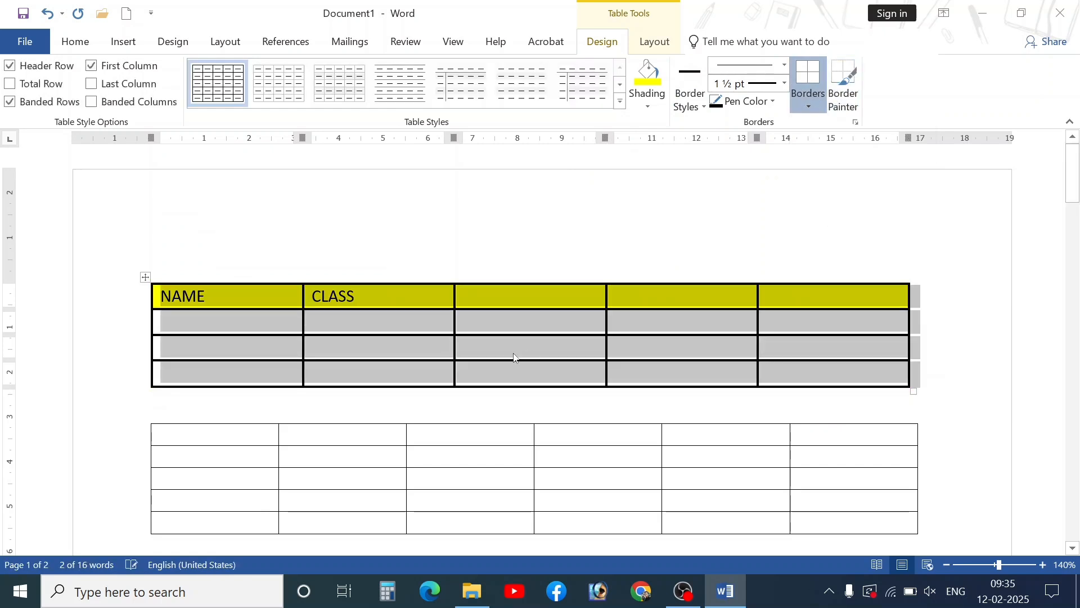
pyautogui.click(516, 355)
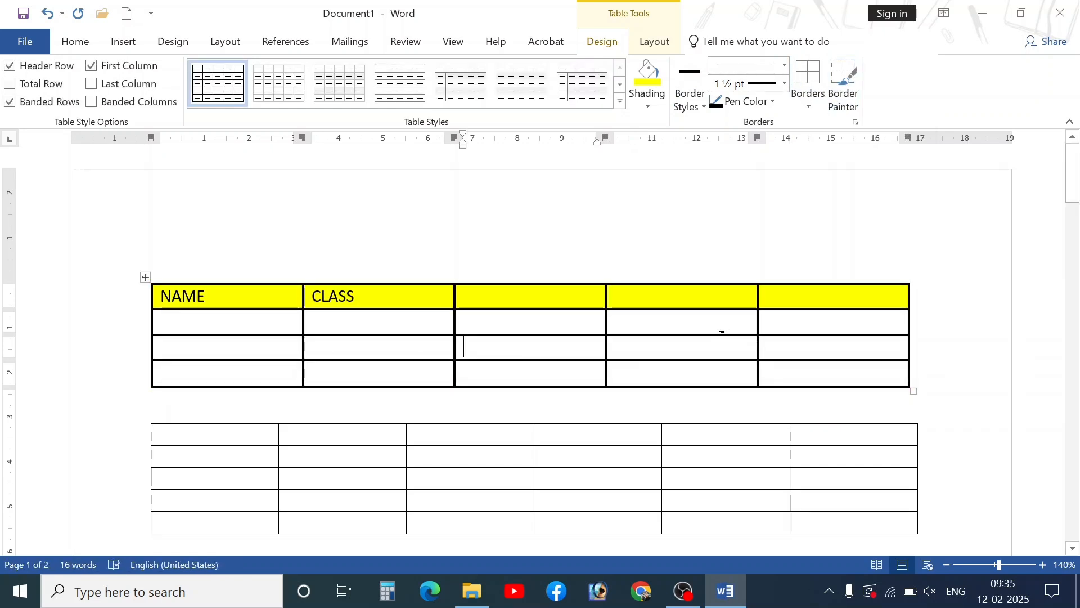
pyautogui.click(808, 99)
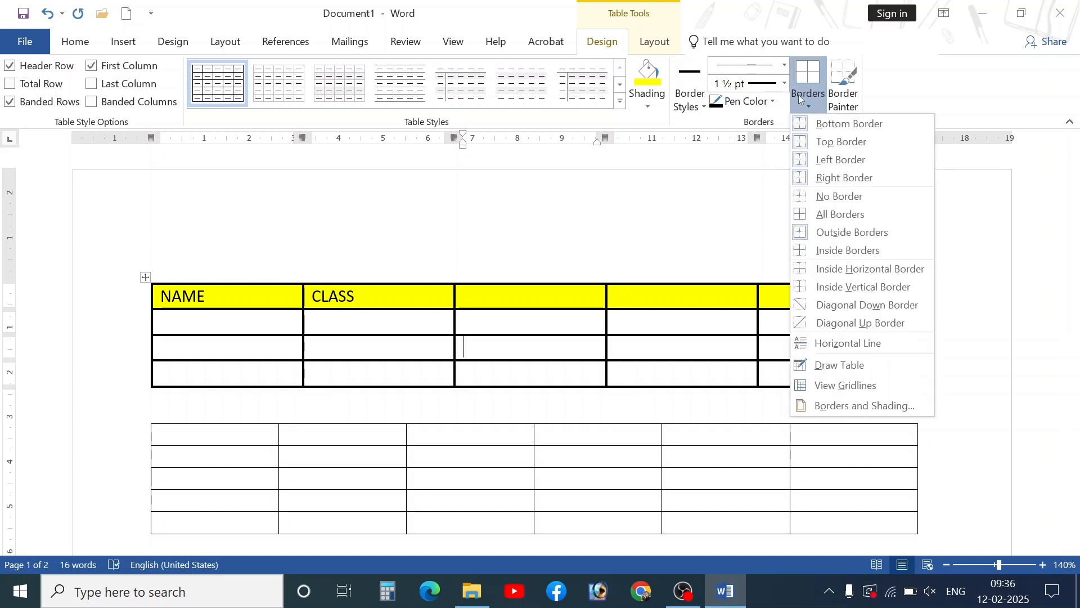
pyautogui.click(693, 107)
pyautogui.click(694, 108)
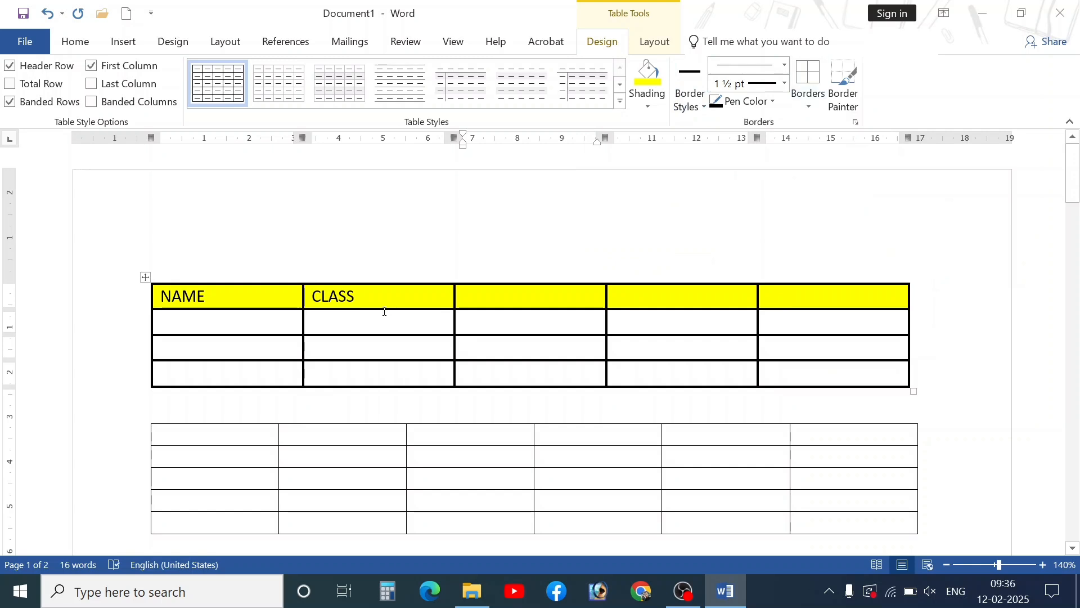
pyautogui.click(145, 277)
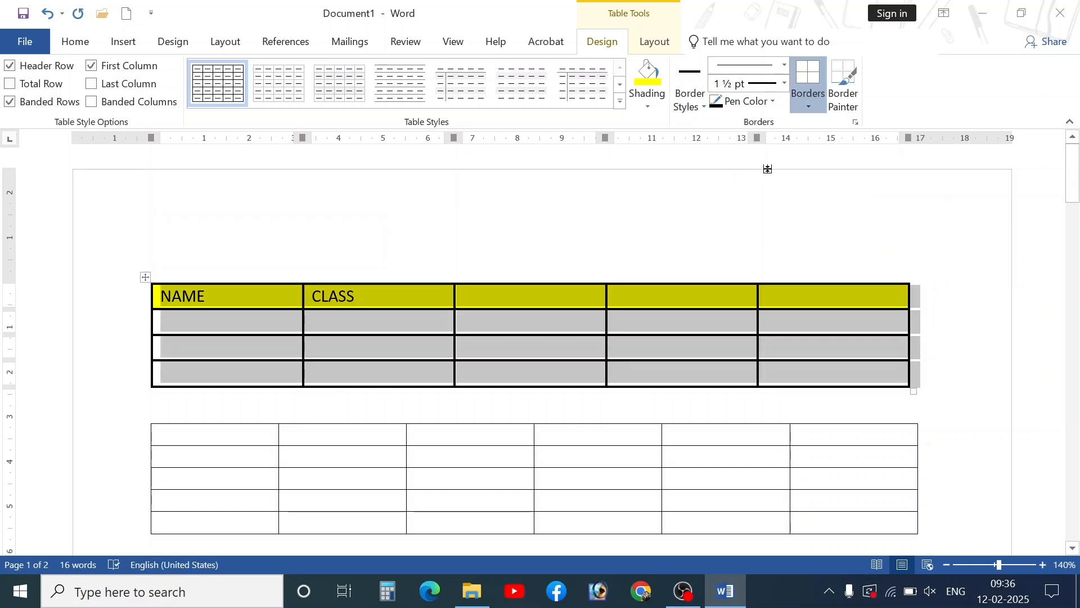
pyautogui.click(809, 106)
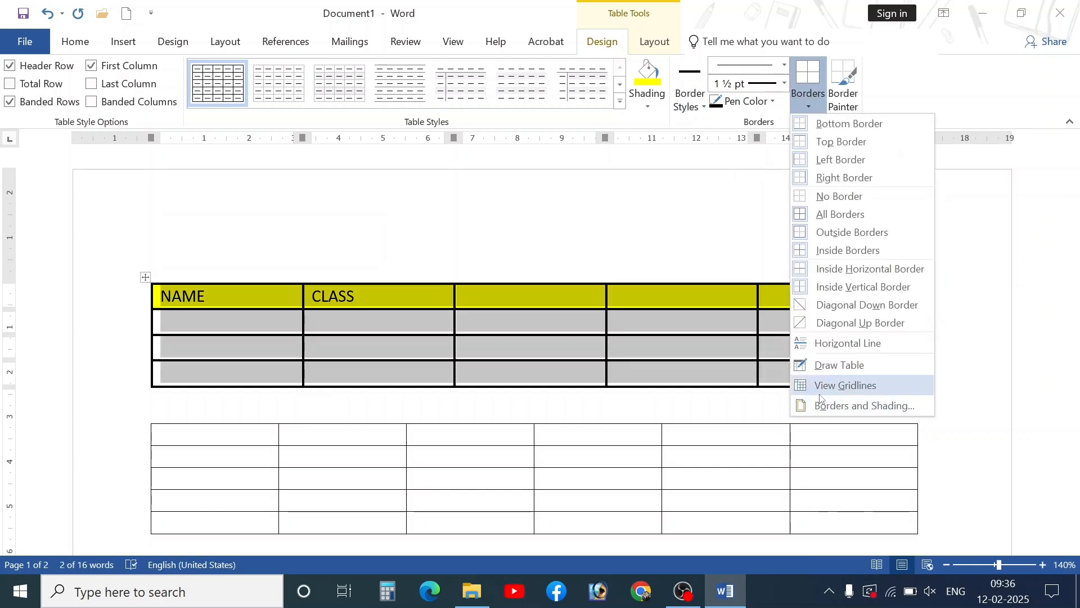
# - In Borders and Shading, apply a medium dashed, 1½ pt, red border to all cells
pyautogui.click(894, 411)
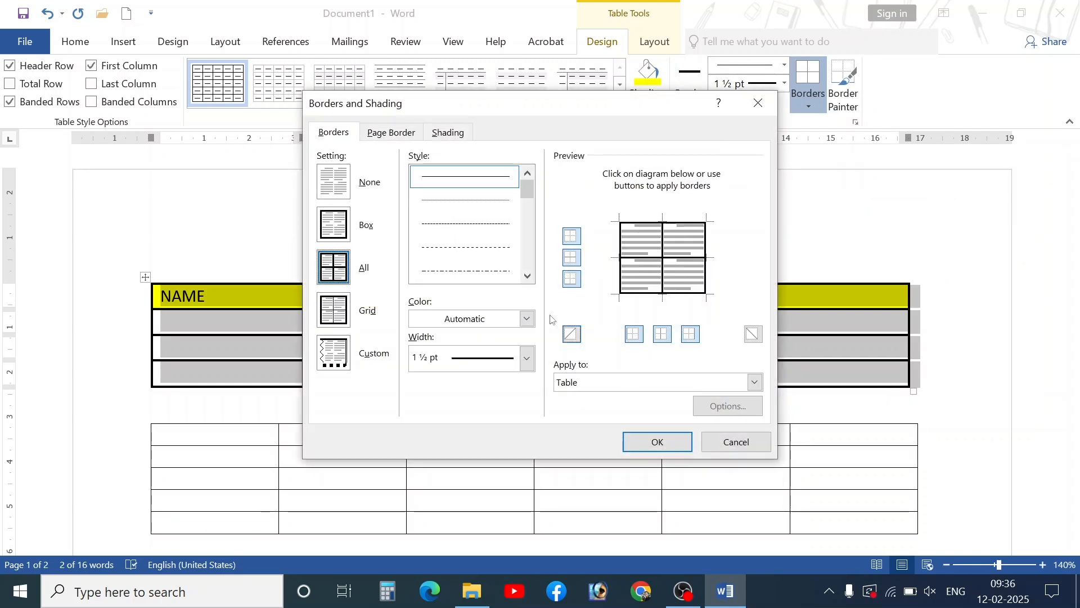
pyautogui.click(527, 210)
pyautogui.moveTo(525, 206); pyautogui.dragTo(527, 216)
pyautogui.scroll(3, 523, 232)
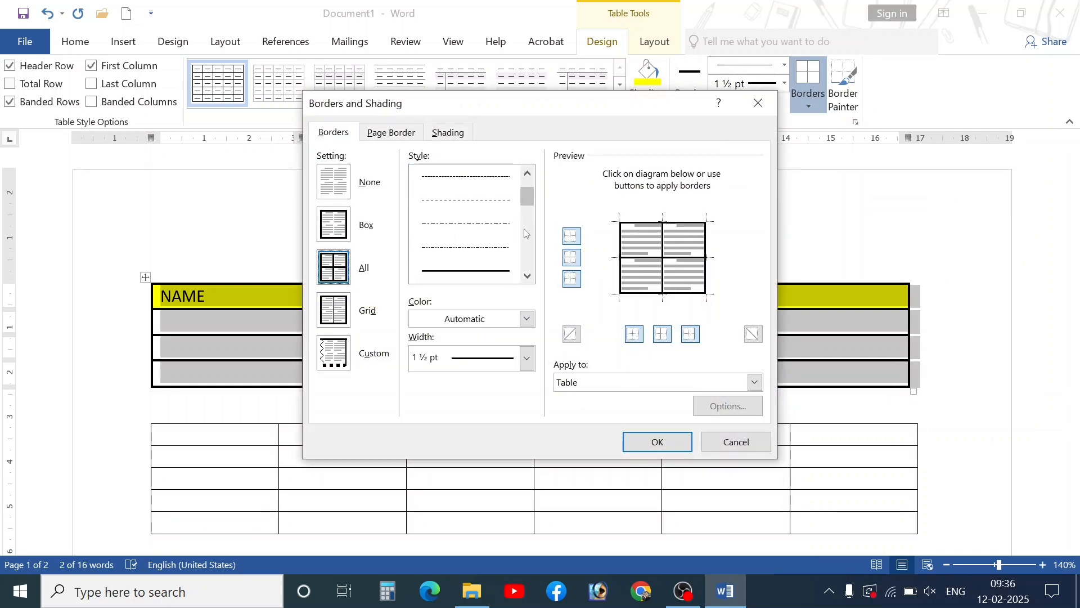
pyautogui.click(488, 228)
pyautogui.click(483, 248)
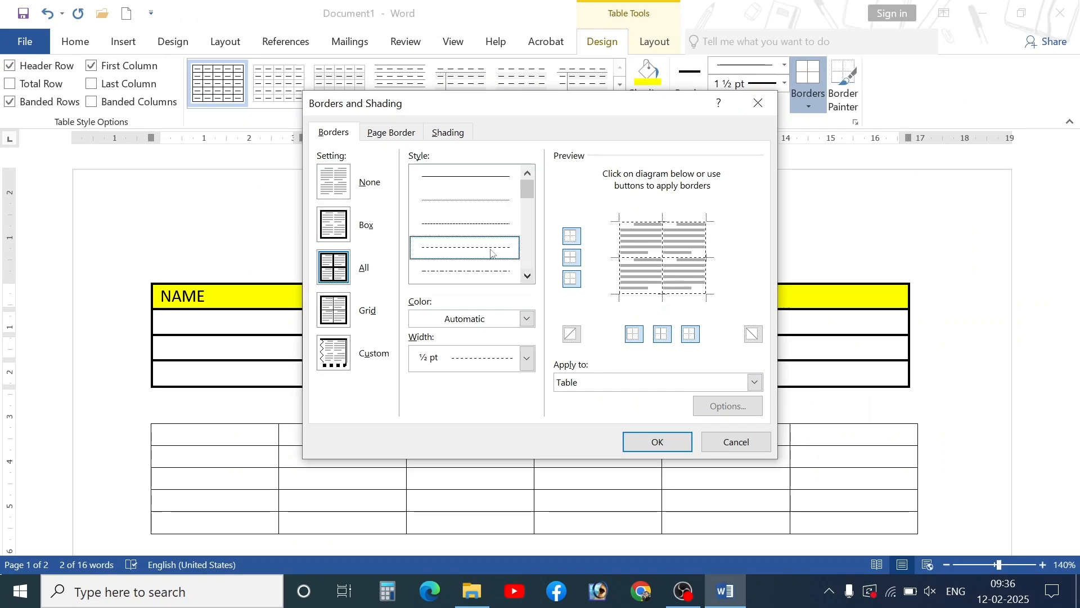
pyautogui.click(470, 362)
pyautogui.click(472, 238)
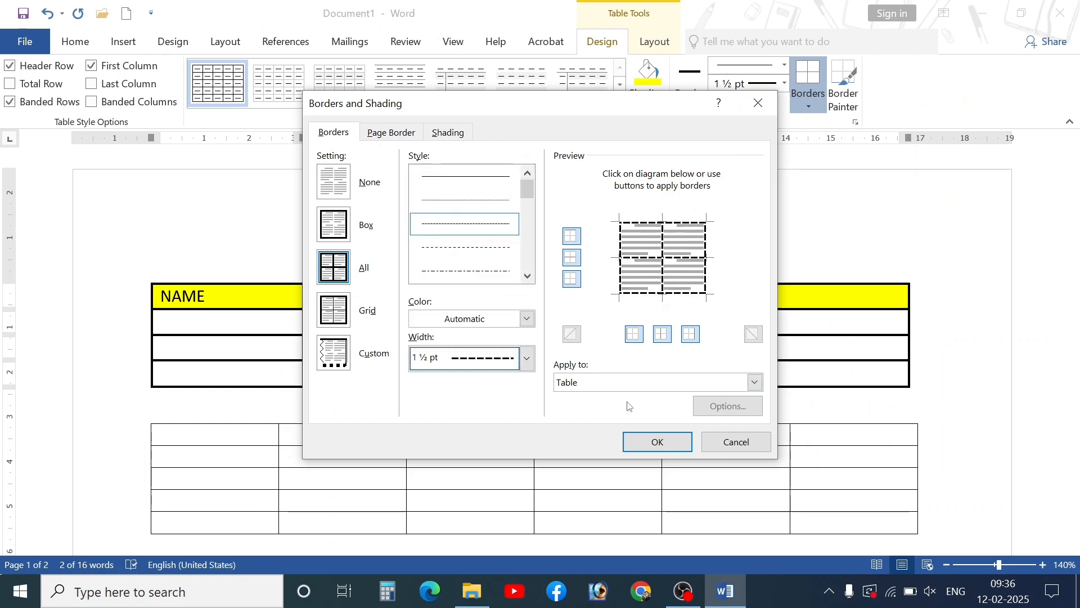
pyautogui.click(527, 319)
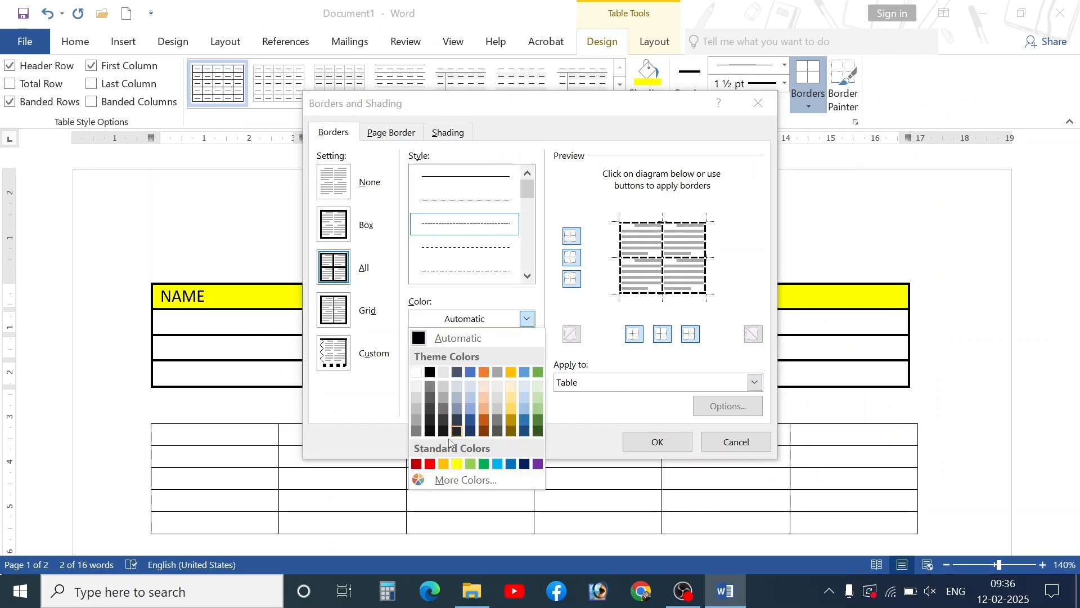
pyautogui.click(430, 464)
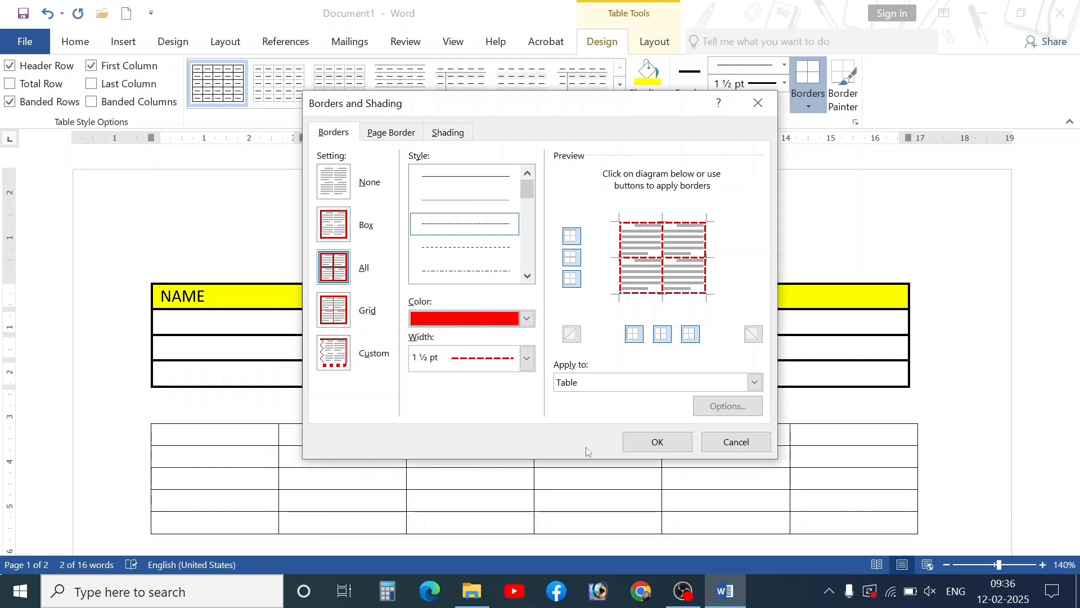
pyautogui.click(633, 444)
pyautogui.click(363, 338)
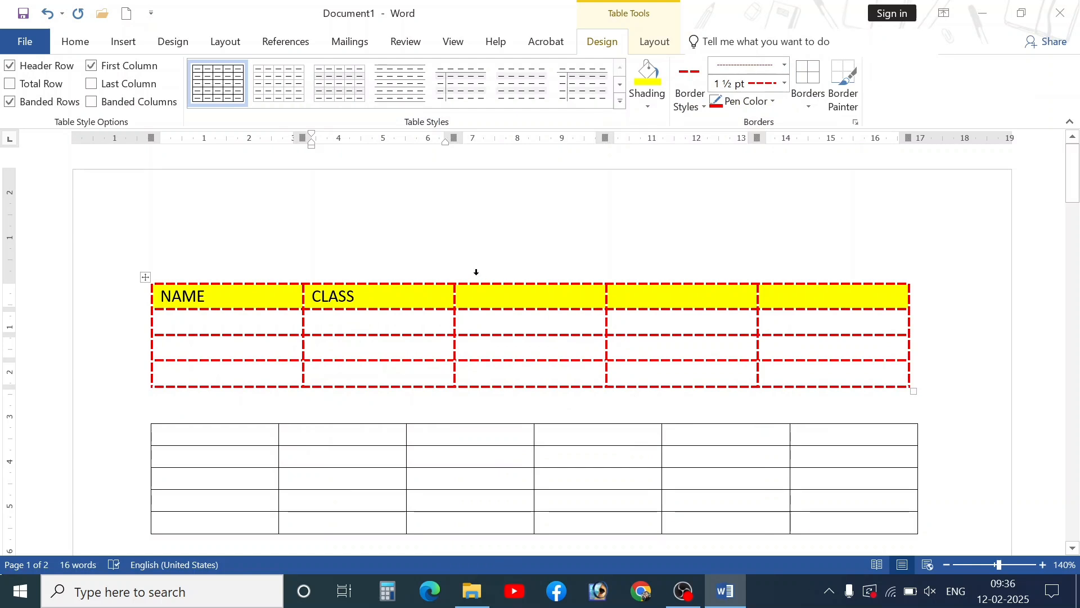
# - Turn on Border Painter with a solid blue 1½ pt border style
pyautogui.click(785, 64)
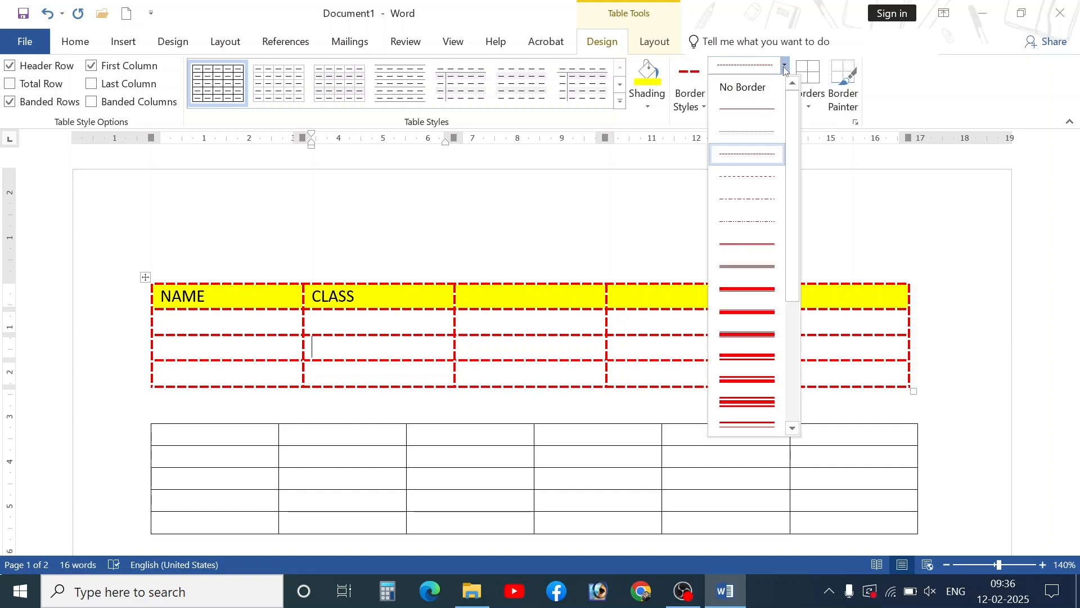
pyautogui.click(785, 65)
pyautogui.click(784, 83)
pyautogui.click(785, 83)
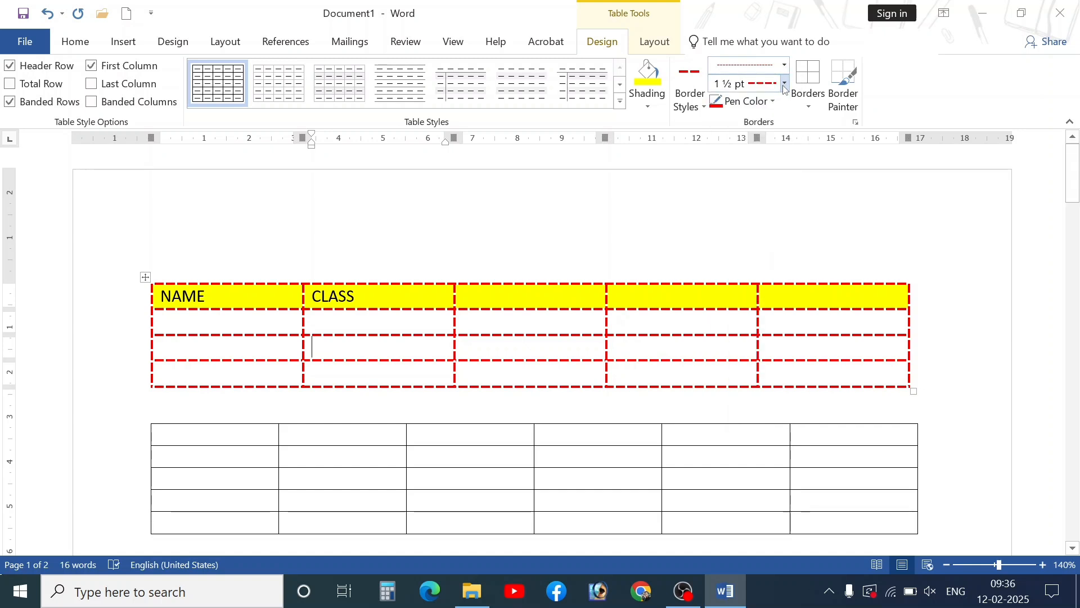
pyautogui.click(699, 106)
pyautogui.click(699, 106)
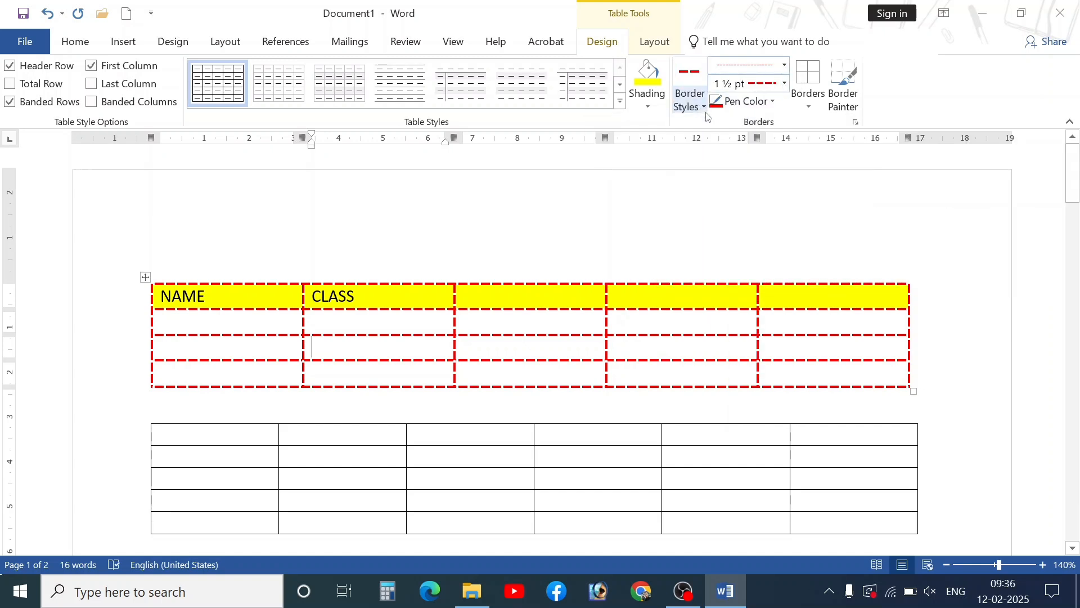
pyautogui.click(846, 104)
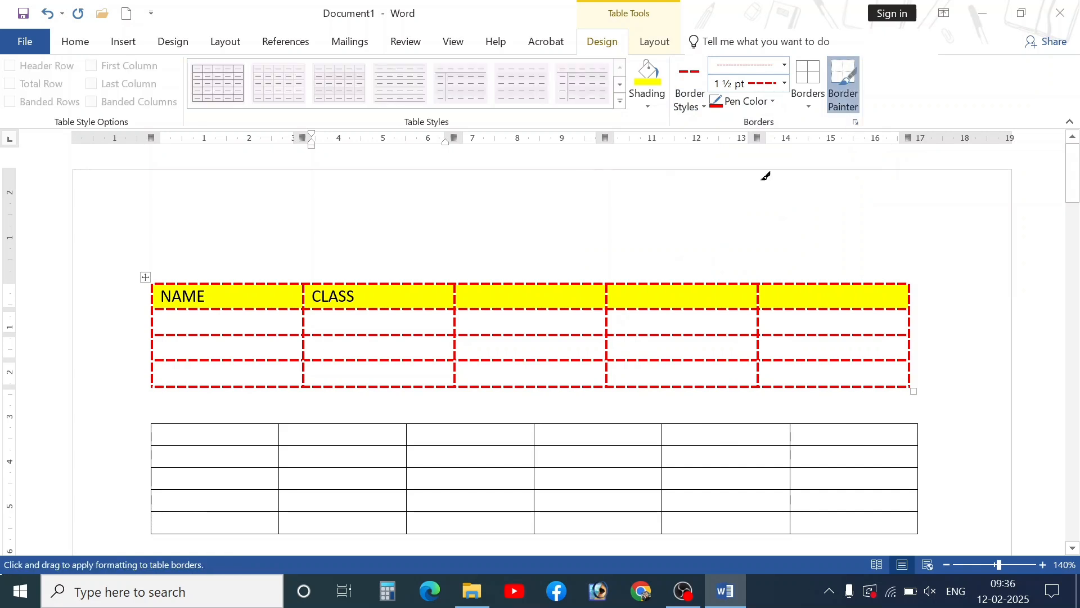
pyautogui.scroll(-3, 441, 393)
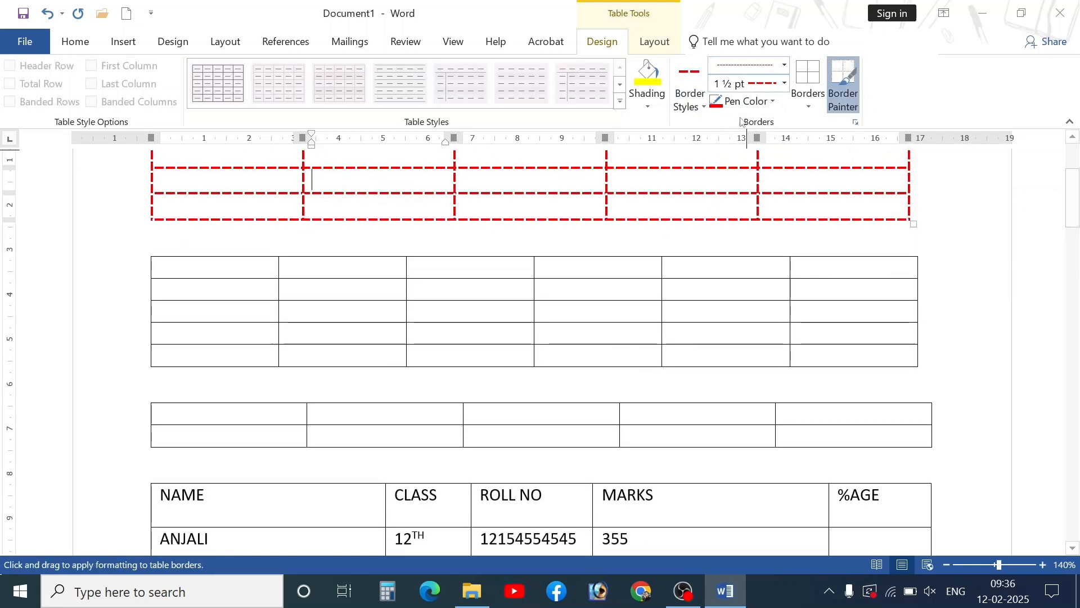
pyautogui.click(694, 106)
pyautogui.click(693, 177)
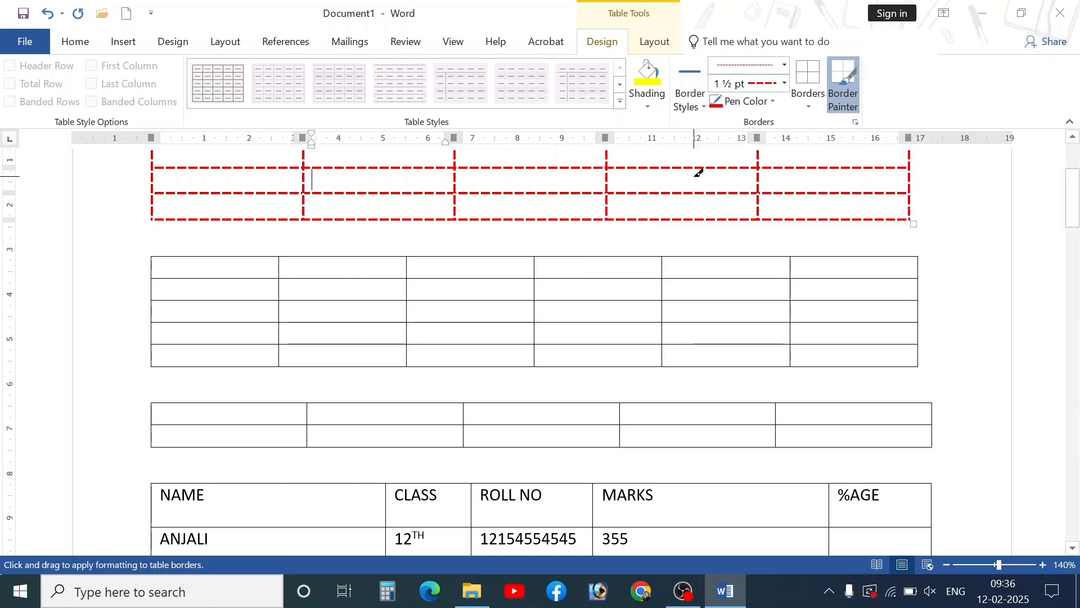
# - Paint thick blue borders on several cell edges in the middle table
pyautogui.click(472, 322)
pyautogui.click(467, 300)
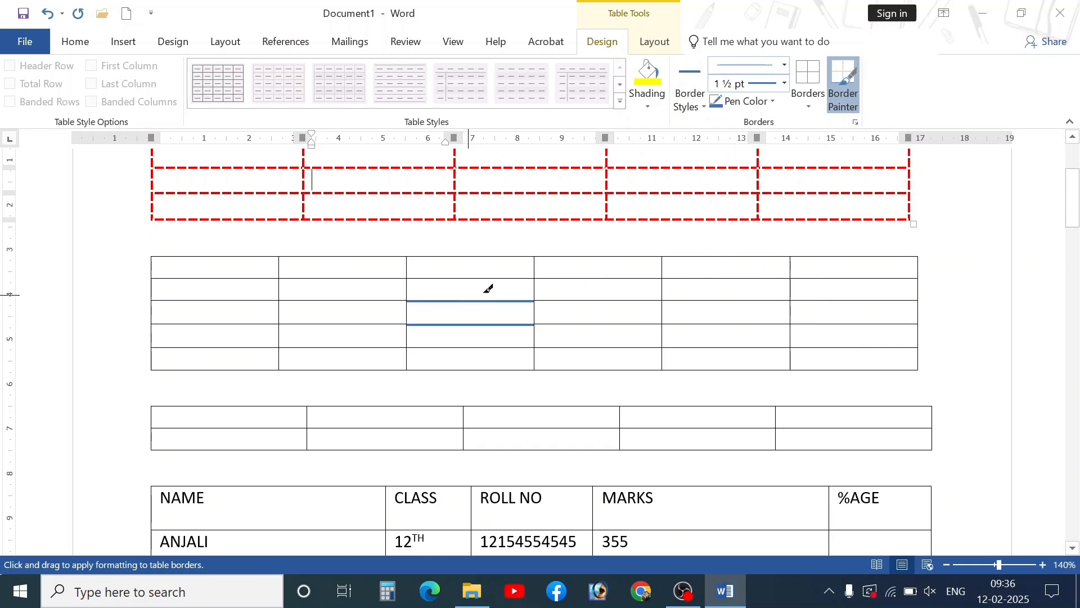
pyautogui.click(550, 300)
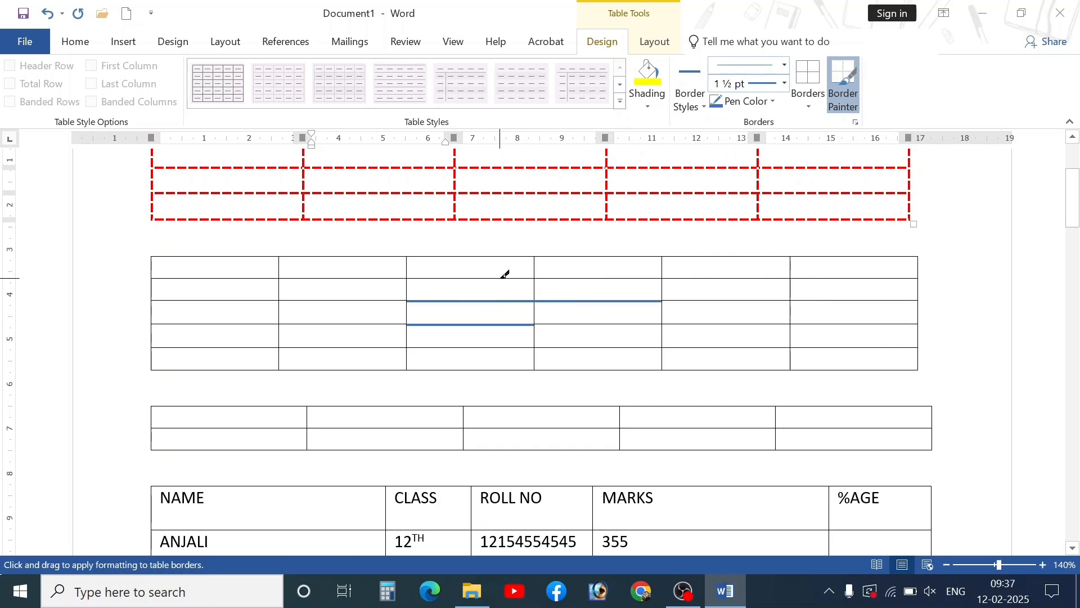
pyautogui.click(504, 276)
pyautogui.click(353, 278)
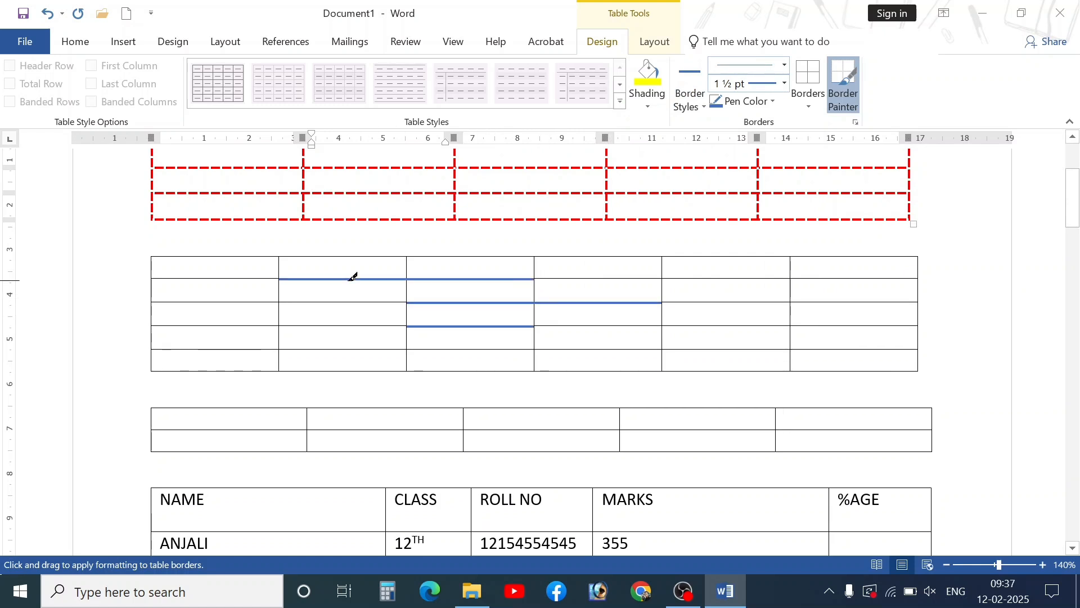
pyautogui.click(346, 302)
# - Switch the border style to the thick black line and resume Border Painter
pyautogui.click(690, 100)
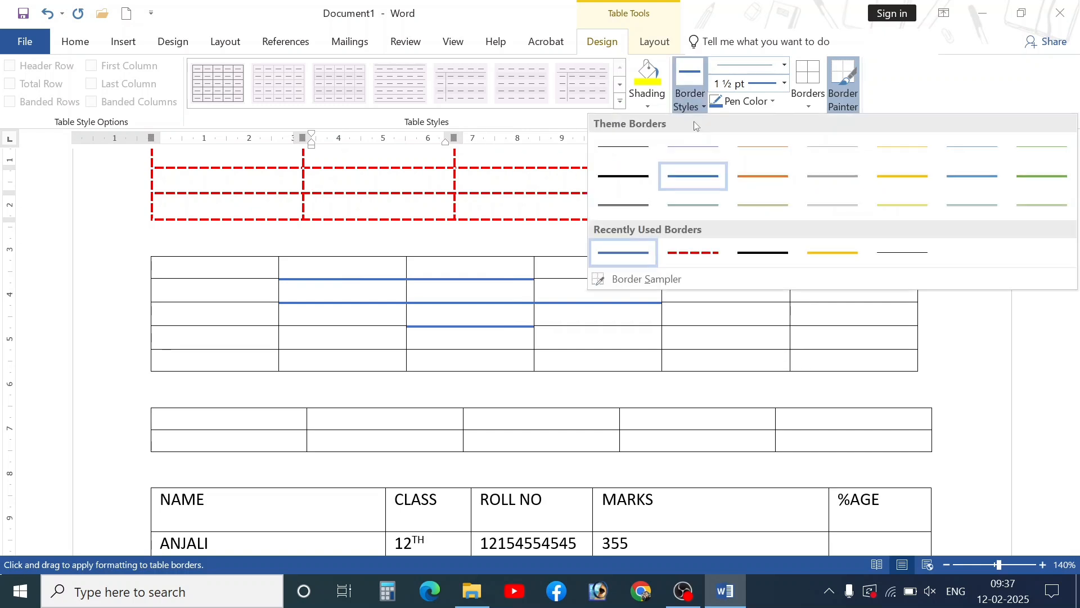
pyautogui.click(759, 256)
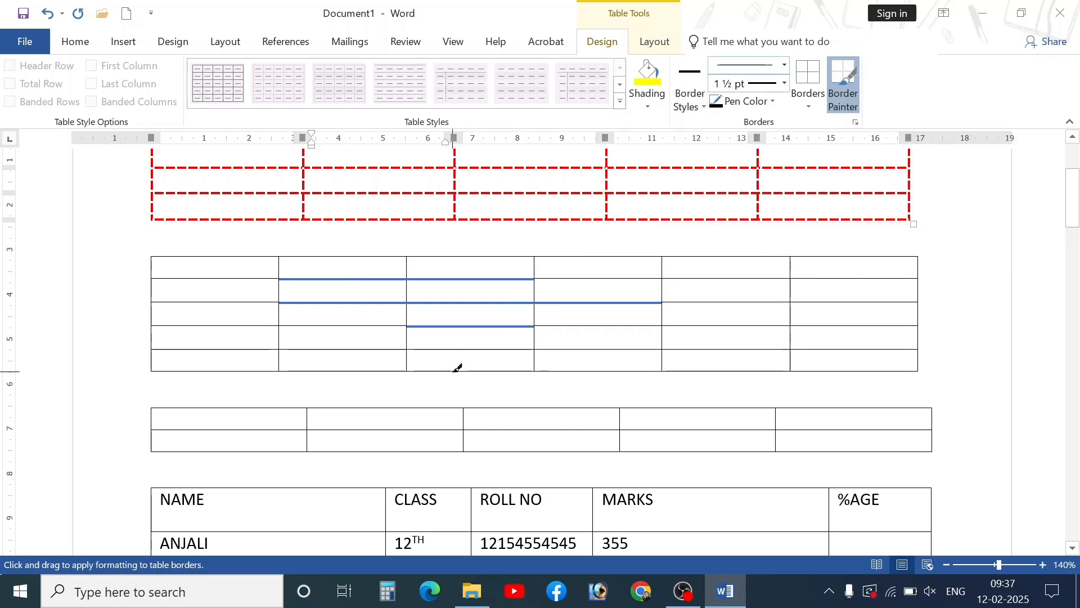
pyautogui.press('Escape')
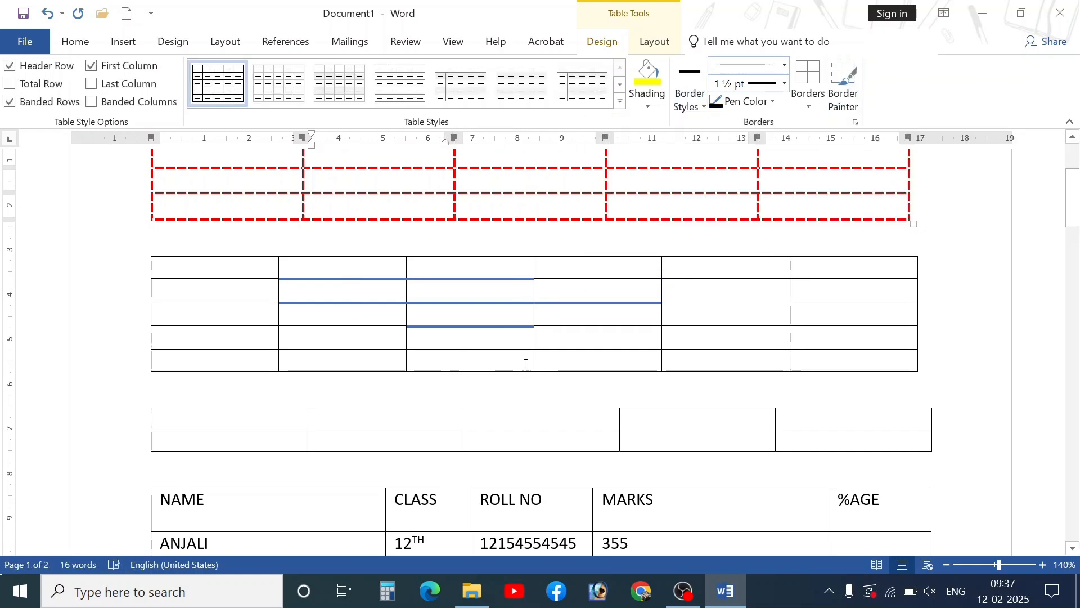
pyautogui.click(851, 97)
pyautogui.click(698, 107)
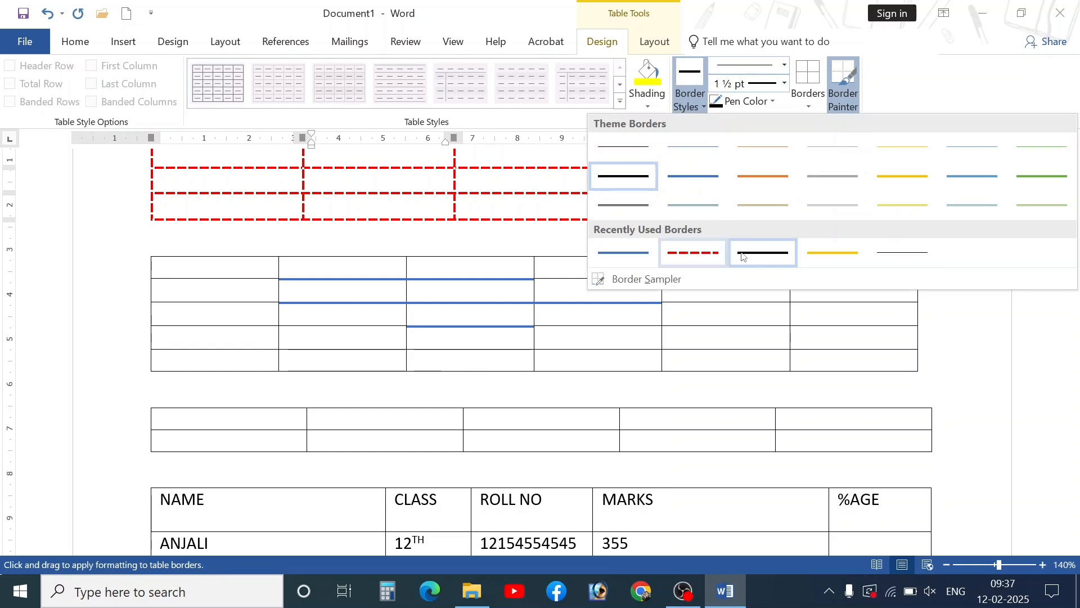
pyautogui.click(710, 332)
# - Paint thick black edges on three first-column cells and under fifth- and second-column cells
pyautogui.click(714, 324)
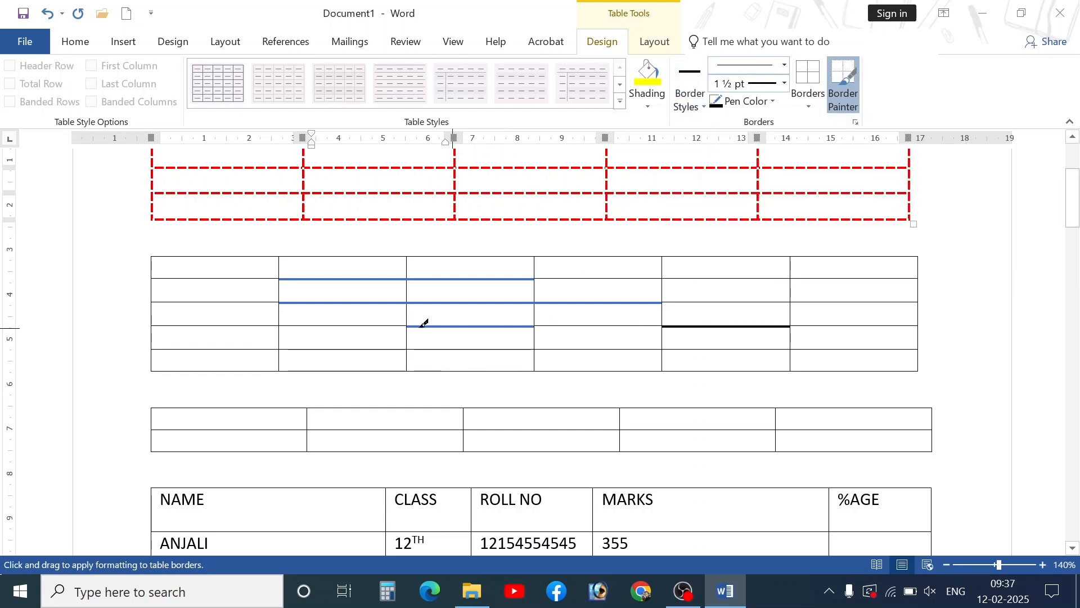
pyautogui.click(240, 324)
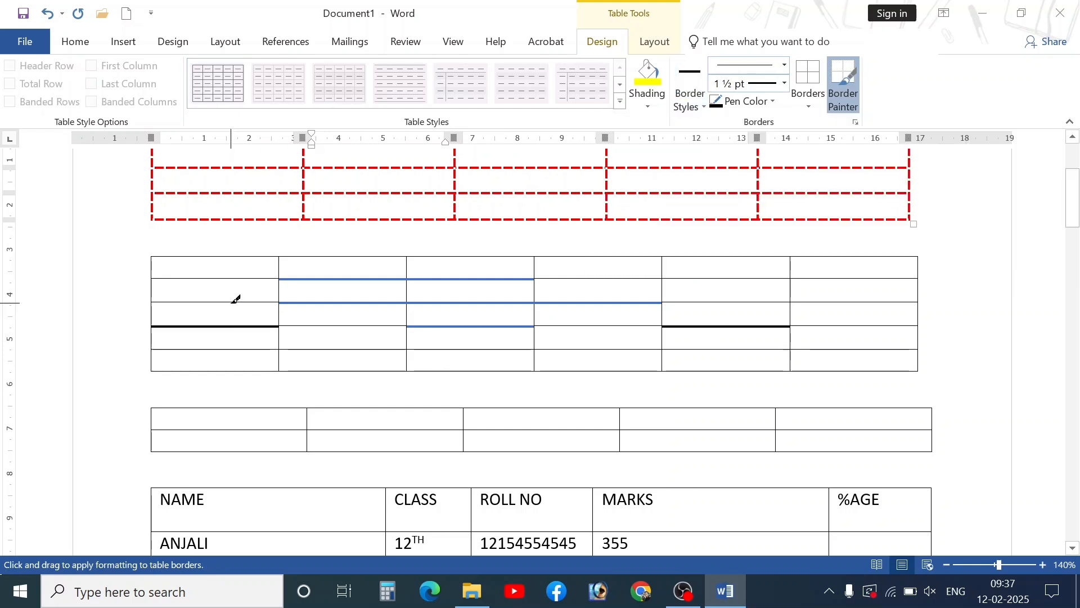
pyautogui.click(237, 301)
pyautogui.click(235, 279)
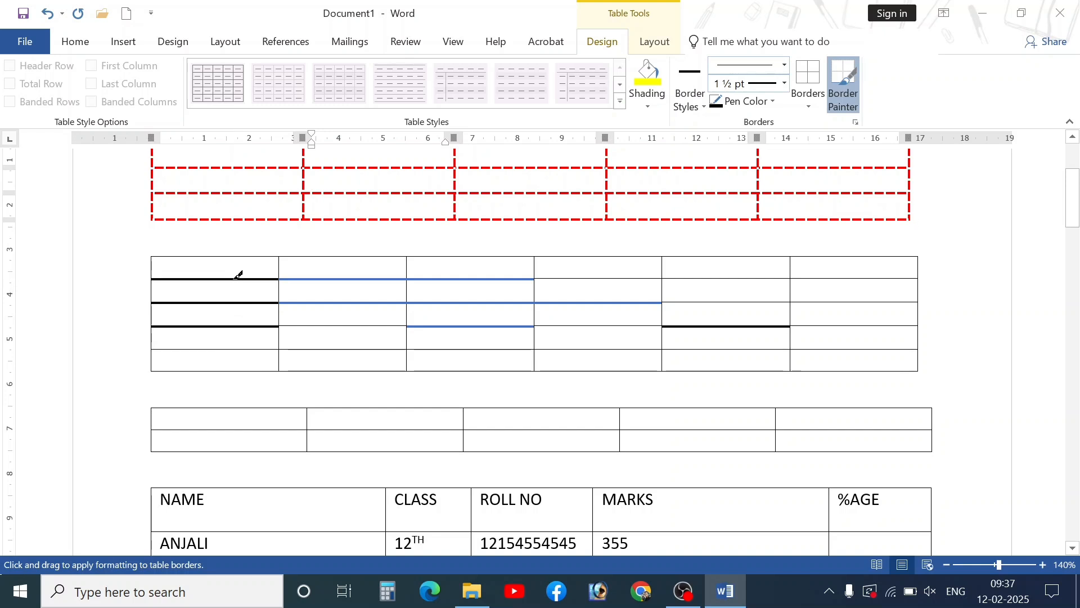
pyautogui.click(315, 349)
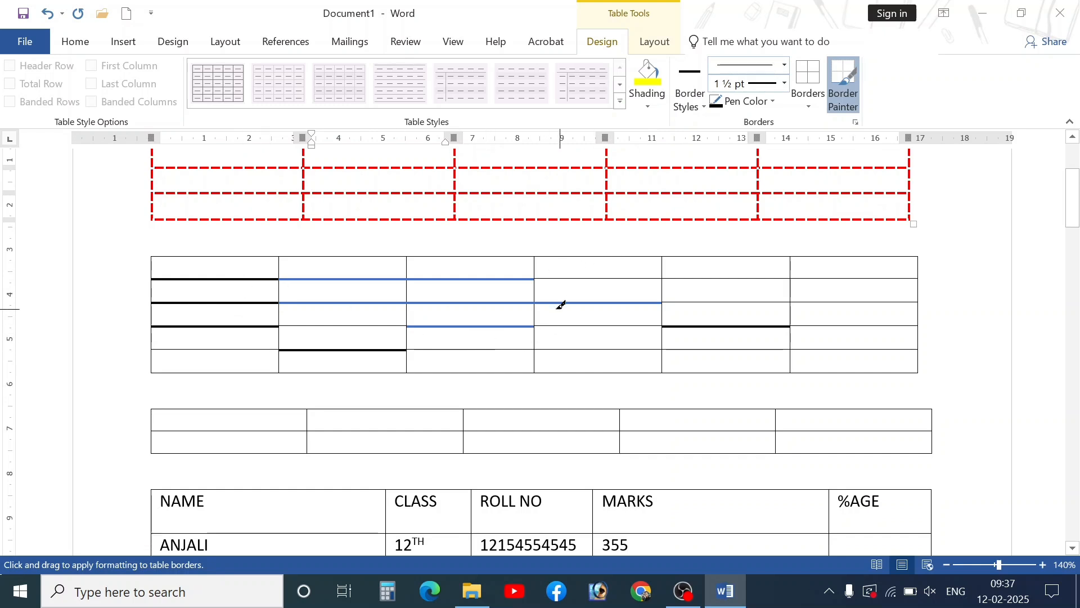
pyautogui.press('Escape')
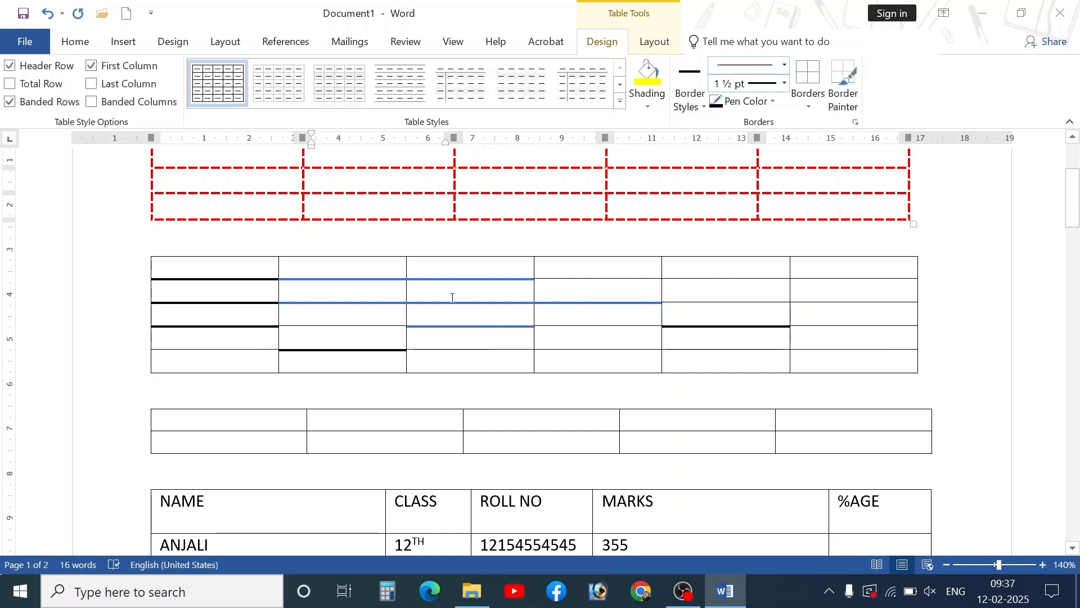
# - Switch to Table Tools Layout and drag-select areas of the tables, undoing one stray change
pyautogui.click(654, 42)
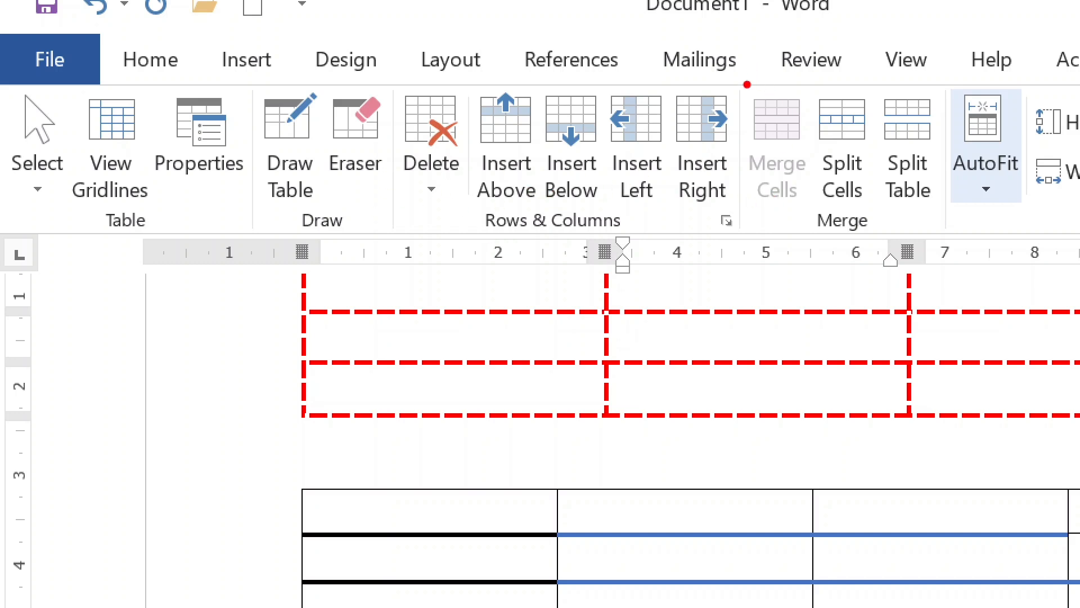
pyautogui.moveTo(744, 80); pyautogui.dragTo(950, 234)
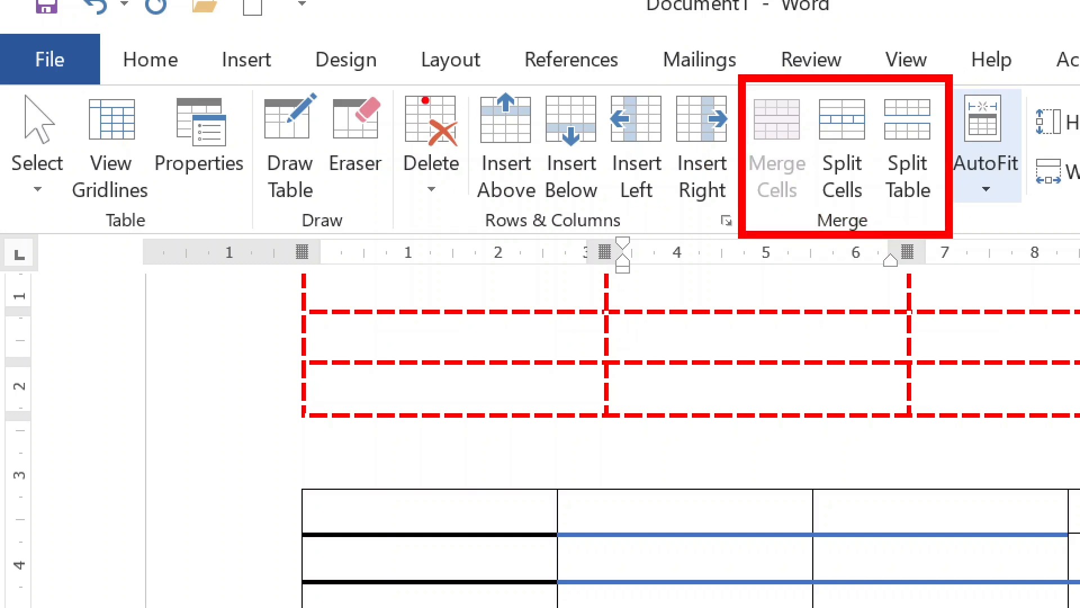
pyautogui.moveTo(399, 88); pyautogui.dragTo(543, 211)
pyautogui.hotkey('ctrl', 'z')
pyautogui.moveTo(388, 75)
pyautogui.mouseDown()
pyautogui.moveTo(504, 168)
pyautogui.moveTo(740, 234)
pyautogui.mouseUp()
pyautogui.press('Escape')
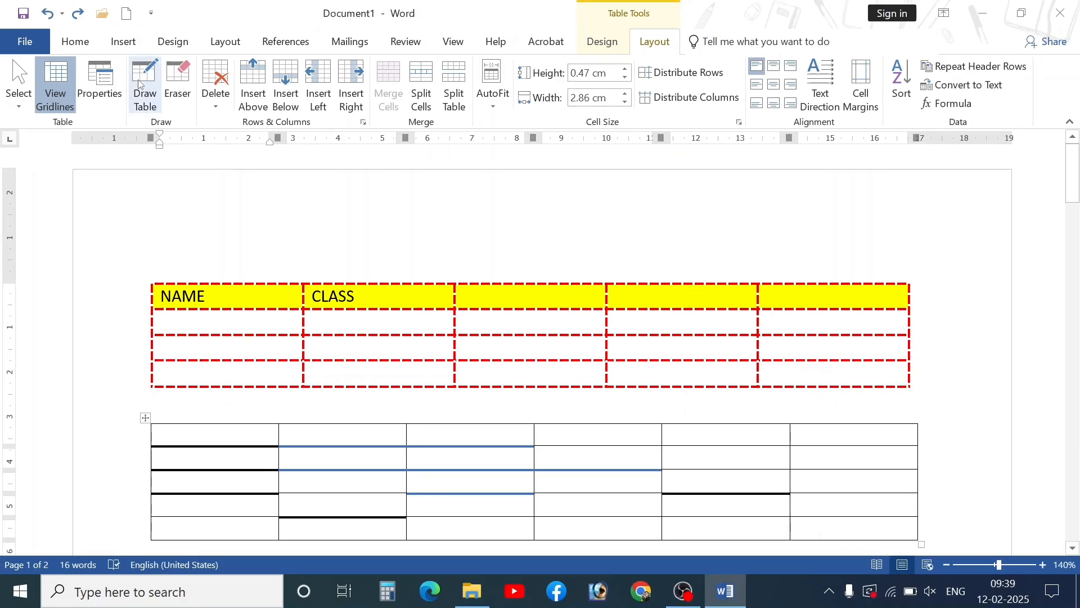
pyautogui.click(139, 84)
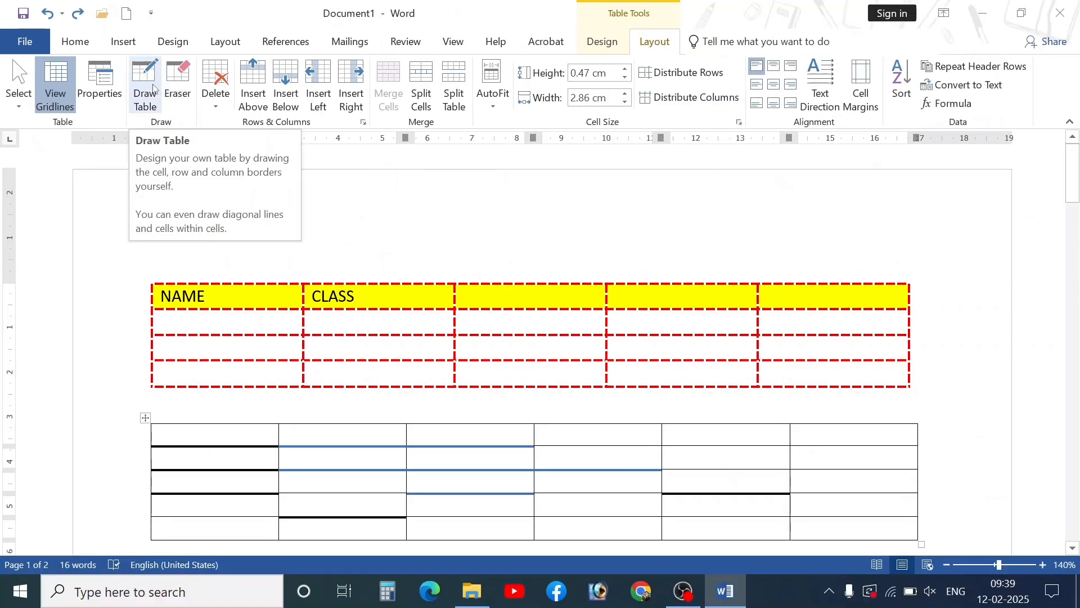
# - Check the Insert Table options, then turn on Draw Table from the Layout commands
pyautogui.click(123, 41)
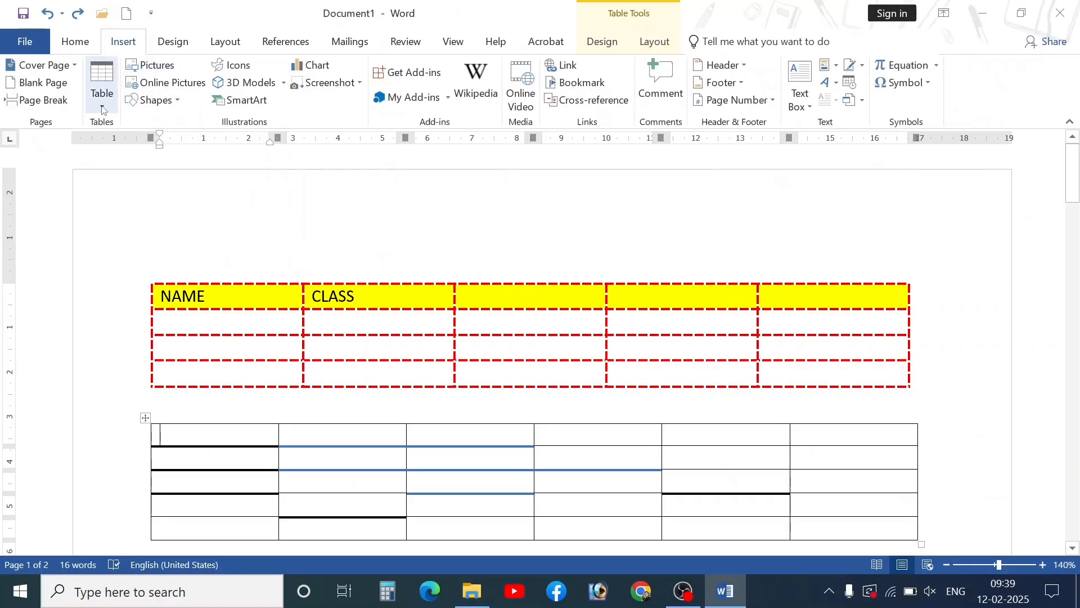
pyautogui.click(102, 84)
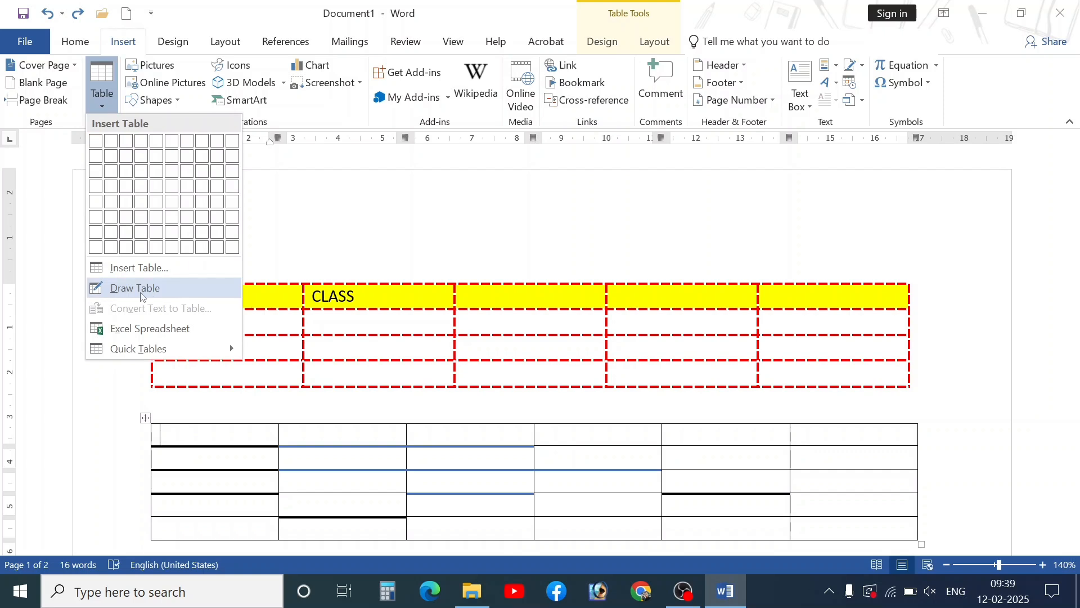
pyautogui.click(141, 288)
pyautogui.click(644, 45)
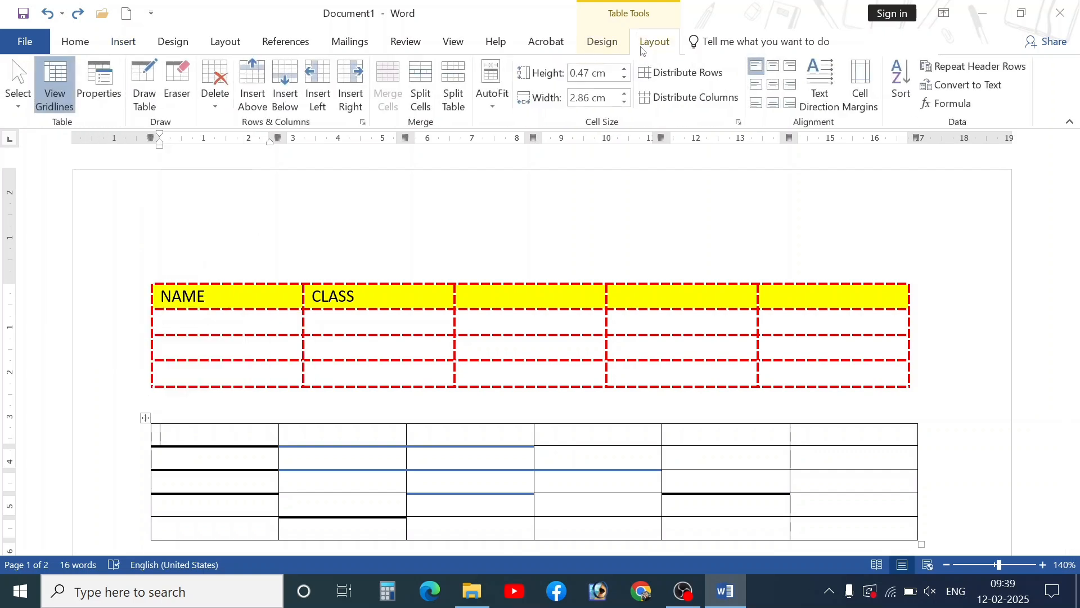
pyautogui.click(145, 99)
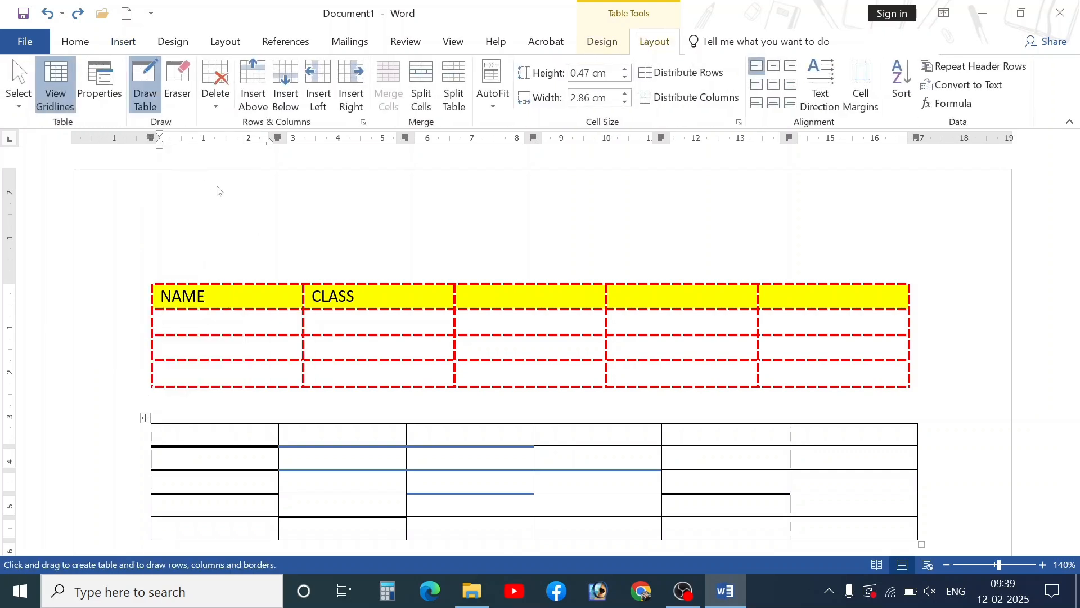
# - Draw a rectangle below the tables and split it with one row line and one column line
pyautogui.scroll(-15, 294, 316)
pyautogui.moveTo(159, 242)
pyautogui.mouseDown()
pyautogui.moveTo(212, 311)
pyautogui.moveTo(670, 369)
pyautogui.moveTo(932, 419)
pyautogui.mouseUp()
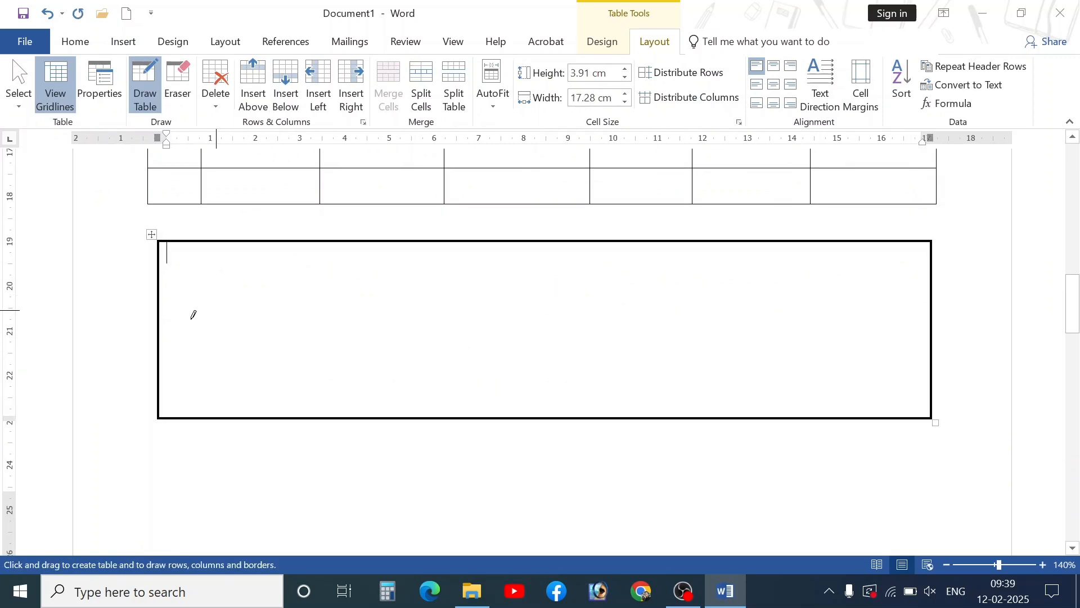
pyautogui.moveTo(161, 317); pyautogui.dragTo(547, 319)
pyautogui.moveTo(877, 318); pyautogui.dragTo(878, 319)
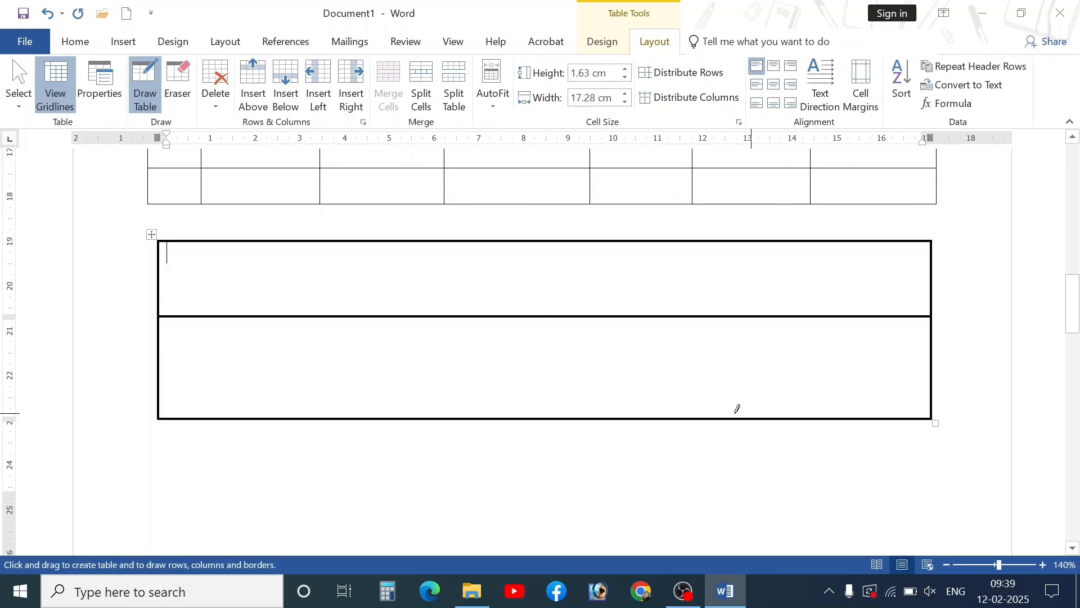
pyautogui.moveTo(336, 243); pyautogui.dragTo(337, 413)
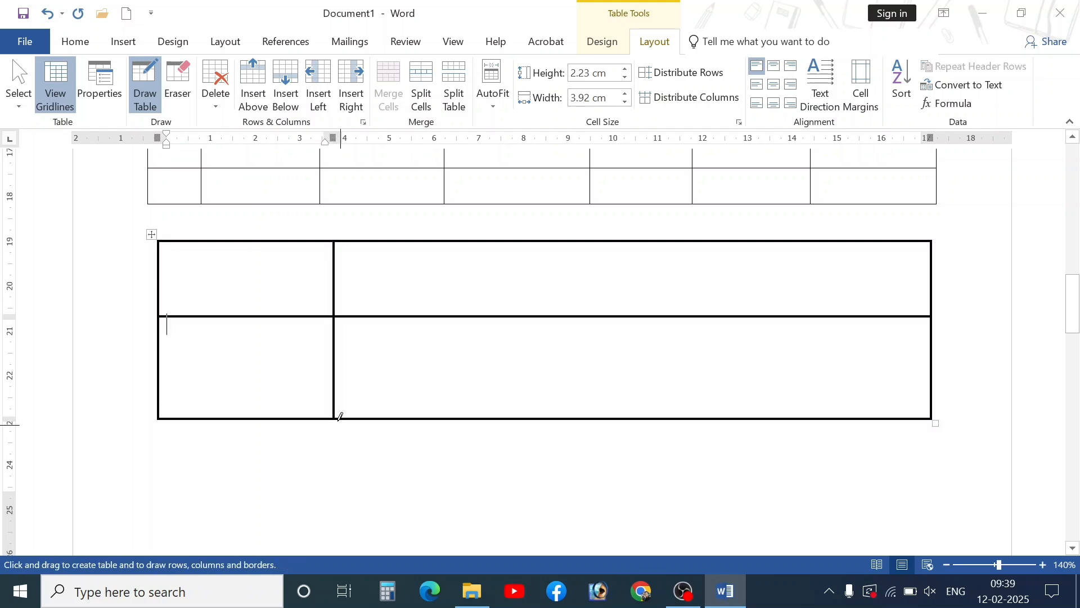
# - Erase internal borders in the new drawn table to merge its top cells and right-hand cells
pyautogui.click(179, 101)
pyautogui.moveTo(283, 282); pyautogui.dragTo(438, 257)
pyautogui.moveTo(414, 300); pyautogui.dragTo(427, 347)
pyautogui.scroll(4, 427, 344)
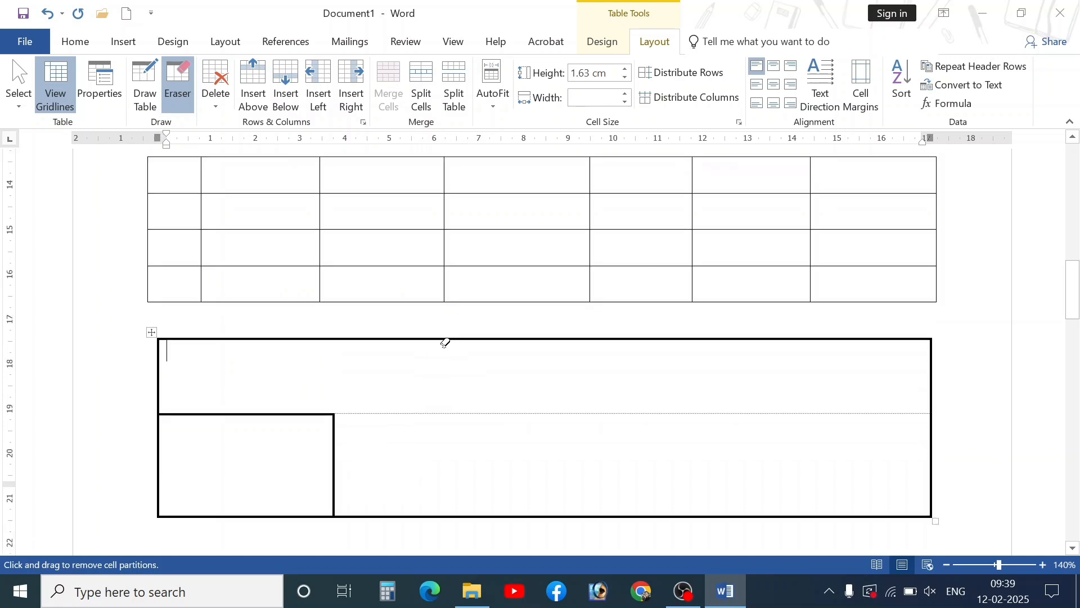
pyautogui.moveTo(393, 270); pyautogui.dragTo(388, 375)
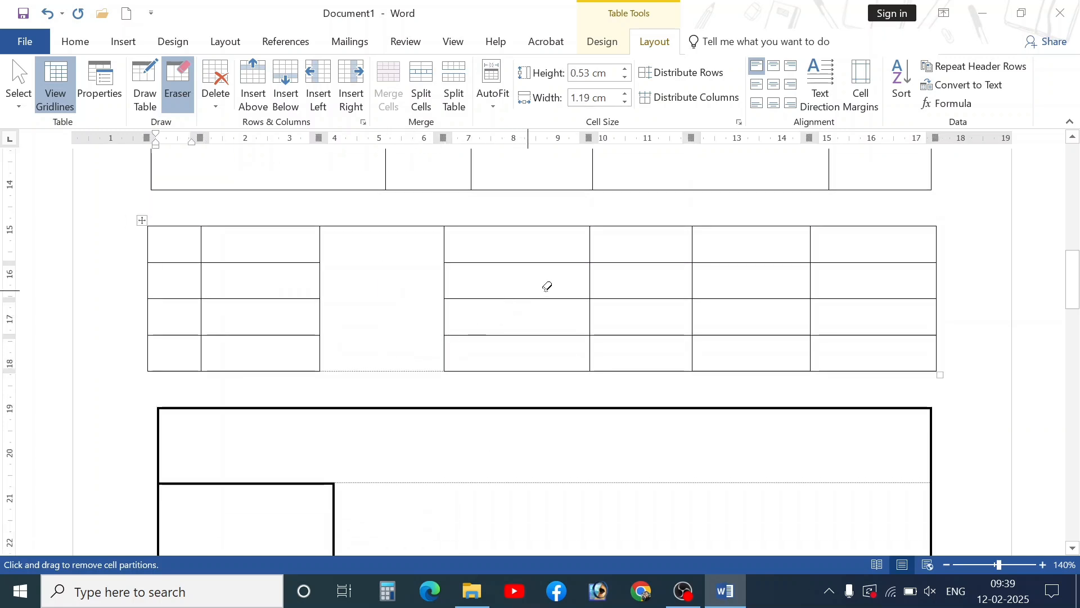
pyautogui.moveTo(545, 286); pyautogui.dragTo(898, 277)
# - Merge cells down a seven-column table column and the bordered table's first column
pyautogui.moveTo(764, 240); pyautogui.dragTo(773, 352)
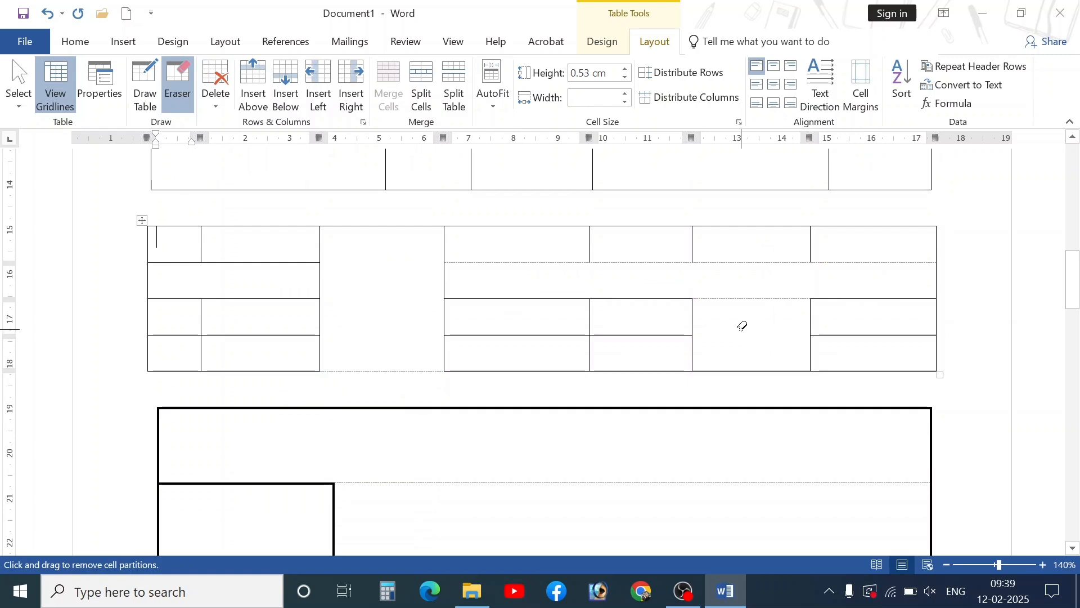
pyautogui.scroll(10, 743, 327)
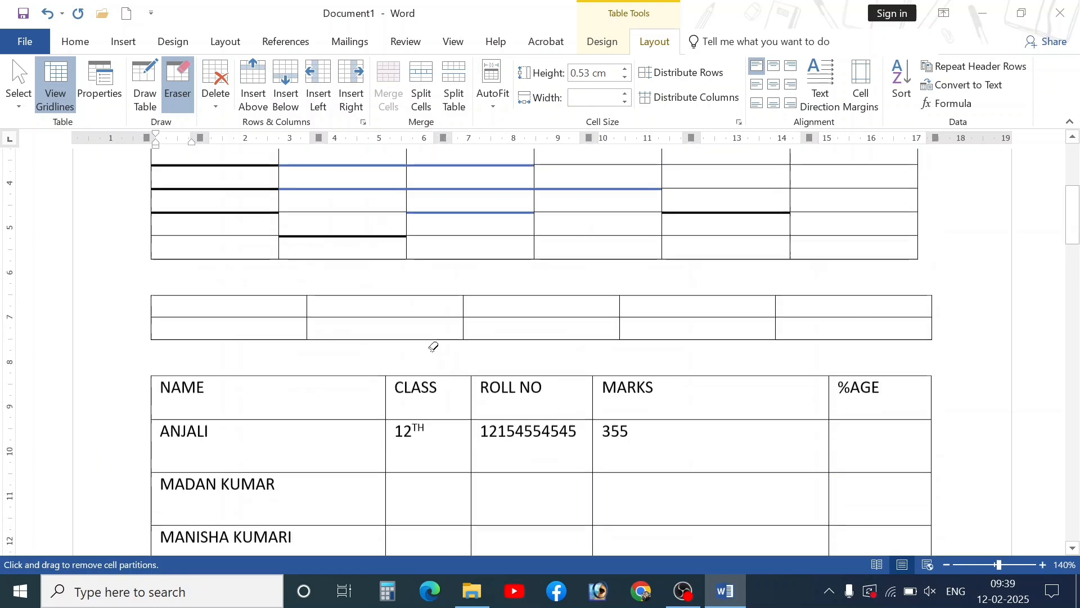
pyautogui.scroll(3, 434, 347)
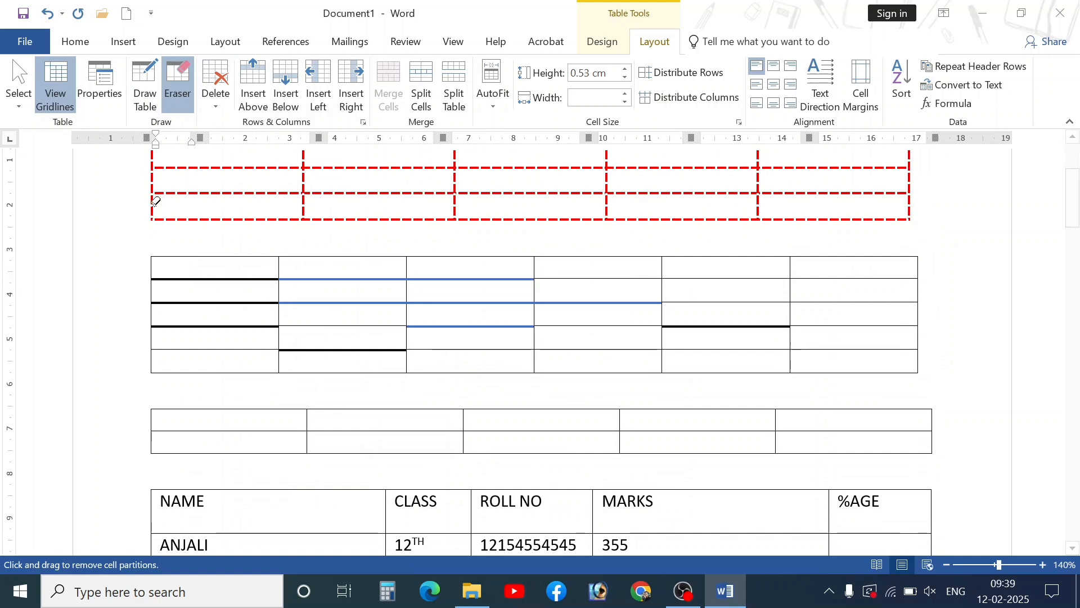
pyautogui.moveTo(201, 269); pyautogui.dragTo(217, 357)
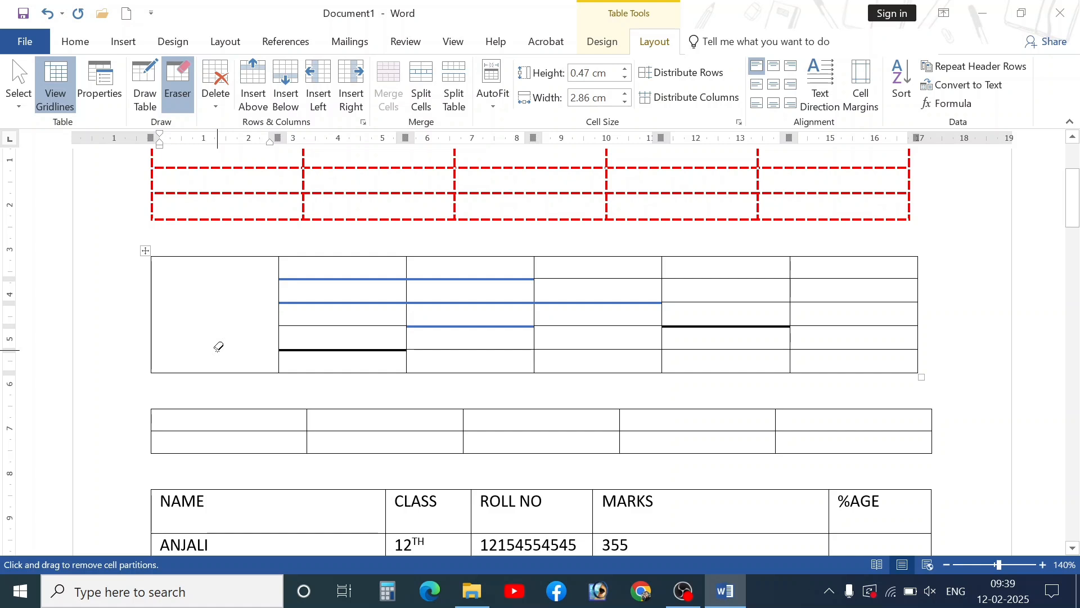
# - Turn off the Eraser and delete the bottom table with Delete Table
pyautogui.click(173, 108)
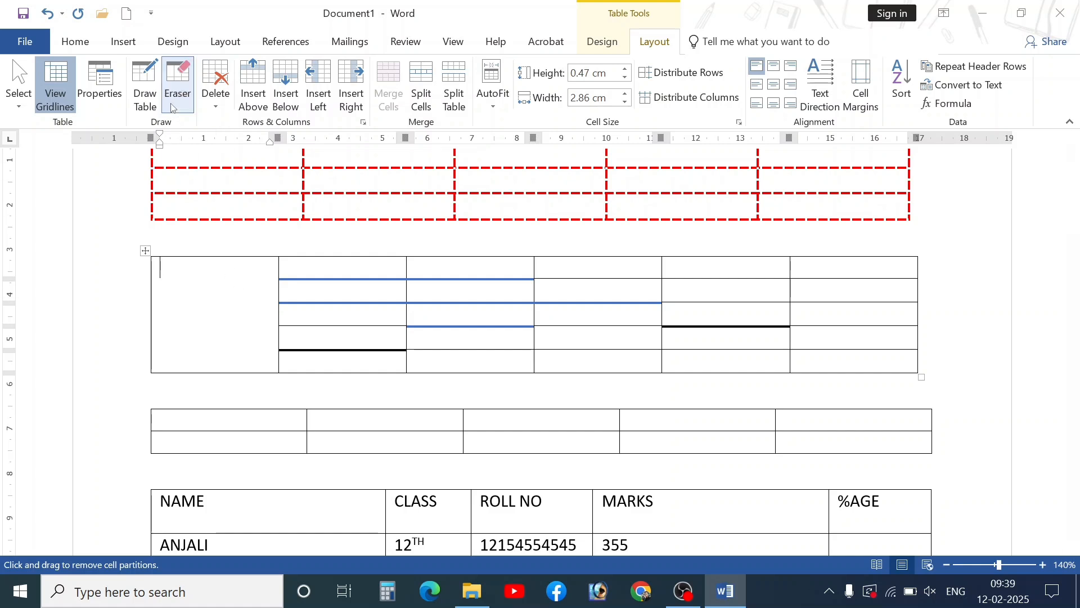
pyautogui.scroll(3, 211, 191)
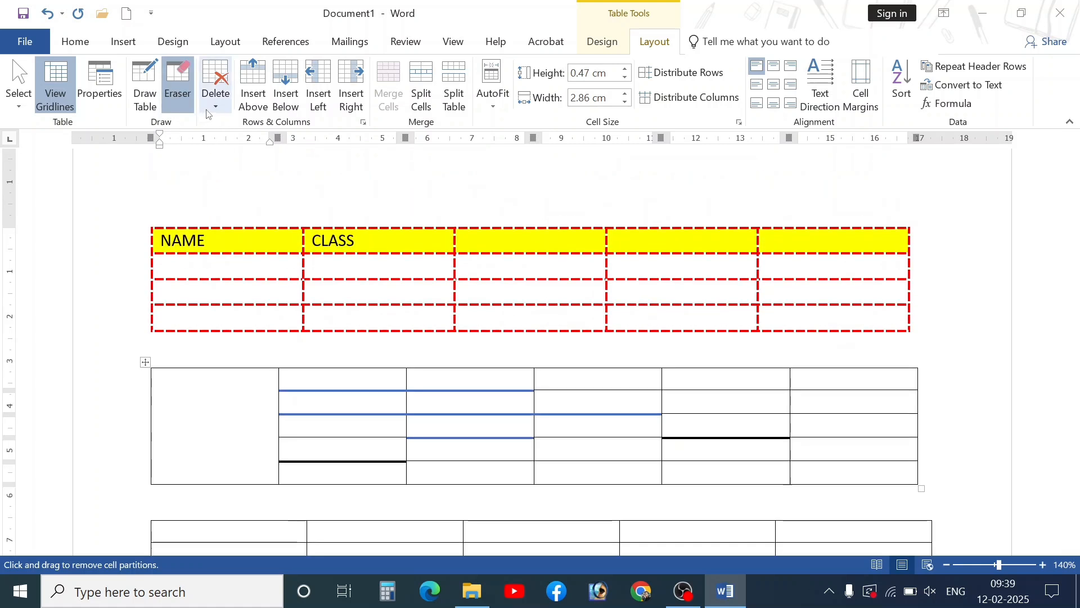
pyautogui.click(207, 112)
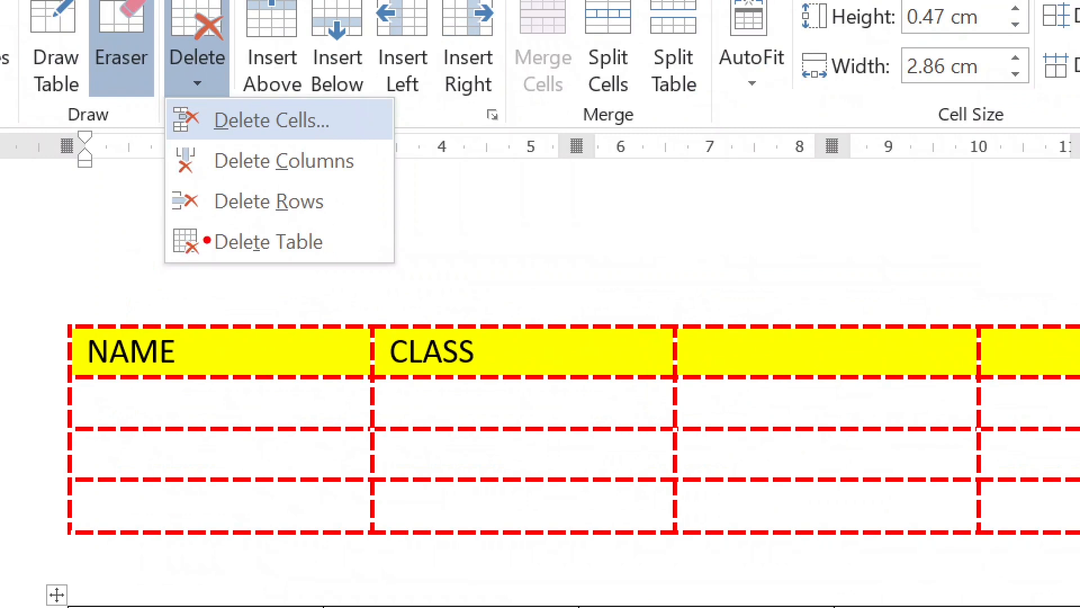
pyautogui.press('Escape')
pyautogui.scroll(-10, 242, 230)
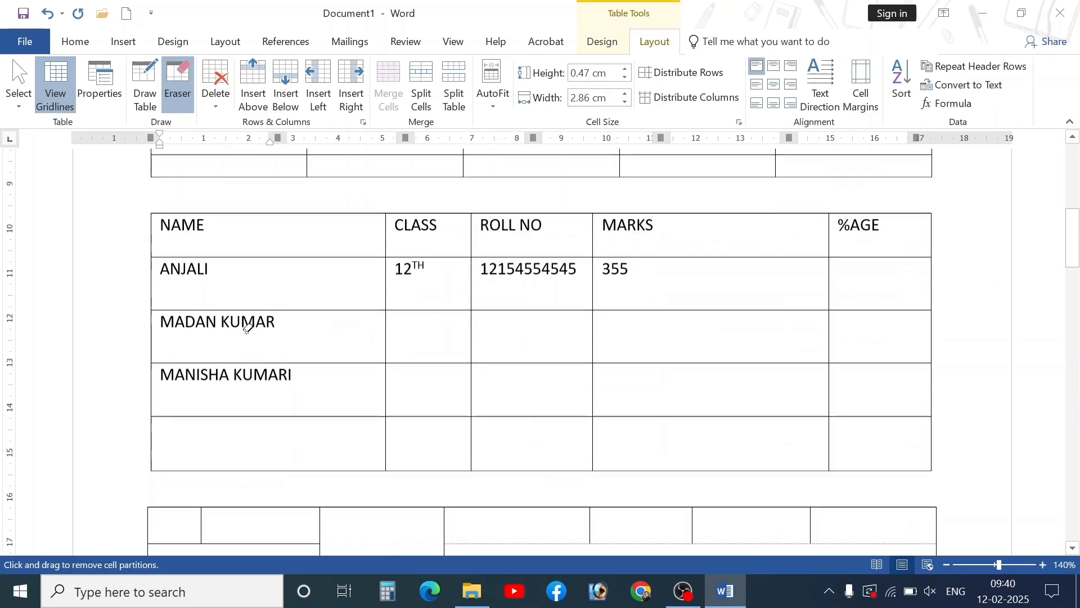
pyautogui.press('Escape')
pyautogui.scroll(-5, 231, 338)
pyautogui.click(273, 335)
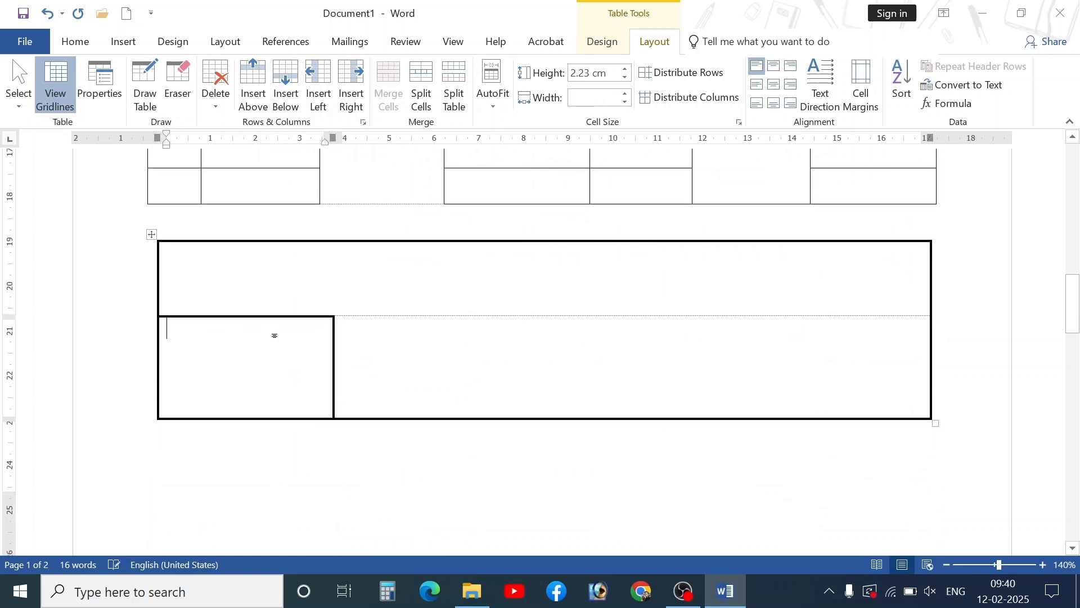
pyautogui.scroll(3, 264, 349)
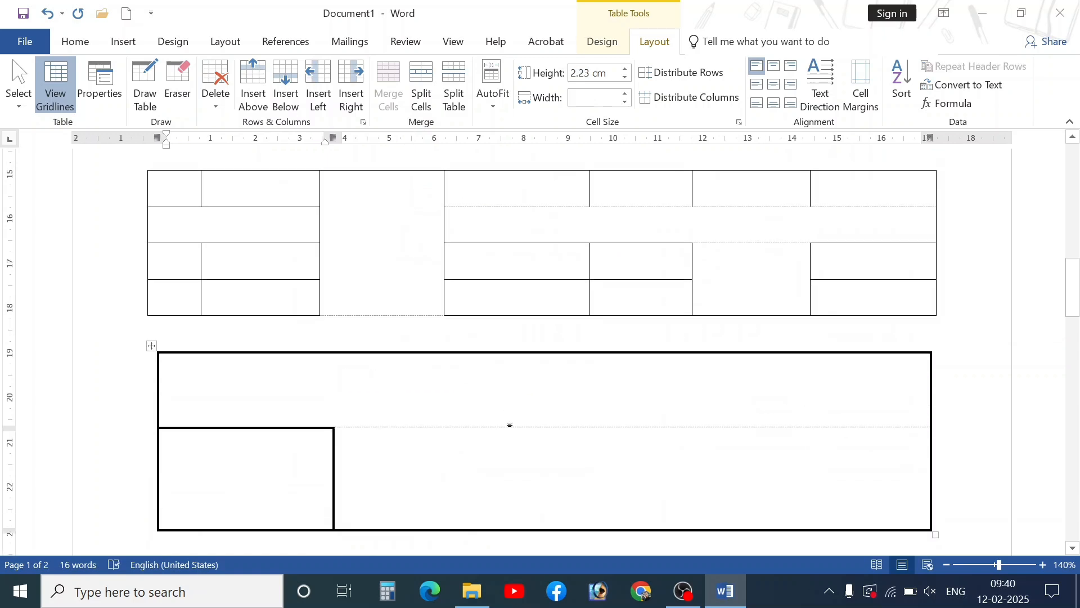
pyautogui.click(153, 347)
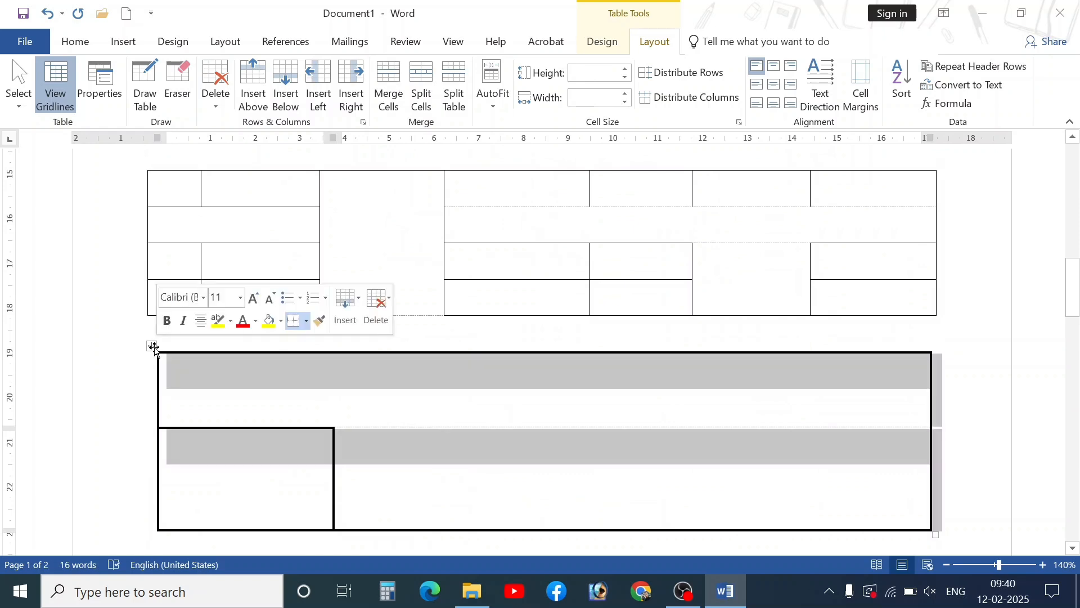
pyautogui.click(216, 90)
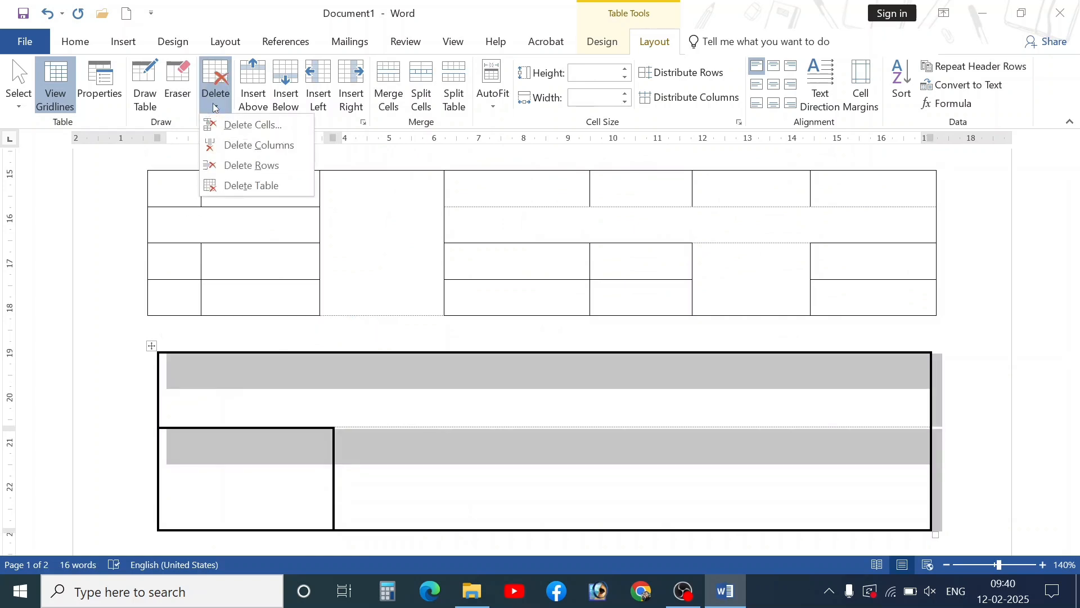
pyautogui.click(251, 186)
# - Select the multi-column grid table and delete it as well
pyautogui.scroll(2, 326, 403)
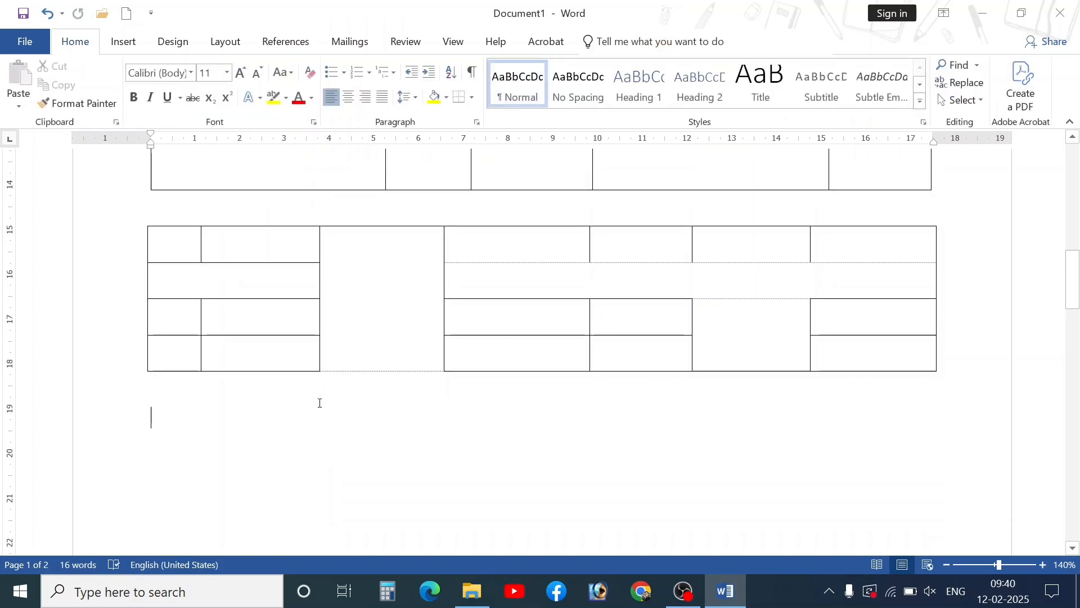
pyautogui.scroll(6, 319, 403)
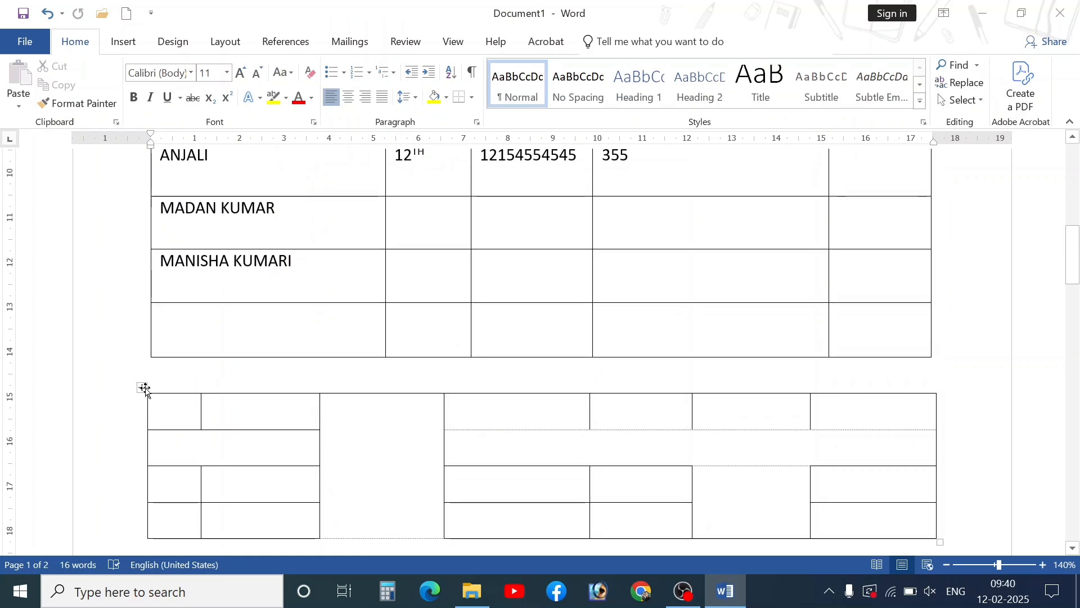
pyautogui.click(144, 388)
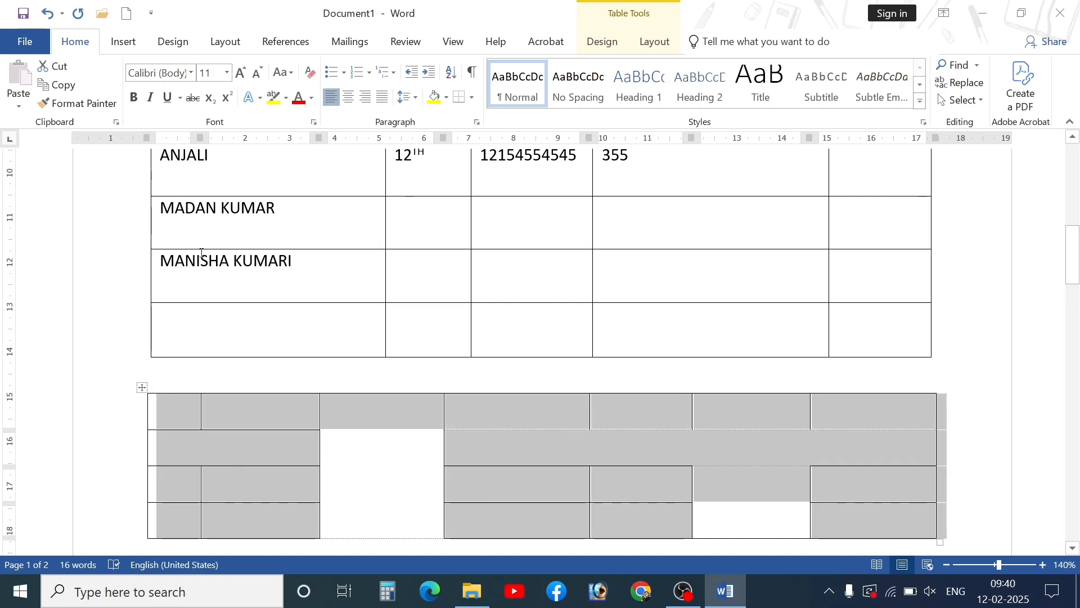
pyautogui.click(650, 44)
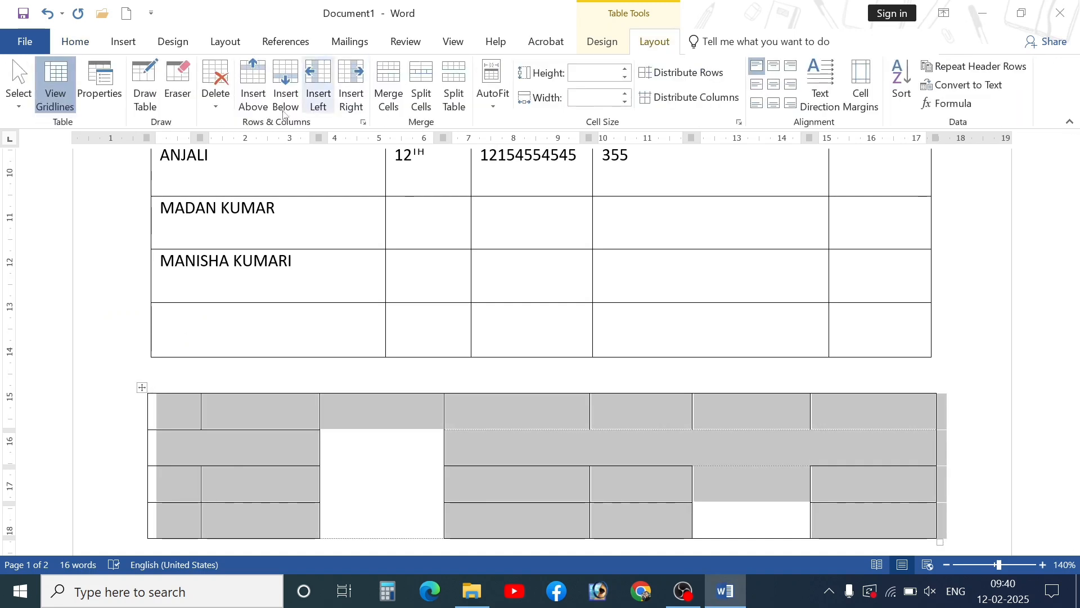
pyautogui.click(216, 96)
pyautogui.click(237, 191)
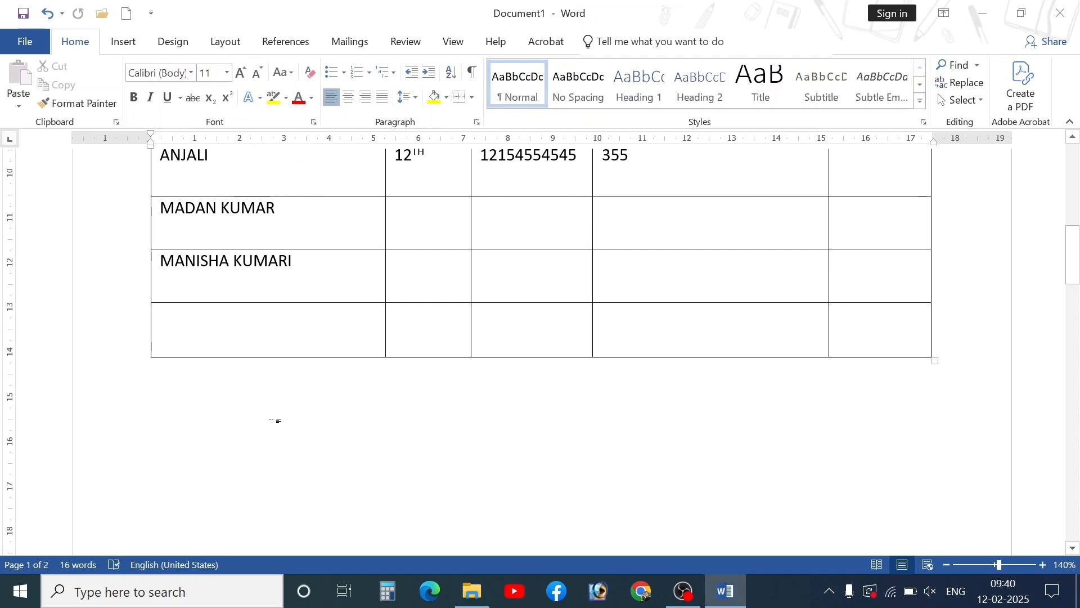
pyautogui.scroll(3, 275, 419)
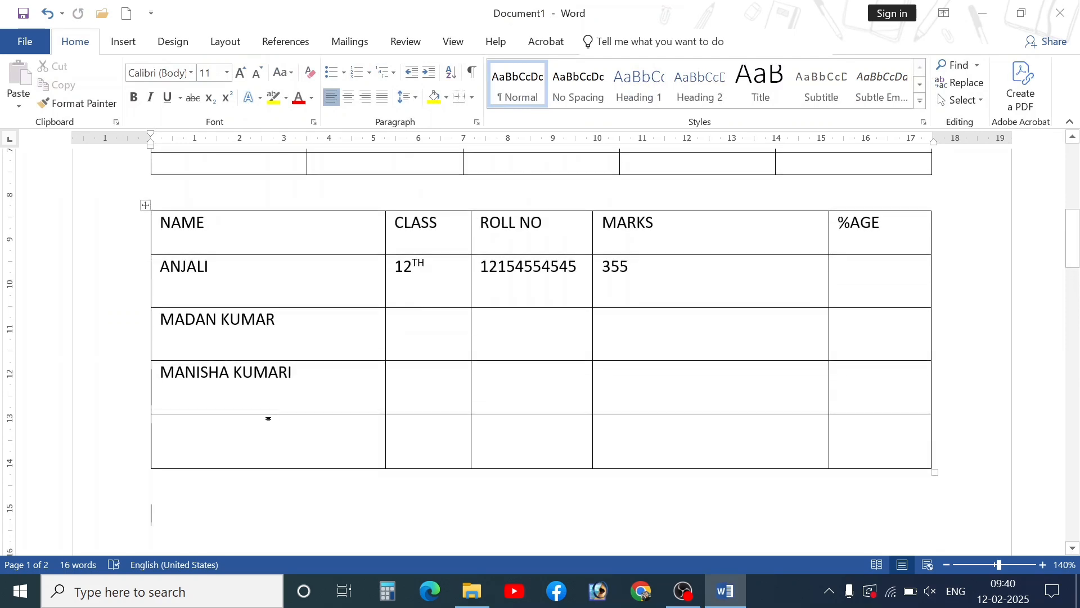
# - Delete the student table's empty last row, then select the %AGE column for deletion
pyautogui.click(507, 423)
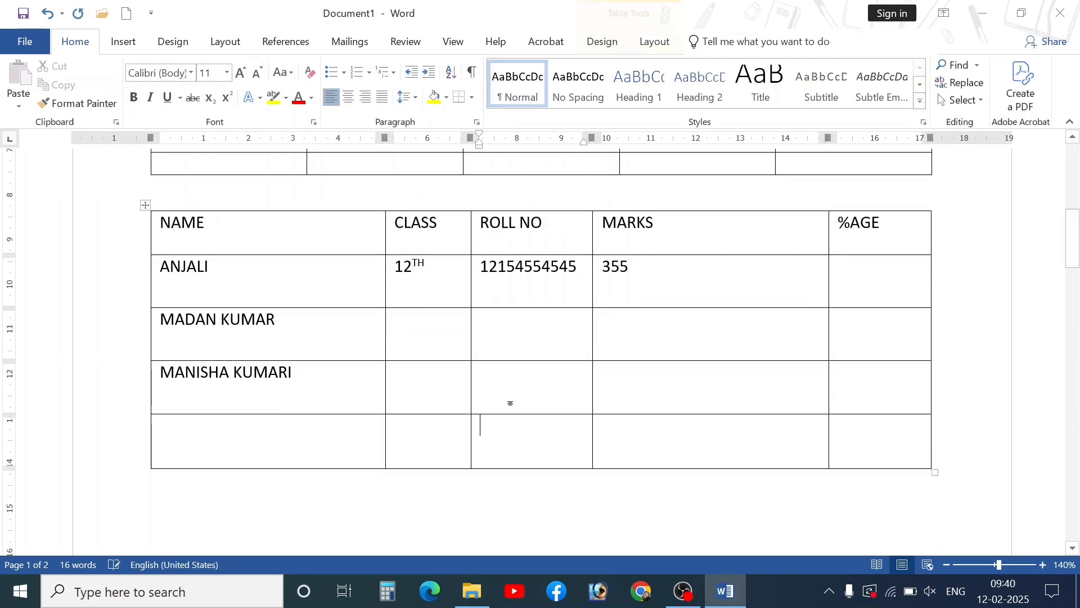
pyautogui.click(654, 41)
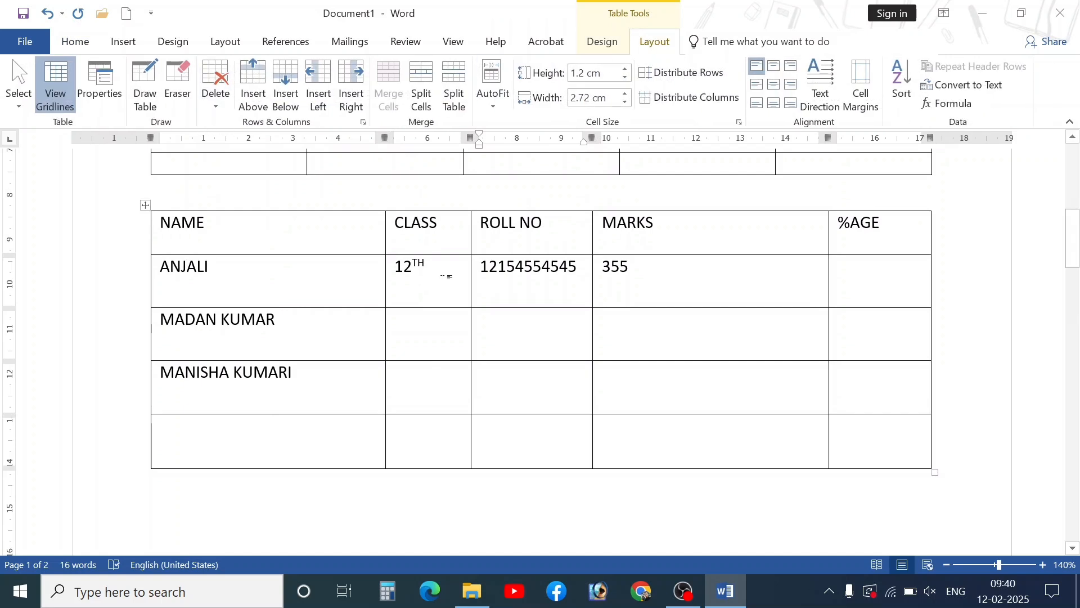
pyautogui.keyDown('shift'); pyautogui.click(265, 437); pyautogui.keyUp('shift')
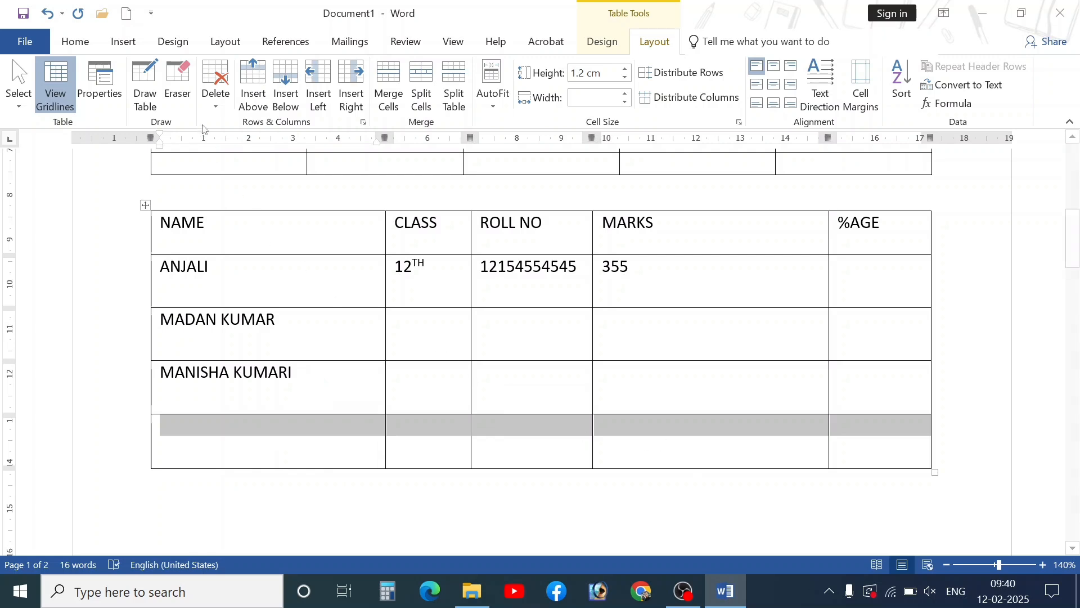
pyautogui.click(215, 107)
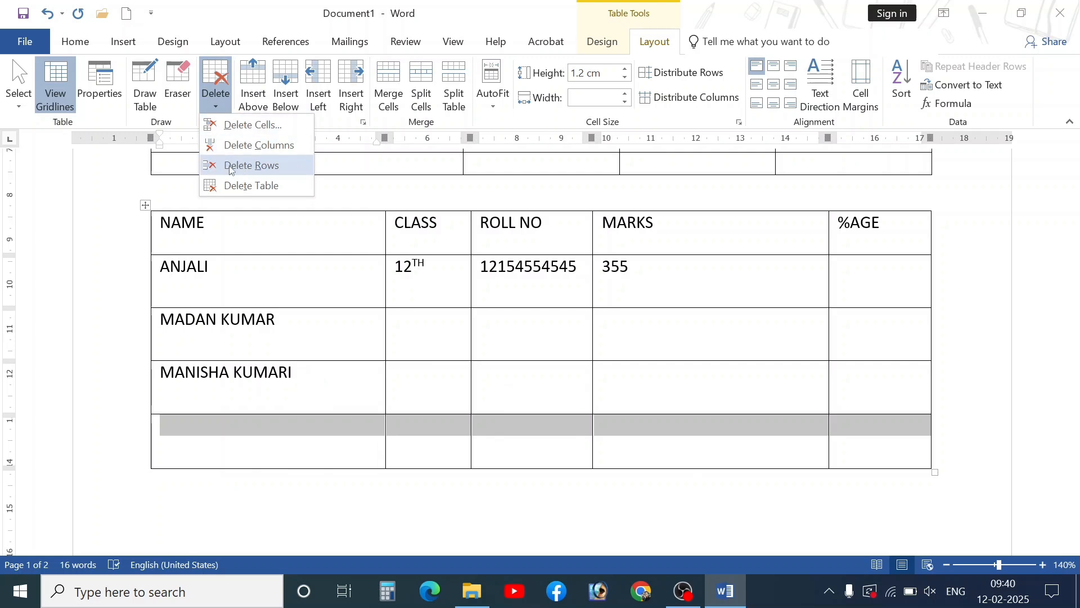
pyautogui.click(256, 170)
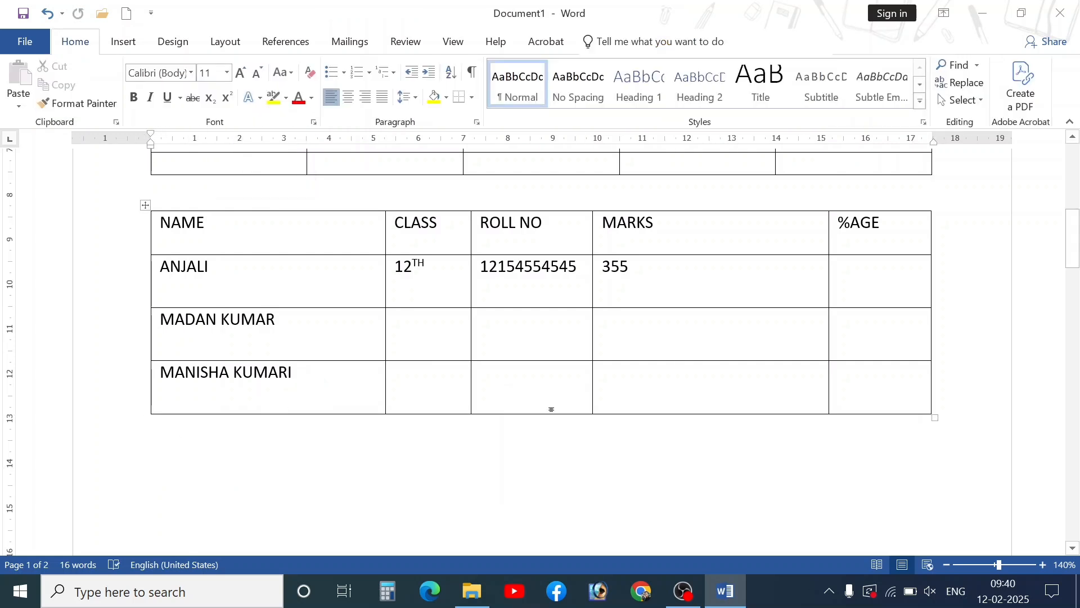
pyautogui.moveTo(867, 231); pyautogui.dragTo(893, 386)
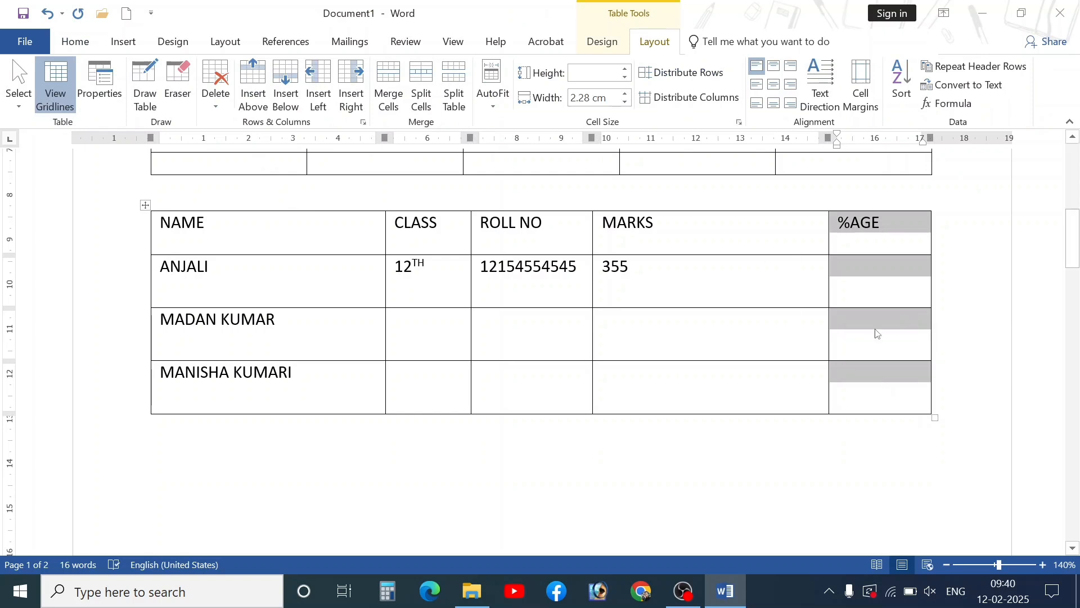
pyautogui.click(225, 104)
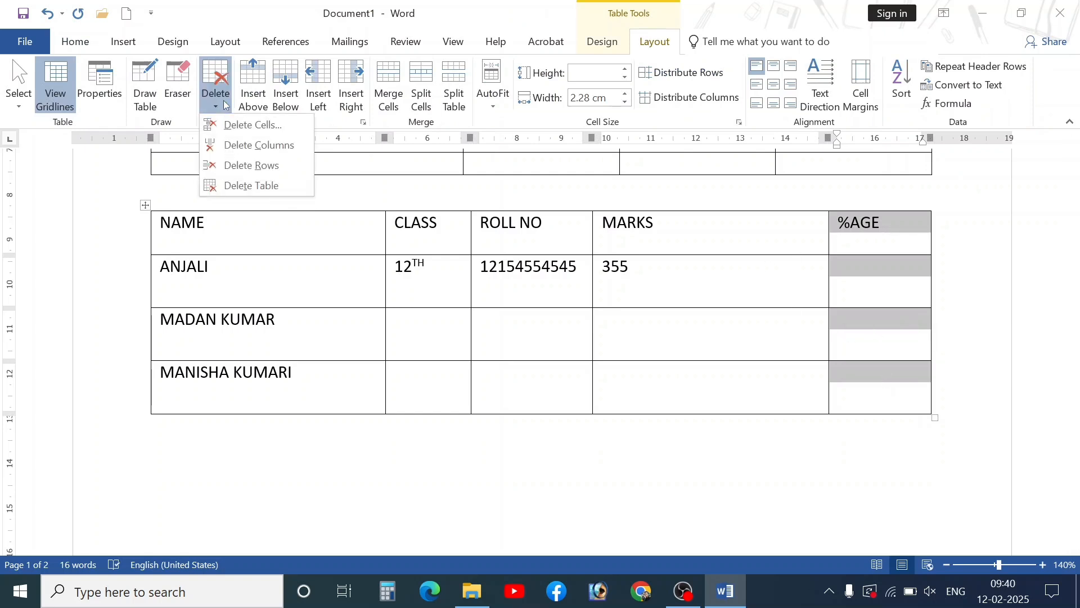
# - Delete the %AGE column and the grid table's selected right-hand columns
pyautogui.click(252, 146)
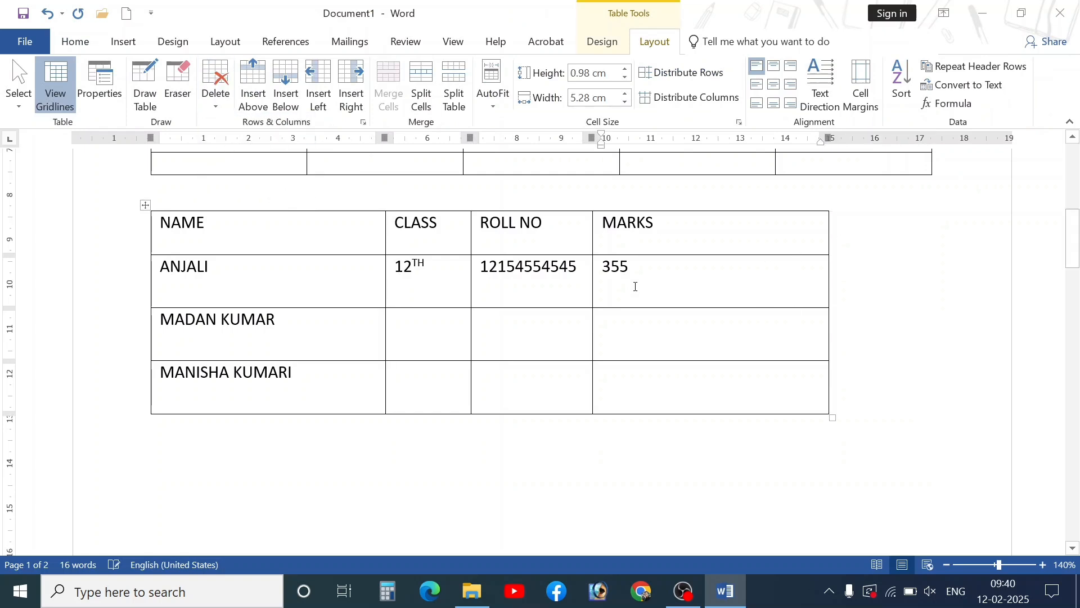
pyautogui.scroll(5, 735, 312)
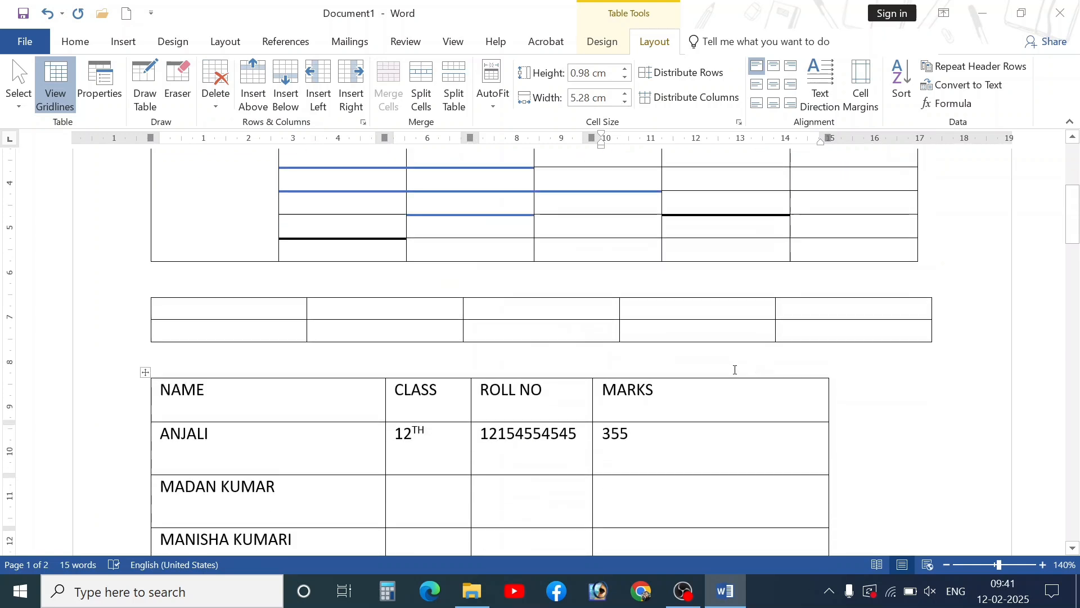
pyautogui.scroll(1, 636, 379)
pyautogui.moveTo(828, 261); pyautogui.dragTo(633, 360)
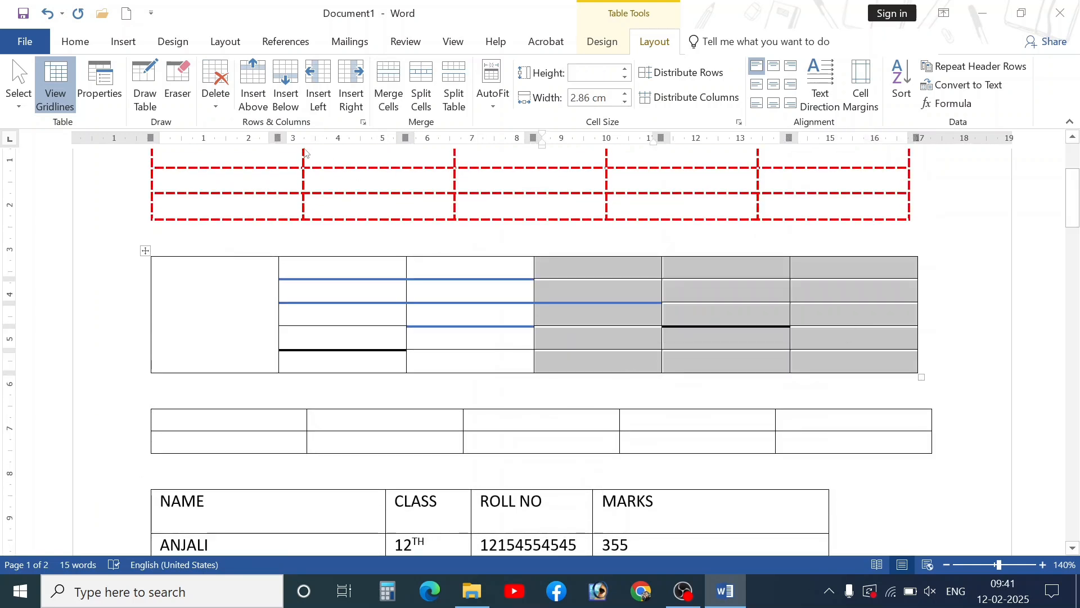
pyautogui.click(228, 105)
pyautogui.click(242, 144)
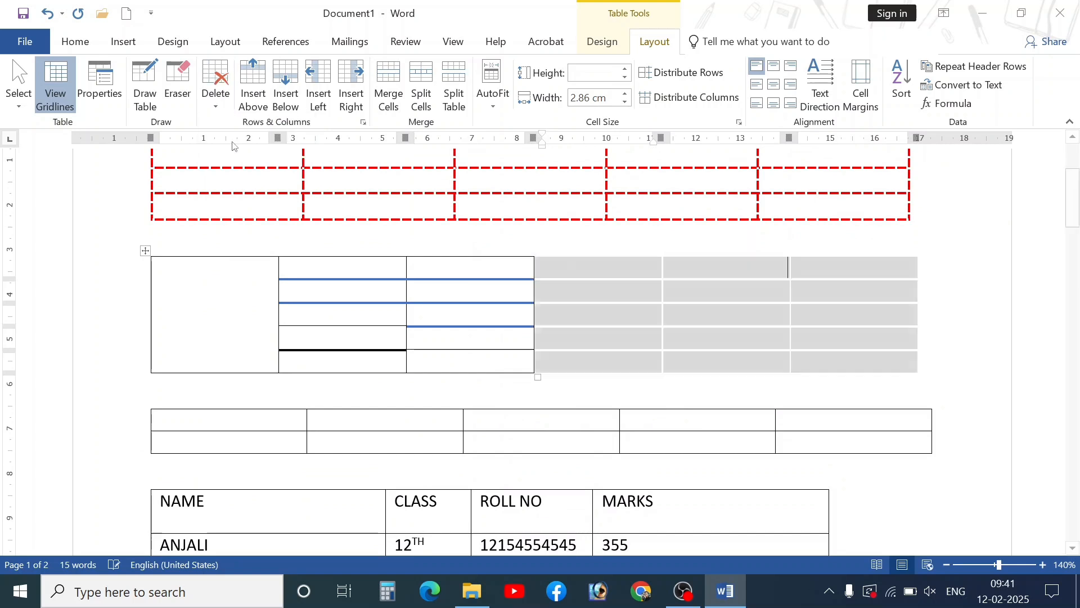
# - Delete the red table's empty last row and widen the blue-lined table across the page
pyautogui.click(290, 437)
pyautogui.scroll(-3, 304, 439)
pyautogui.scroll(4, 307, 449)
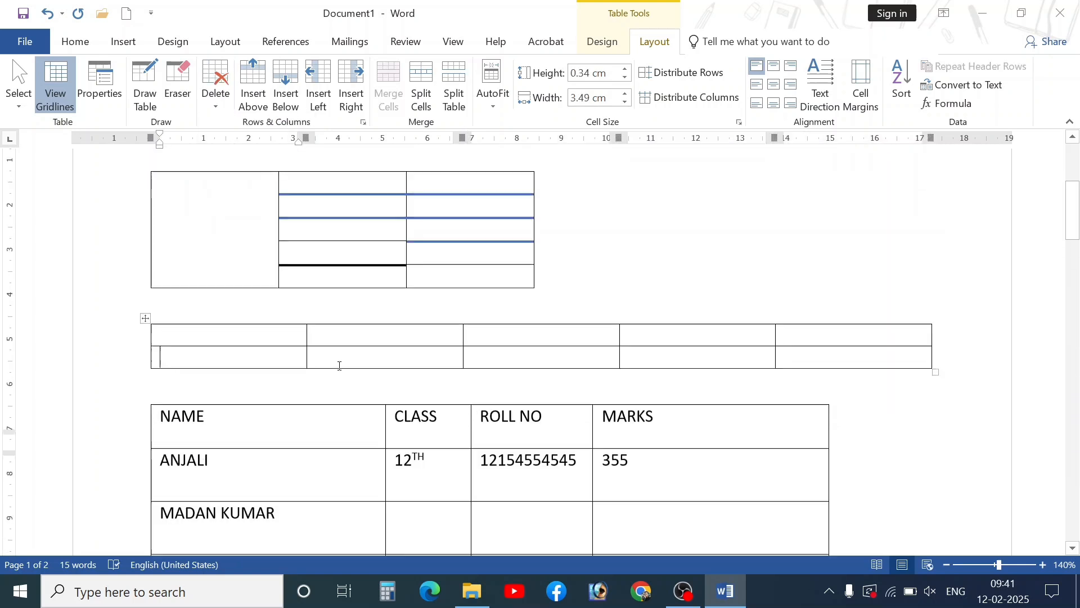
pyautogui.moveTo(265, 265); pyautogui.dragTo(833, 265)
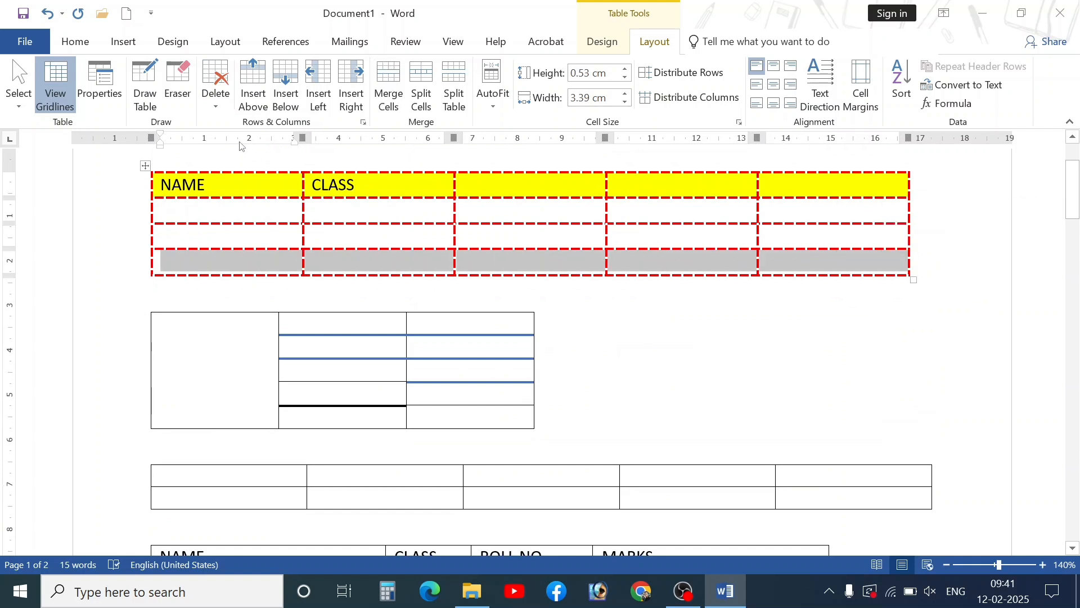
pyautogui.click(217, 98)
pyautogui.click(247, 163)
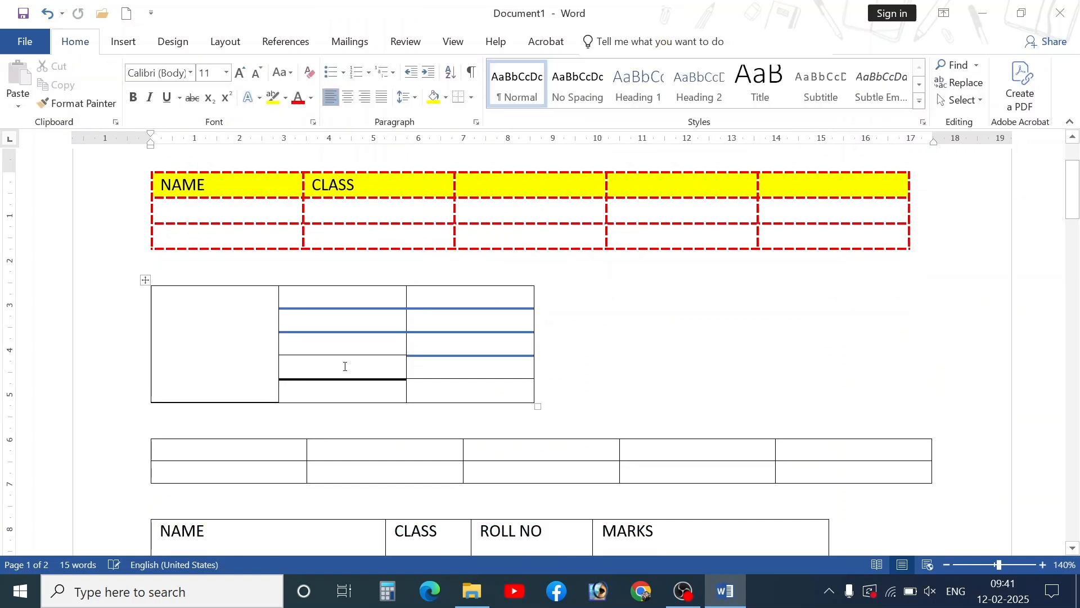
pyautogui.moveTo(537, 407); pyautogui.dragTo(918, 398)
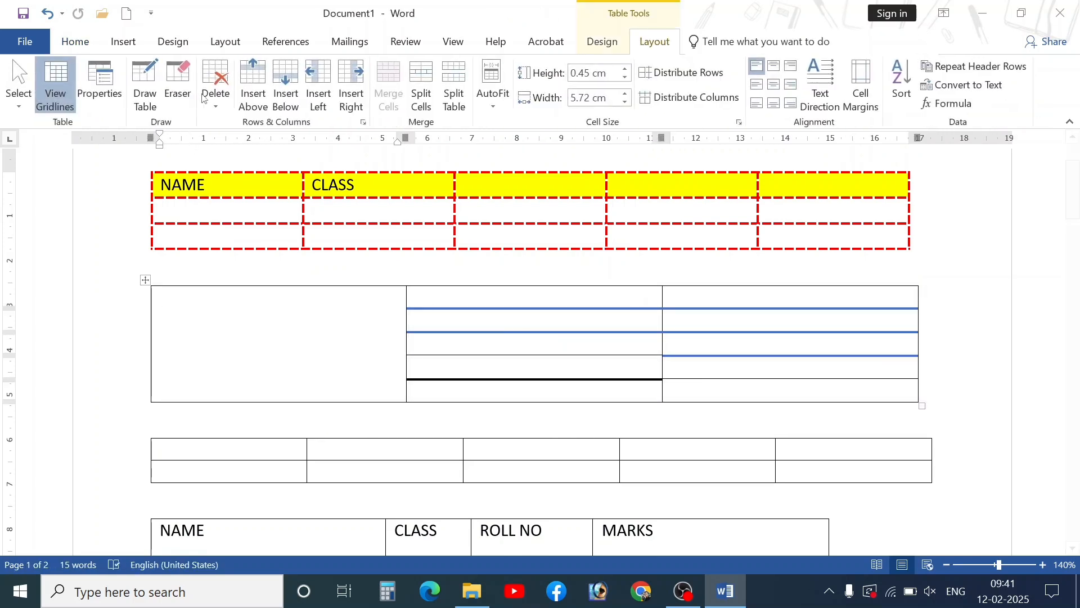
# - Dismiss the delete options and select cells in the blank two-row table
pyautogui.click(215, 90)
pyautogui.scroll(-5, 687, 357)
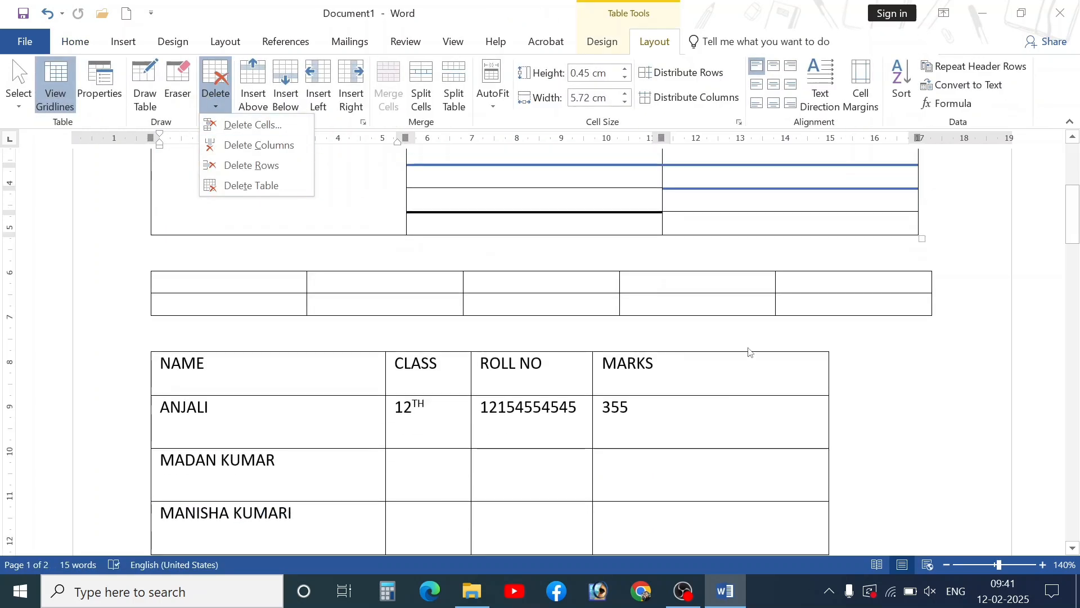
pyautogui.scroll(2, 750, 353)
pyautogui.press('Escape')
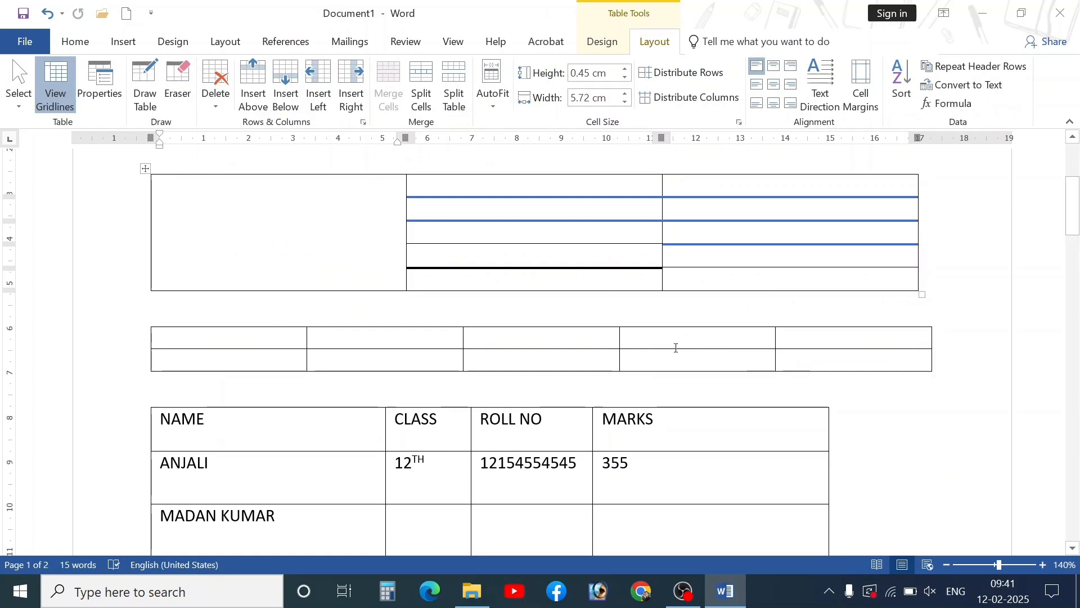
pyautogui.click(675, 359)
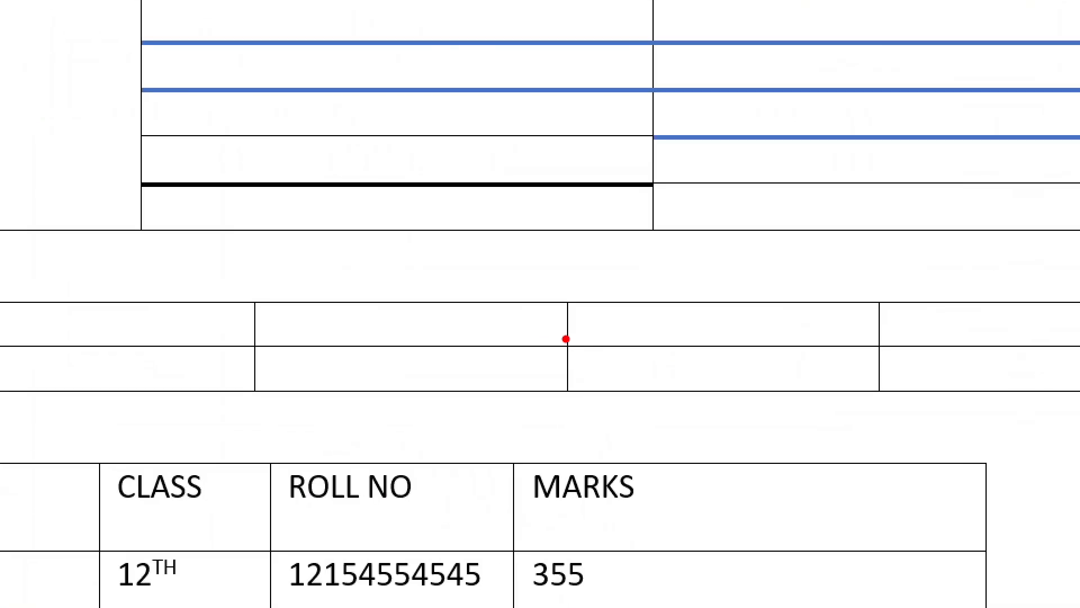
pyautogui.moveTo(566, 339); pyautogui.dragTo(748, 401)
pyautogui.press('e')
pyautogui.moveTo(561, 340)
pyautogui.mouseDown()
pyautogui.moveTo(673, 410)
pyautogui.moveTo(883, 400)
pyautogui.mouseUp()
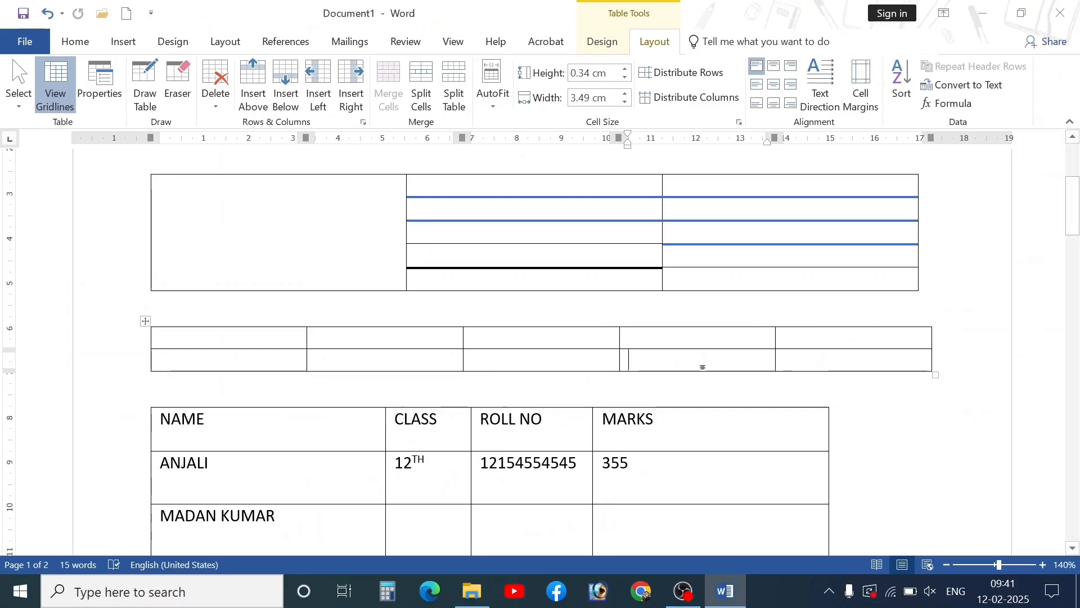
# - Delete a cell from the bottom row, undo it, and reopen Delete Cells
pyautogui.click(219, 98)
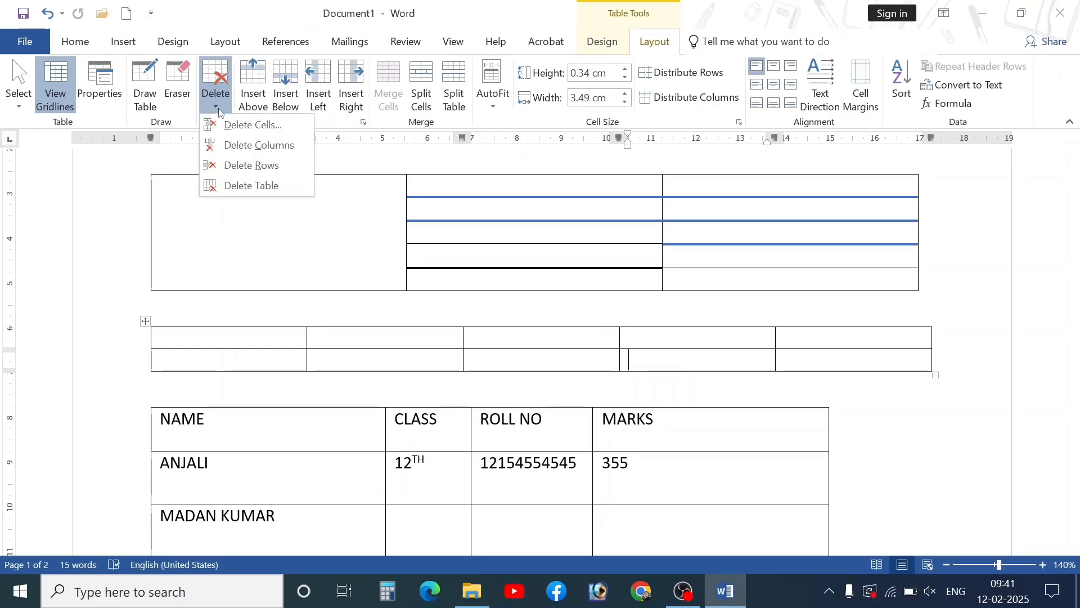
pyautogui.click(230, 126)
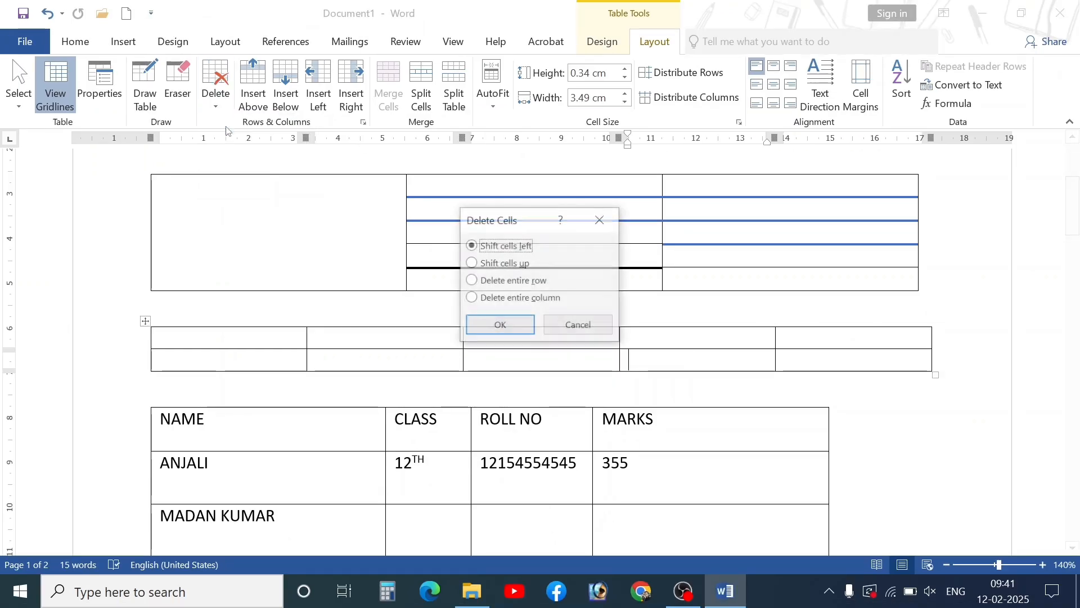
pyautogui.click(500, 327)
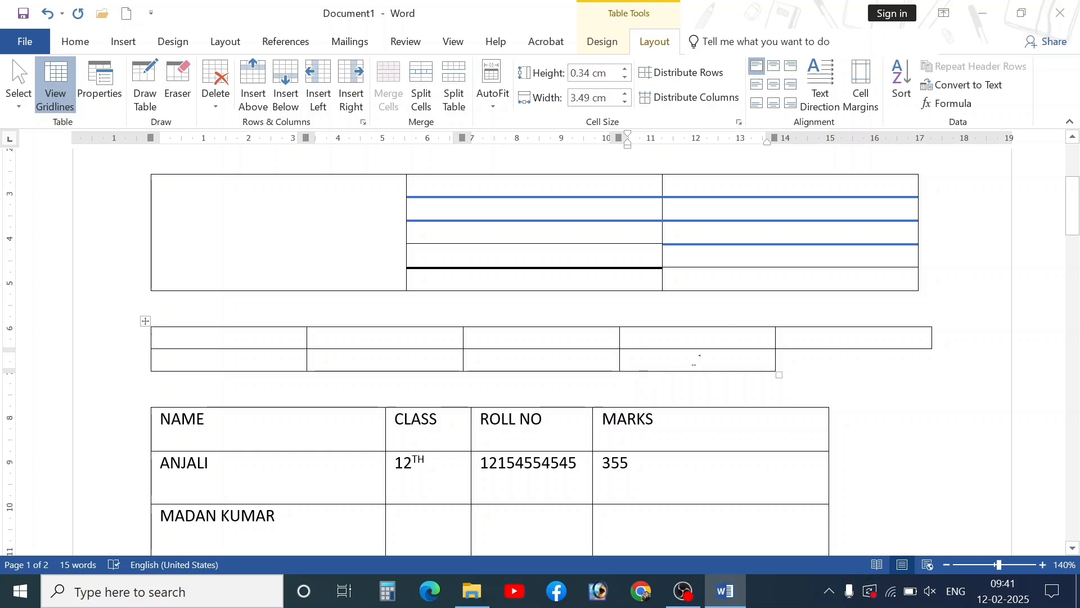
pyautogui.hotkey('ctrl', 'z')
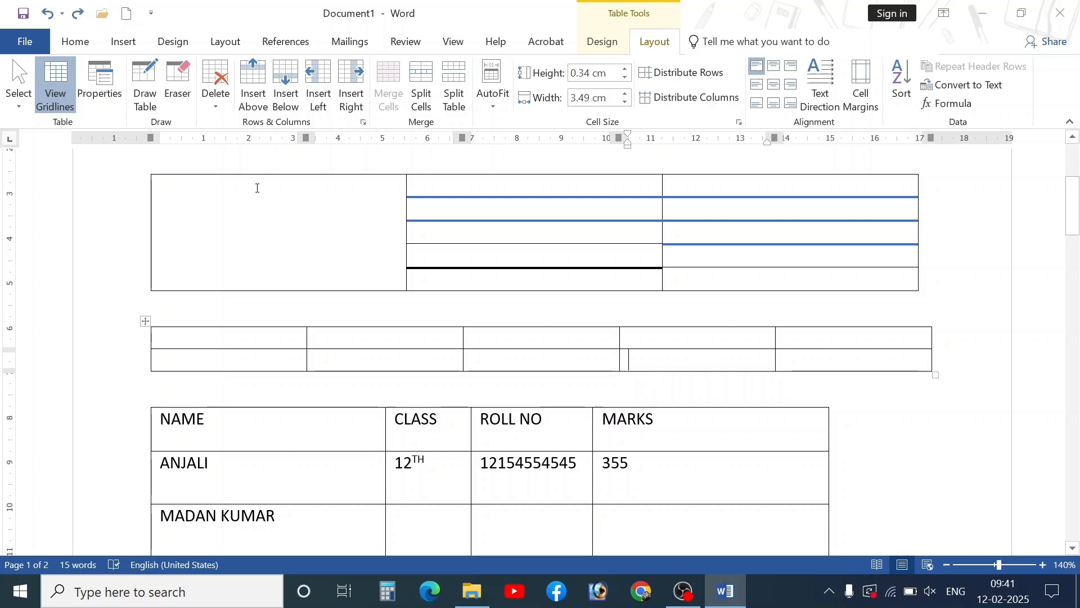
pyautogui.click(216, 90)
pyautogui.click(236, 128)
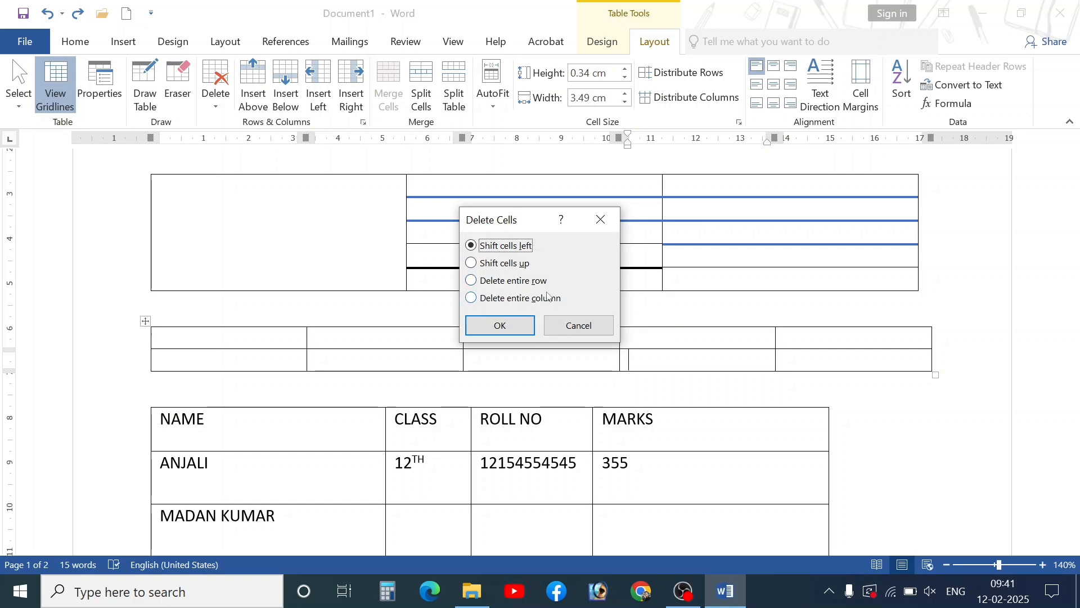
# - Try deleting the second row, then the rightmost column, via Delete Cells, undoing each
pyautogui.click(506, 282)
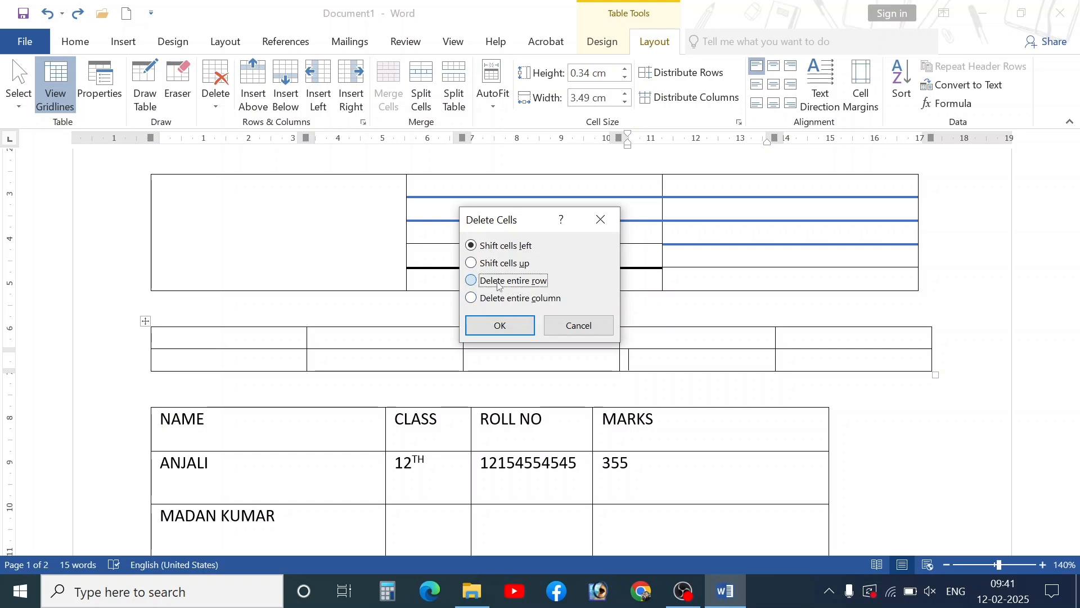
pyautogui.click(500, 325)
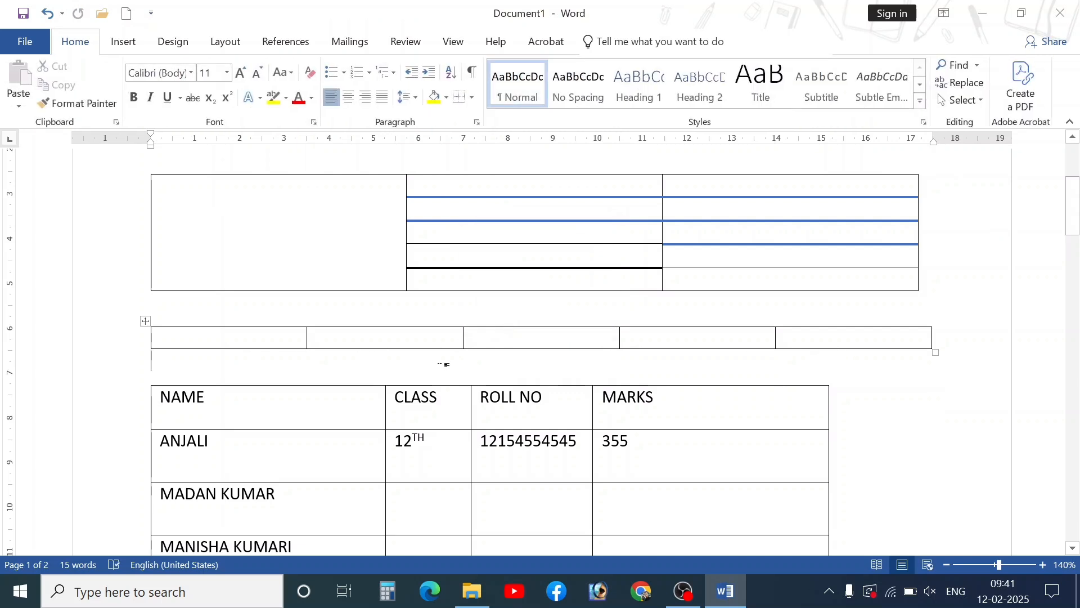
pyautogui.click(443, 355)
pyautogui.hotkey('ctrl', 'z')
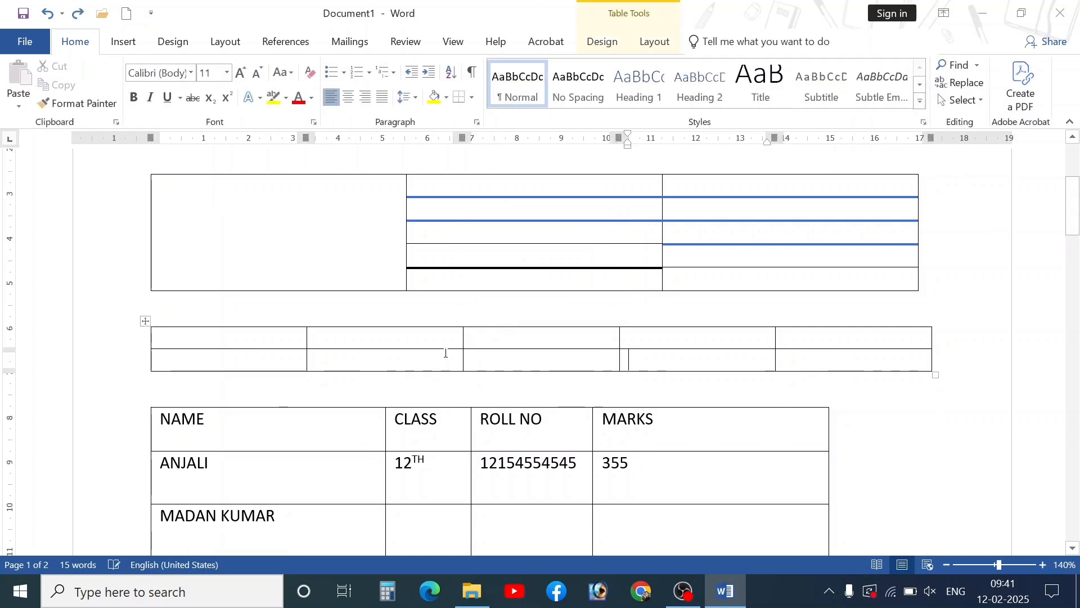
pyautogui.click(654, 41)
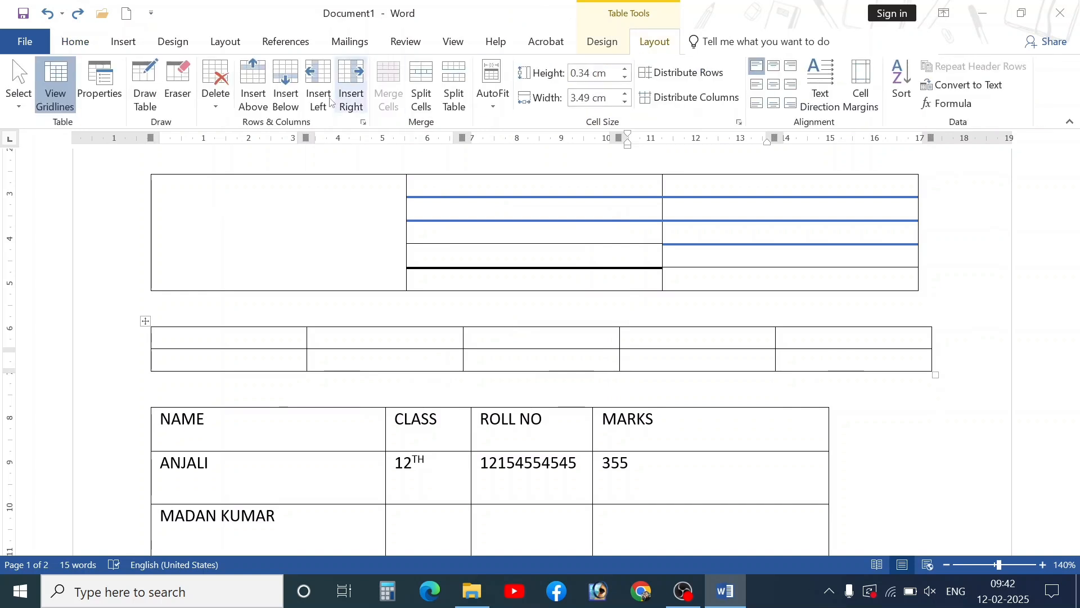
pyautogui.click(209, 108)
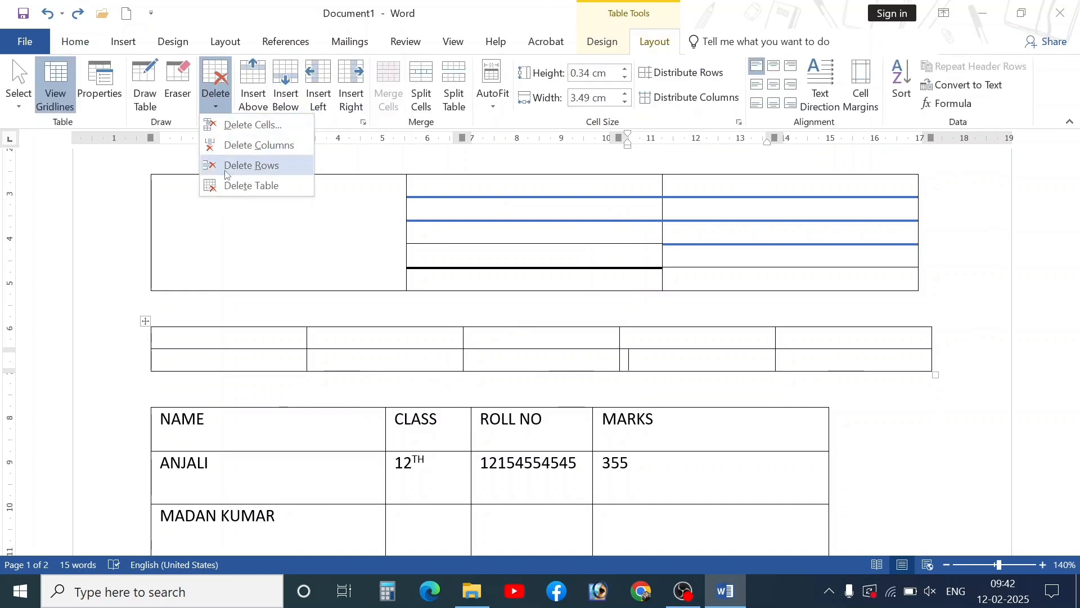
pyautogui.click(228, 124)
pyautogui.click(533, 298)
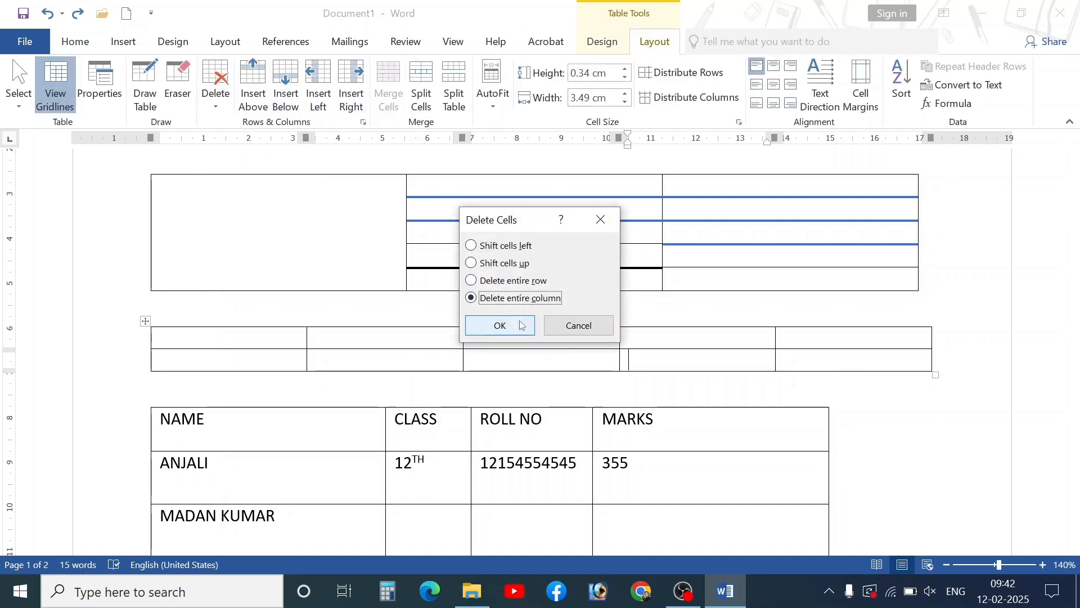
pyautogui.click(500, 325)
pyautogui.hotkey('ctrl', 'z')
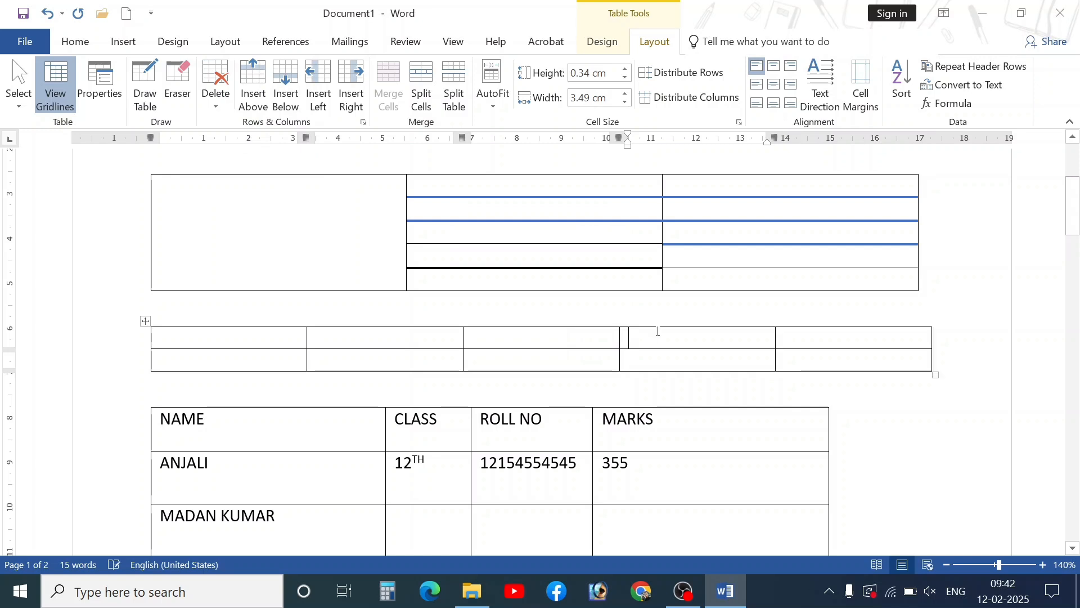
# - Delete the fourth column entirely and stretch the table wider to 4.24 cm columns
pyautogui.moveTo(677, 339); pyautogui.dragTo(671, 368)
pyautogui.click(680, 364)
pyautogui.click(669, 367)
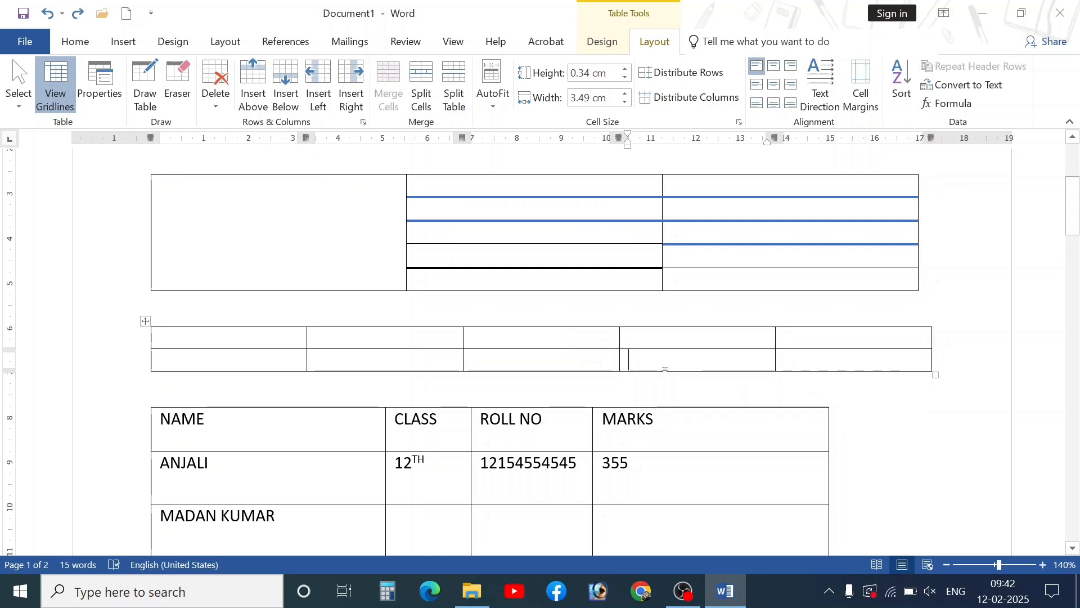
pyautogui.click(215, 93)
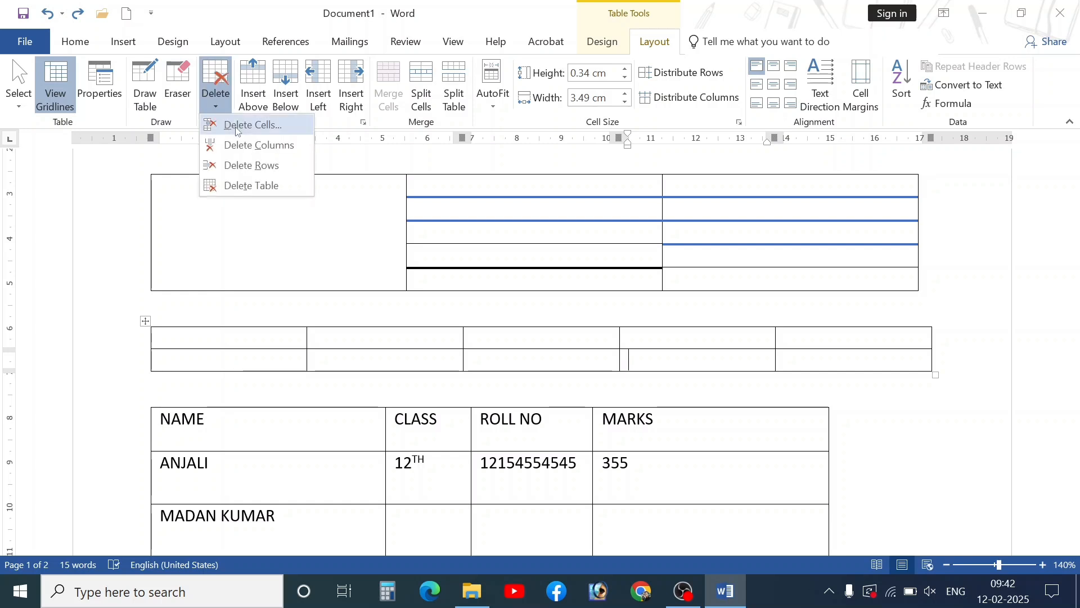
pyautogui.click(248, 189)
pyautogui.click(471, 298)
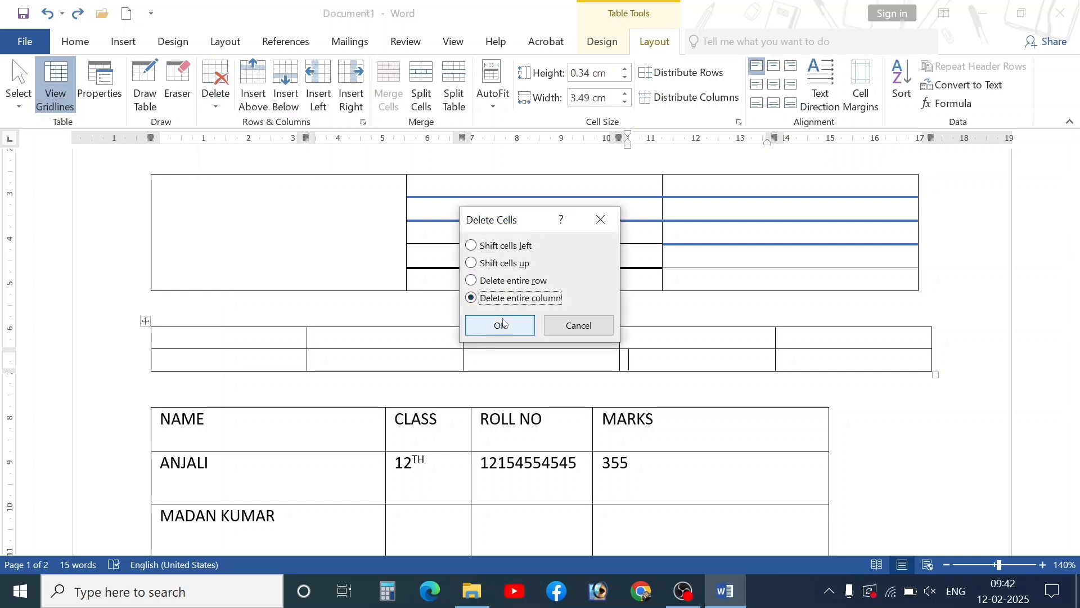
pyautogui.click(504, 325)
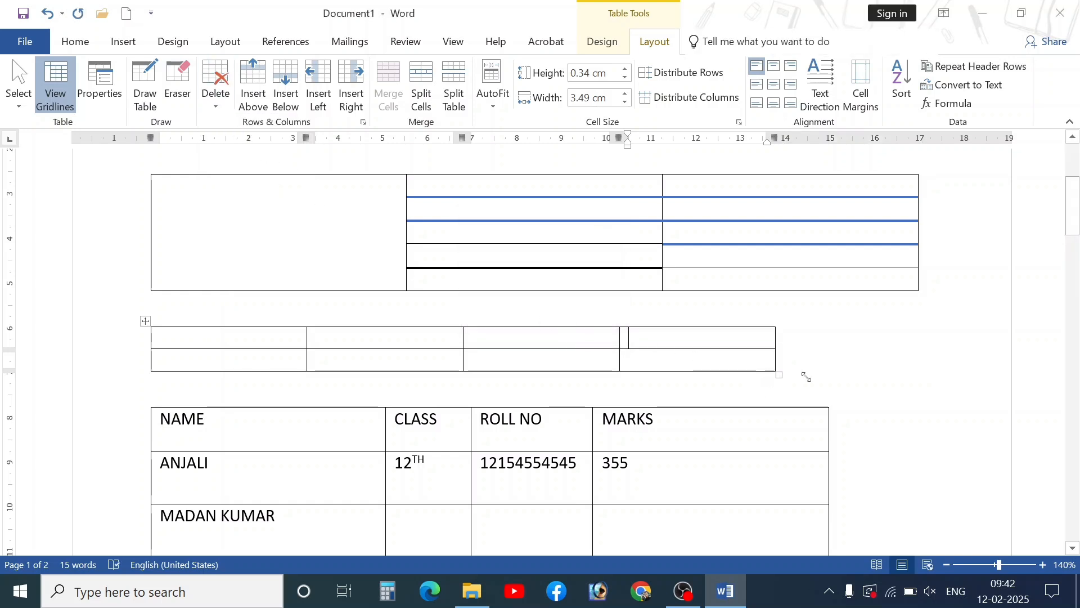
pyautogui.moveTo(806, 376); pyautogui.dragTo(909, 374)
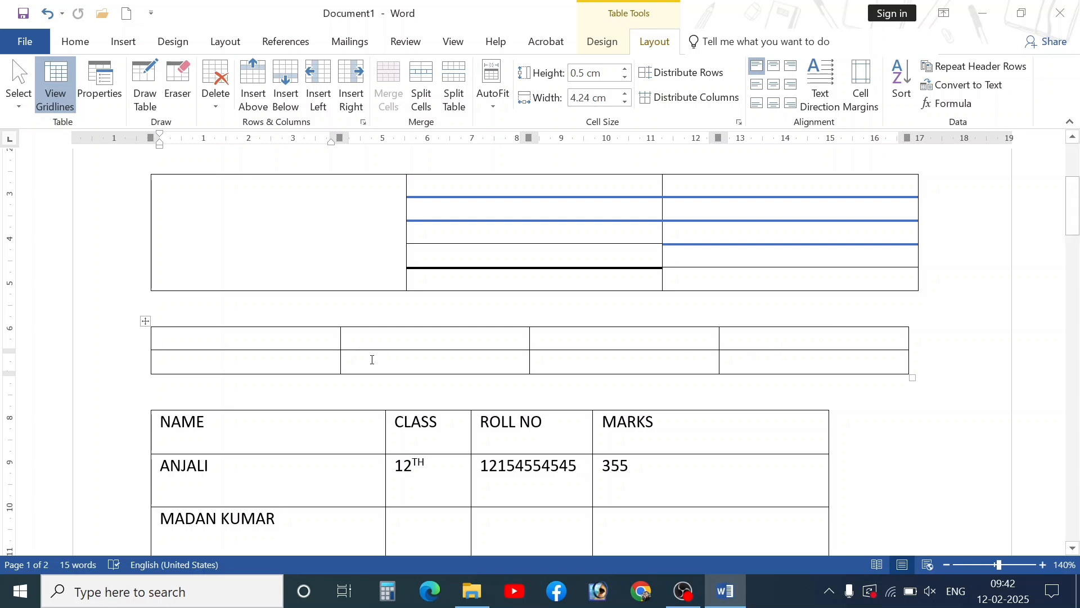
# - Select and delete the middle bordered table
pyautogui.scroll(3, 261, 169)
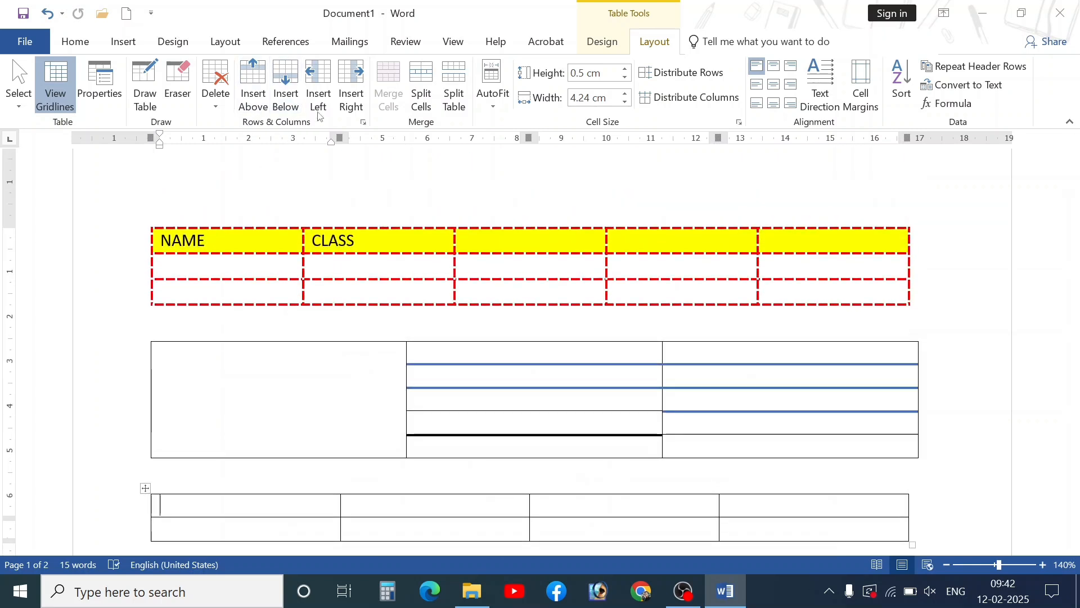
pyautogui.scroll(-2, 152, 330)
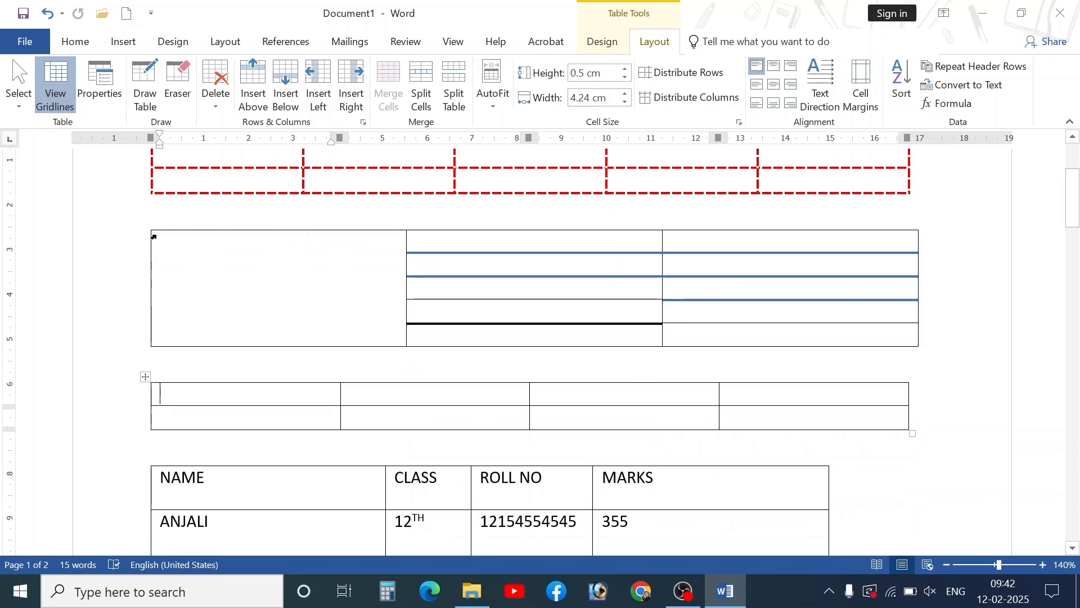
pyautogui.click(162, 250)
pyautogui.click(149, 224)
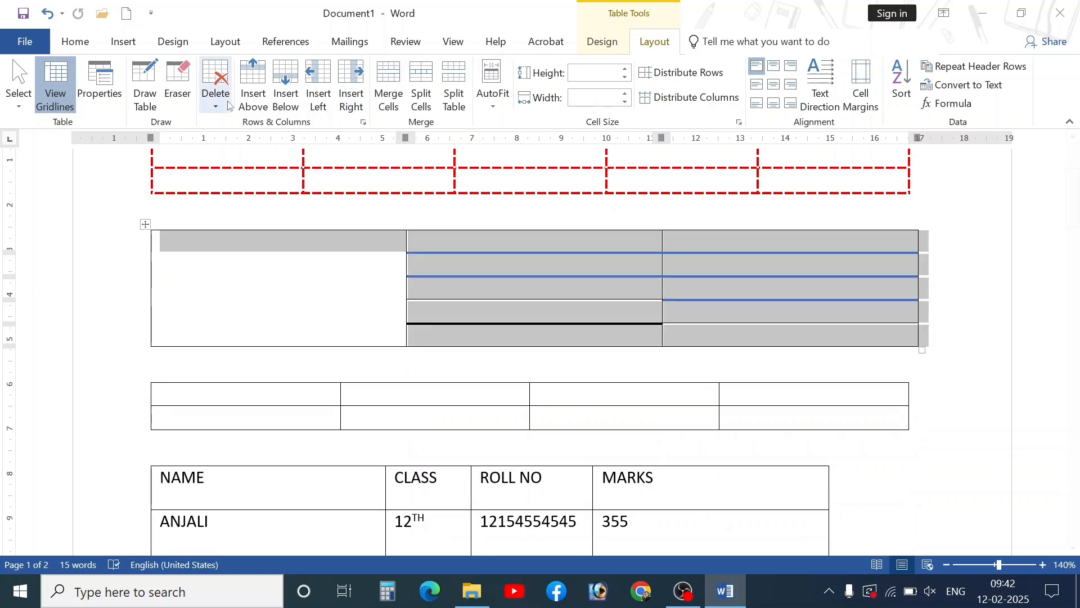
pyautogui.click(217, 96)
pyautogui.click(262, 184)
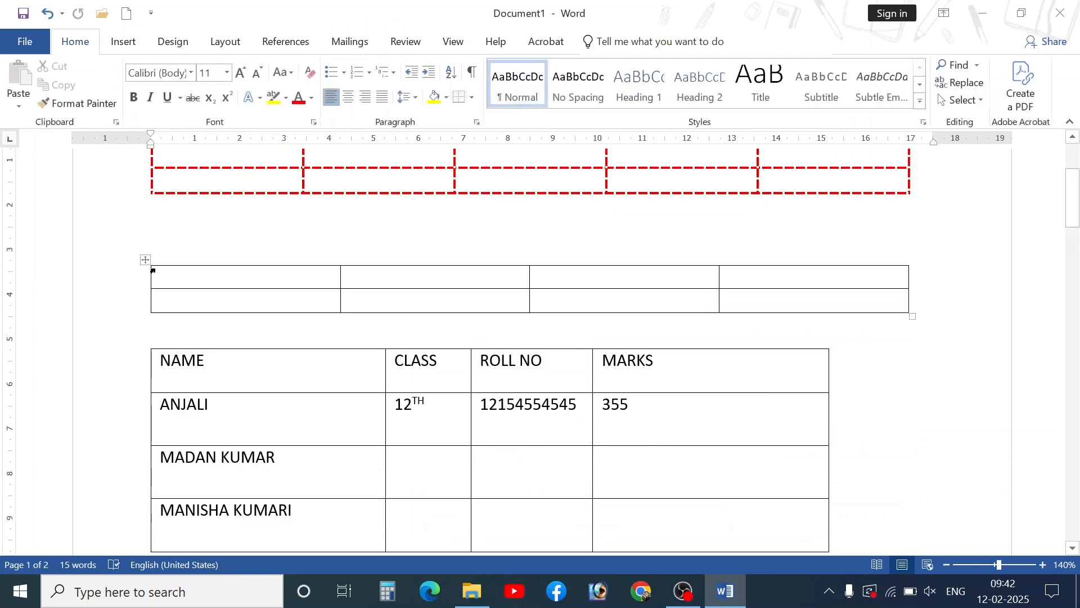
# - Delete the empty four-column table and the lower NAME, CLASS, ROLL NO, MARKS table
pyautogui.click(146, 260)
pyautogui.click(224, 107)
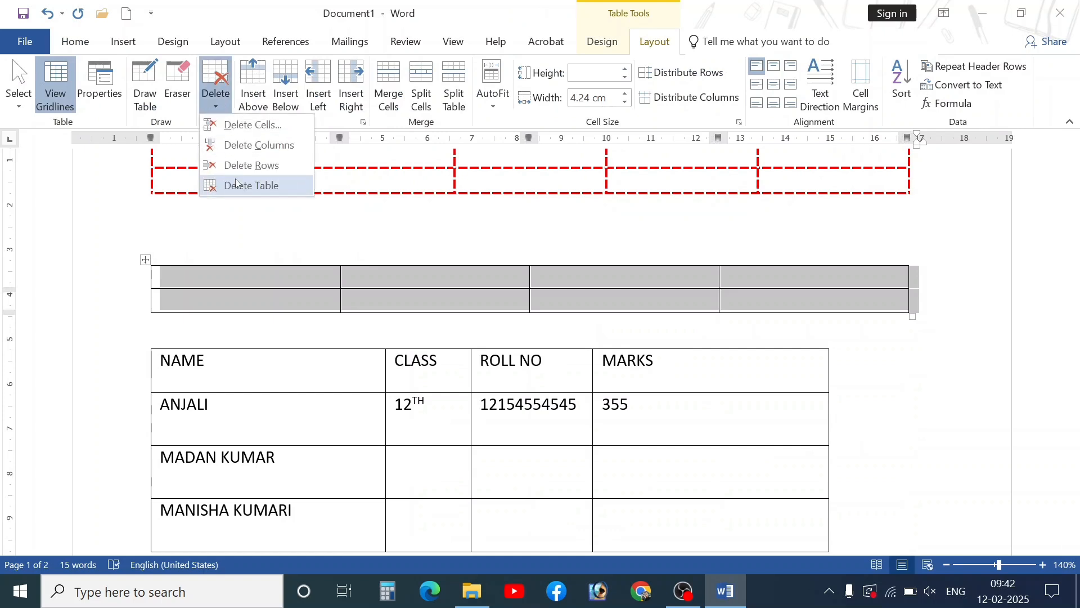
pyautogui.click(241, 184)
pyautogui.click(146, 295)
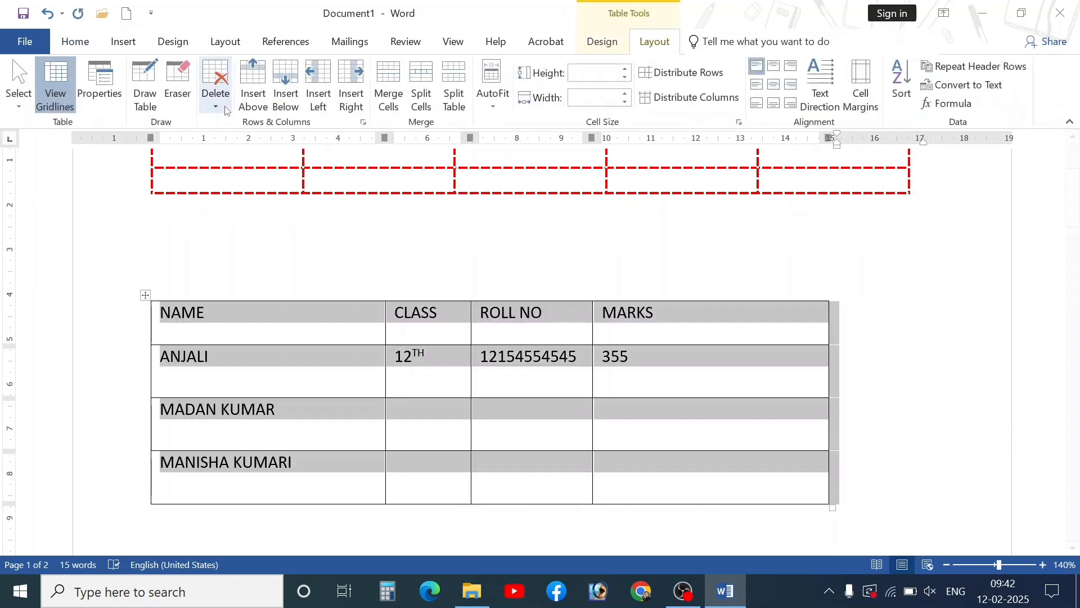
pyautogui.click(217, 98)
pyautogui.click(241, 185)
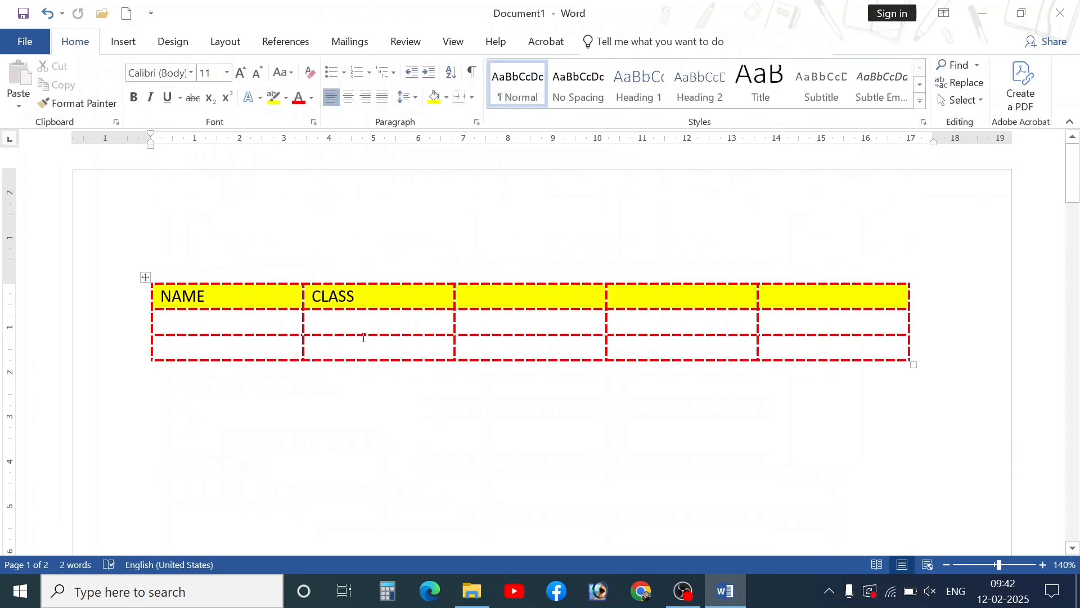
pyautogui.click(479, 301)
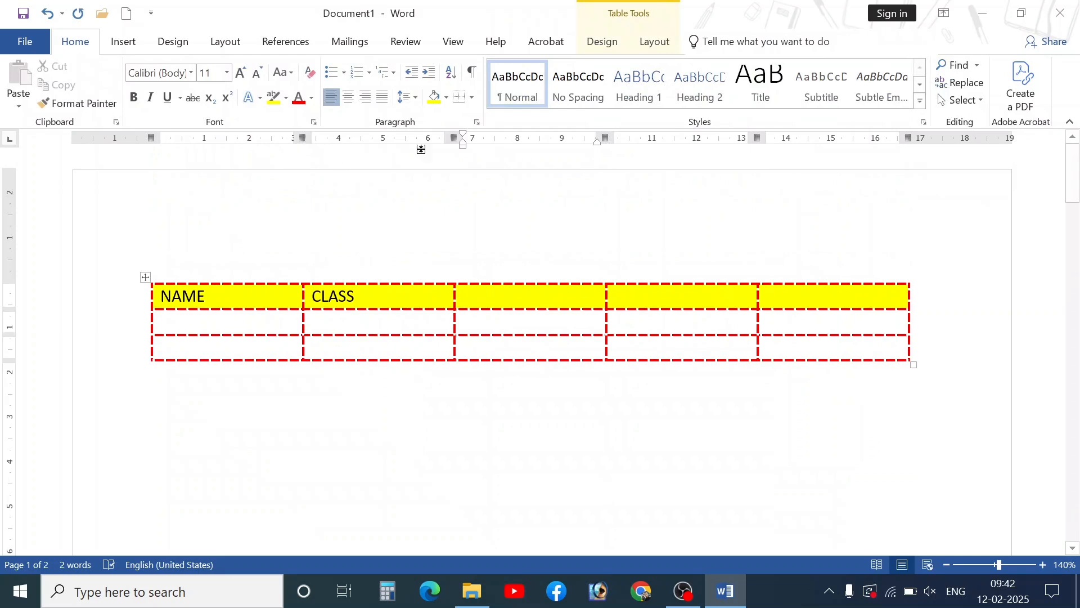
# - Bring up the table layout options and dismiss them without applying changes
pyautogui.click(654, 42)
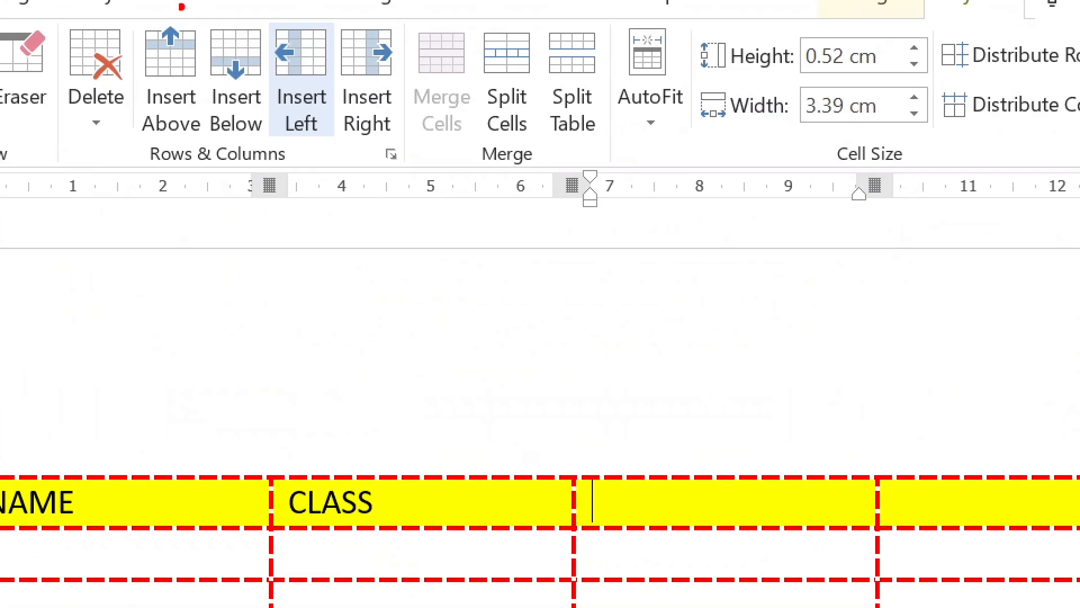
pyautogui.moveTo(139, 0)
pyautogui.mouseDown()
pyautogui.moveTo(185, 26)
pyautogui.moveTo(294, 141)
pyautogui.mouseUp()
pyautogui.press('e')
pyautogui.moveTo(133, 5); pyautogui.dragTo(243, 131)
pyautogui.press('e')
pyautogui.moveTo(127, 9)
pyautogui.mouseDown()
pyautogui.moveTo(339, 187)
pyautogui.moveTo(393, 181)
pyautogui.moveTo(407, 167)
pyautogui.mouseUp()
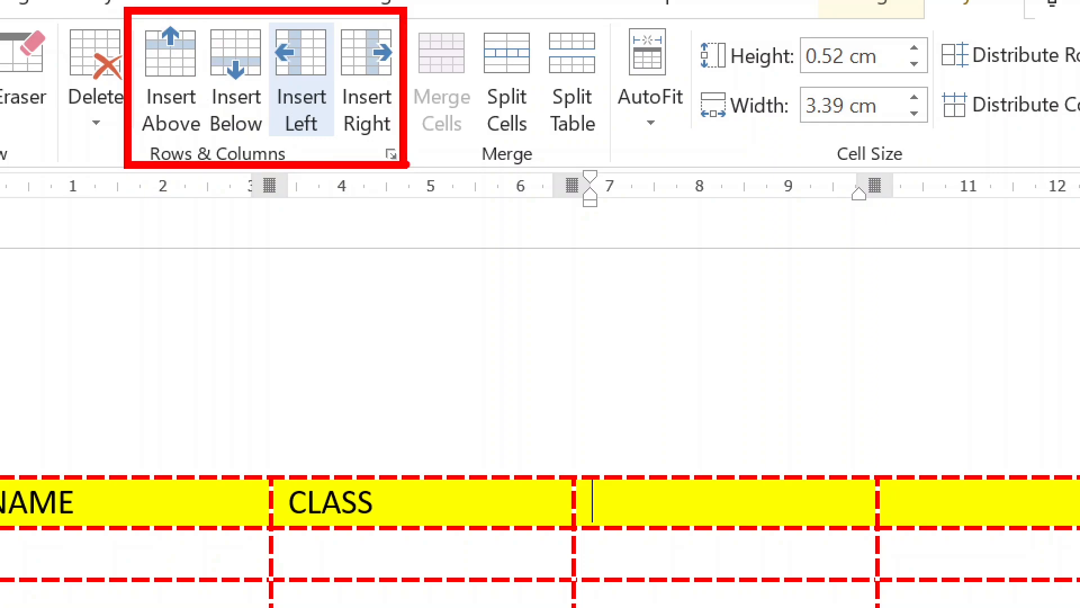
pyautogui.press('Escape')
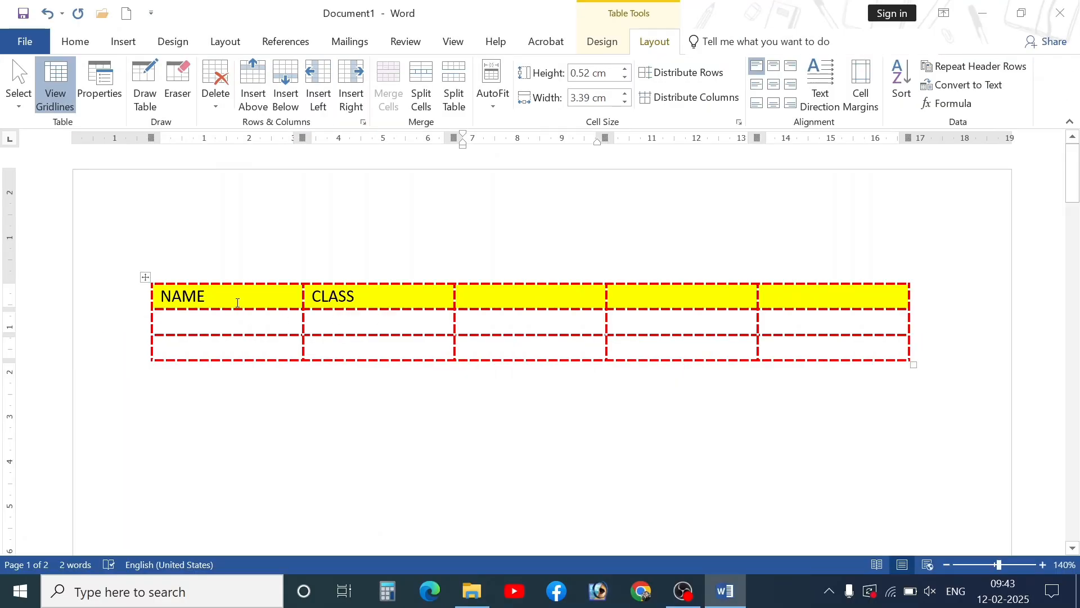
# - Enter ROLL NO, MARKS and %AGE in the third, fourth and fifth header cells
pyautogui.write('ROLL NO')
pyautogui.press('Tab')
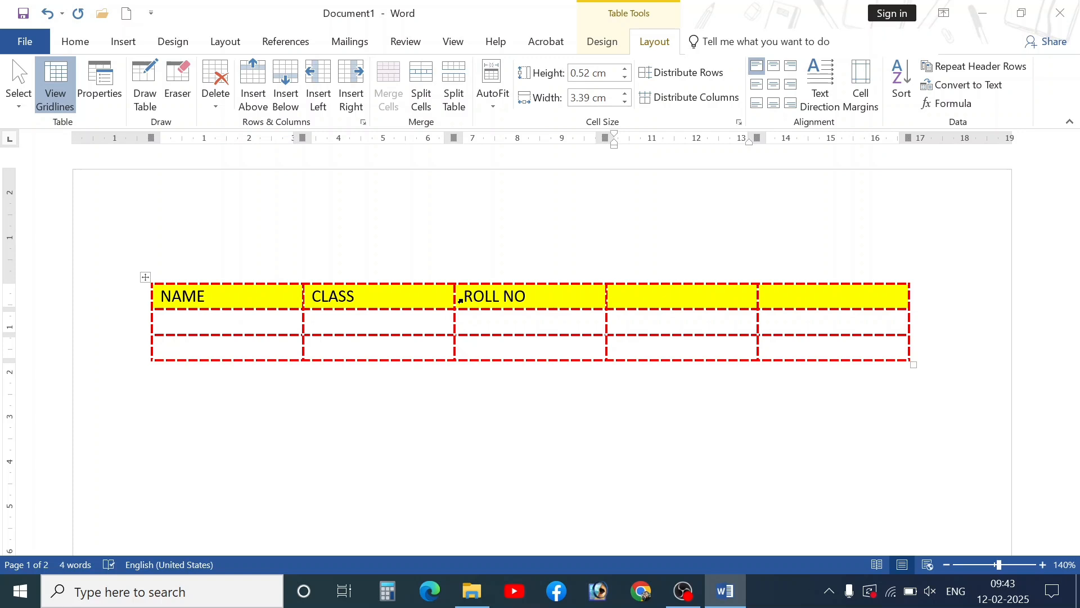
pyautogui.write('MARS')
pyautogui.press('BackSpace')
pyautogui.write('K')
pyautogui.press('BackSpace')
pyautogui.write('KS')
pyautogui.press('Tab')
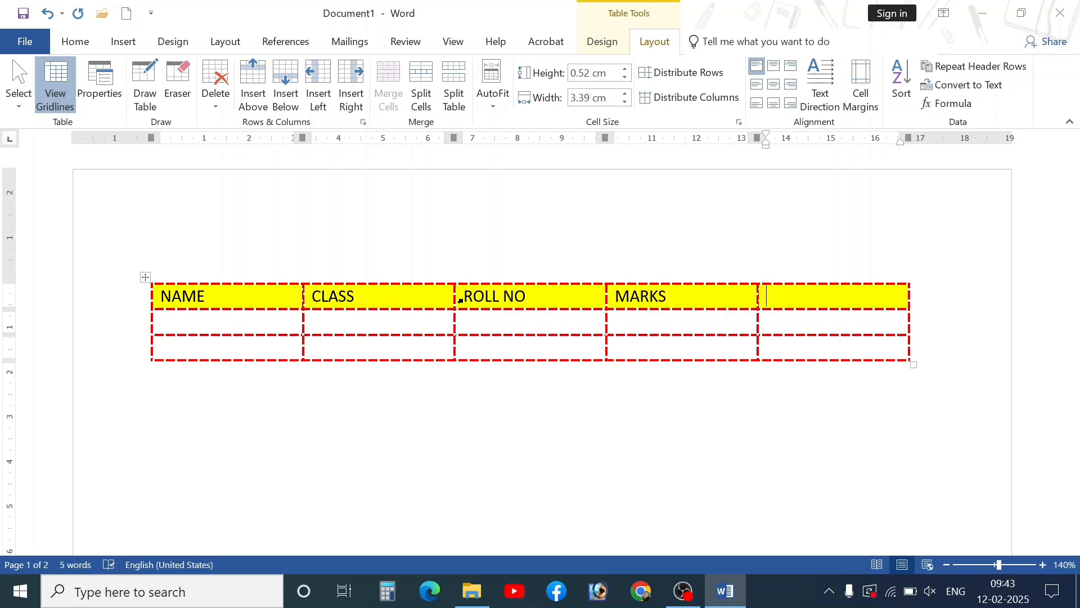
pyautogui.write('%AGE')
pyautogui.click(235, 292)
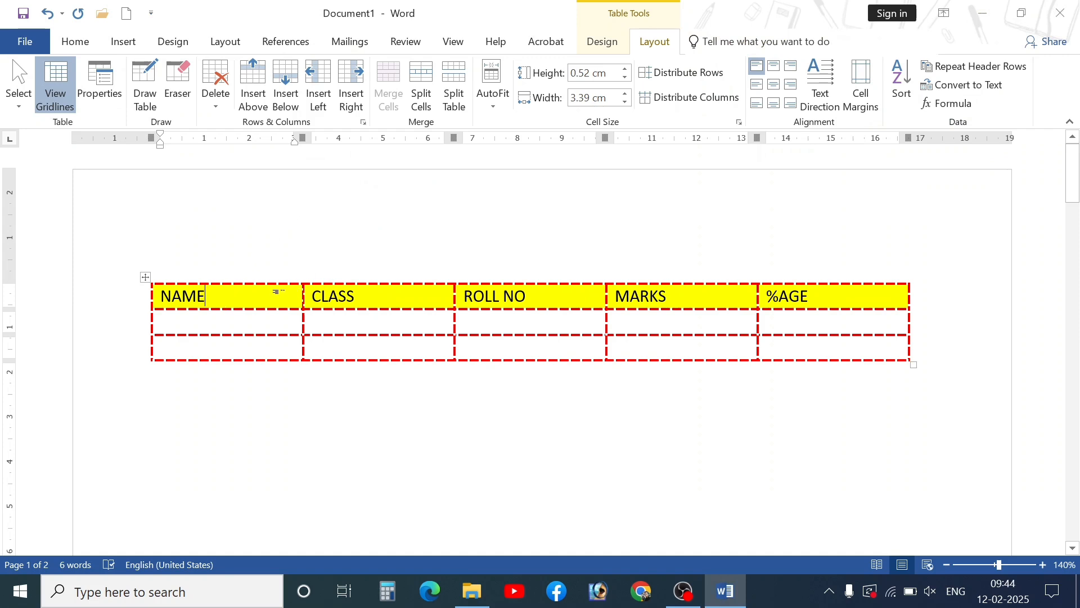
# - Insert a FATHER NAME column between NAME and CLASS
pyautogui.click(351, 96)
pyautogui.click(342, 303)
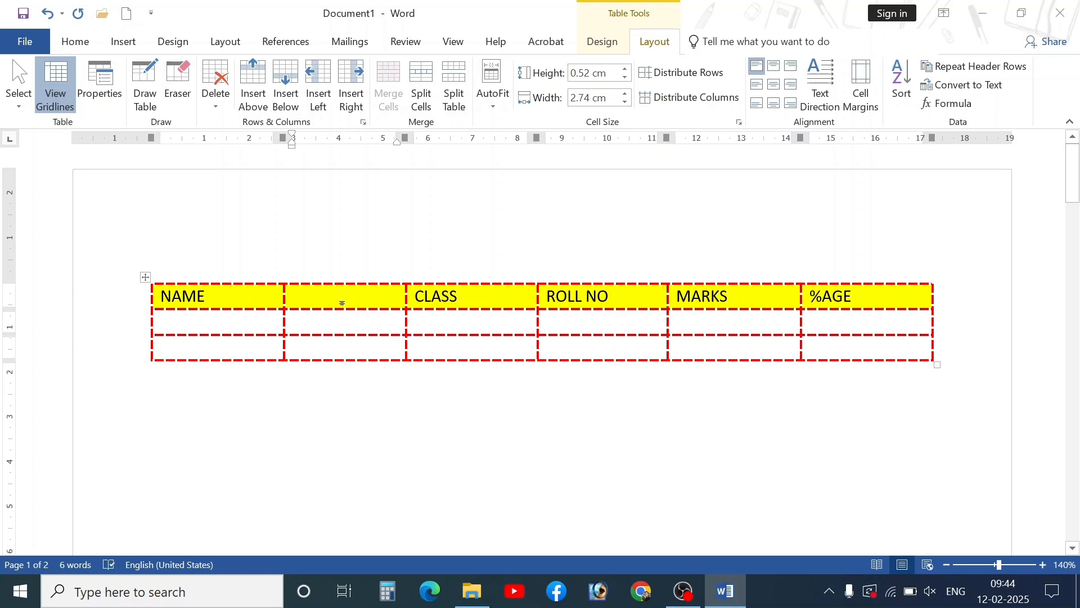
pyautogui.write('FATHER NAME')
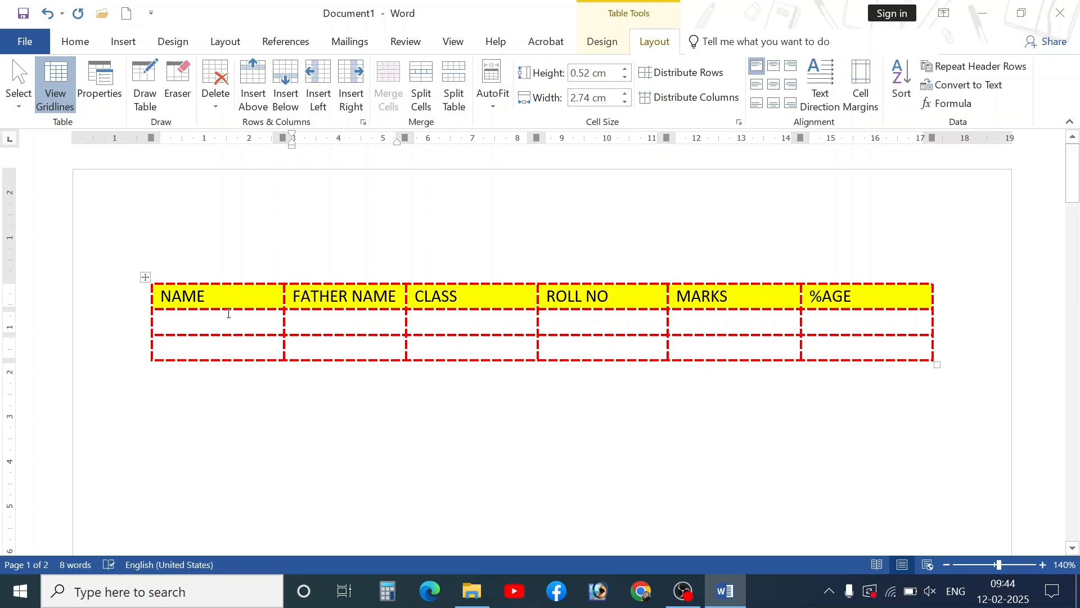
# - Add an SR.NO column before NAME as the new first column
pyautogui.click(206, 296)
pyautogui.click(320, 105)
pyautogui.click(219, 288)
pyautogui.write('SR')
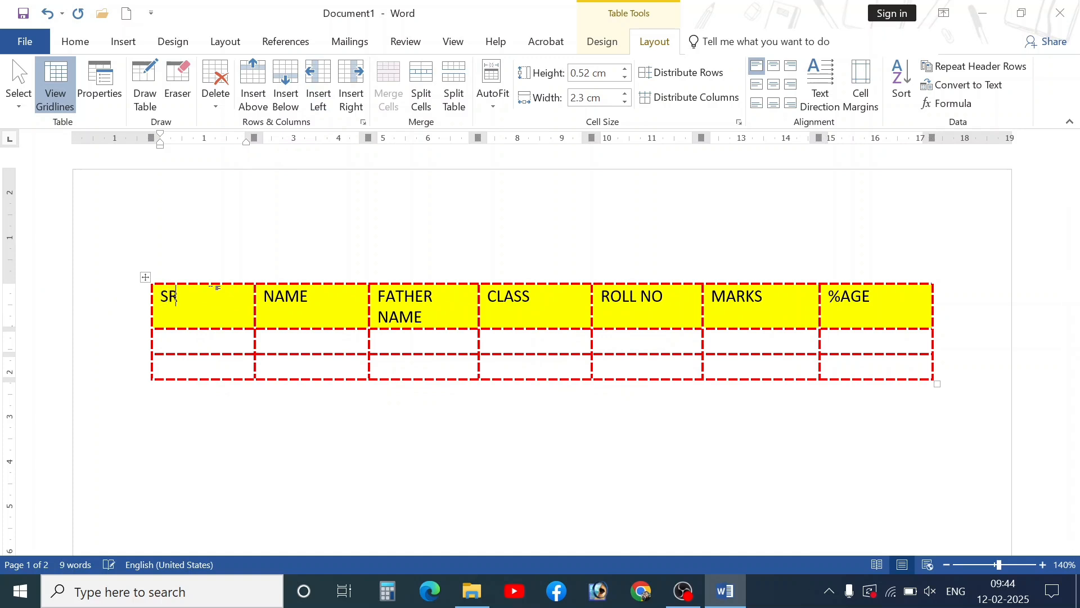
pyautogui.write('.NO')
pyautogui.press('Tab')
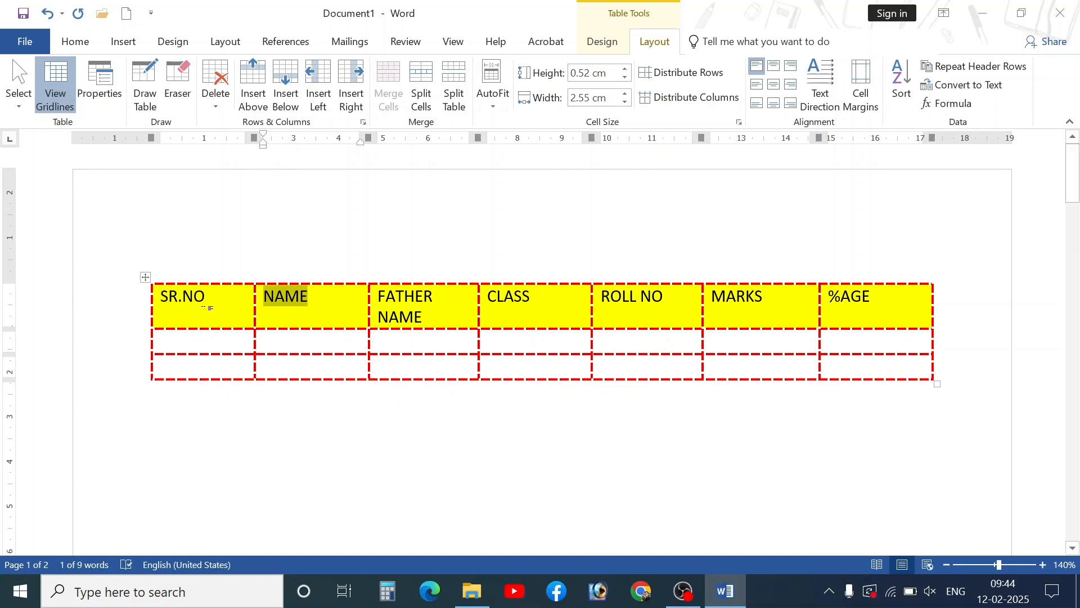
# - Narrow the SR.NO column and widen FATHER NAME so its header fits on one line
pyautogui.click(208, 308)
pyautogui.moveTo(255, 304); pyautogui.dragTo(229, 299)
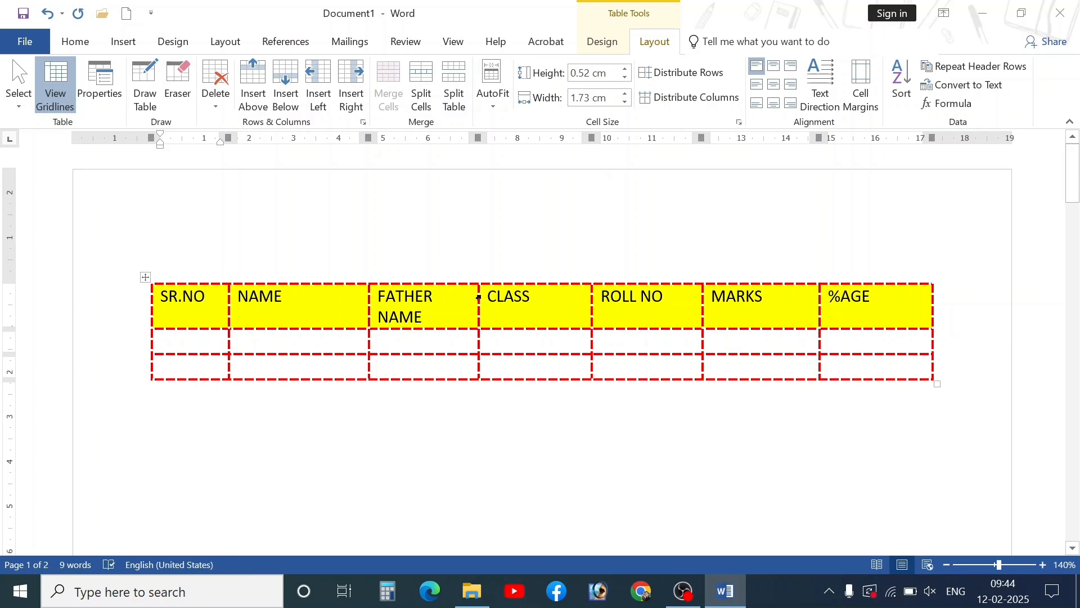
pyautogui.doubleClick(479, 297)
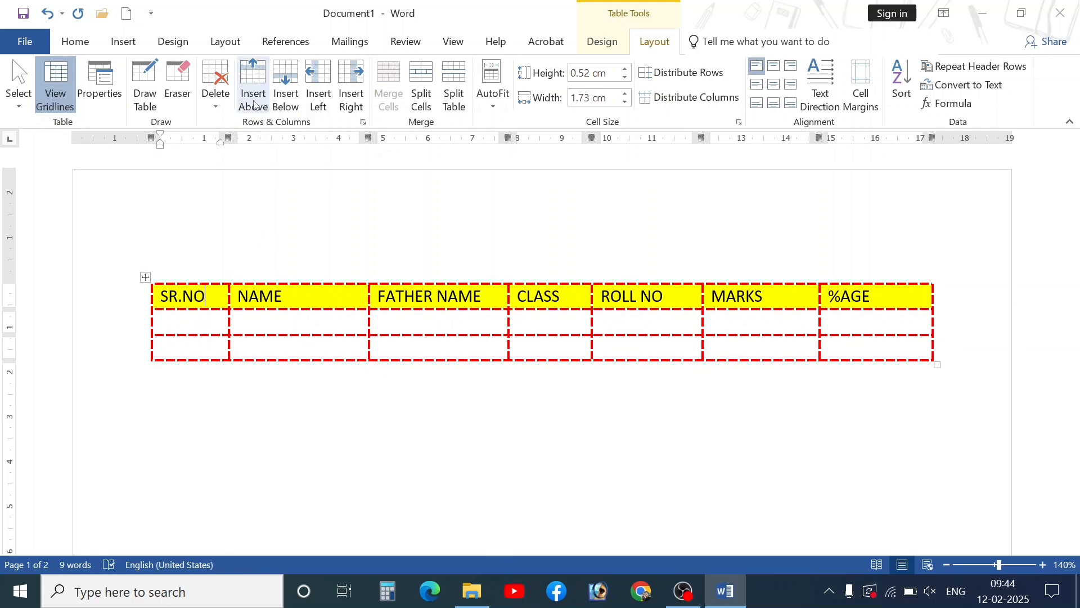
# - Number the first two data rows 1 and 2, with names ANJU and ANISH
pyautogui.click(208, 319)
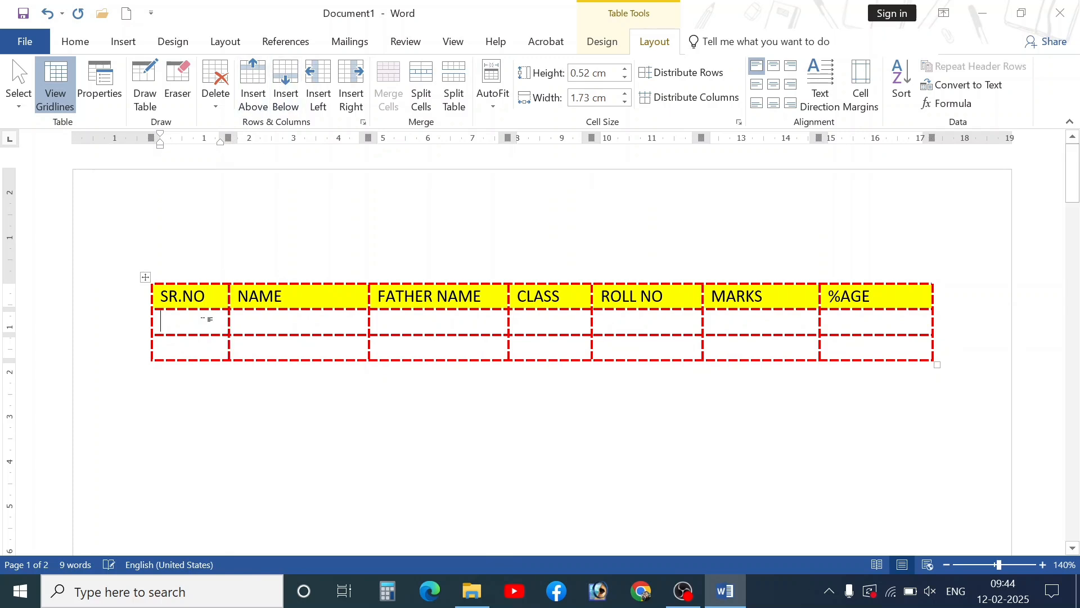
pyautogui.write('1')
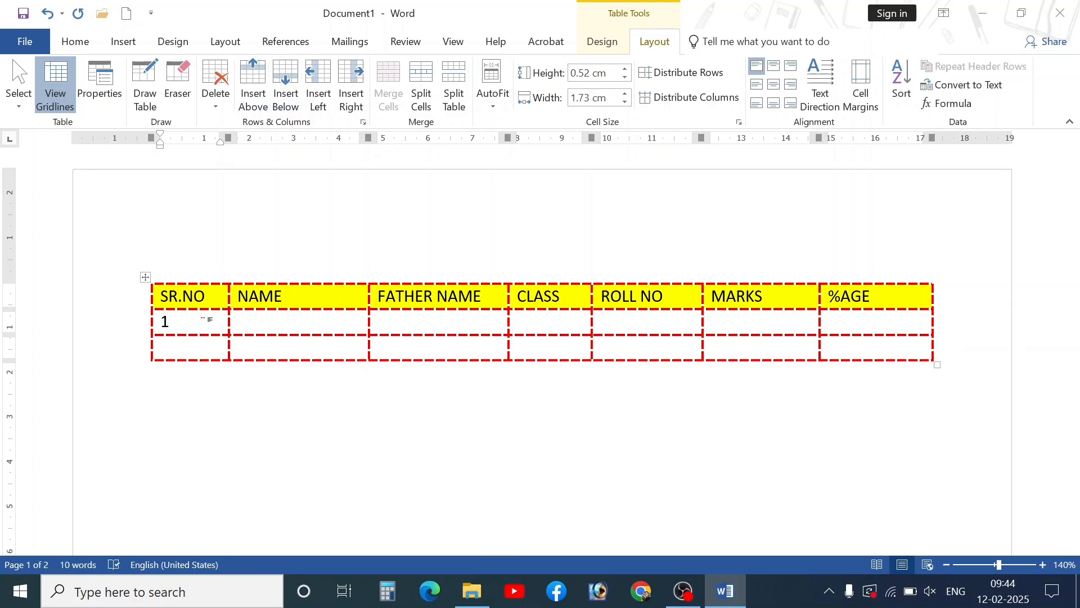
pyautogui.press('Down')
pyautogui.write('2')
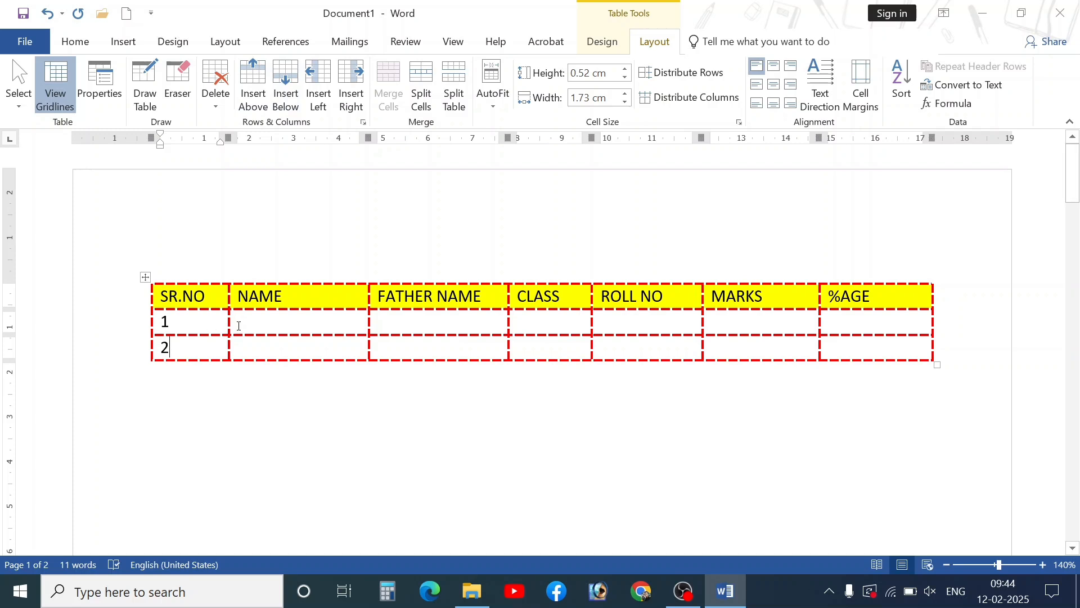
pyautogui.click(238, 326)
pyautogui.write('ANJU')
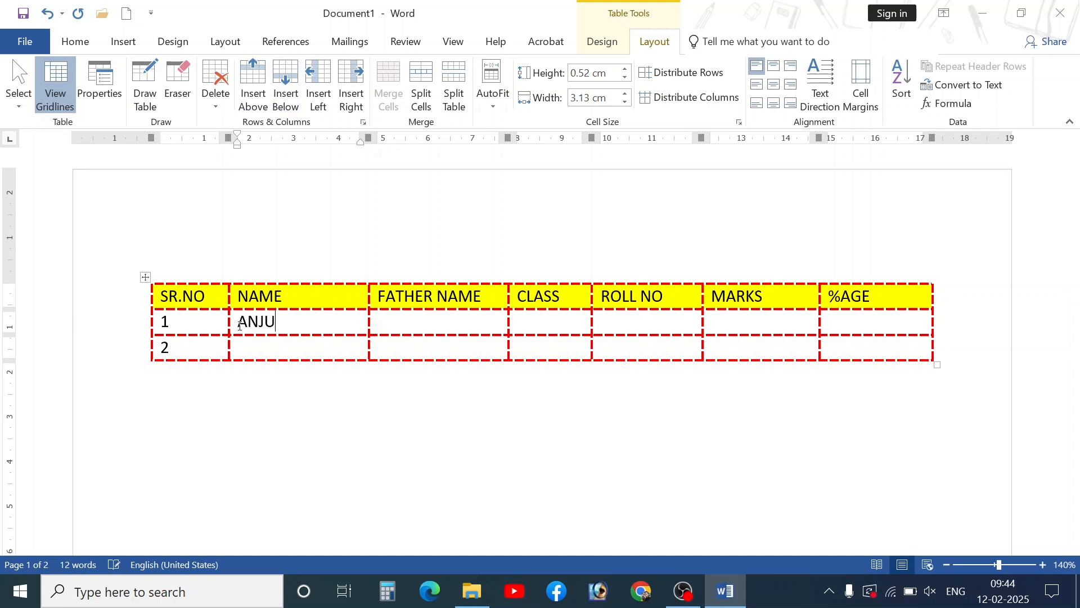
pyautogui.press('Down')
pyautogui.write('ANISH')
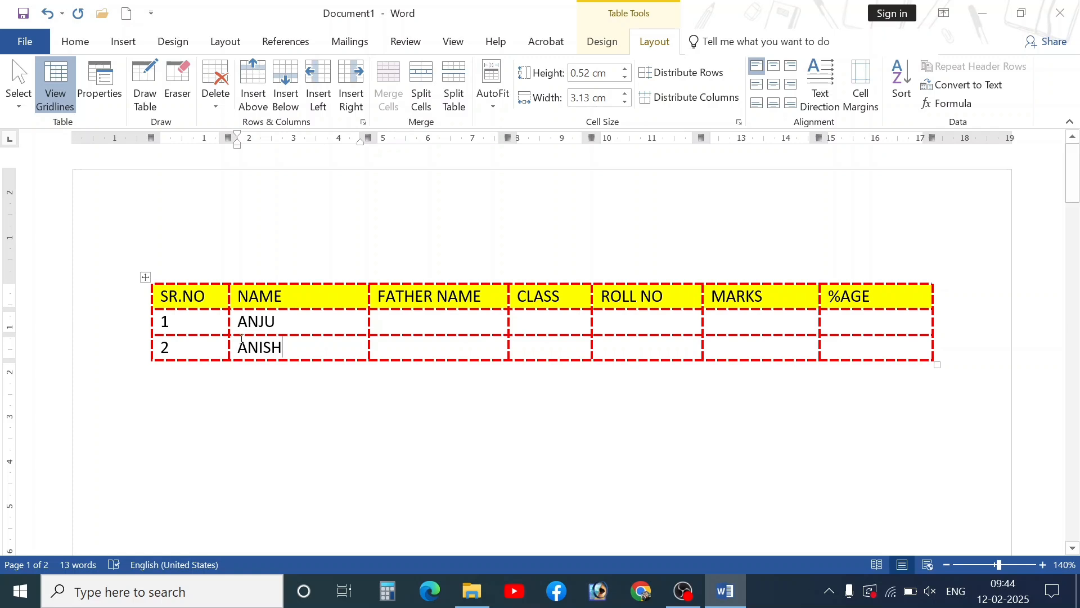
# - Select table rows, then return the caret to the first data row
pyautogui.click(287, 324)
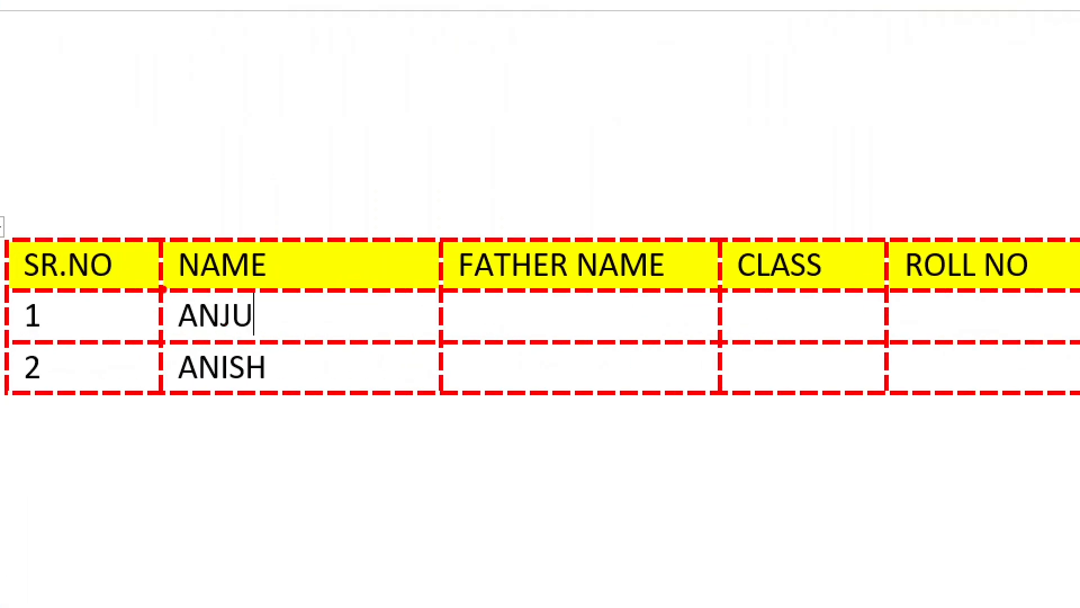
pyautogui.moveTo(165, 287)
pyautogui.mouseDown()
pyautogui.moveTo(251, 341)
pyautogui.moveTo(284, 338)
pyautogui.mouseUp()
pyautogui.moveTo(163, 342); pyautogui.dragTo(300, 392)
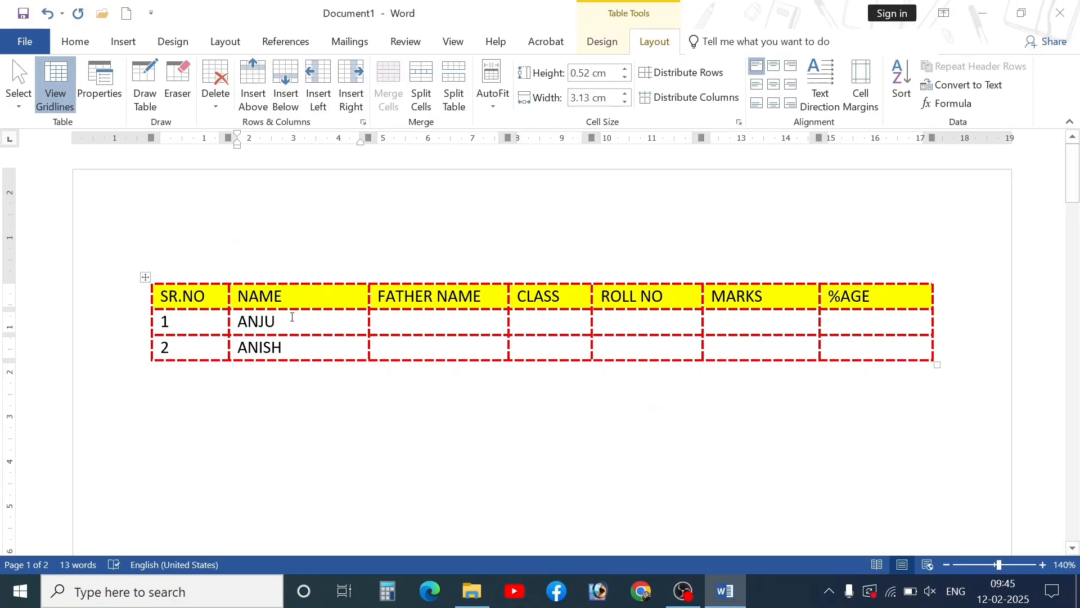
pyautogui.click(289, 319)
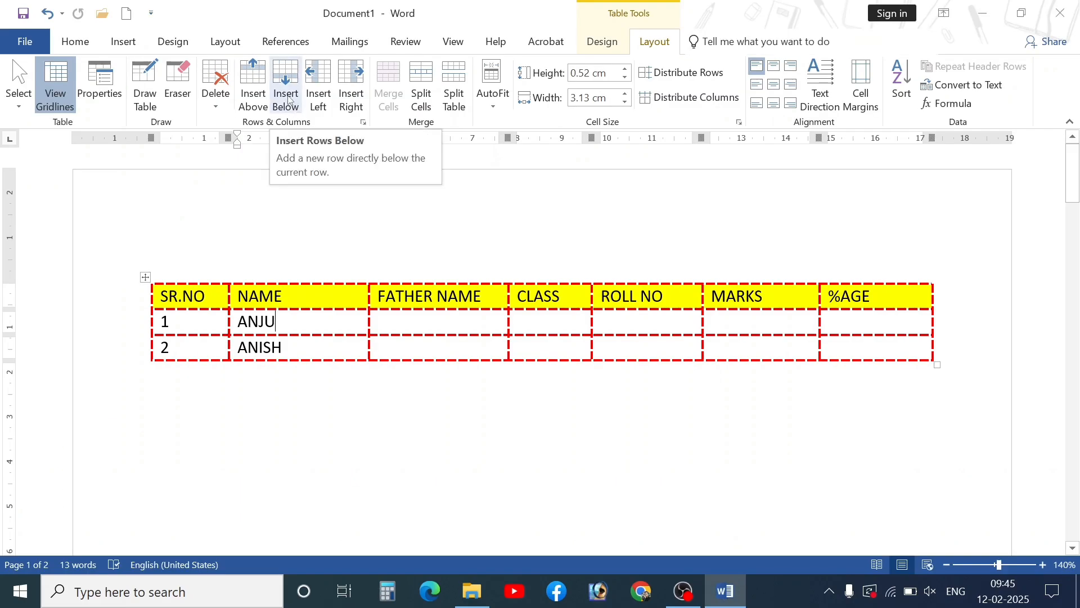
# - Insert a row below the first student as number 2, ANIKET, renumbering the next row 3
pyautogui.click(285, 95)
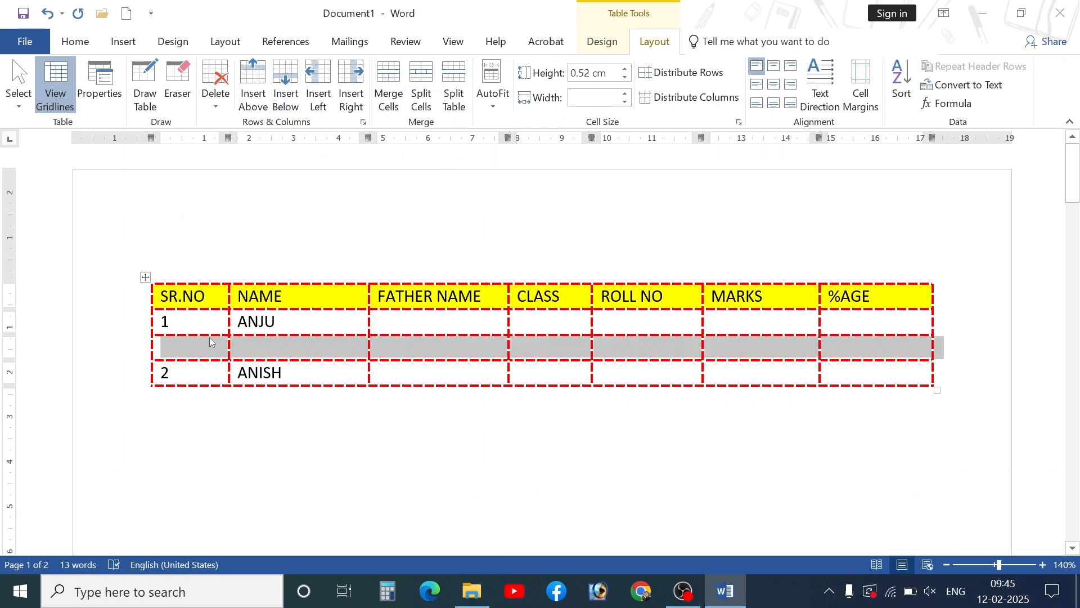
pyautogui.click(212, 341)
pyautogui.write('2')
pyautogui.press('Down')
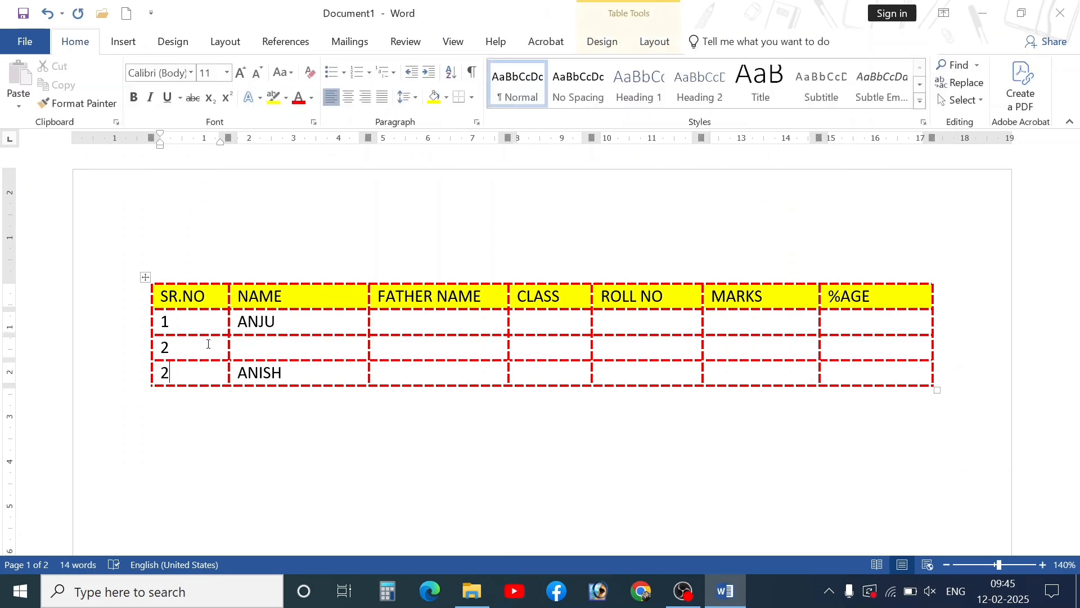
pyautogui.press('BackSpace')
pyautogui.write('3')
pyautogui.click(260, 350)
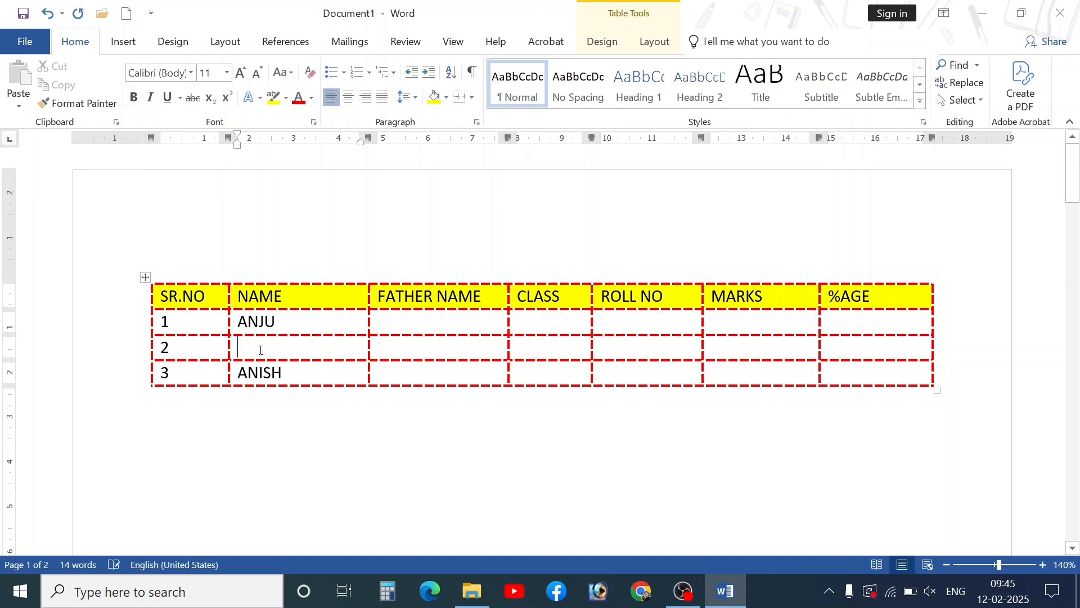
pyautogui.write('ANI')
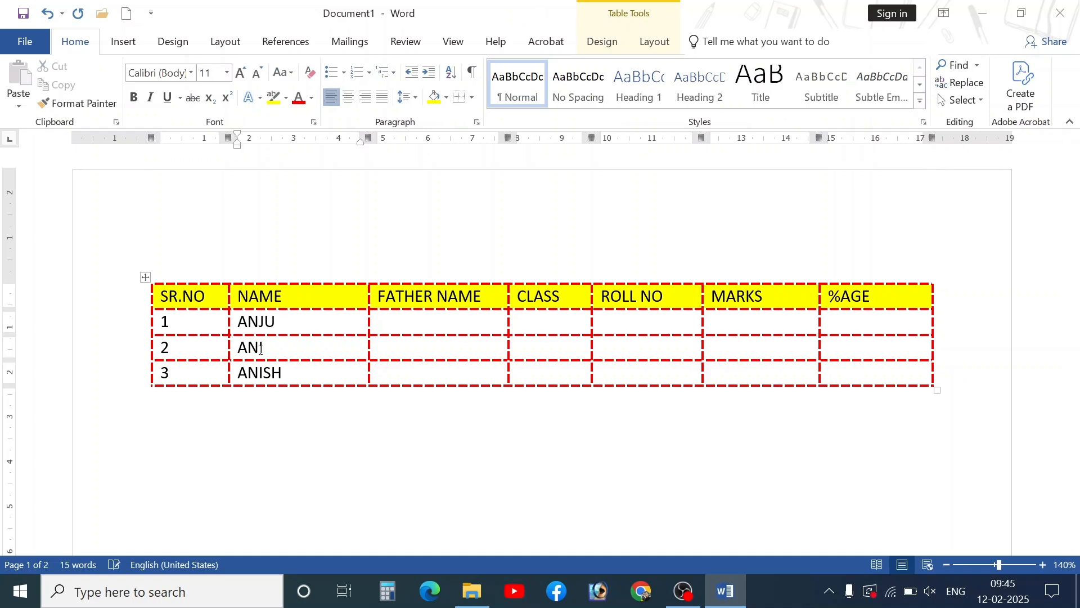
pyautogui.write('KET')
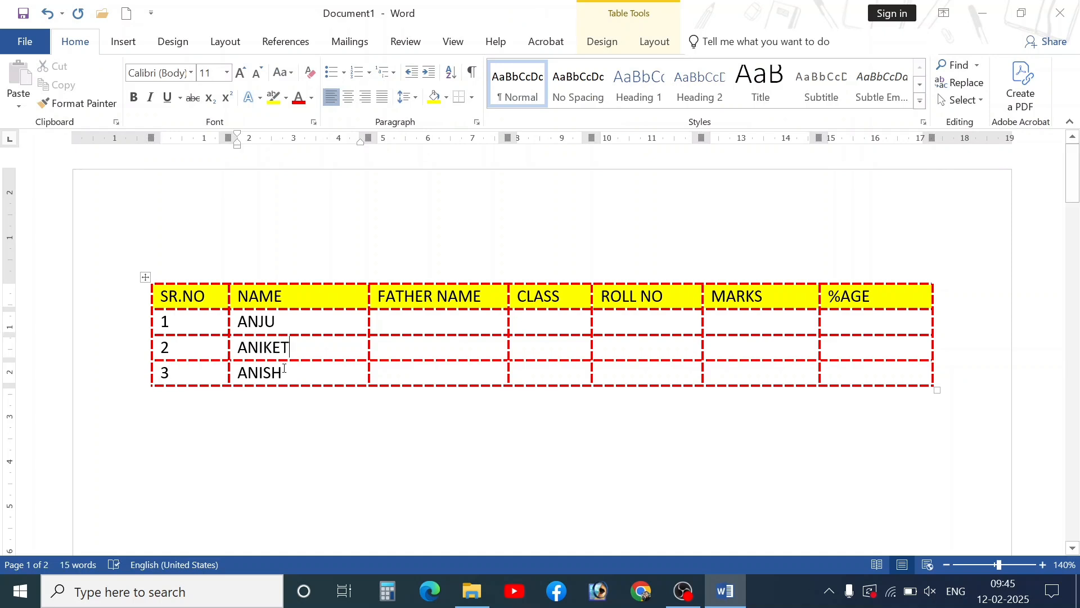
# - Insert a row above the last student as number 3, ANJALI, and renumber the last row 4
pyautogui.click(301, 372)
pyautogui.click(653, 42)
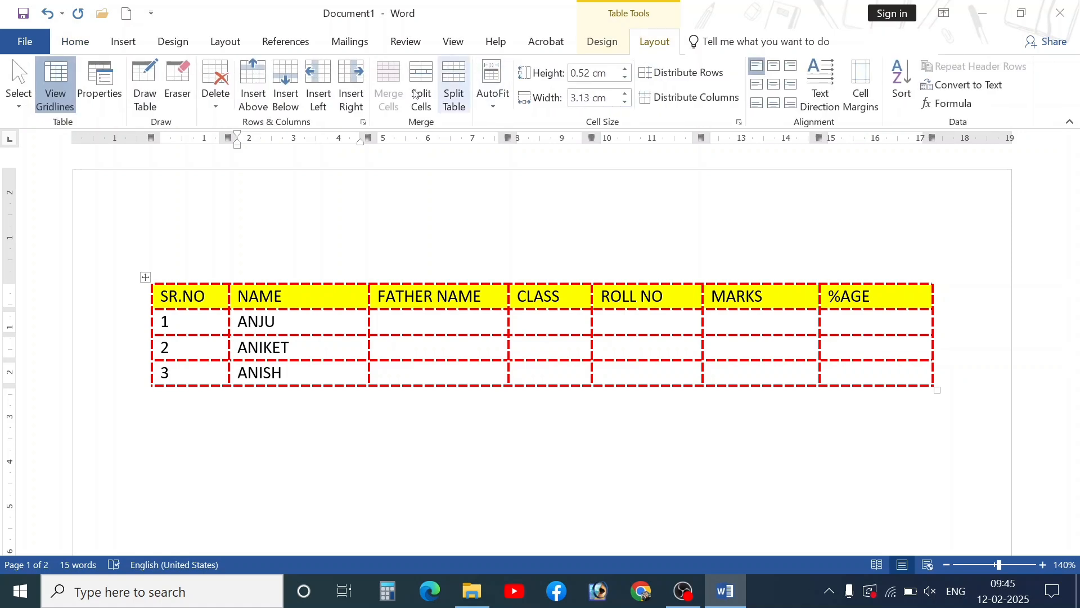
pyautogui.click(252, 98)
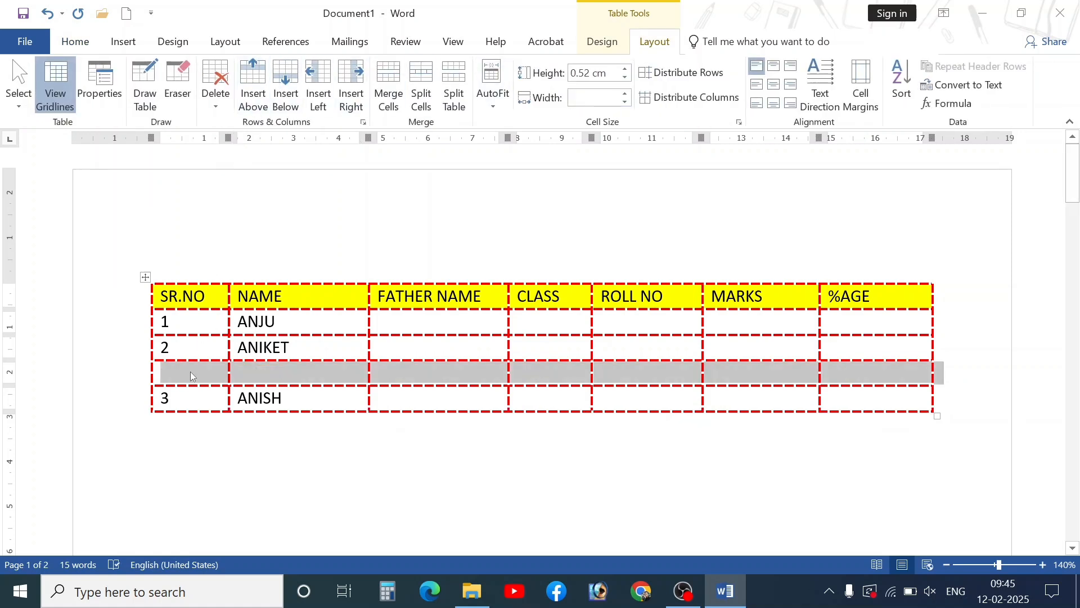
pyautogui.click(192, 372)
pyautogui.write('3')
pyautogui.press('Down')
pyautogui.press('BackSpace')
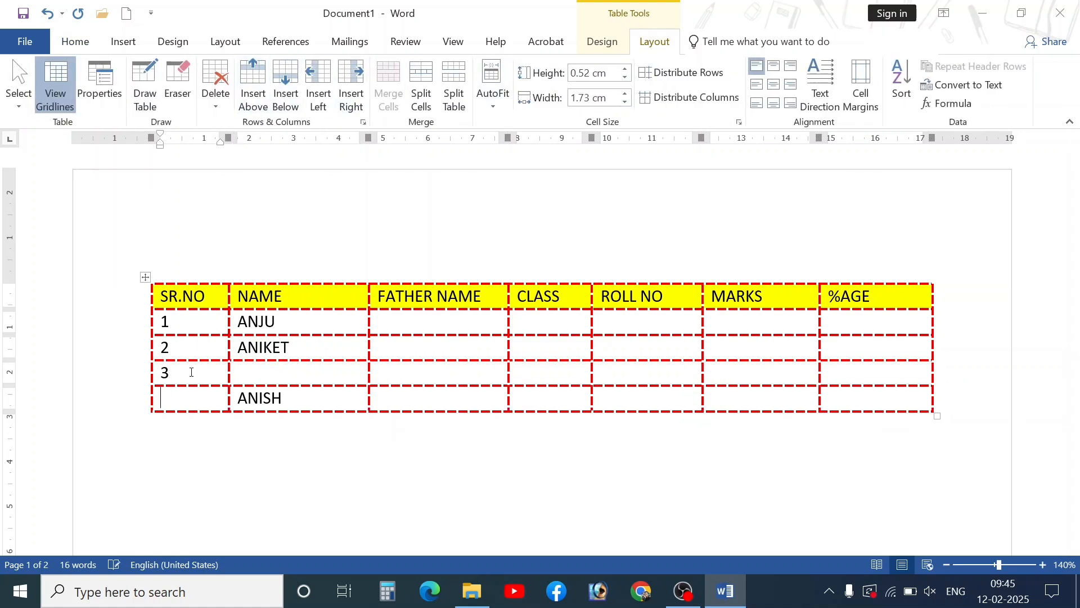
pyautogui.write('4')
pyautogui.press('Up')
pyautogui.press('Right')
pyautogui.press('Right')
pyautogui.press('Left')
pyautogui.write('ANJALI')
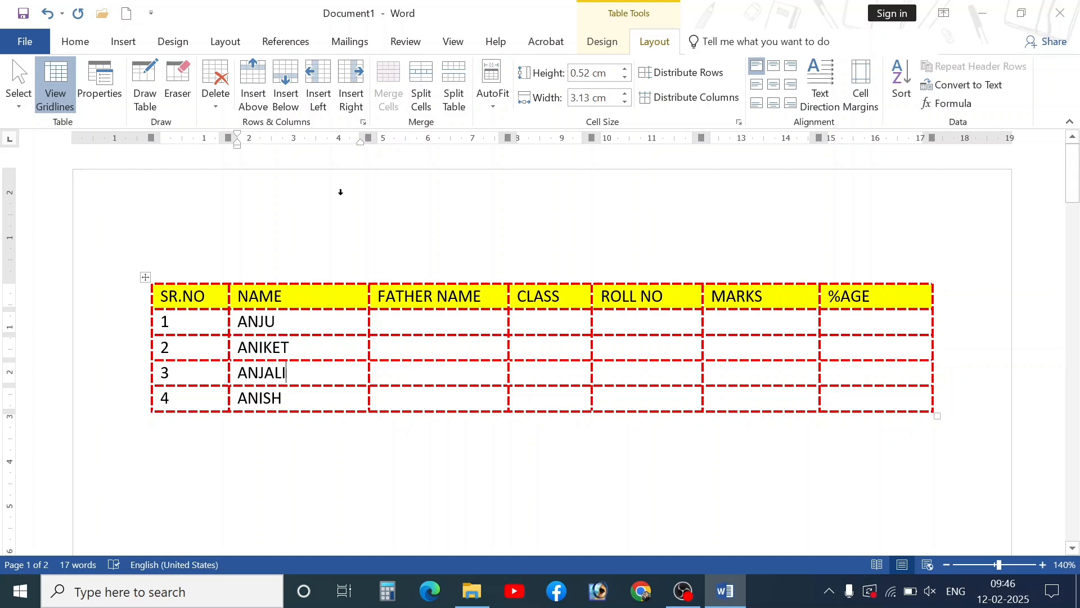
# - Add an empty row above the header row
pyautogui.click(161, 298)
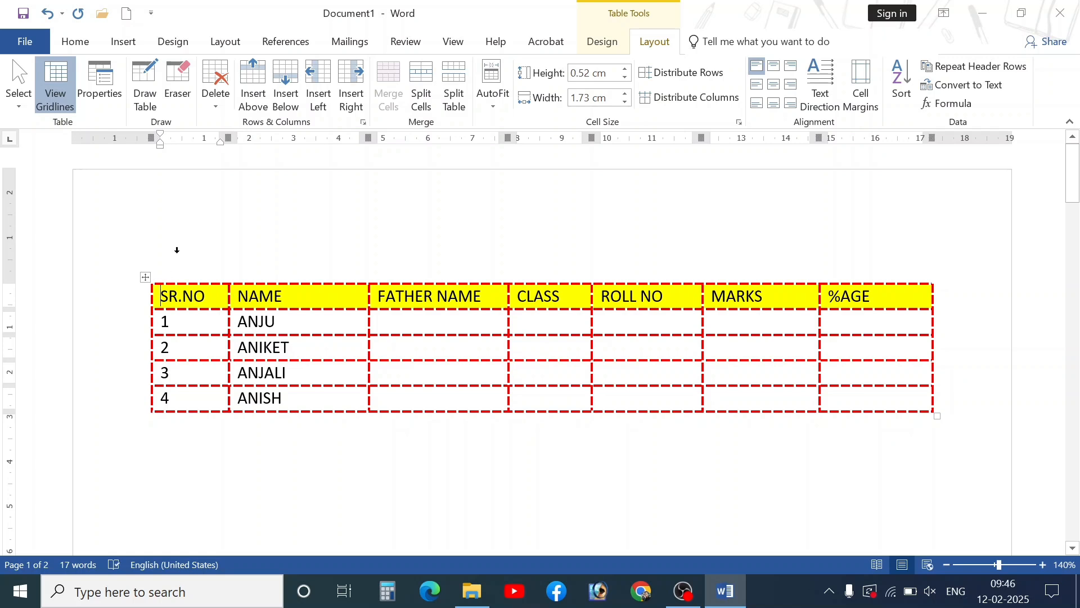
pyautogui.click(253, 84)
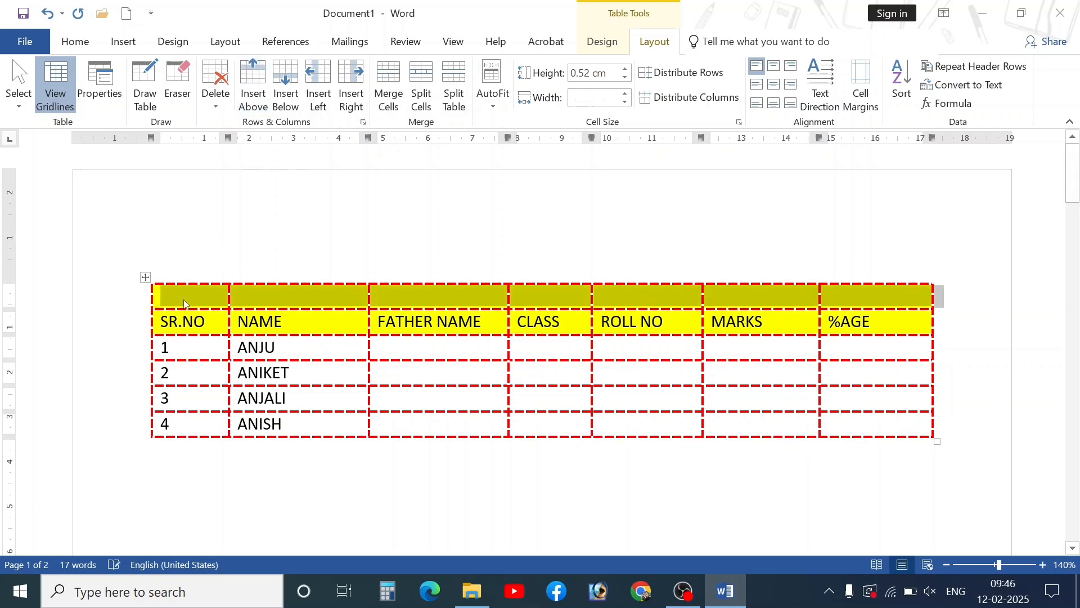
pyautogui.moveTo(186, 299); pyautogui.dragTo(848, 294)
# - Apply All Borders to the whole table, giving every cell solid black lines
pyautogui.click(145, 277)
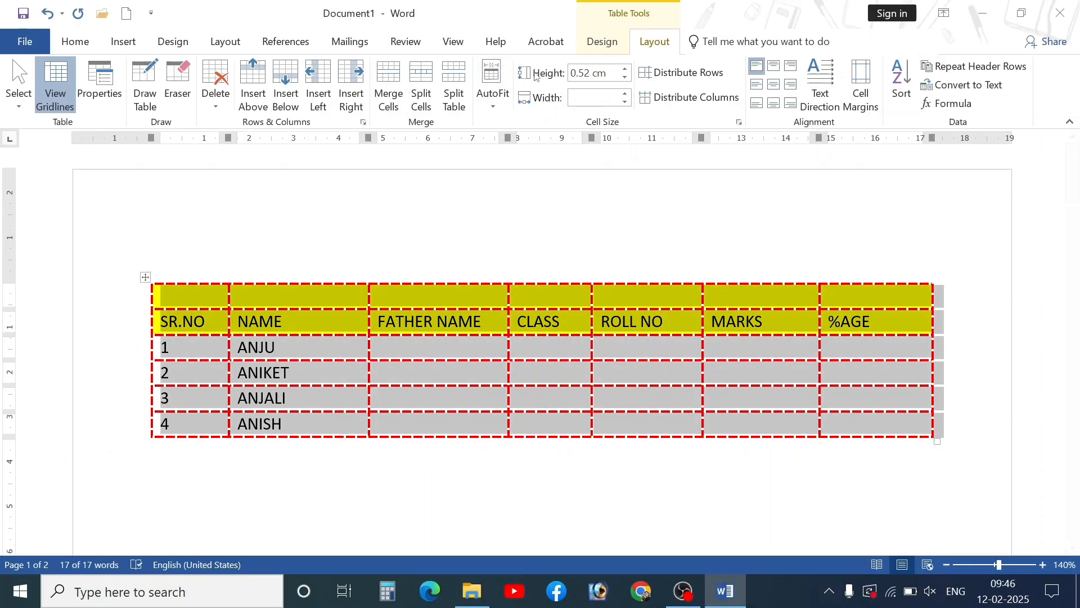
pyautogui.click(603, 43)
pyautogui.click(692, 95)
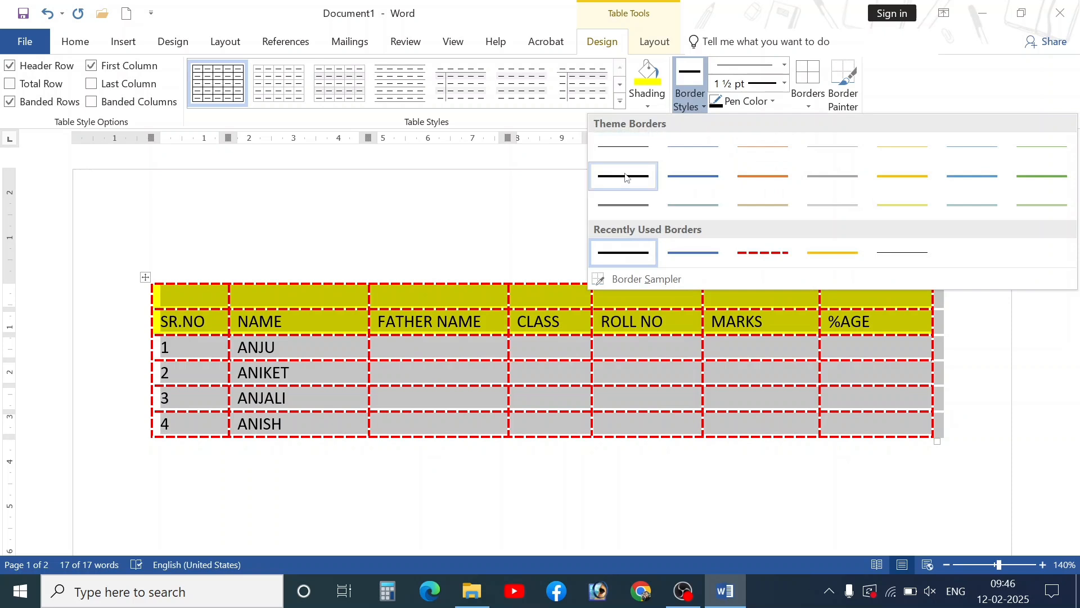
pyautogui.click(808, 104)
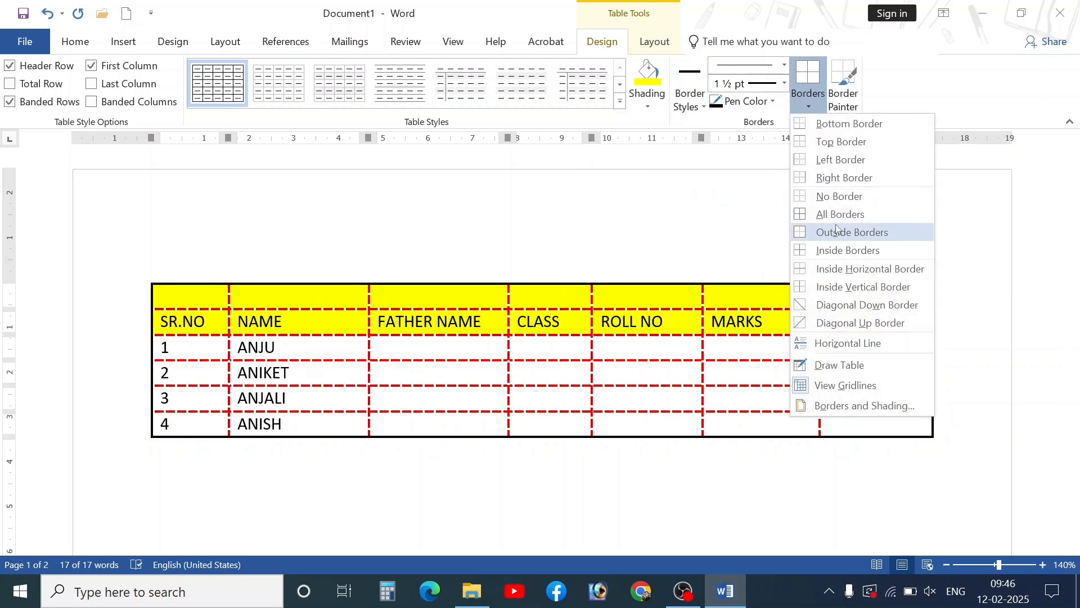
pyautogui.click(839, 214)
pyautogui.click(376, 372)
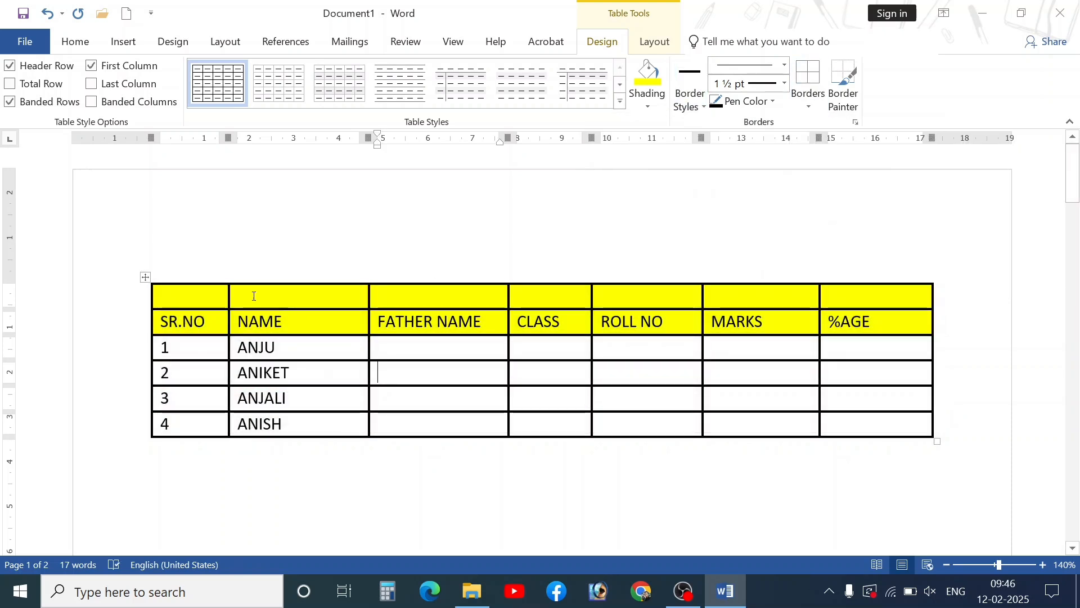
# - Type 1 to 7 across the top row's cells, then clear them, leaving the row blank
pyautogui.click(206, 295)
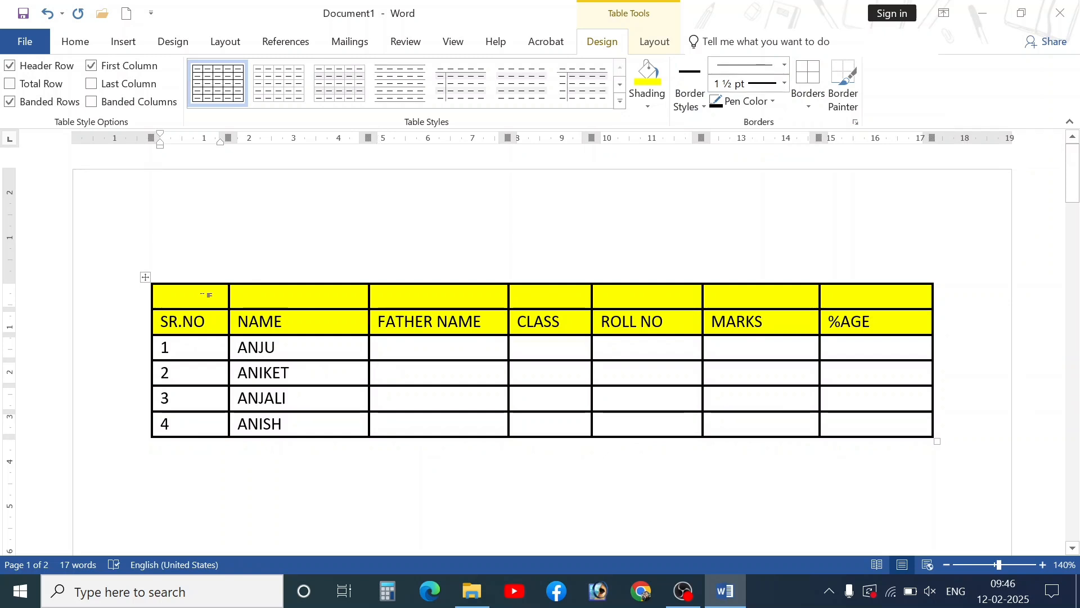
pyautogui.write('1')
pyautogui.press('Tab')
pyautogui.write('2')
pyautogui.press('Tab')
pyautogui.write('3')
pyautogui.press('Tab')
pyautogui.write('4')
pyautogui.press('Tab')
pyautogui.write('5')
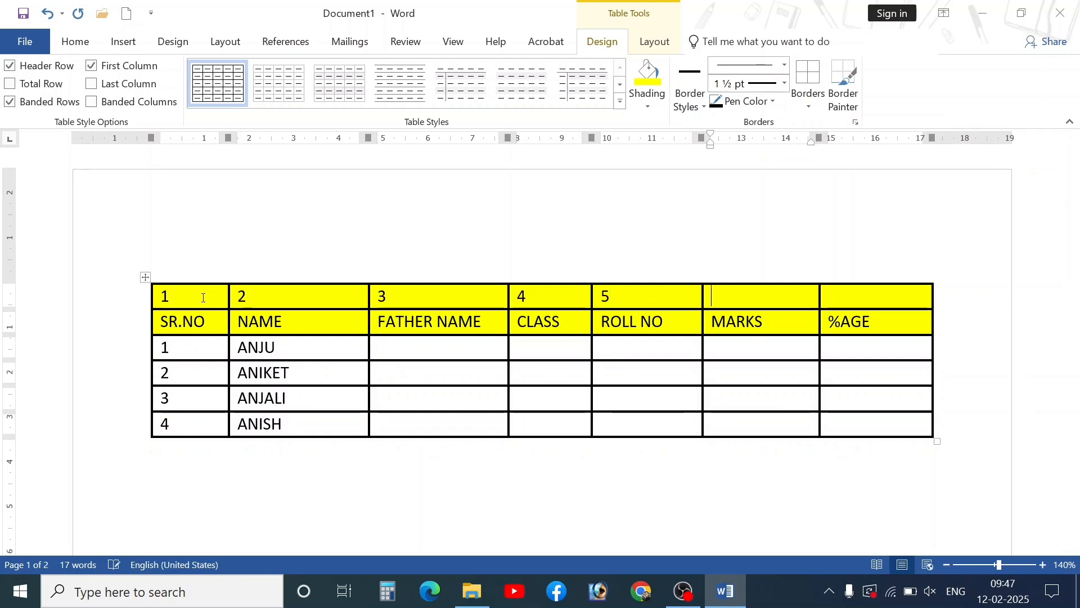
pyautogui.write('\t6\t7')
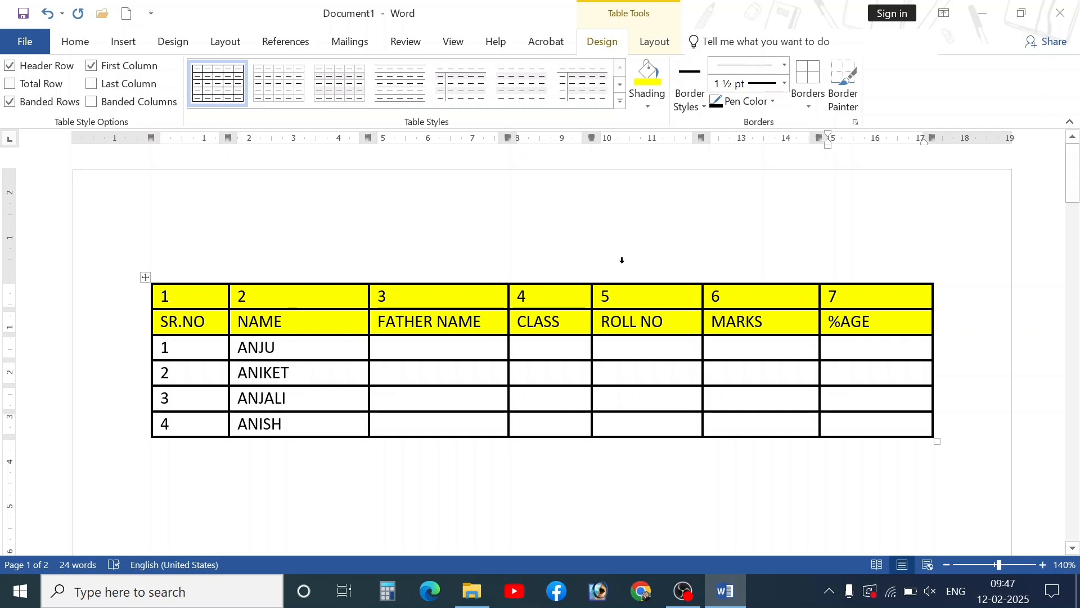
pyautogui.moveTo(856, 293); pyautogui.dragTo(225, 304)
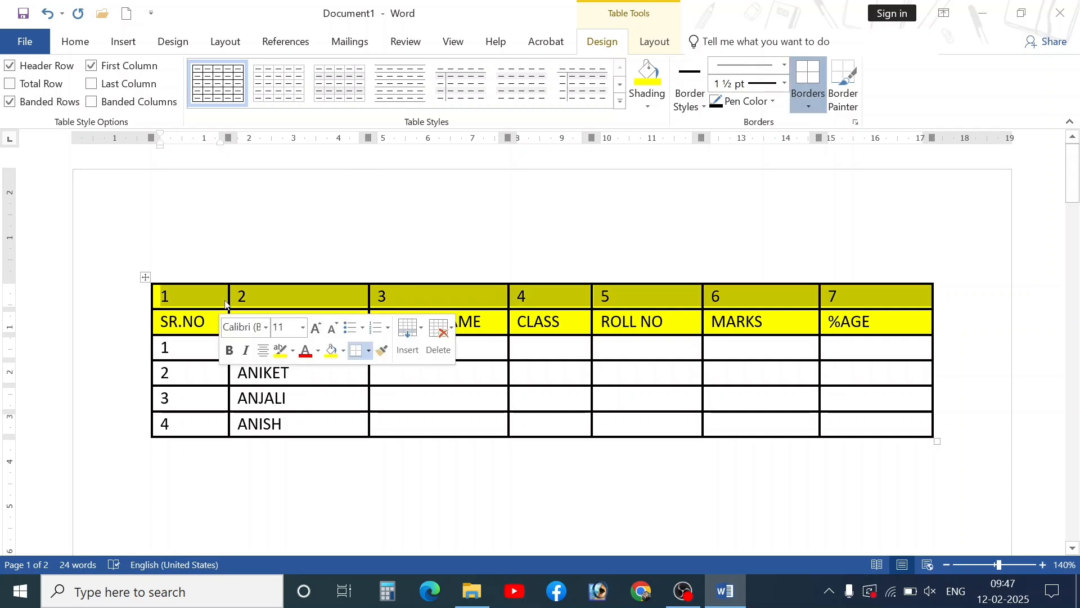
pyautogui.press('Delete')
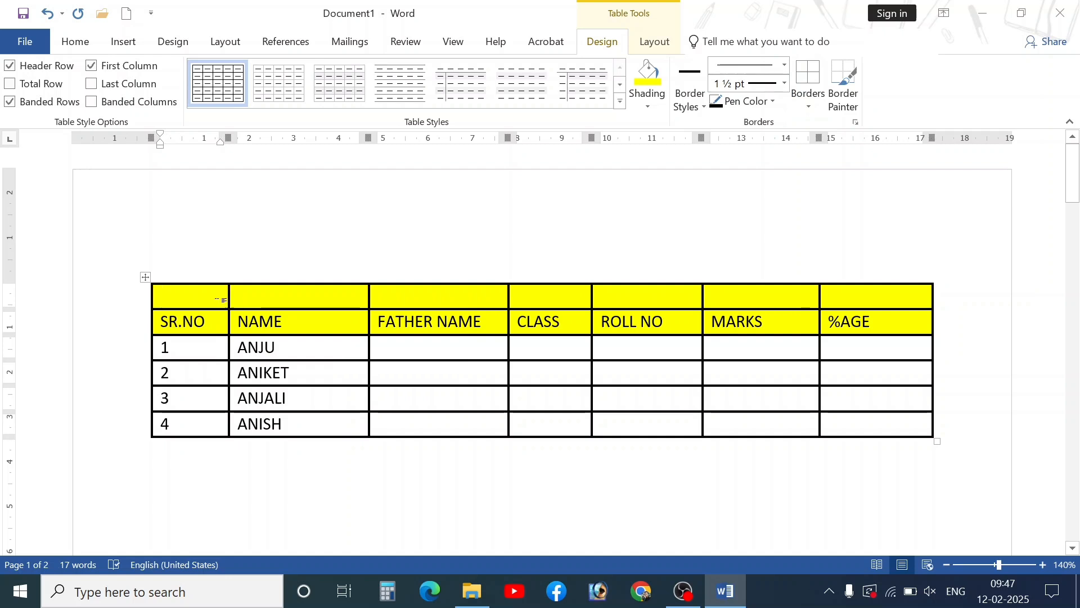
# - Merge the empty top row into a single full-width cell
pyautogui.moveTo(224, 300); pyautogui.dragTo(911, 295)
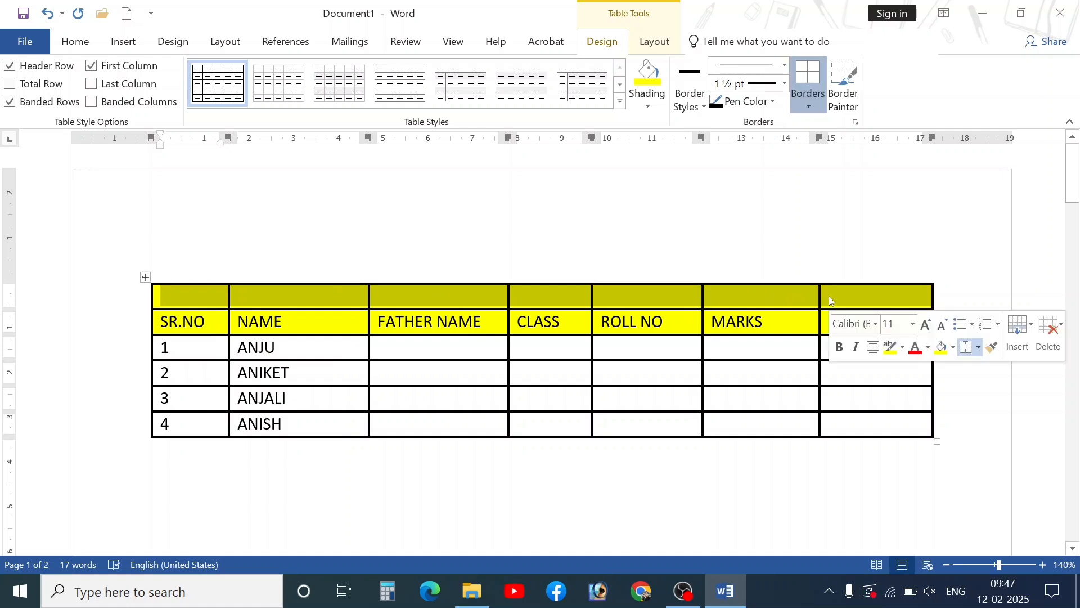
pyautogui.click(654, 43)
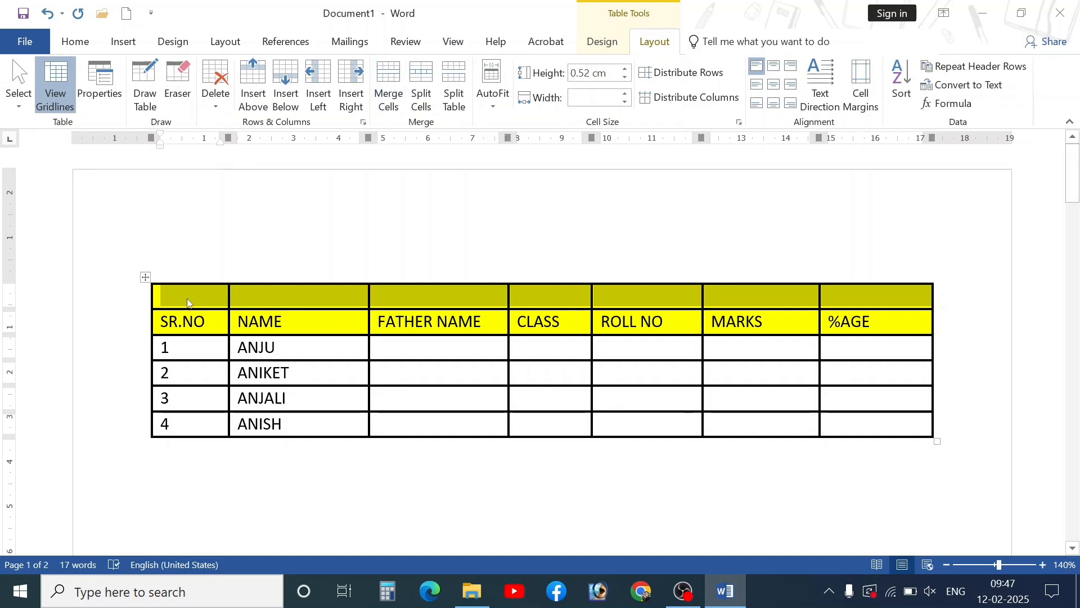
pyautogui.click(173, 299)
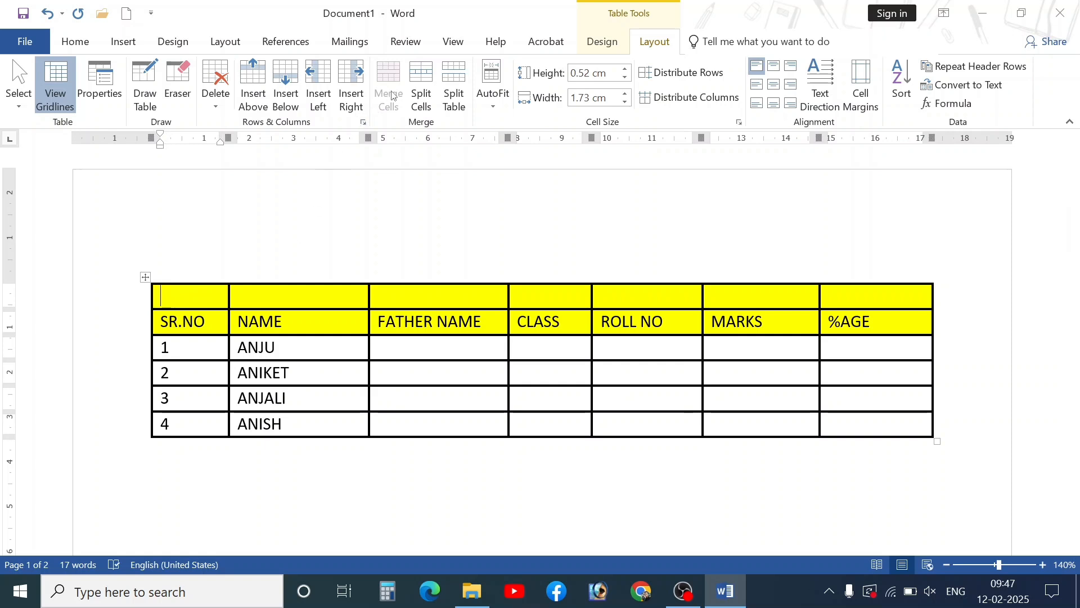
pyautogui.moveTo(221, 291); pyautogui.dragTo(304, 295)
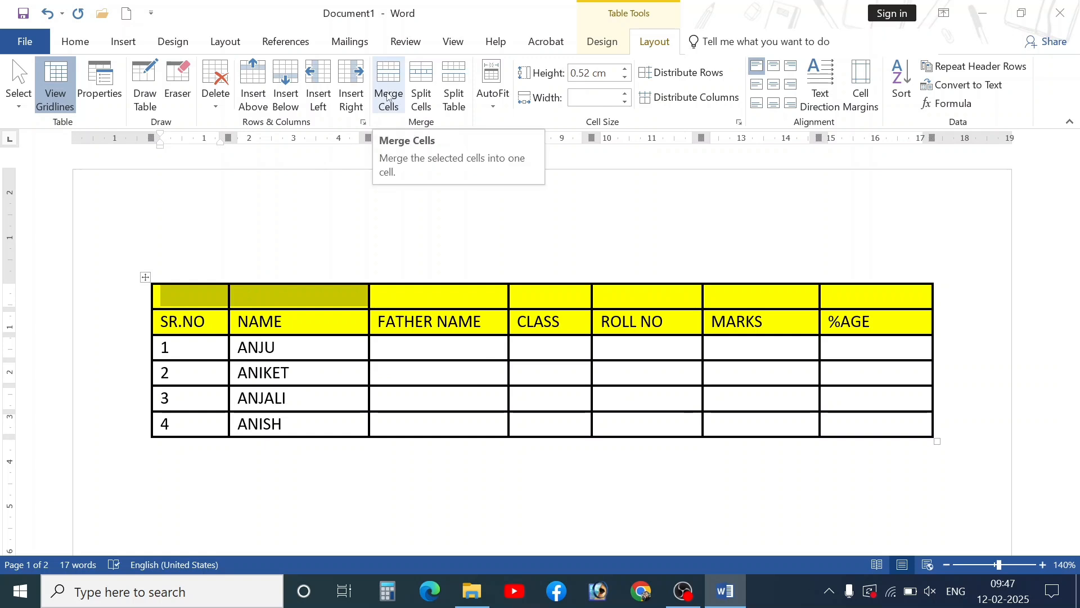
pyautogui.click(231, 298)
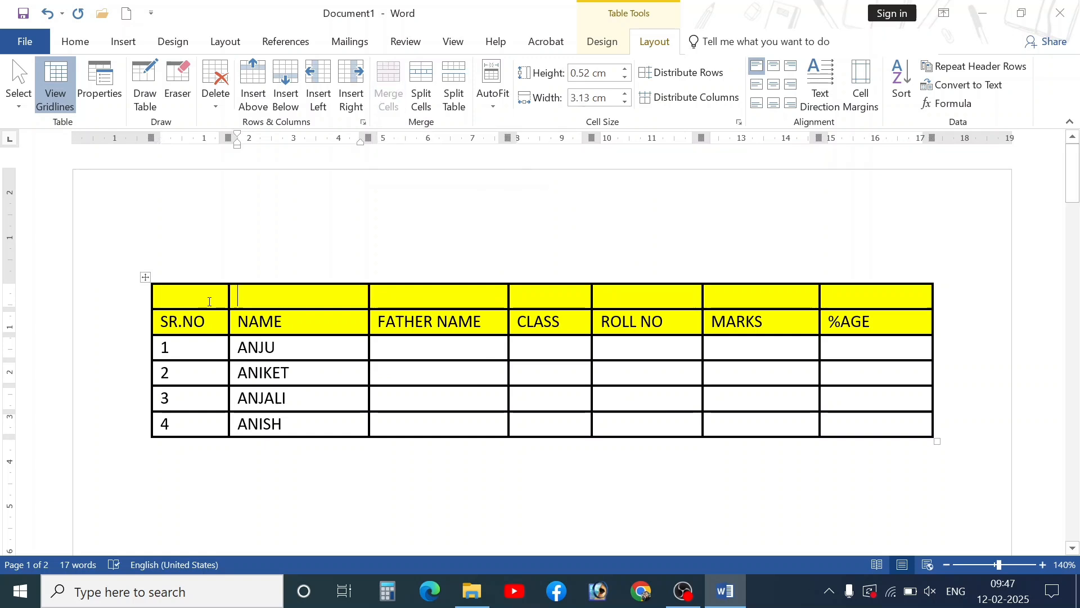
pyautogui.moveTo(226, 300); pyautogui.dragTo(844, 301)
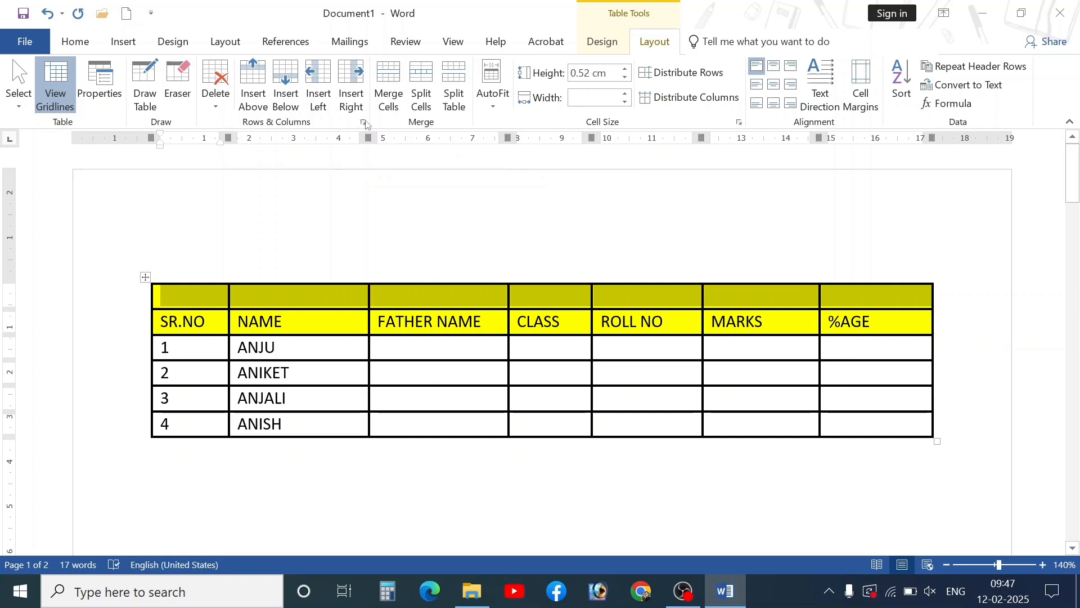
pyautogui.click(388, 84)
# - Start typing the heading 'H.K COMPUTERS TR' in the merged top row
pyautogui.click(459, 322)
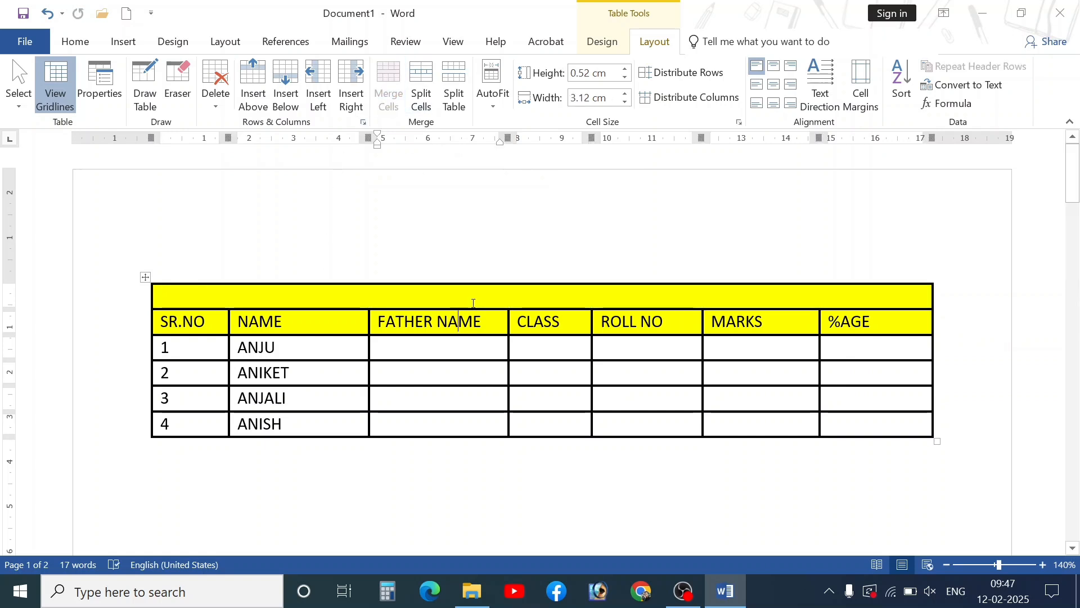
pyautogui.click(386, 291)
pyautogui.write('H.')
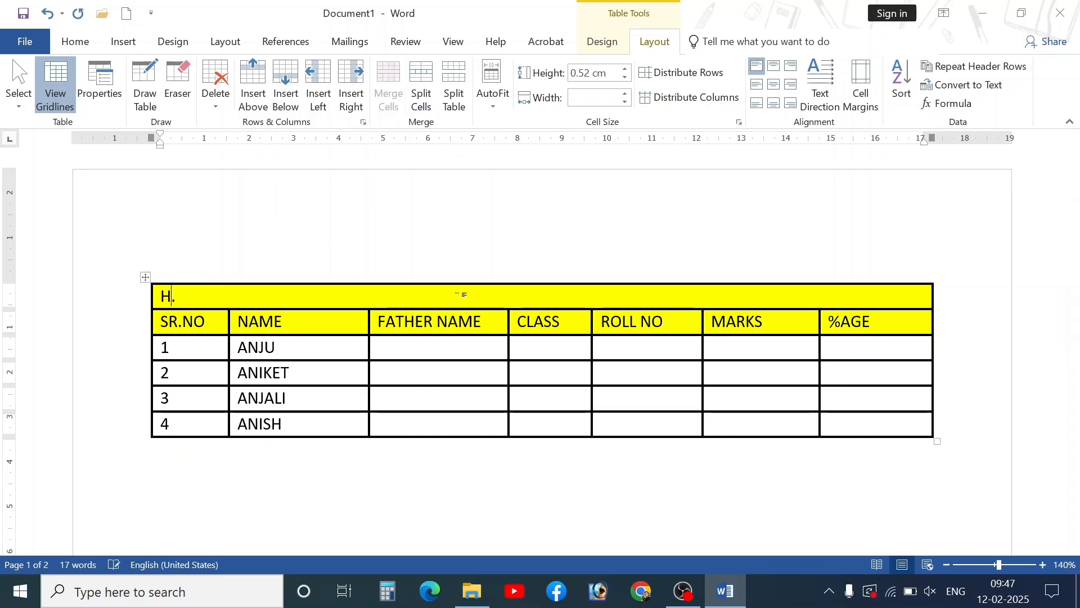
pyautogui.write('K COMPUTE')
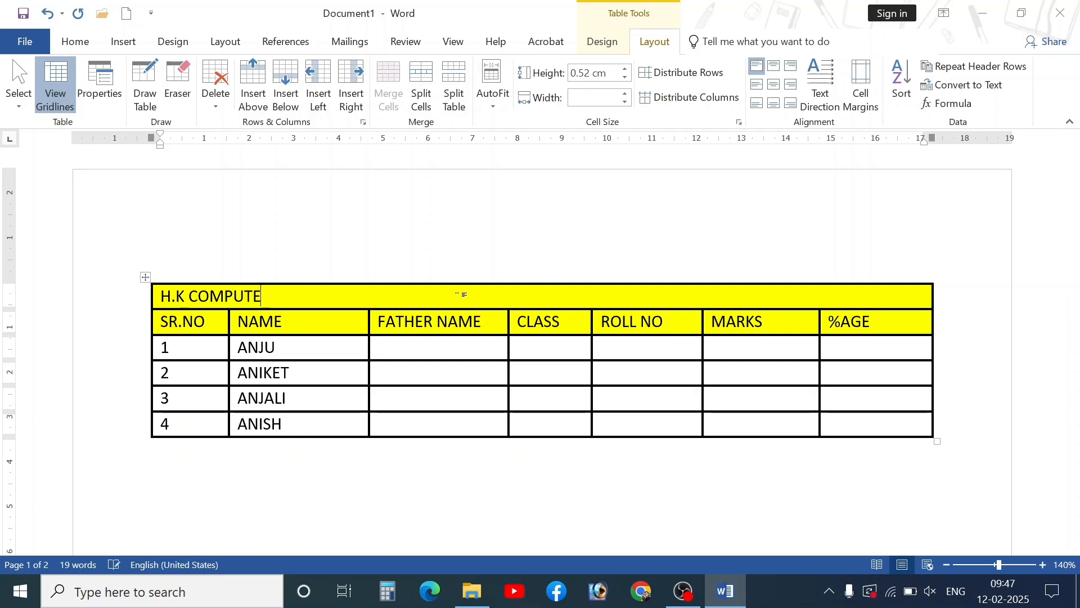
pyautogui.write('RS TR')
# - Complete the heading as 'H.K COMPUTERS TRAINING CENTER' and cancel the accidental close prompt
pyautogui.press('BackSpace')
pyautogui.write('TRAINING CENTER')
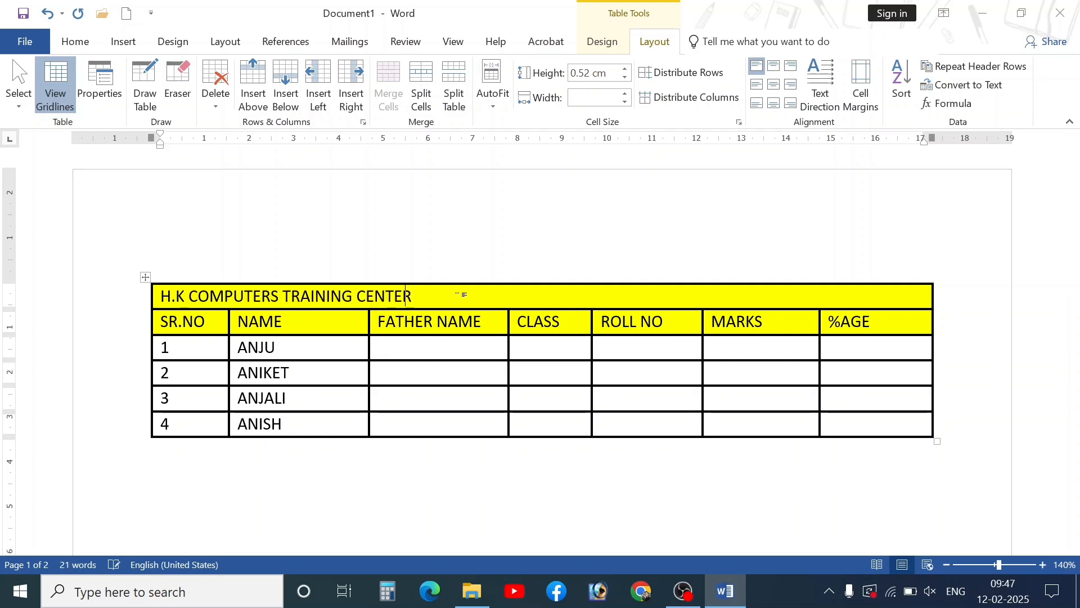
pyautogui.moveTo(461, 294); pyautogui.dragTo(163, 296)
pyautogui.hotkey('ctrl', 'w')
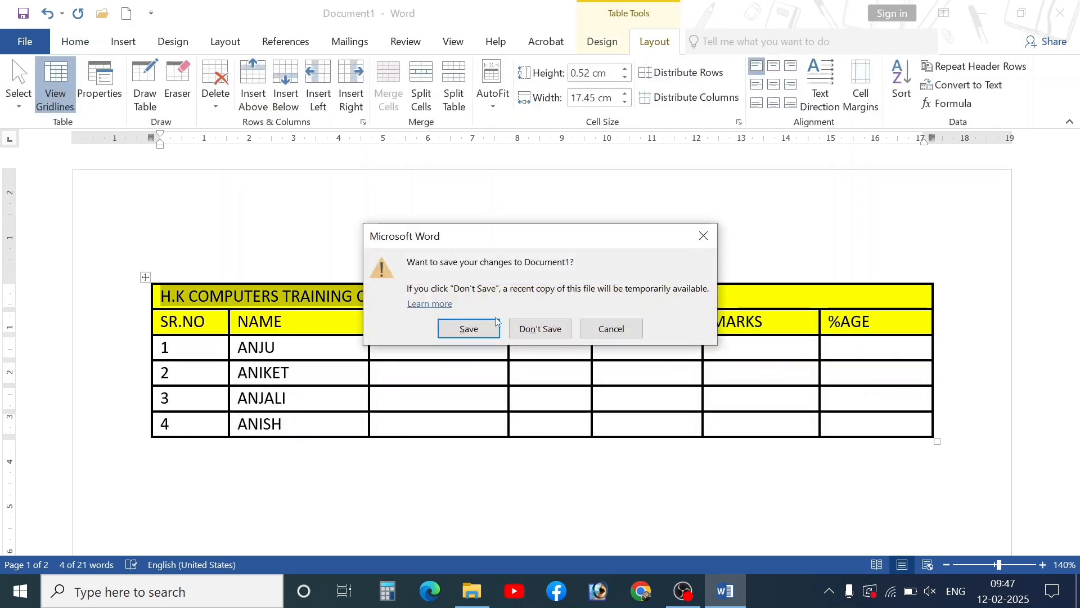
pyautogui.click(612, 329)
# - Undo the heading text and row merge, restoring seven separate empty top cells
pyautogui.click(449, 278)
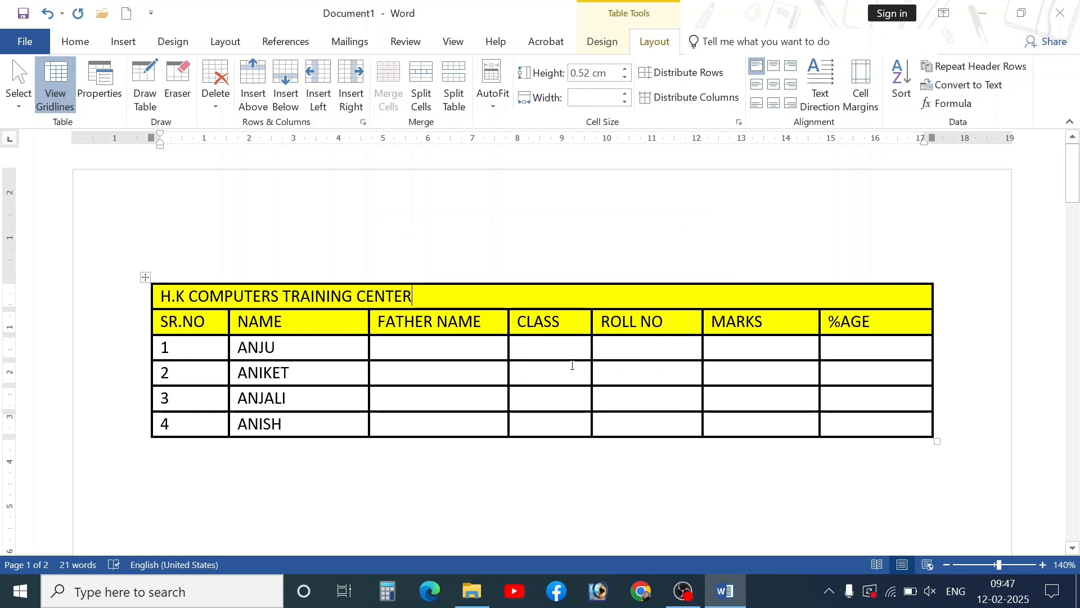
pyautogui.hotkey('ctrl', 'z')
pyautogui.hotkey('ctrl', 'z')
pyautogui.hotkey('ctrl', 'z')
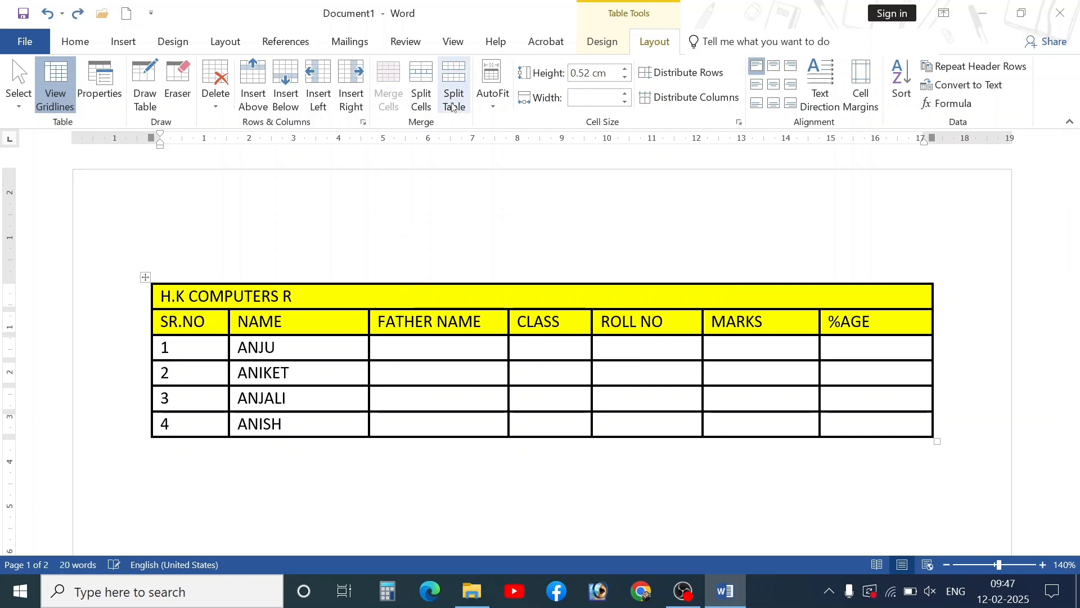
pyautogui.hotkey('ctrl', 'y')
pyautogui.hotkey('ctrl', 'y')
pyautogui.hotkey('ctrl', 'y')
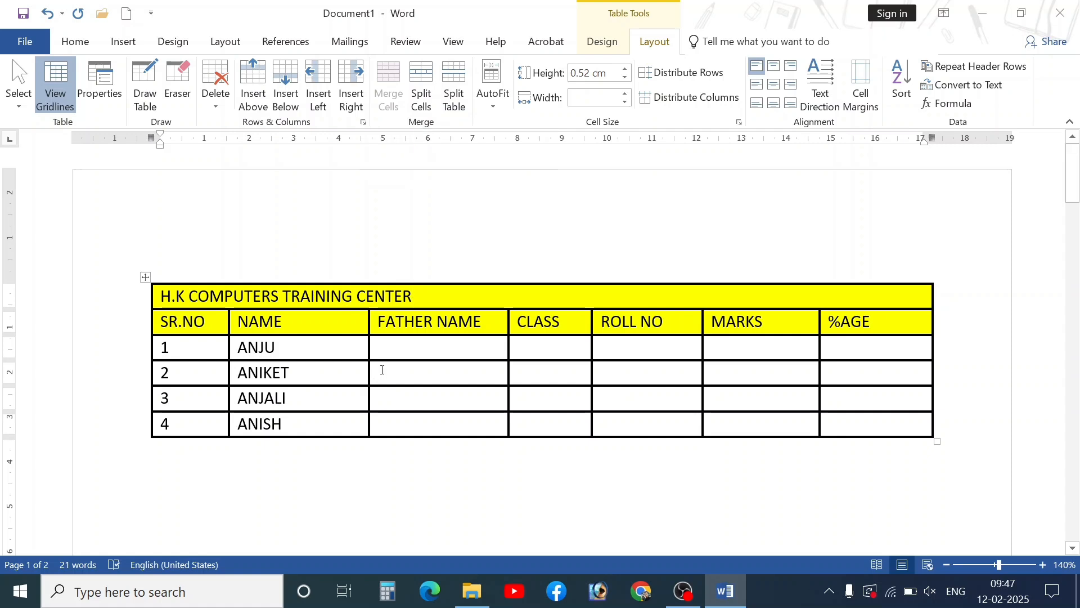
pyautogui.hotkey('ctrl', 'z')
pyautogui.hotkey('ctrl', 'z')
pyautogui.hotkey('ctrl', 'z')
pyautogui.hotkey('ctrl', 'z')
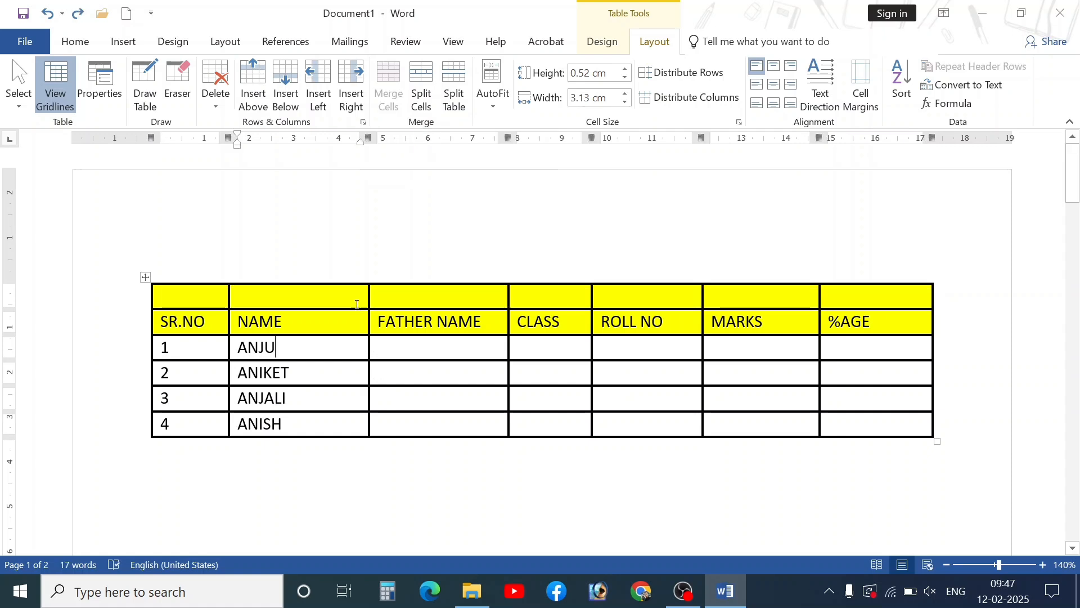
# - Merge the top cells above FATHER NAME/CLASS and above SR.NO/NAME in pairs
pyautogui.moveTo(448, 299); pyautogui.dragTo(545, 298)
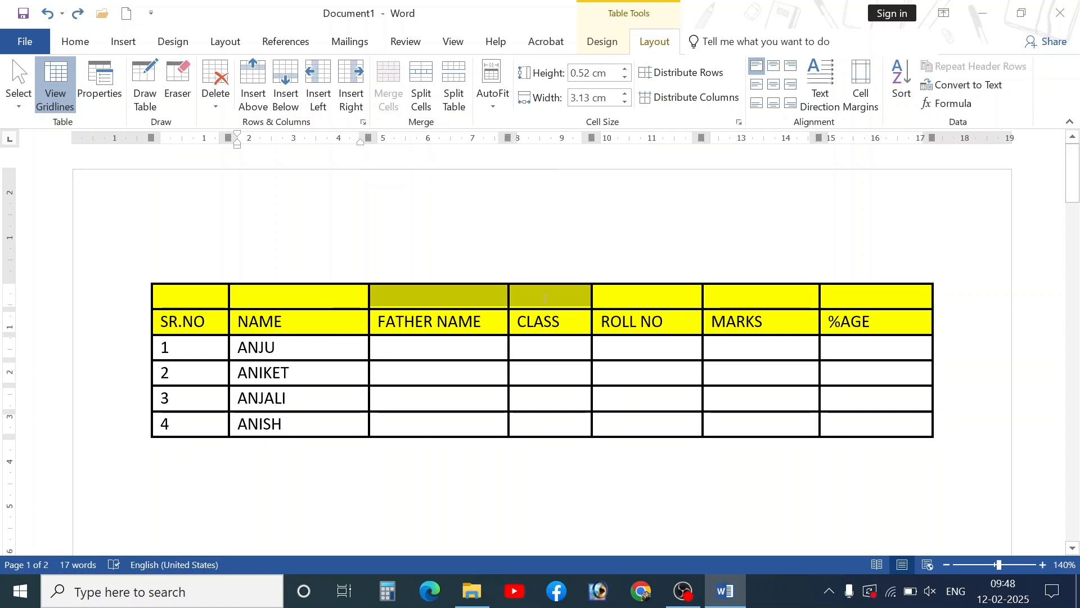
pyautogui.click(388, 90)
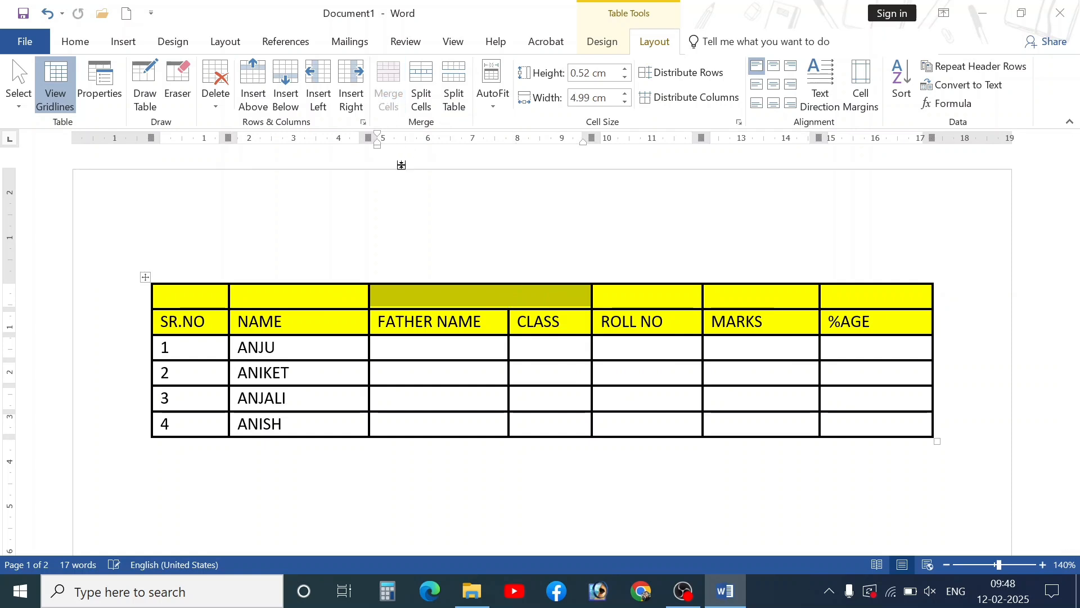
pyautogui.moveTo(692, 294); pyautogui.dragTo(880, 302)
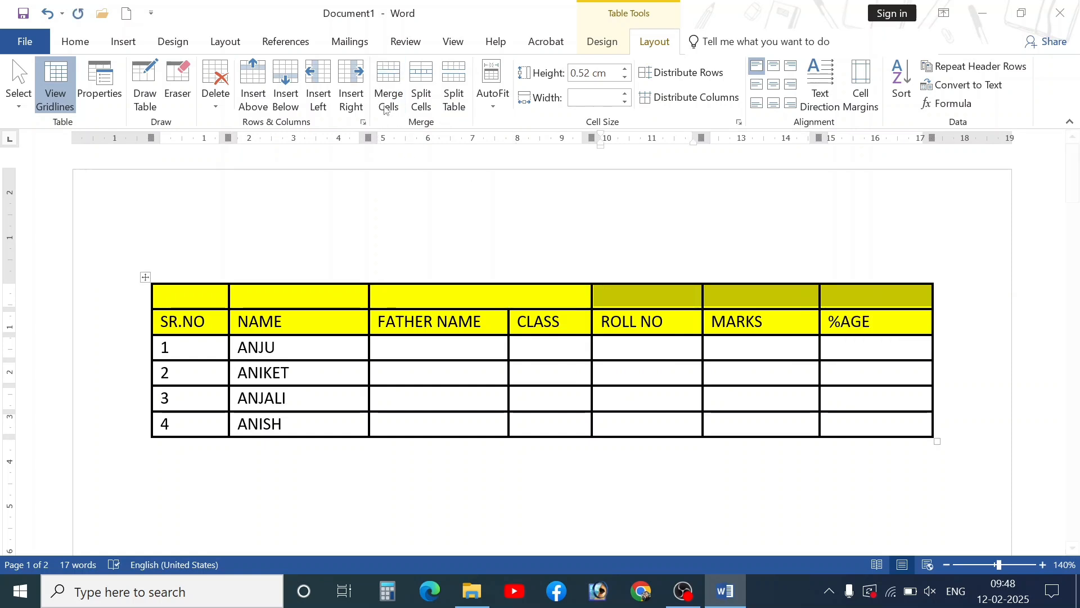
pyautogui.moveTo(213, 296); pyautogui.dragTo(293, 296)
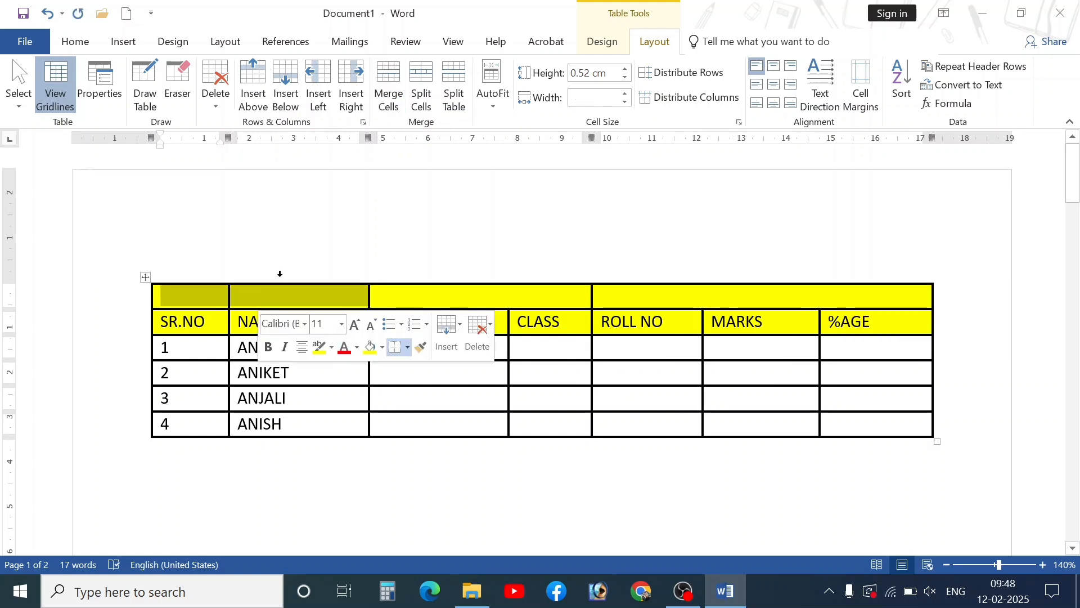
pyautogui.click(383, 99)
pyautogui.click(376, 295)
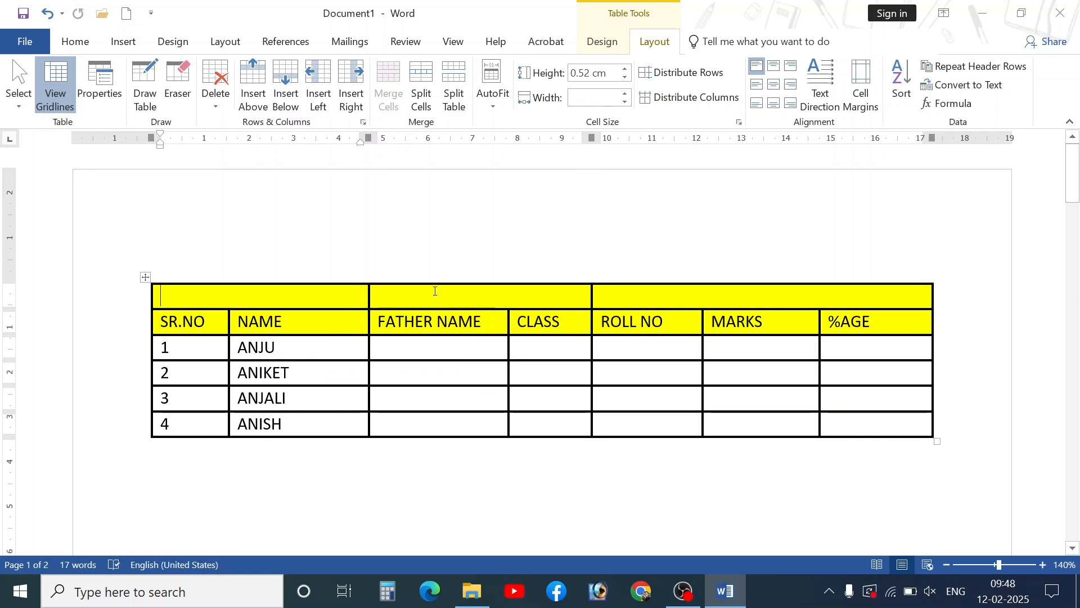
pyautogui.click(601, 294)
# - Combine the merged top cells step by step into one full-width cell
pyautogui.moveTo(349, 297); pyautogui.dragTo(418, 304)
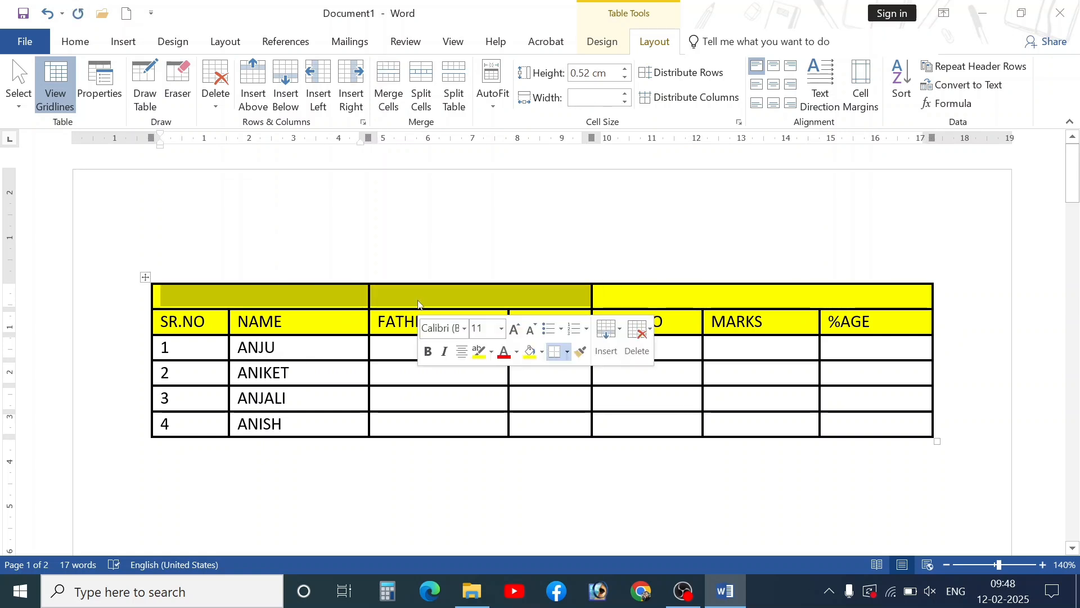
pyautogui.click(388, 85)
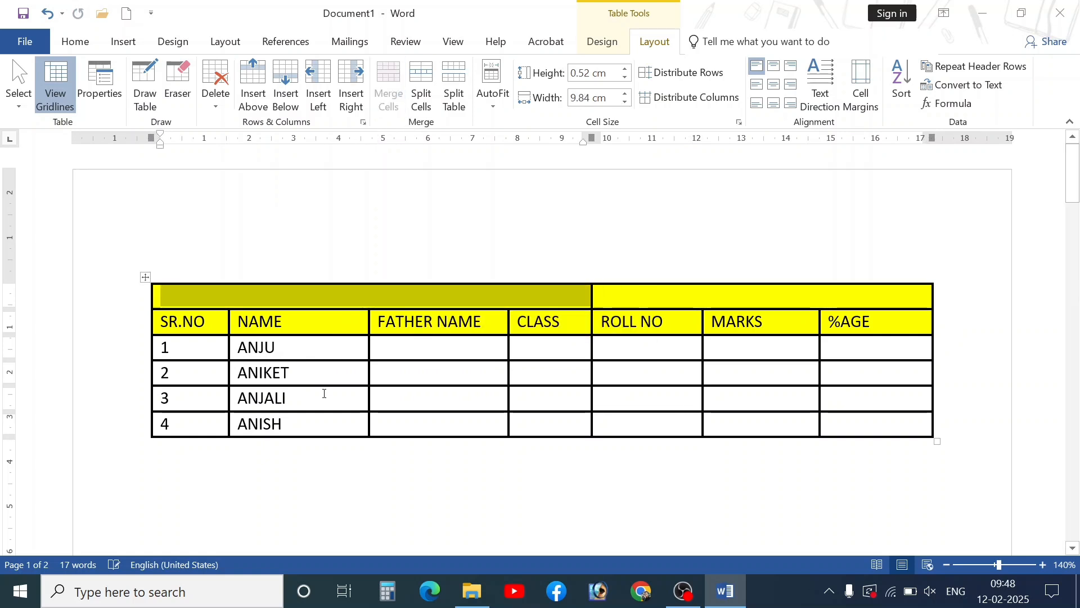
pyautogui.click(570, 305)
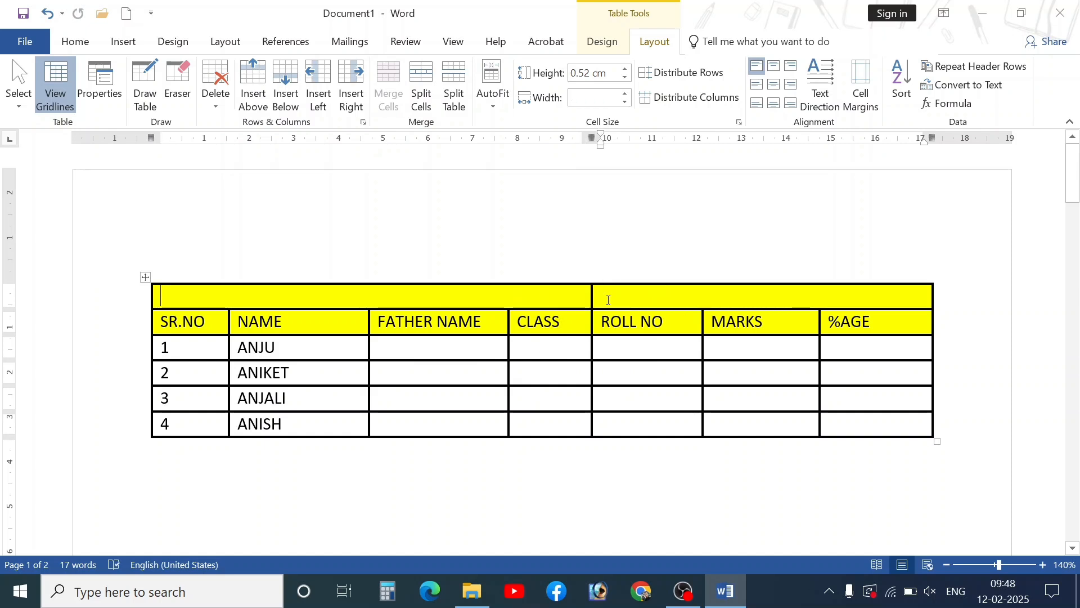
pyautogui.moveTo(609, 300); pyautogui.dragTo(563, 298)
pyautogui.click(388, 85)
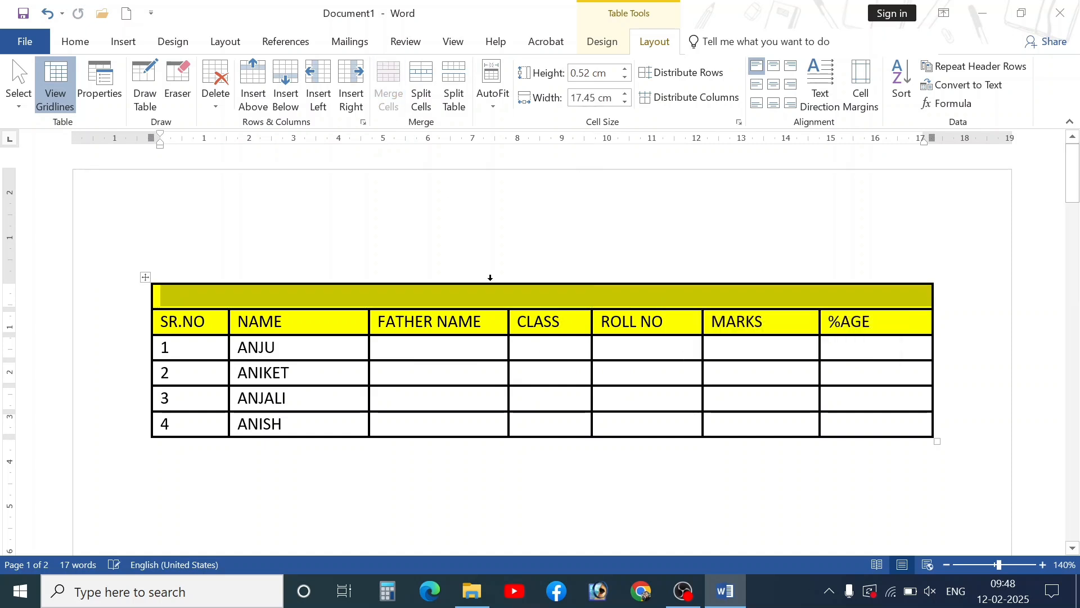
pyautogui.click(510, 305)
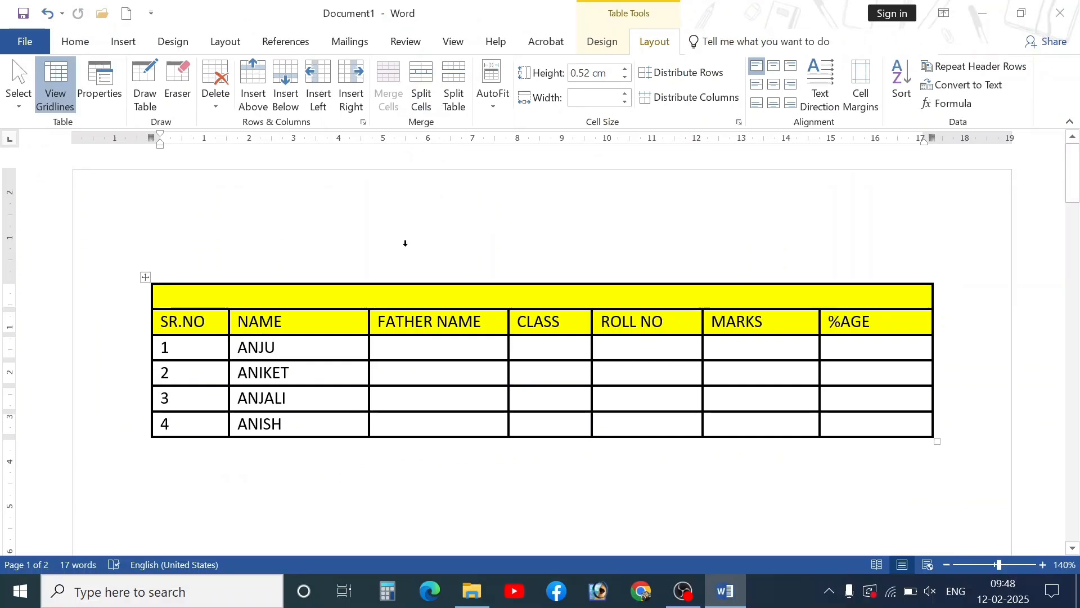
# - Stretch the table downward so each row grows to about 1.14 cm high
pyautogui.scroll(-3, 788, 360)
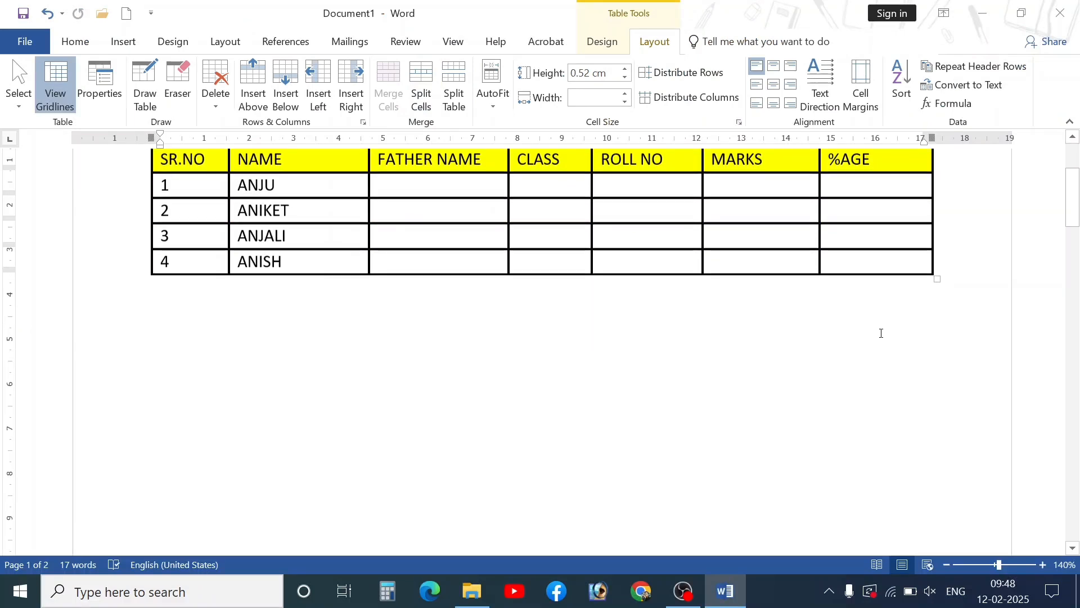
pyautogui.moveTo(936, 278); pyautogui.dragTo(938, 456)
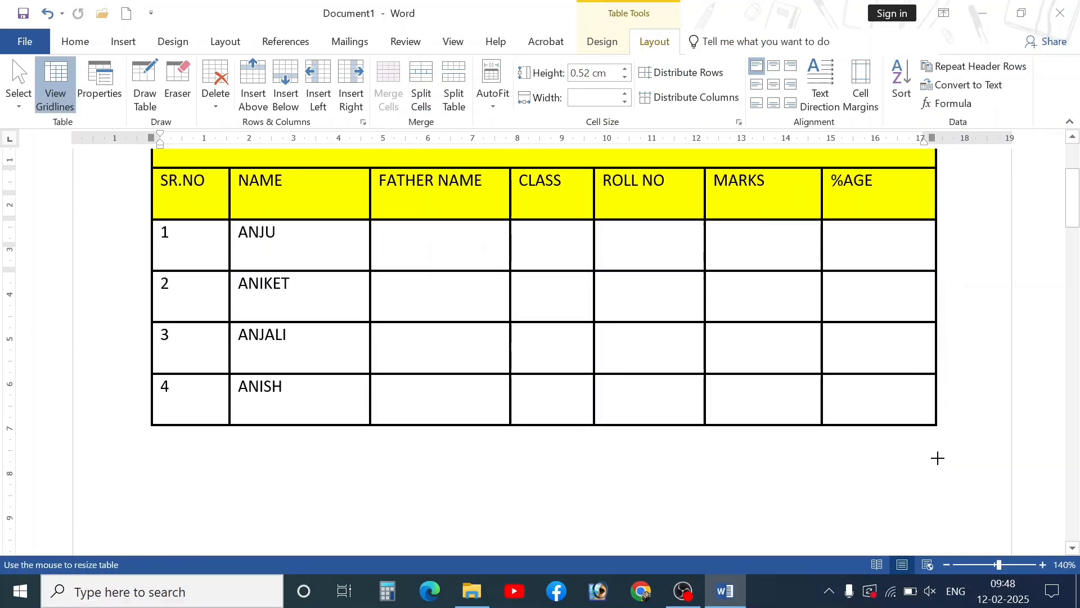
pyautogui.scroll(3, 415, 396)
pyautogui.scroll(-1, 414, 395)
pyautogui.click(445, 365)
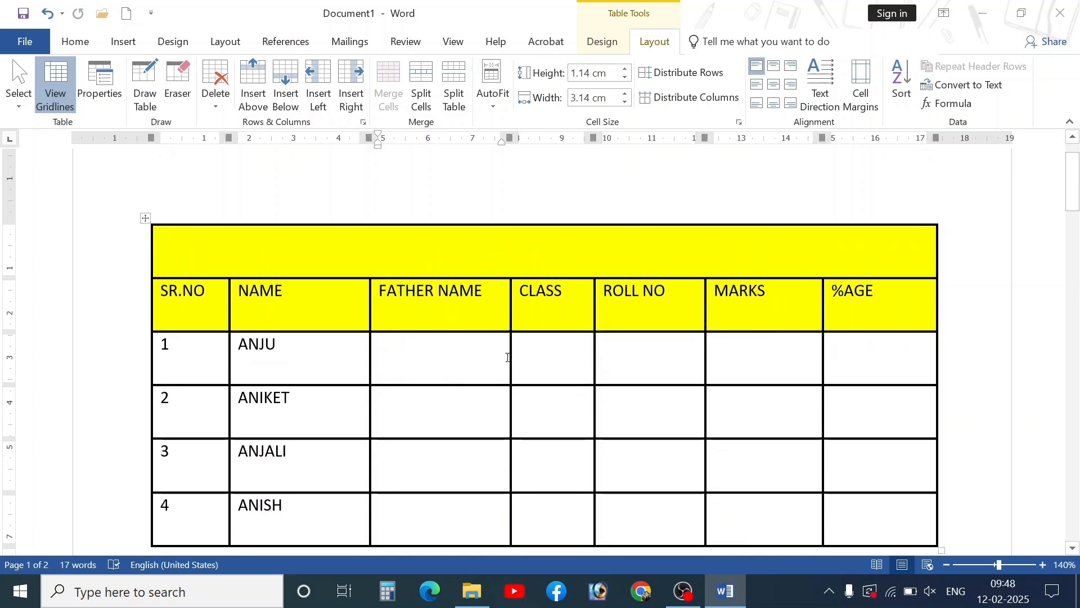
pyautogui.click(541, 354)
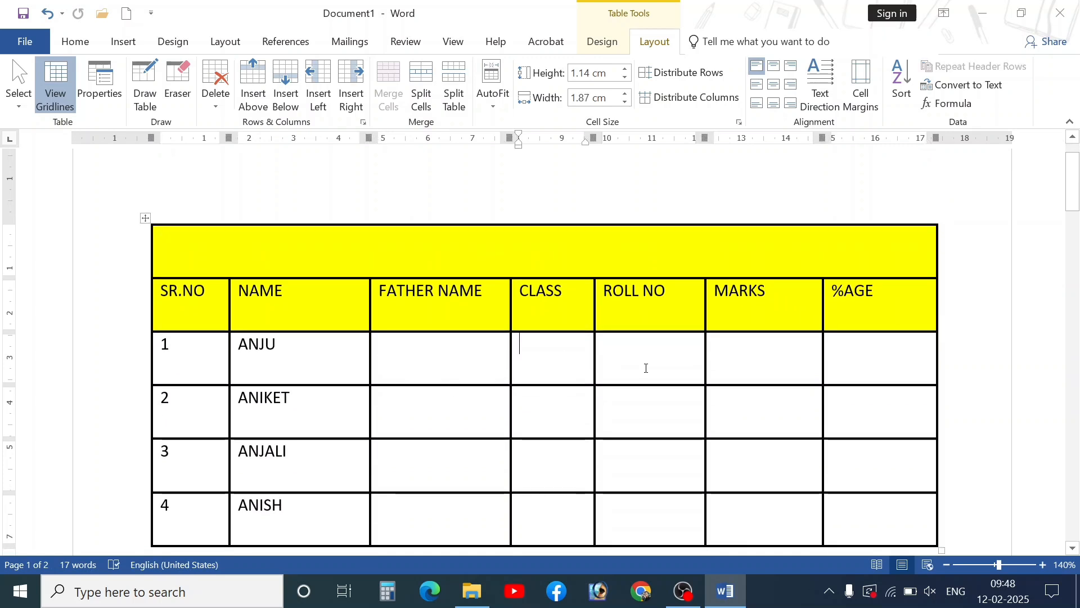
pyautogui.click(731, 366)
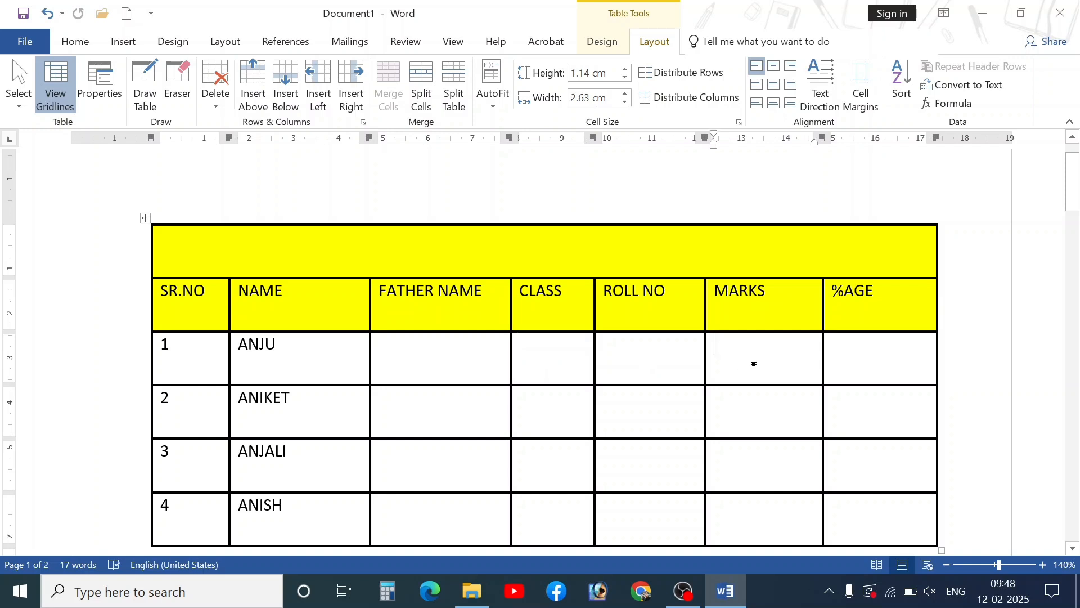
pyautogui.scroll(-1, 754, 364)
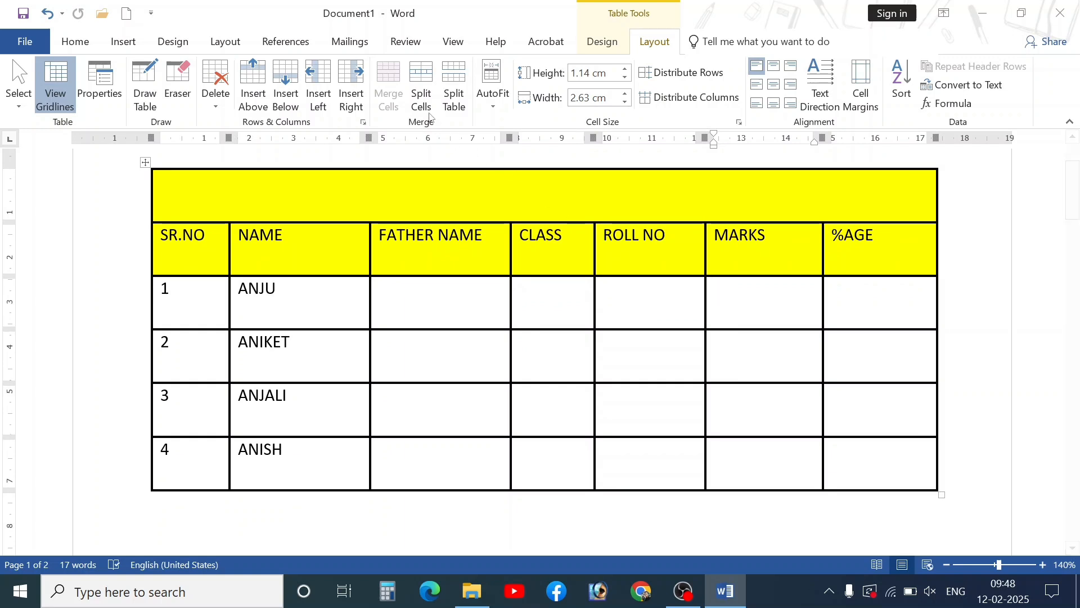
# - Split row 1's MARKS cell into 6 columns by 2 rows, replacing a single-row attempt
pyautogui.click(422, 84)
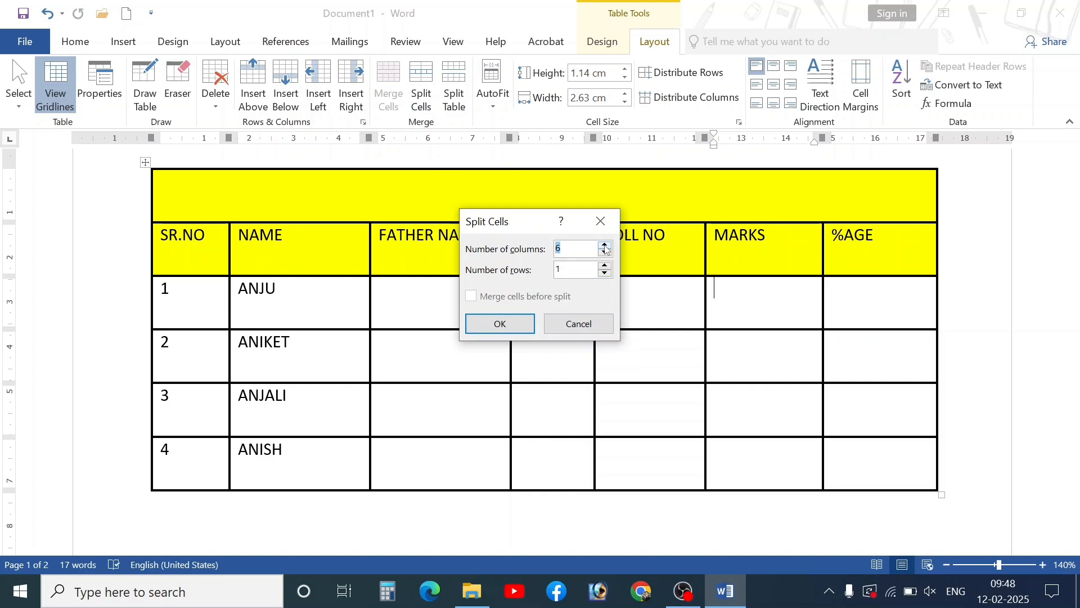
pyautogui.click(514, 325)
pyautogui.hotkey('ctrl', 'z')
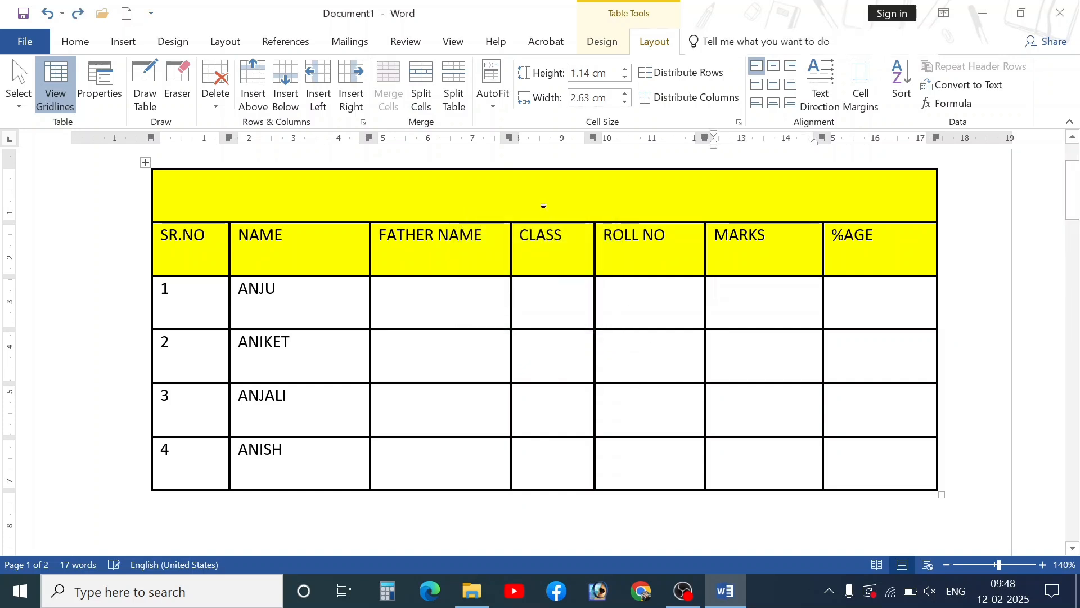
pyautogui.click(422, 90)
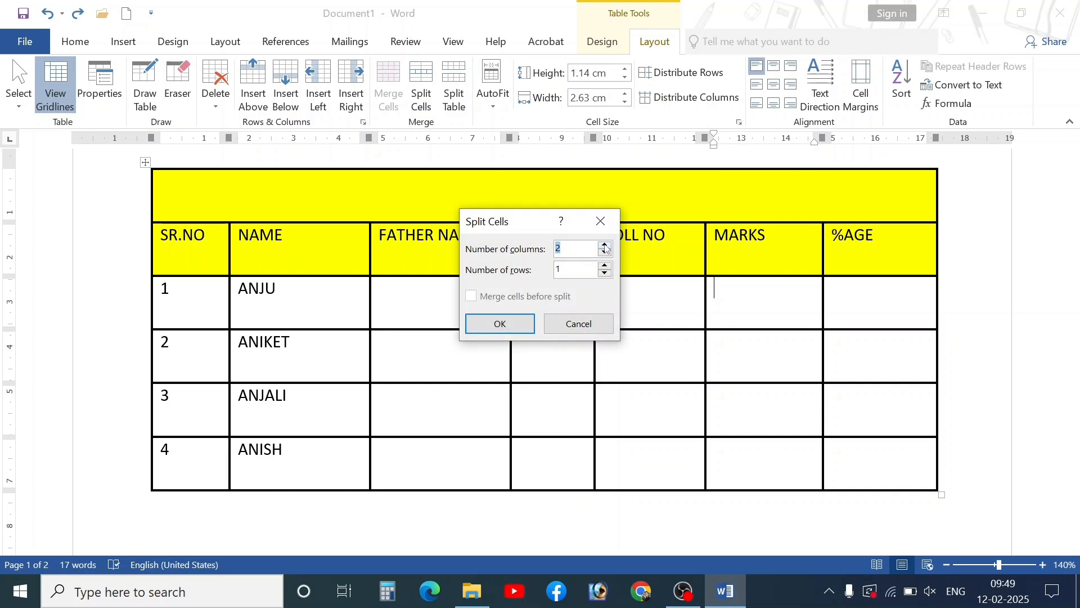
pyautogui.click(605, 265)
pyautogui.click(532, 322)
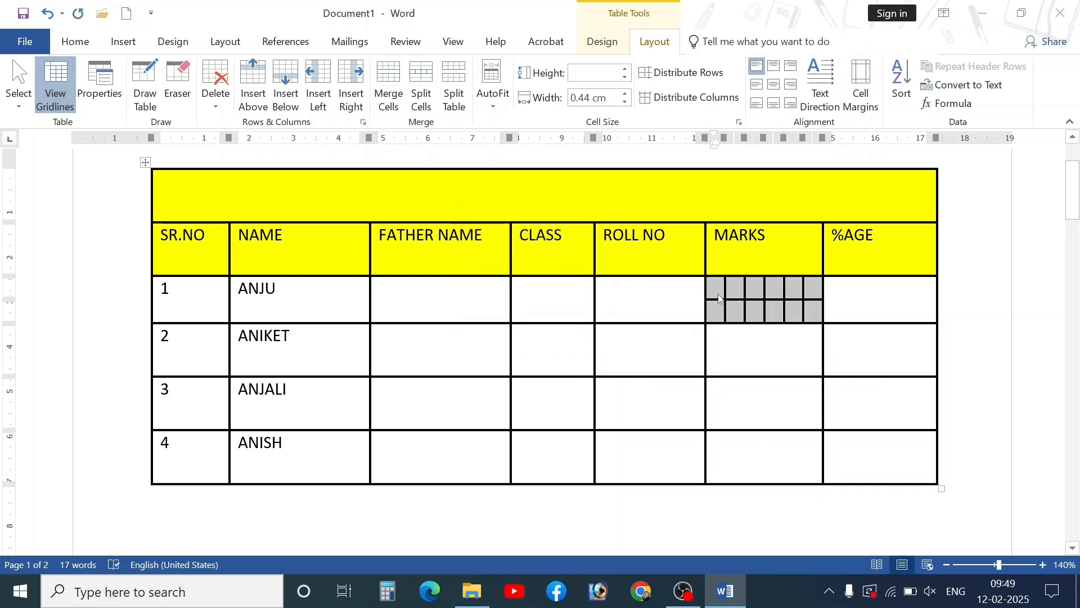
pyautogui.click(719, 299)
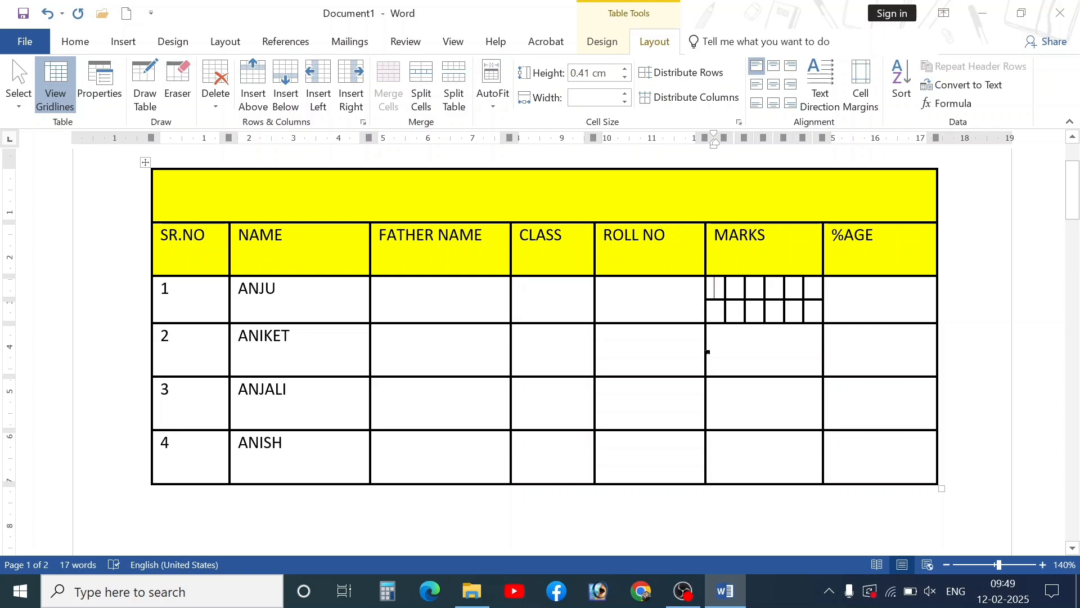
# - Type H, E, M, S, SST and SNS into the six split subject cells
pyautogui.write('H')
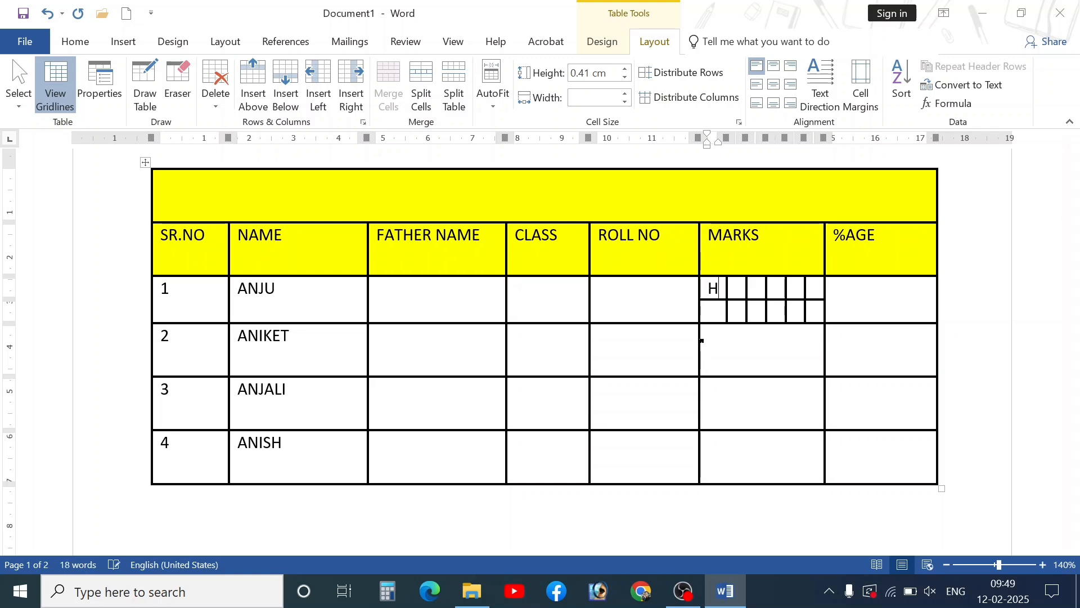
pyautogui.press('Tab')
pyautogui.write('E')
pyautogui.press('Tab')
pyautogui.write('M')
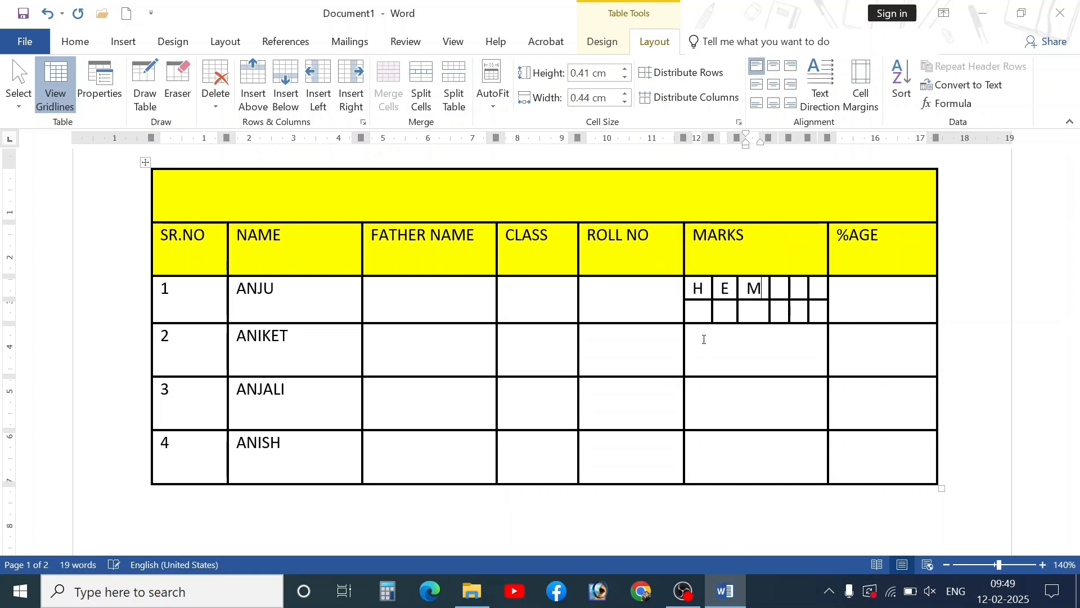
pyautogui.press('Tab')
pyautogui.write('S')
pyautogui.press('Tab')
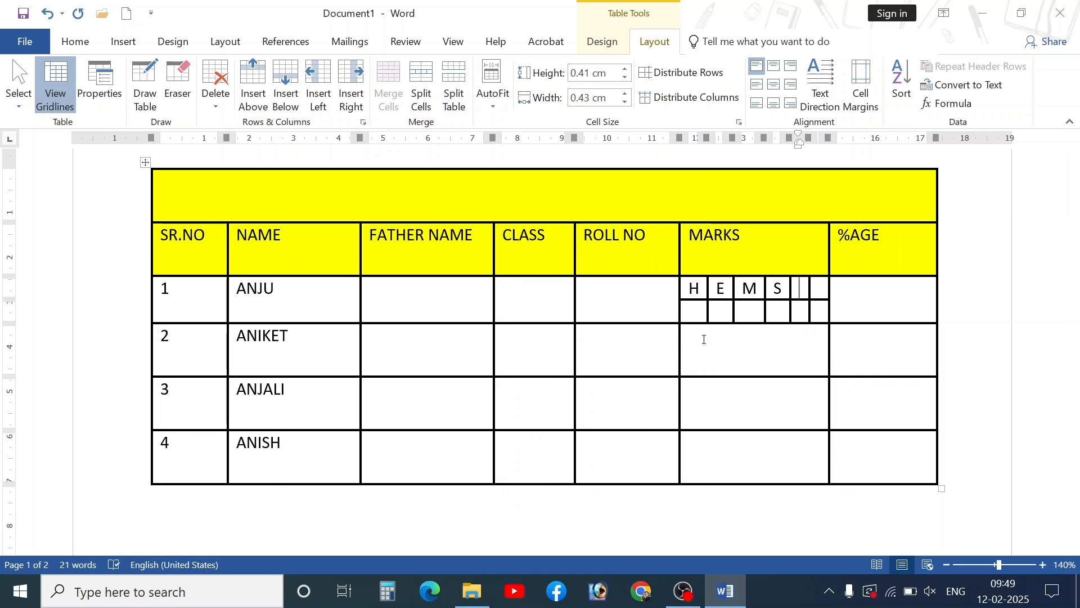
pyautogui.write('SST')
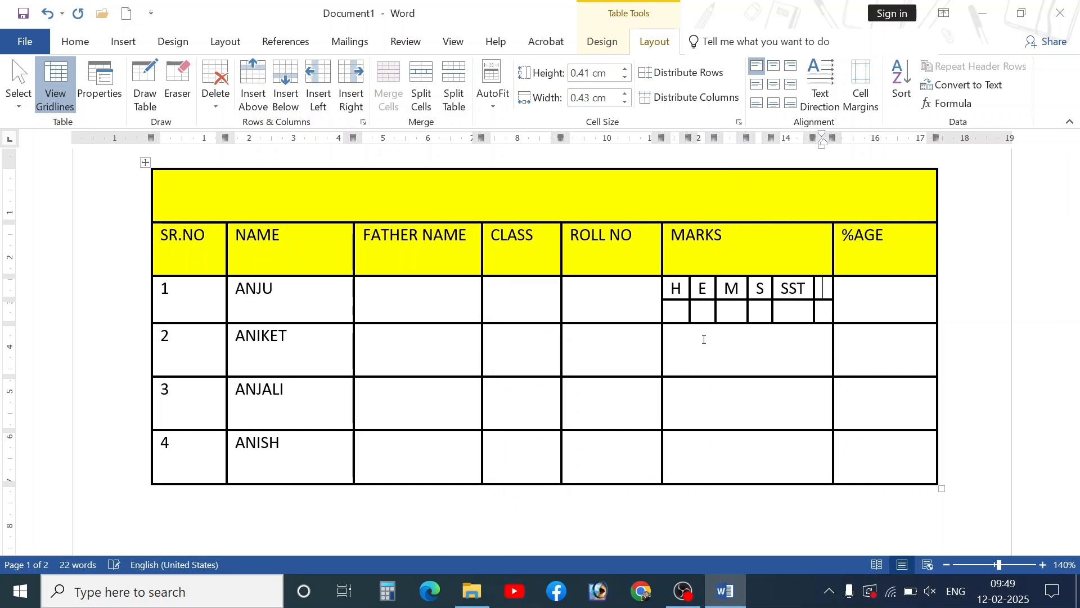
pyautogui.write('SS')
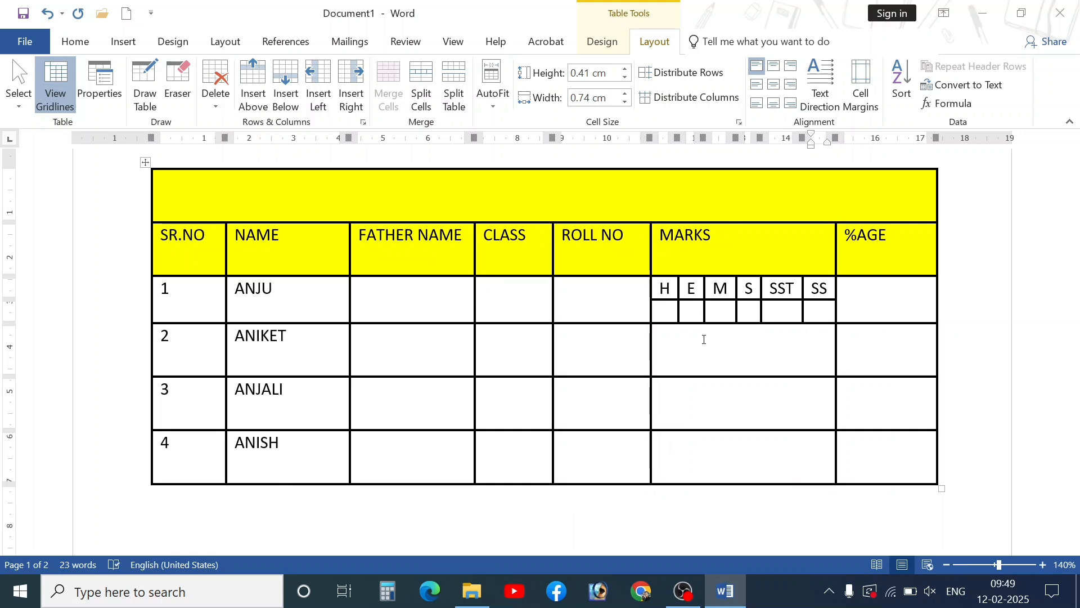
pyautogui.press('BackSpace')
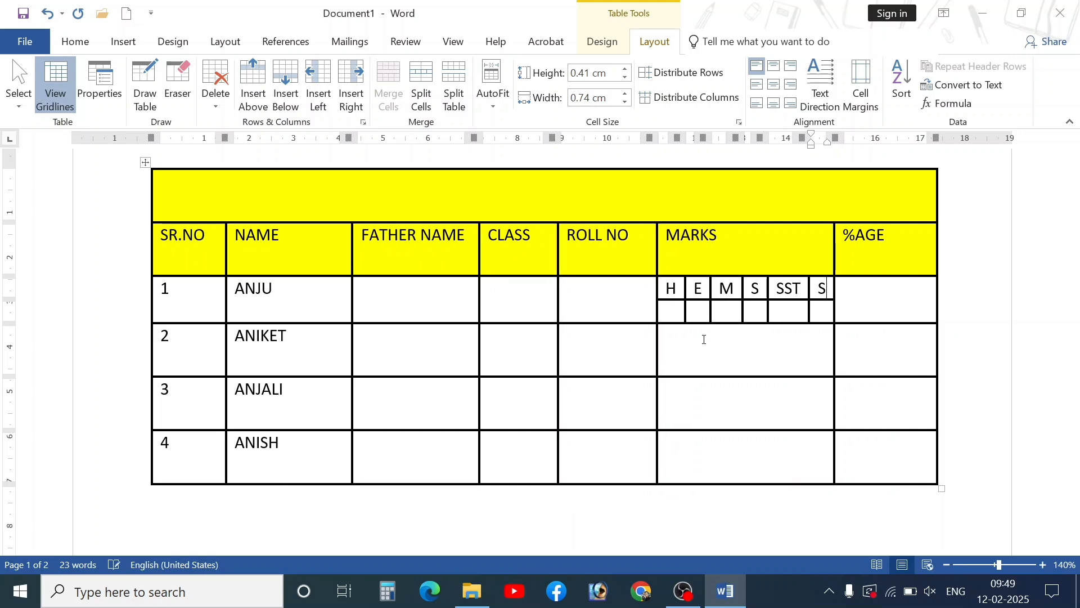
pyautogui.write('NS')
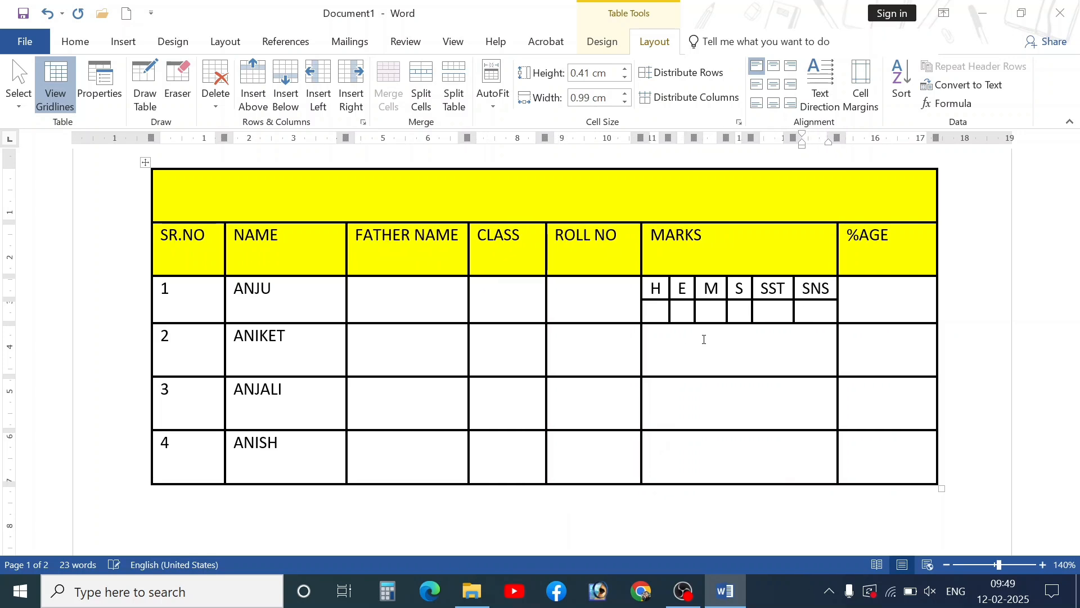
# - Complete the subject labels as HI, ENG and SCI
pyautogui.click(664, 294)
pyautogui.write('I')
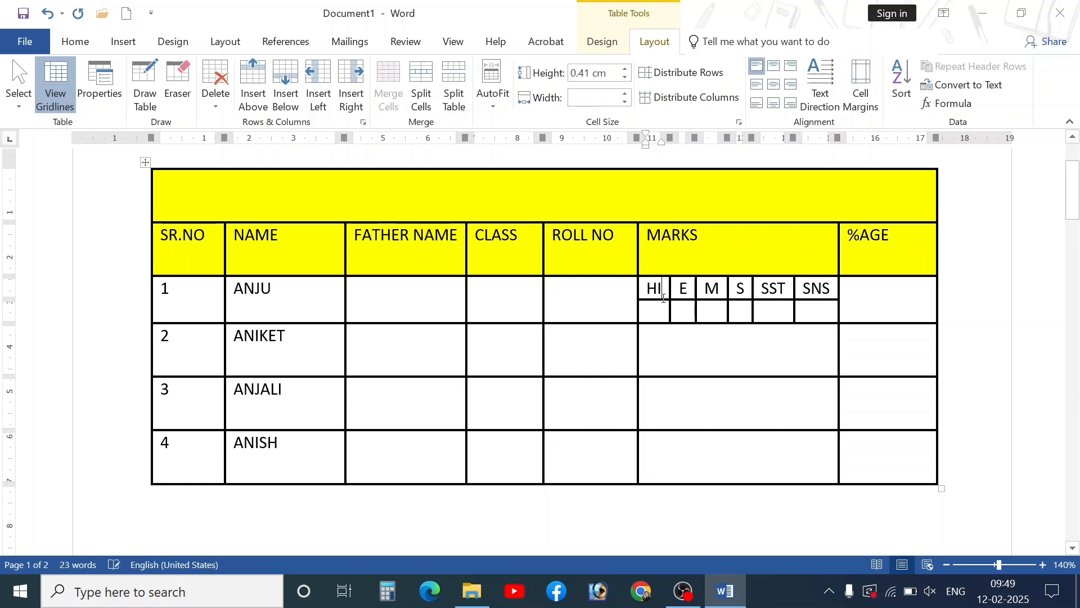
pyautogui.click(683, 290)
pyautogui.write('NG')
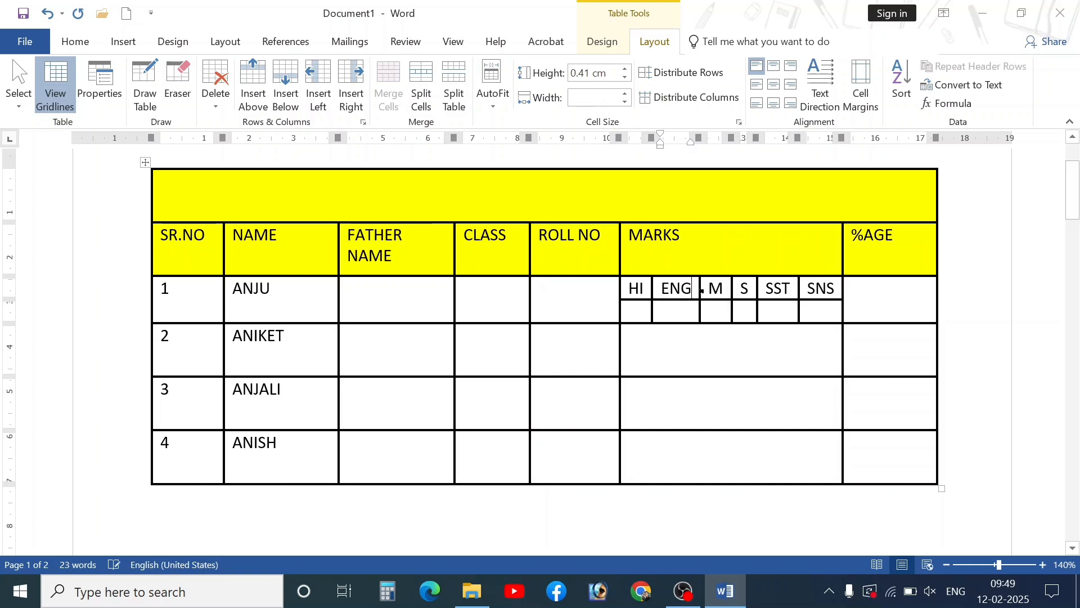
pyautogui.click(723, 289)
pyautogui.click(751, 290)
pyautogui.write('CI')
# - Enter the marks 85, 45, 65, 45, 85, 96 in the cells beneath the subjects
pyautogui.click(632, 313)
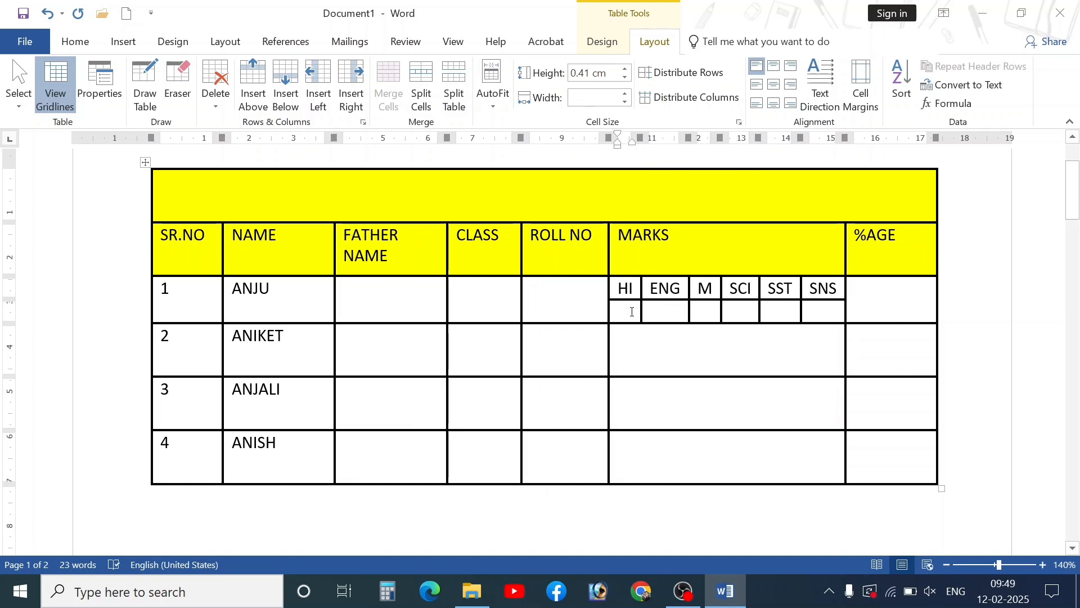
pyautogui.write('85')
pyautogui.press('Tab')
pyautogui.write('45')
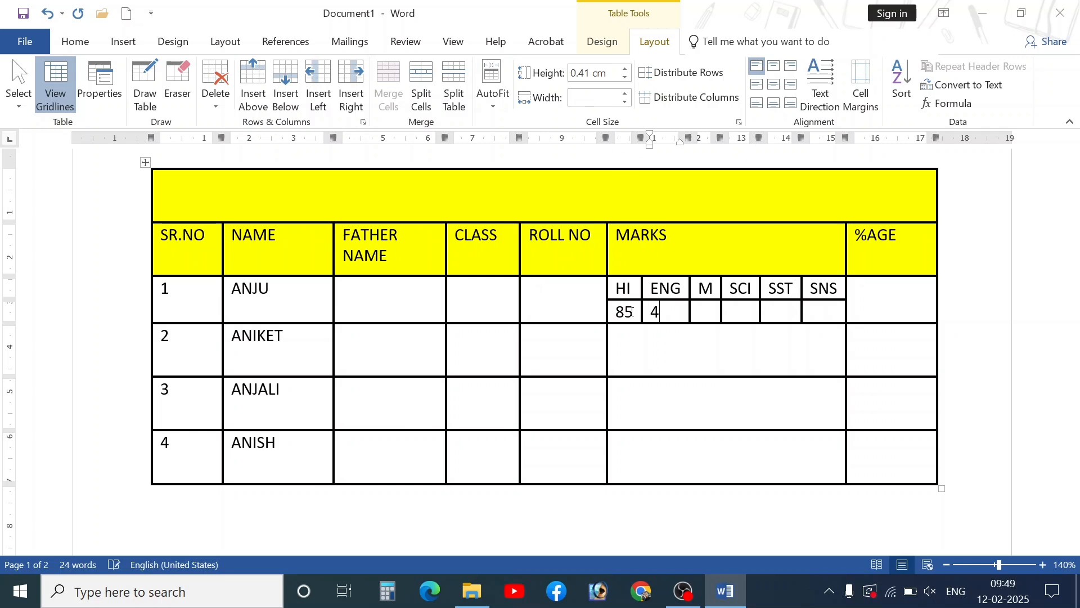
pyautogui.press('Tab')
pyautogui.write('65')
pyautogui.press('Tab')
pyautogui.write('45')
pyautogui.press('Tab')
pyautogui.write('85')
pyautogui.press('Tab')
pyautogui.write('96')
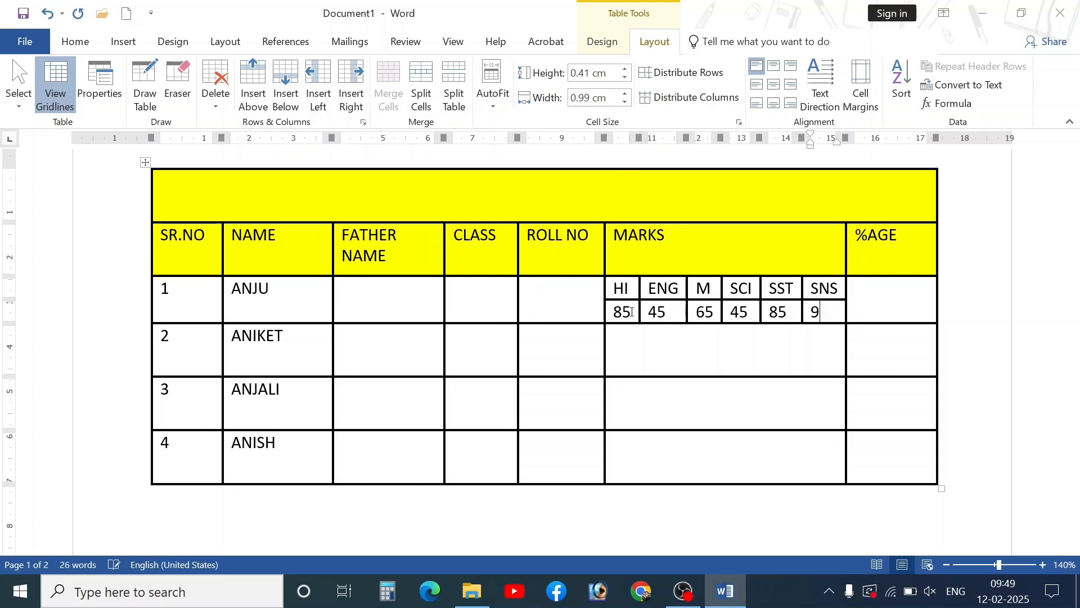
pyautogui.press('Tab')
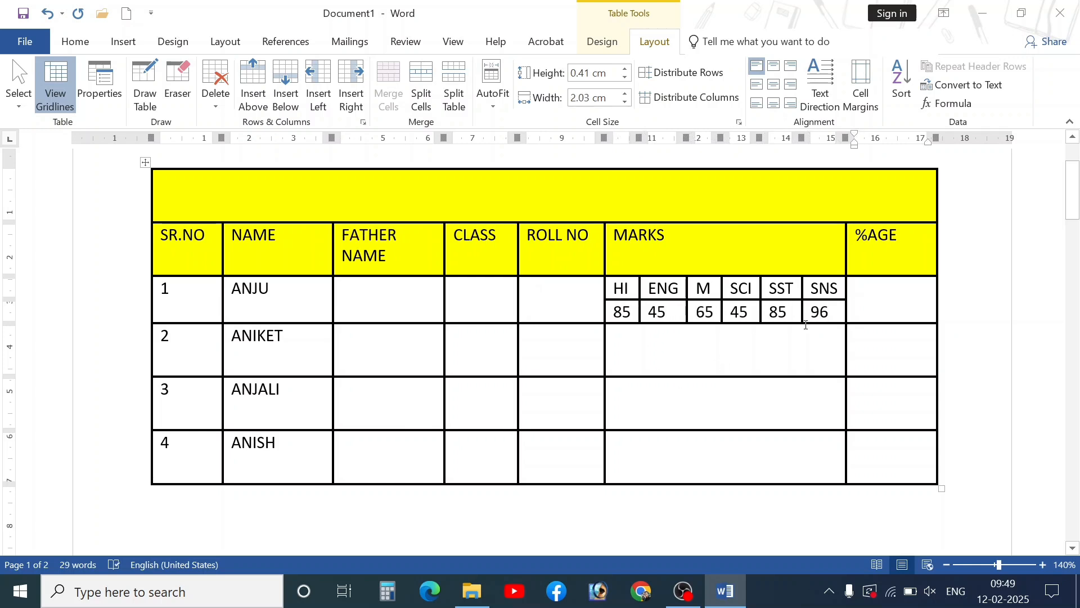
# - Select the ROLL NO and MARKS header cells and place the caret after MARKS
pyautogui.click(834, 315)
pyautogui.moveTo(668, 242); pyautogui.dragTo(594, 242)
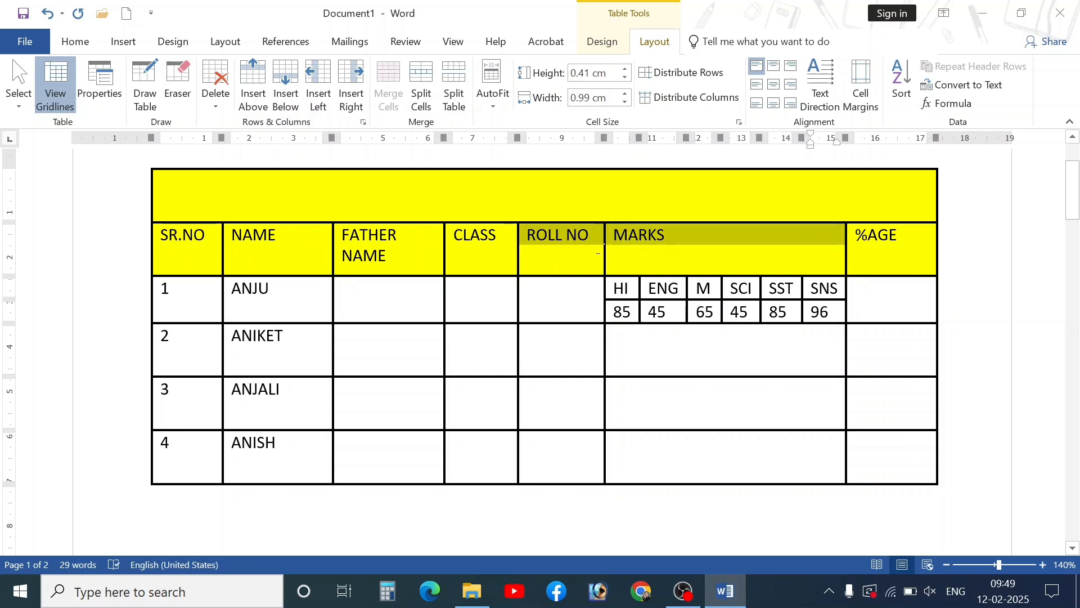
pyautogui.click(666, 244)
# - Rename the header to SUBJECT and label the next header cell MARKS
pyautogui.press('BackSpace')
pyautogui.press('BackSpace')
pyautogui.press('BackSpace')
pyautogui.press('BackSpace')
pyautogui.press('BackSpace')
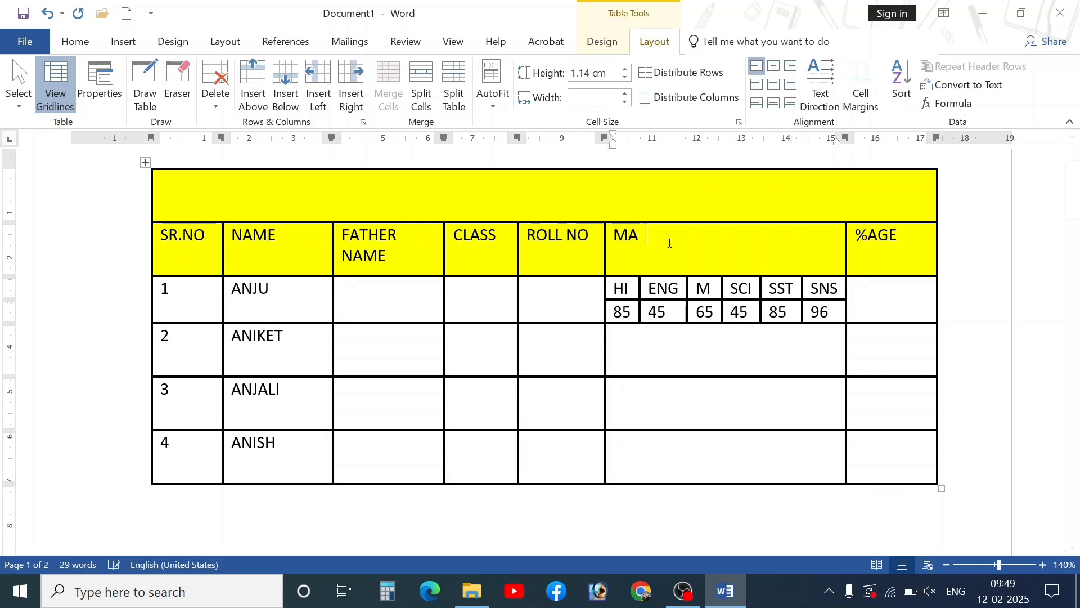
pyautogui.write('SUBJECT')
pyautogui.press('Tab')
pyautogui.write('MAT')
pyautogui.press('BackSpace')
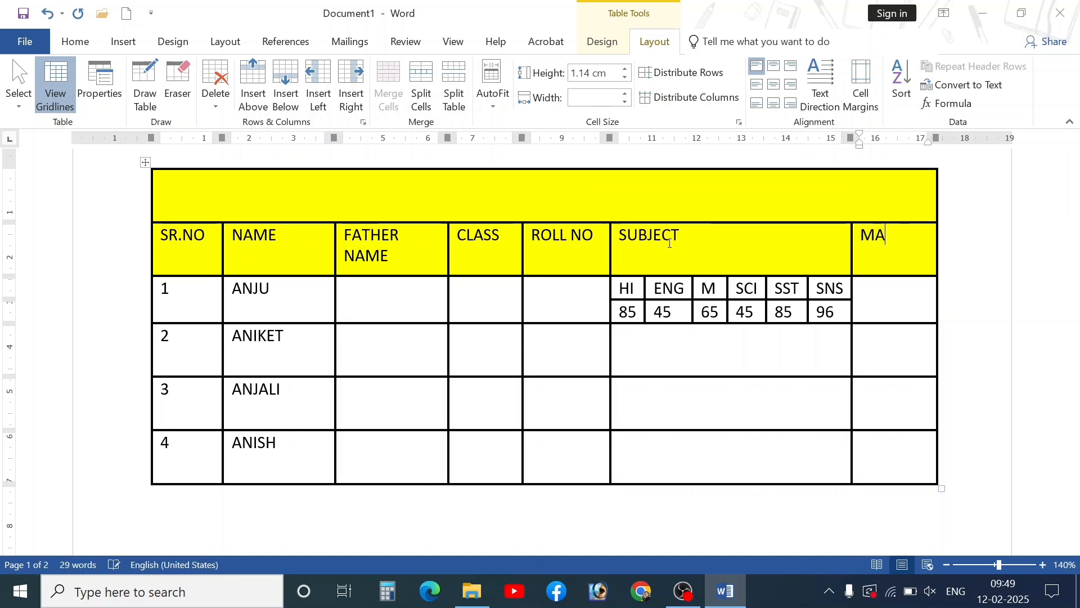
pyautogui.write('RKS')
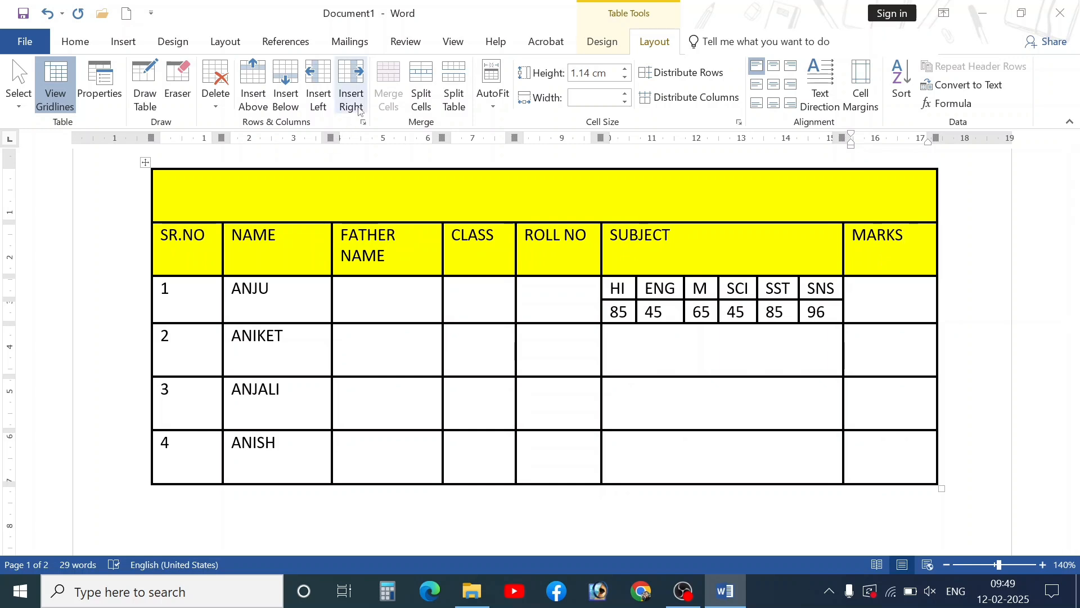
# - Insert a %AGE column after MARKS and shrink the table to fit the page
pyautogui.click(351, 84)
pyautogui.rightClick(943, 254)
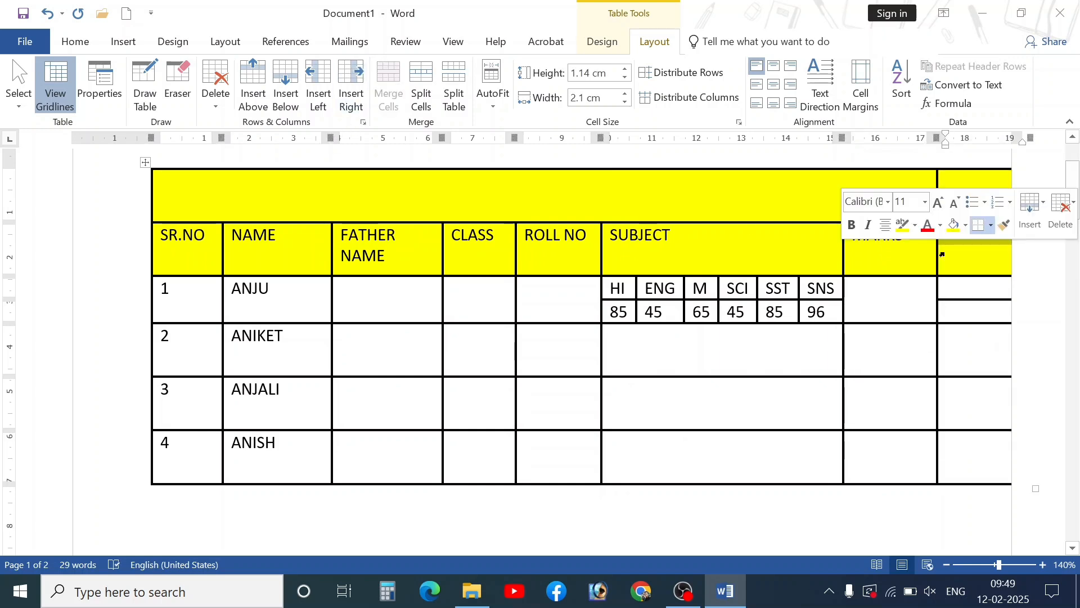
pyautogui.click(975, 260)
pyautogui.write('%AGE')
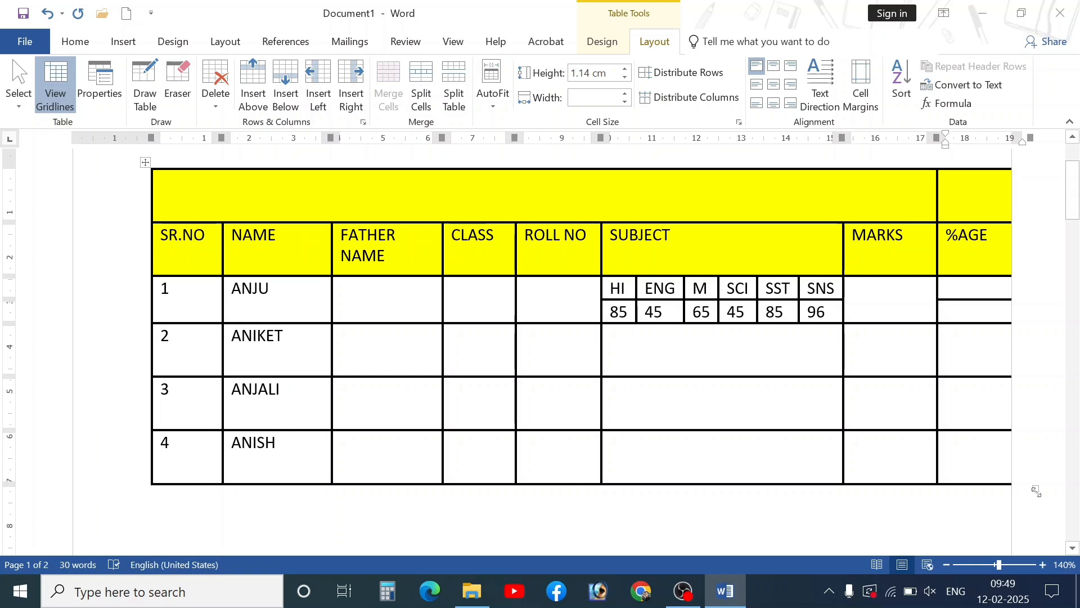
pyautogui.moveTo(1033, 490); pyautogui.dragTo(951, 431)
pyautogui.click(596, 332)
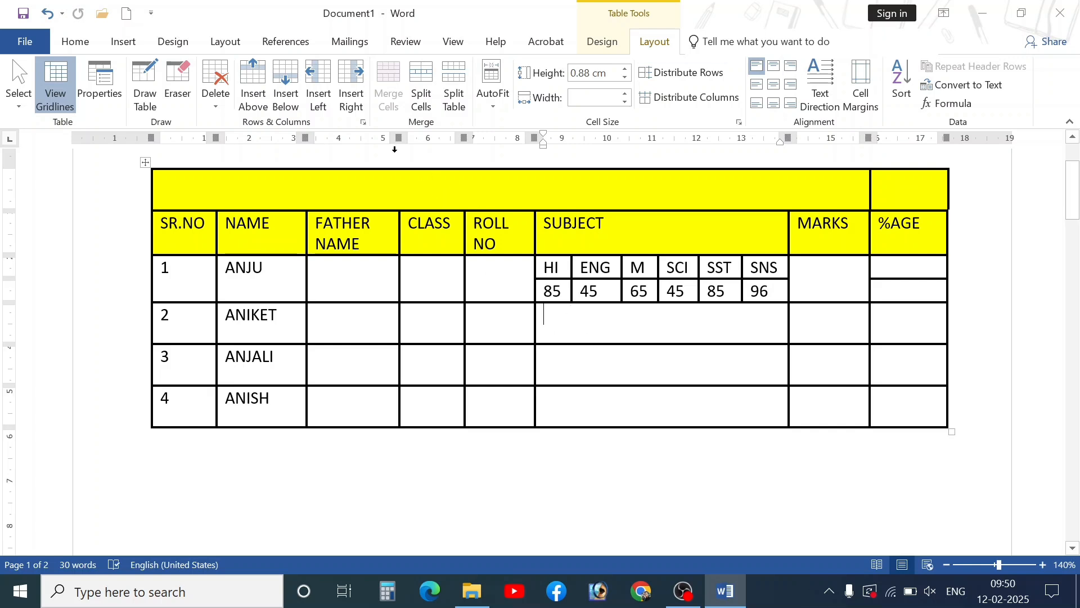
# - Split row 2's SUBJECT cell into 6 columns and 2 rows, and paste in the HI–SNS headings
pyautogui.click(421, 90)
pyautogui.write('6')
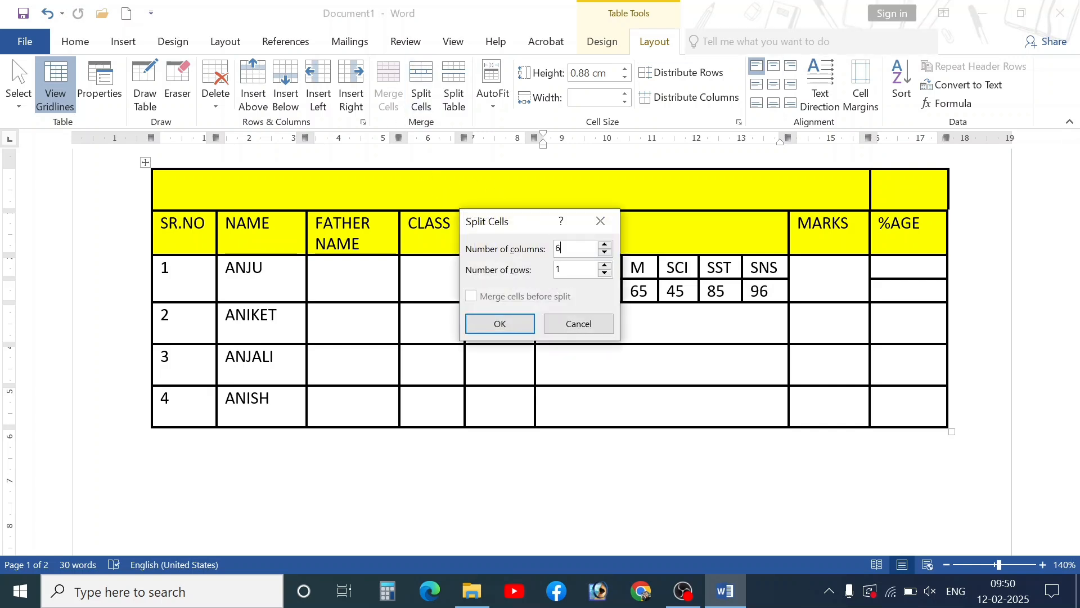
pyautogui.press('Tab')
pyautogui.write('2')
pyautogui.click(501, 323)
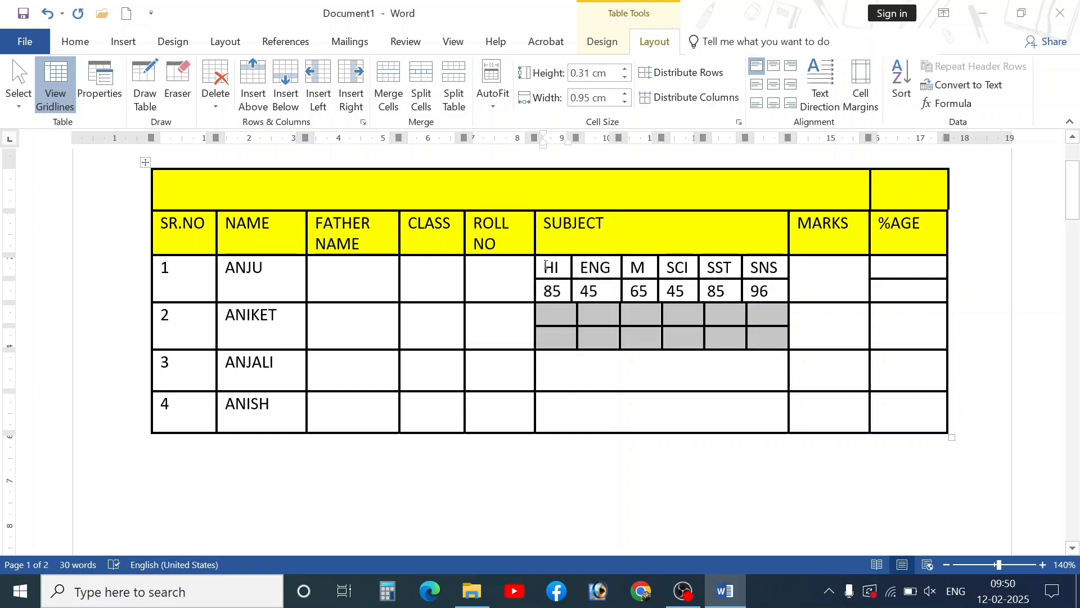
pyautogui.moveTo(546, 265); pyautogui.dragTo(765, 272)
pyautogui.hotkey('ctrl', 'c')
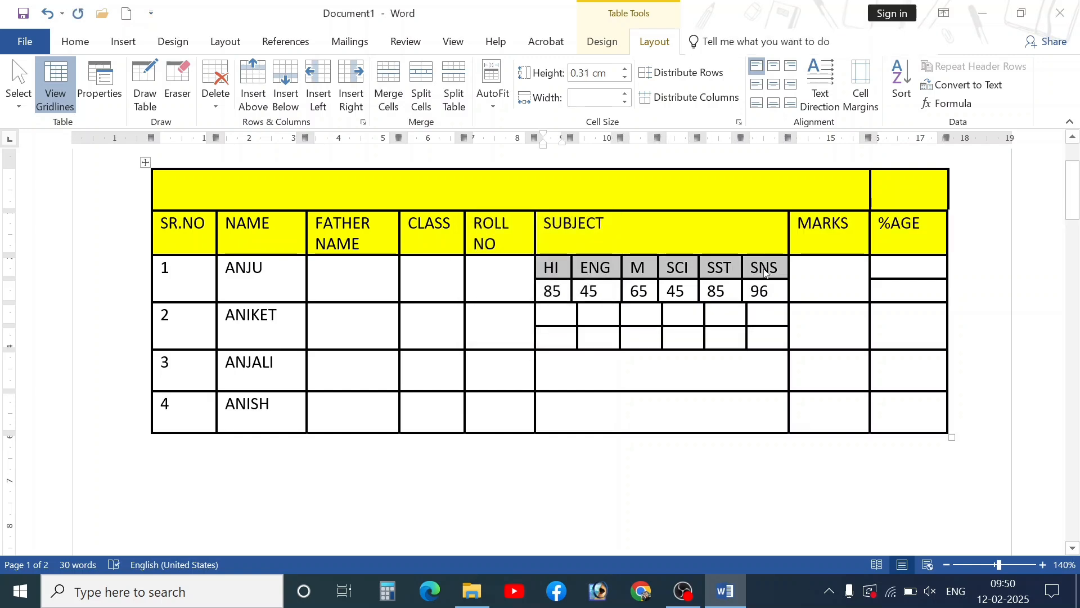
pyautogui.moveTo(546, 312); pyautogui.dragTo(761, 313)
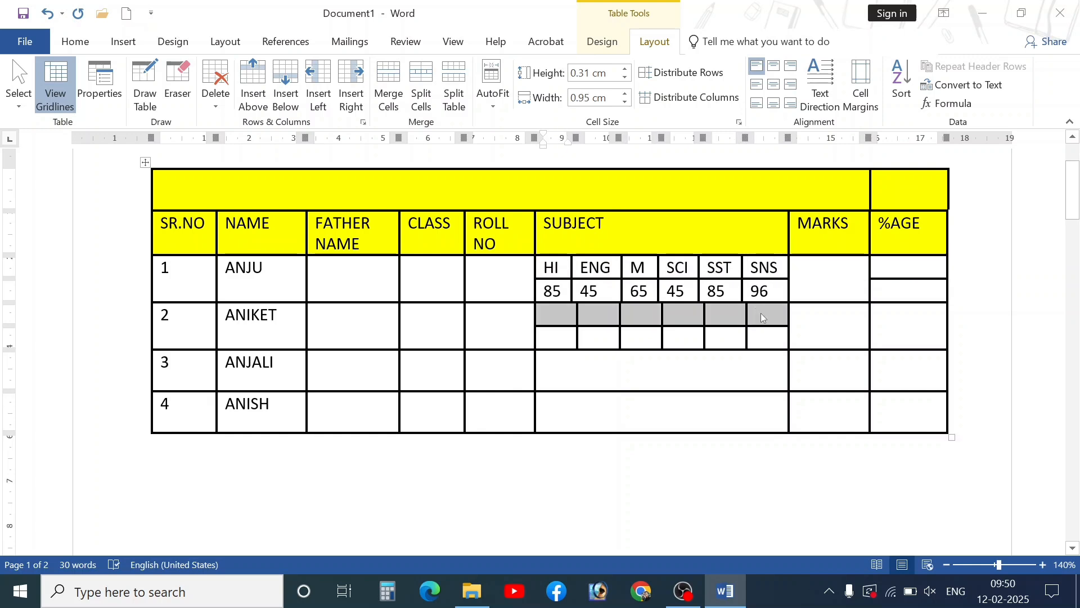
pyautogui.hotkey('ctrl', 'v')
# - Enter the marks 96, 85, 78, 88, 98, 99 under the row 2 subjects
pyautogui.click(548, 343)
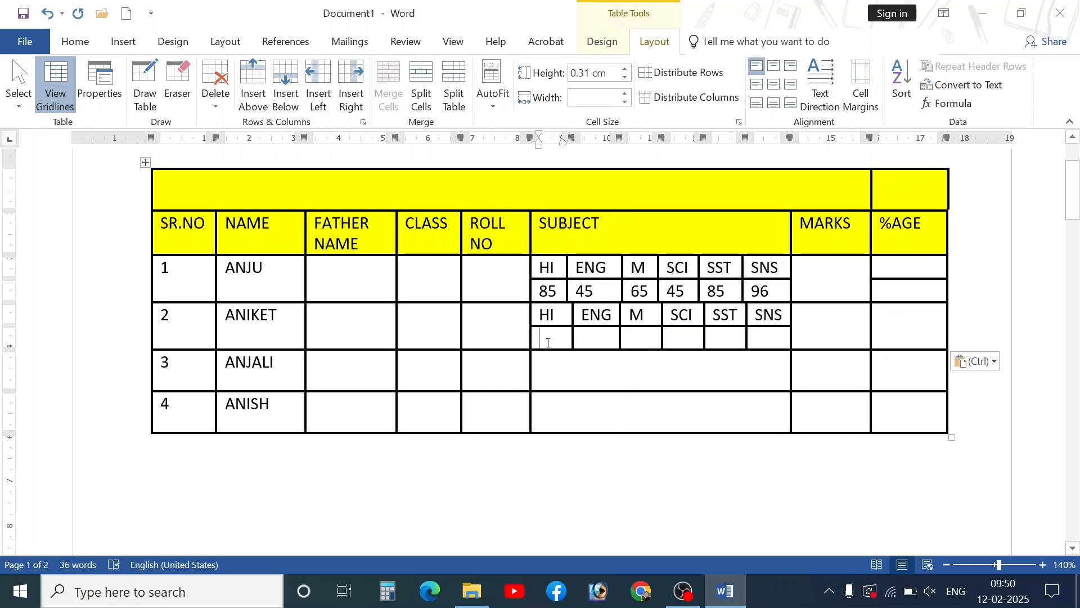
pyautogui.write('96')
pyautogui.press('Tab')
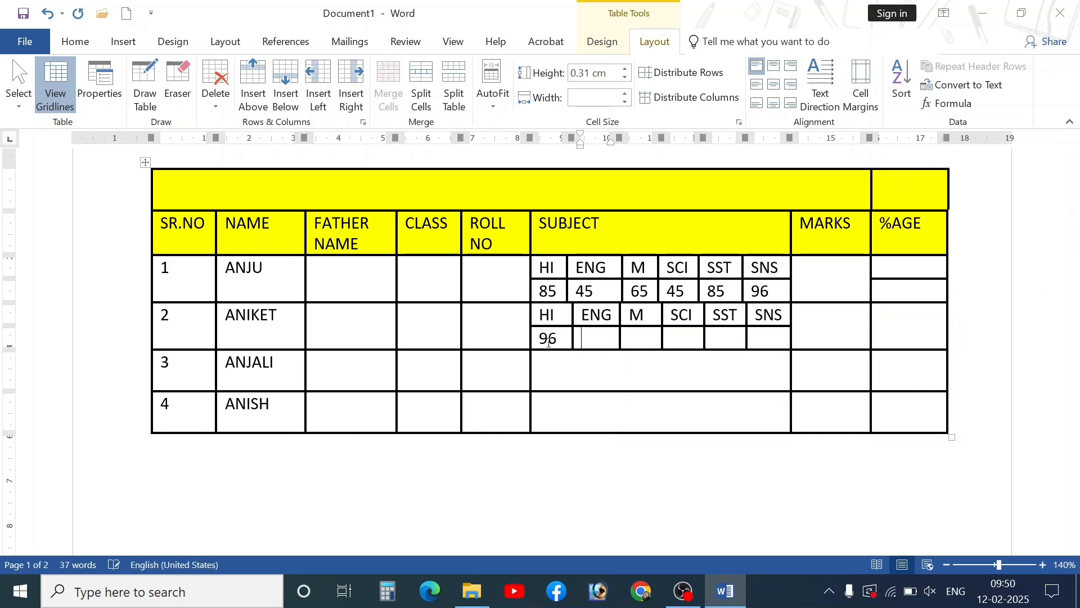
pyautogui.write('85')
pyautogui.press('Tab')
pyautogui.write('78')
pyautogui.press('Tab')
pyautogui.write('88')
pyautogui.press('Tab')
pyautogui.write('98')
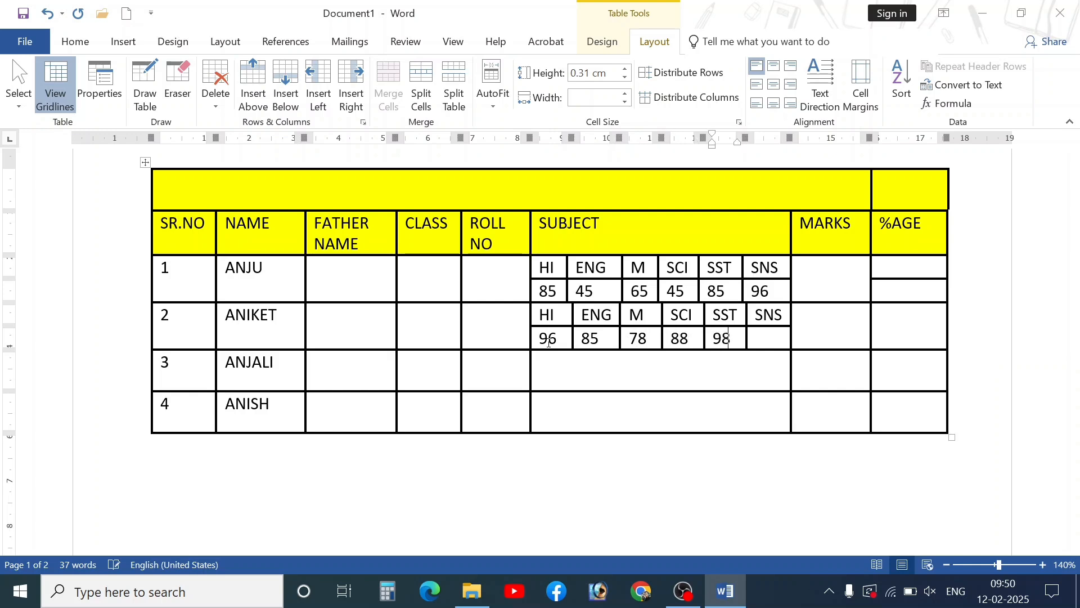
pyautogui.press('Tab')
pyautogui.write('99')
pyautogui.press('Tab')
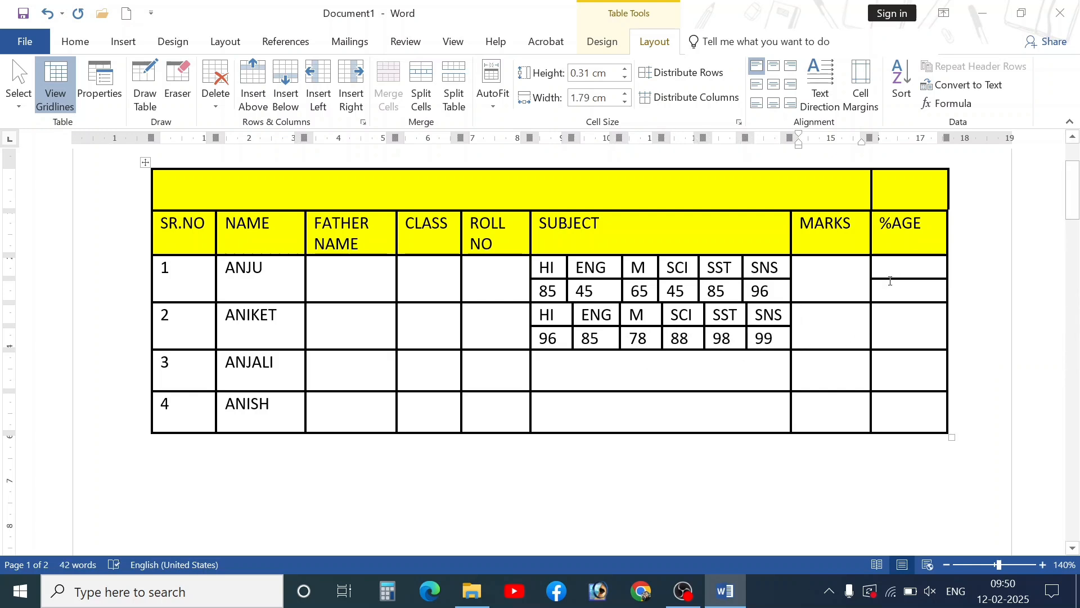
# - Merge row 1's two %AGE cells into one
pyautogui.moveTo(899, 272); pyautogui.dragTo(897, 285)
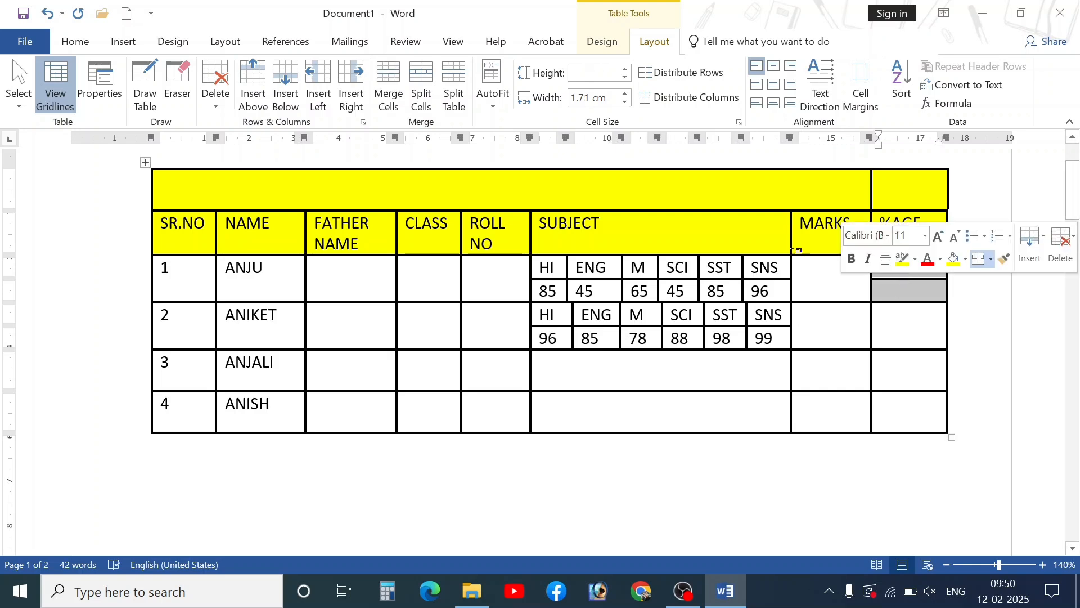
pyautogui.click(389, 90)
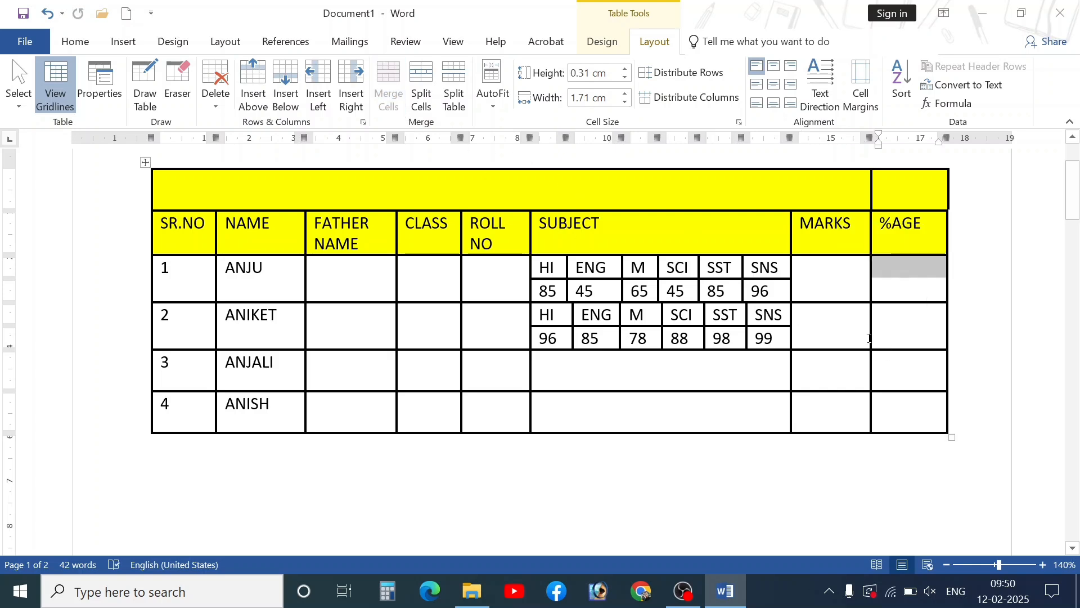
pyautogui.click(891, 332)
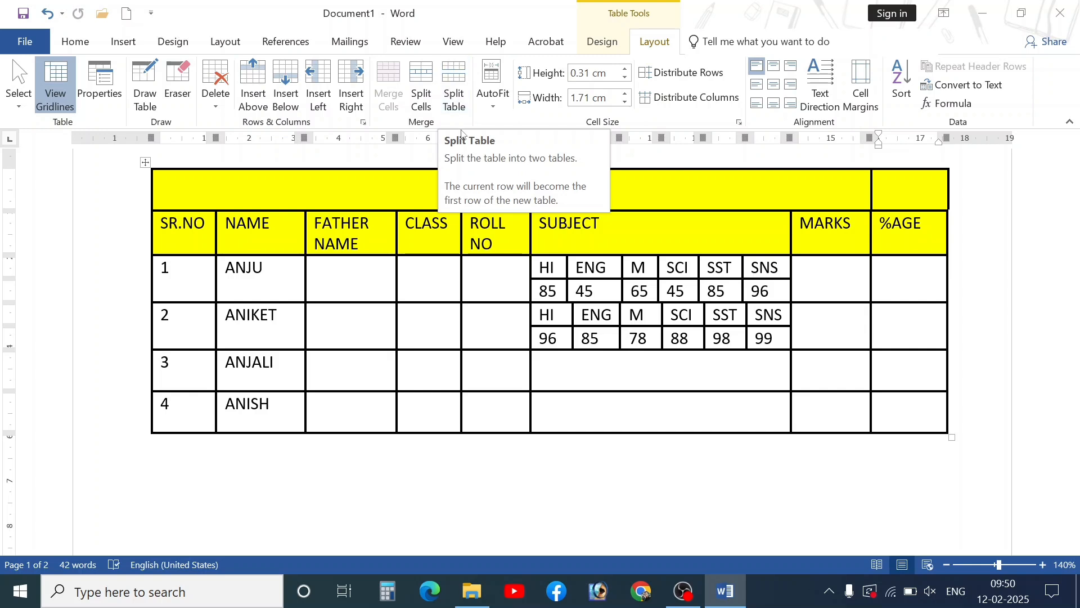
# - Insert a 10-column, 8-row table below the marks table and add extra rows
pyautogui.scroll(-4, 296, 430)
pyautogui.click(239, 395)
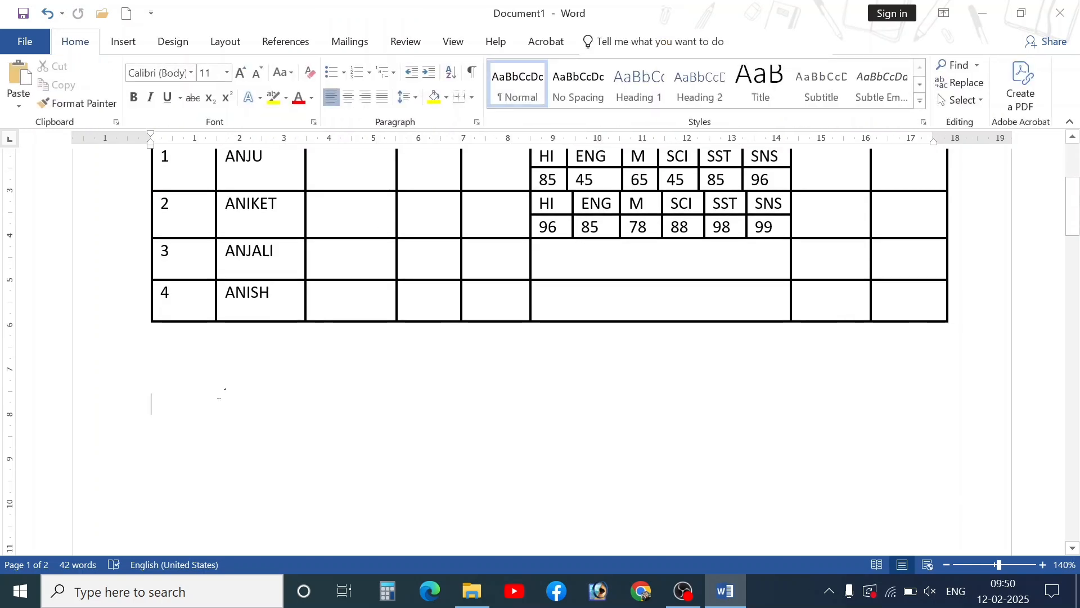
pyautogui.click(123, 42)
pyautogui.click(101, 85)
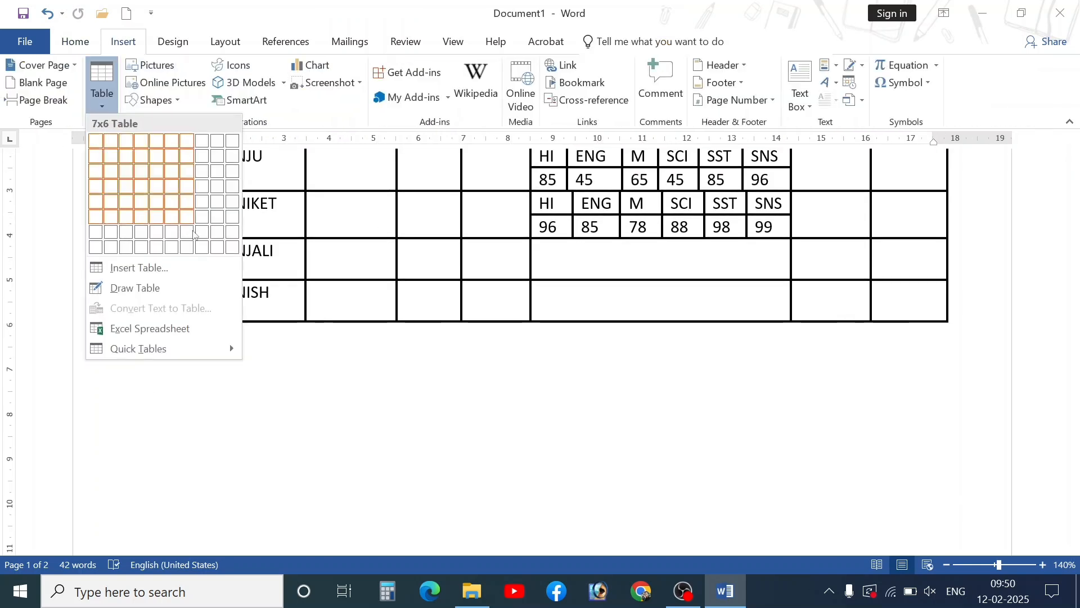
pyautogui.click(233, 236)
pyautogui.scroll(-1, 350, 309)
pyautogui.scroll(2, 316, 314)
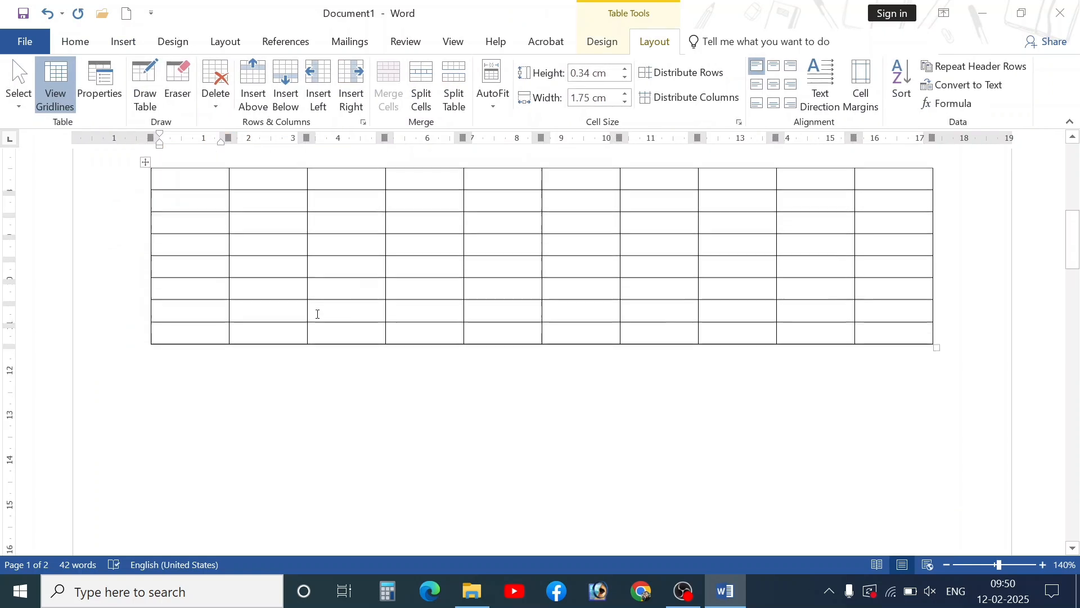
pyautogui.click(904, 340)
pyautogui.press('Tab')
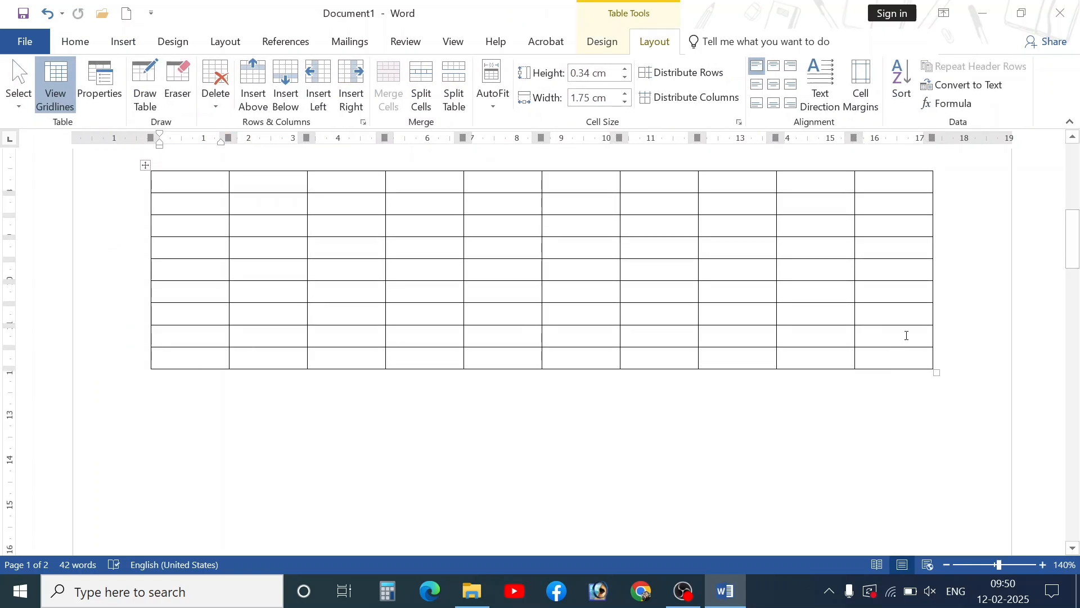
pyautogui.press('Tab')
pyautogui.press('Tab')
pyautogui.press('Tab')
pyautogui.press('Tab')
pyautogui.press('Tab')
pyautogui.press('Tab')
pyautogui.press('Tab')
pyautogui.press('Tab')
pyautogui.press('Tab')
pyautogui.press('Tab')
pyautogui.press('Tab')
pyautogui.press('Tab')
pyautogui.press('Tab')
pyautogui.press('Tab')
pyautogui.press('Tab')
pyautogui.press('Tab')
pyautogui.press('Tab')
pyautogui.press('Tab')
pyautogui.press('Tab')
pyautogui.press('Tab')
pyautogui.press('Tab')
pyautogui.press('Tab')
pyautogui.press('Tab')
pyautogui.press('Tab')
pyautogui.press('Tab')
pyautogui.press('Tab')
pyautogui.press('Tab')
pyautogui.press('Tab')
pyautogui.press('Tab')
pyautogui.press('Tab')
pyautogui.press('Tab')
pyautogui.press('Tab')
pyautogui.press('Tab')
pyautogui.press('Tab')
pyautogui.press('Tab')
pyautogui.press('Tab')
pyautogui.press('Tab')
pyautogui.press('Tab')
pyautogui.press('Tab')
pyautogui.press('Tab')
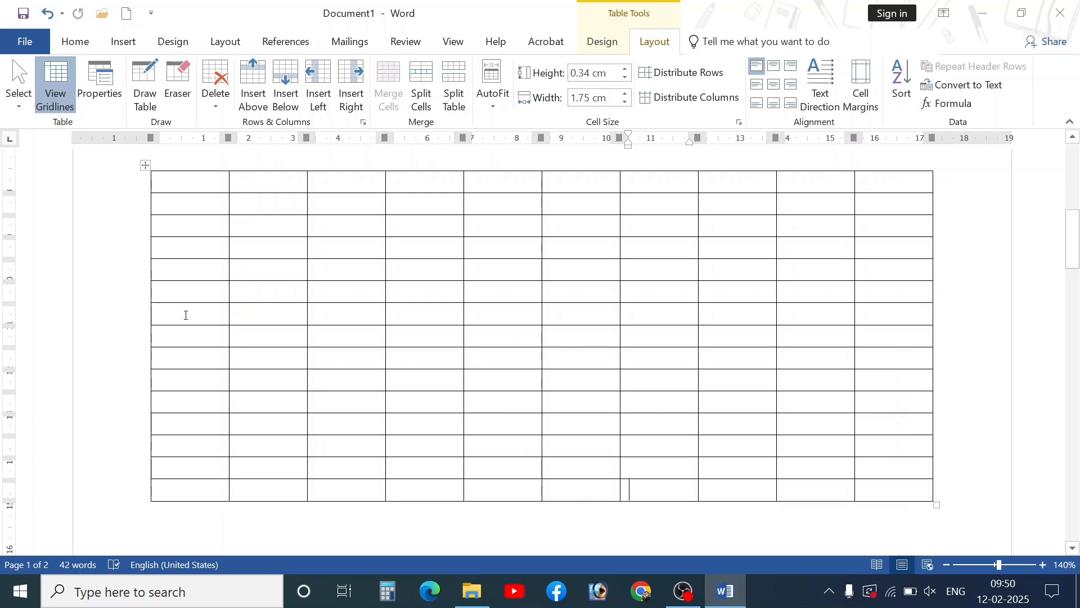
# - Split the new grid into separate tables above row 7 and again lower down
pyautogui.click(168, 318)
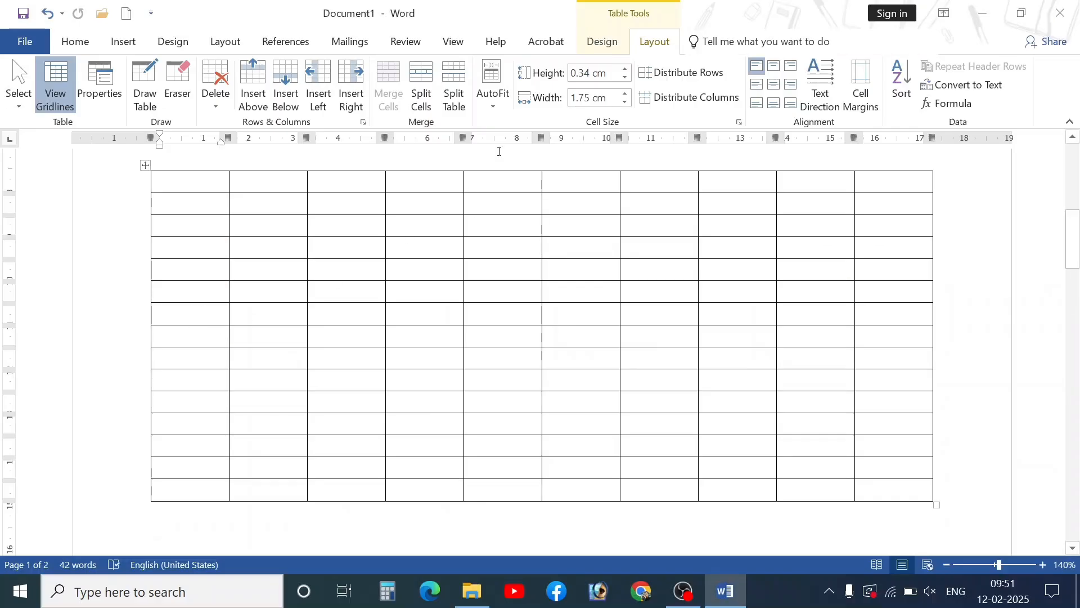
pyautogui.click(454, 84)
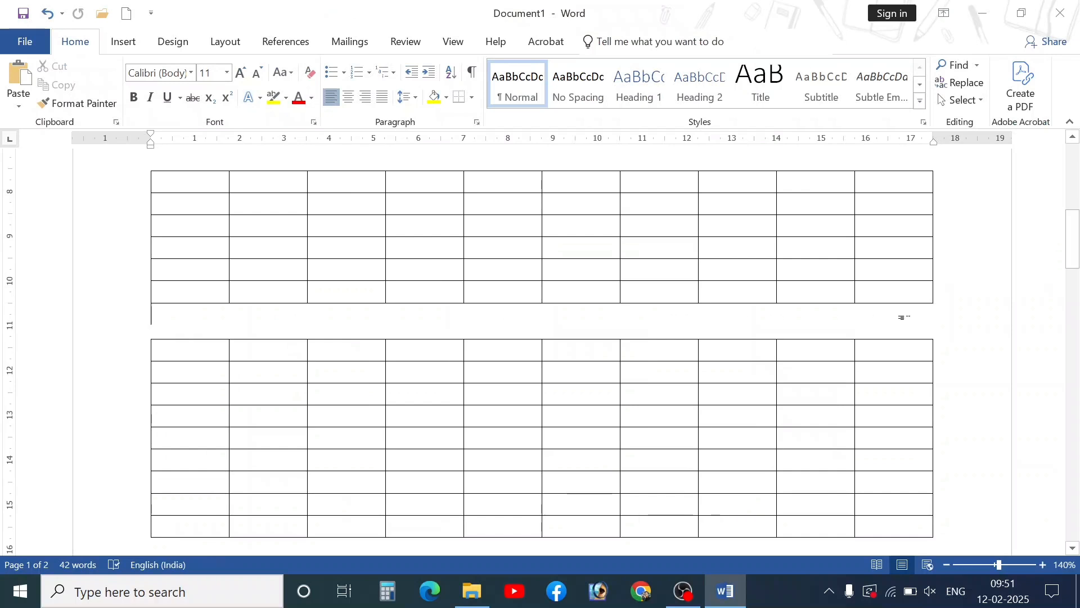
pyautogui.scroll(-1, 246, 415)
pyautogui.click(176, 381)
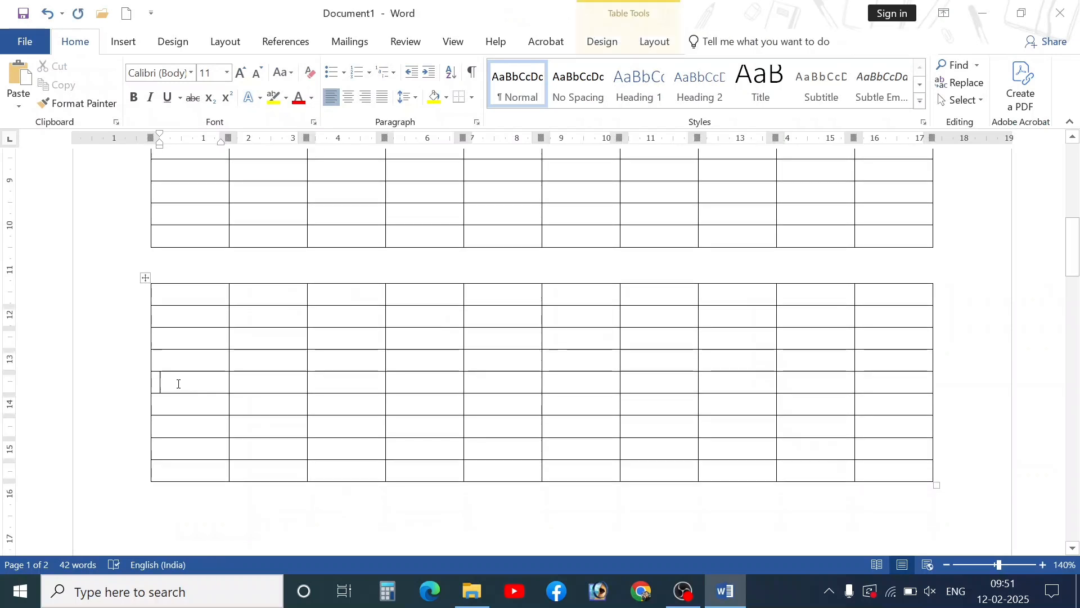
pyautogui.click(655, 42)
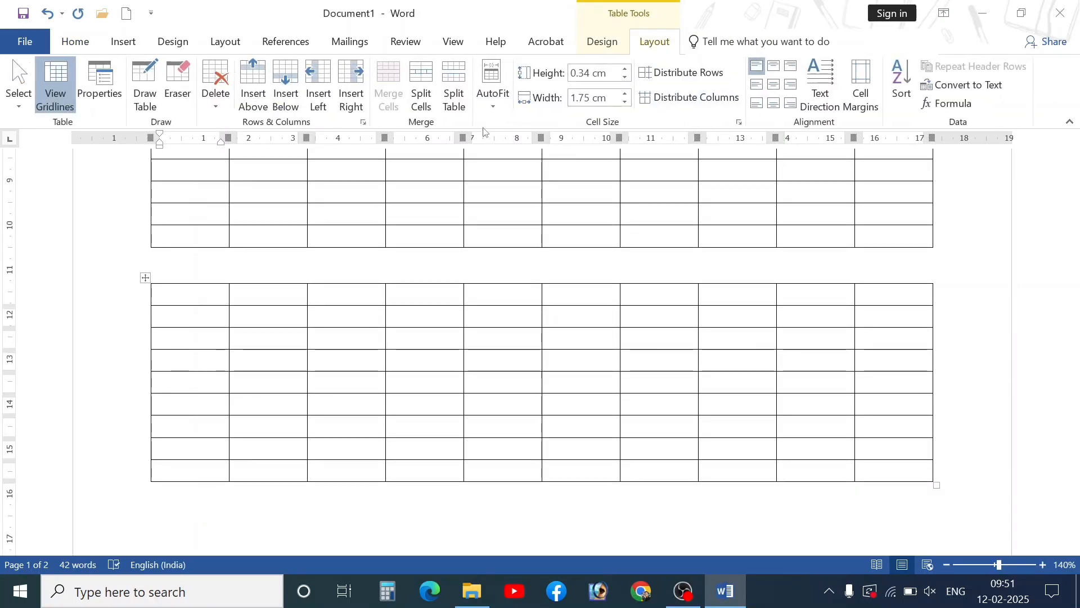
pyautogui.click(454, 96)
# - Undo an accidental column insertion in the top table
pyautogui.scroll(1, 350, 372)
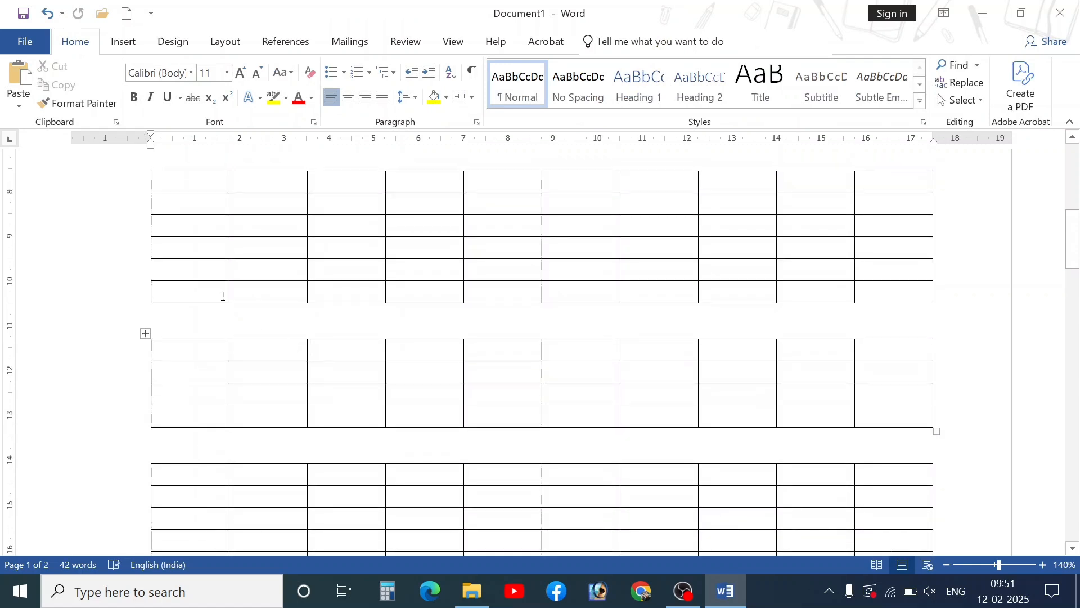
pyautogui.click(174, 231)
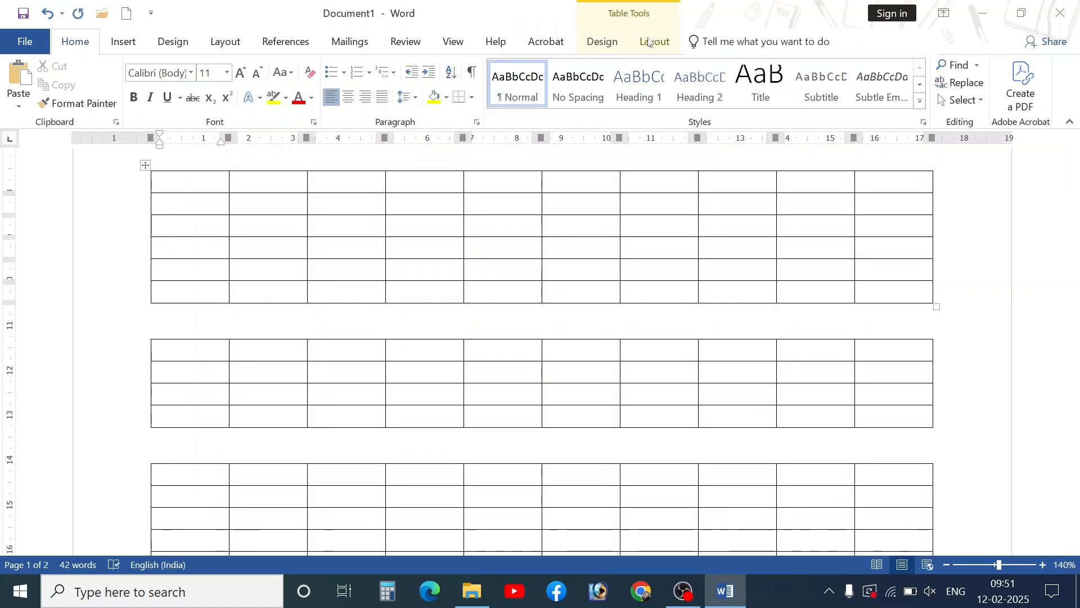
pyautogui.click(655, 42)
pyautogui.click(350, 94)
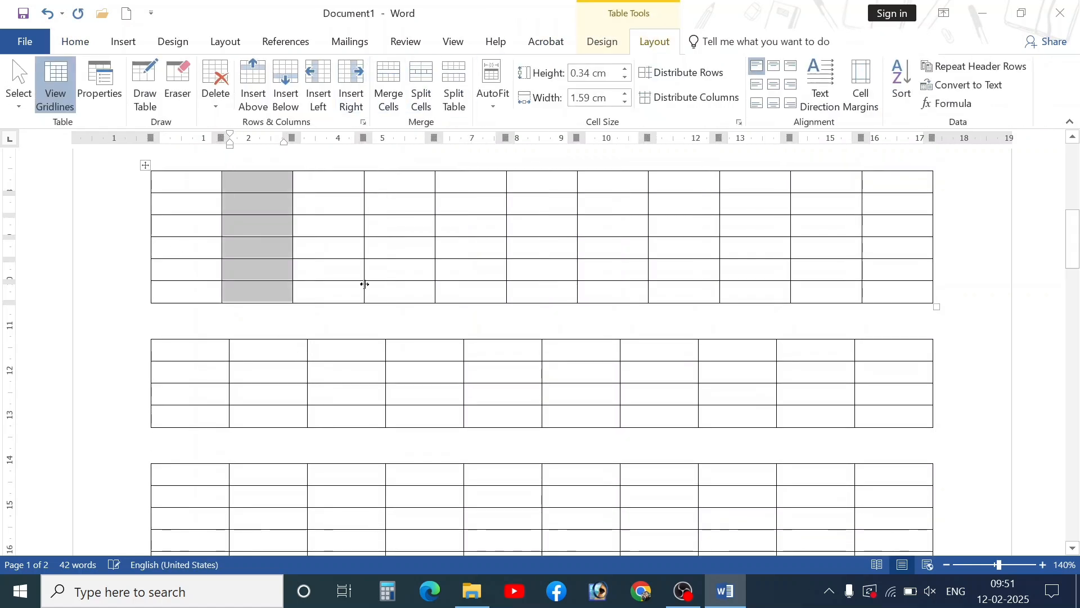
pyautogui.hotkey('ctrl', 'z')
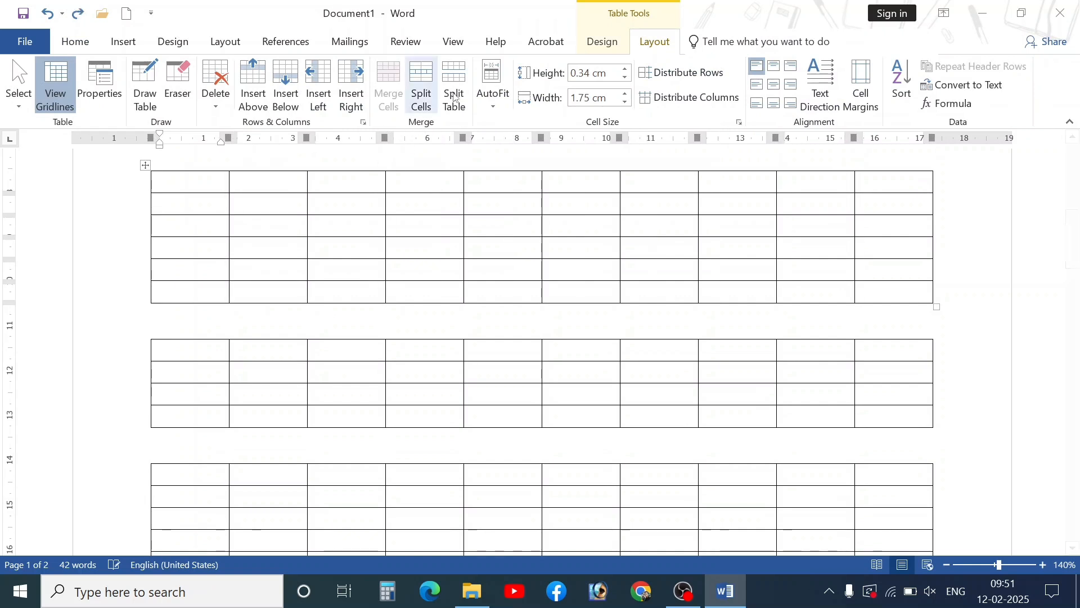
pyautogui.click(453, 92)
pyautogui.click(239, 250)
pyautogui.scroll(-3, 223, 298)
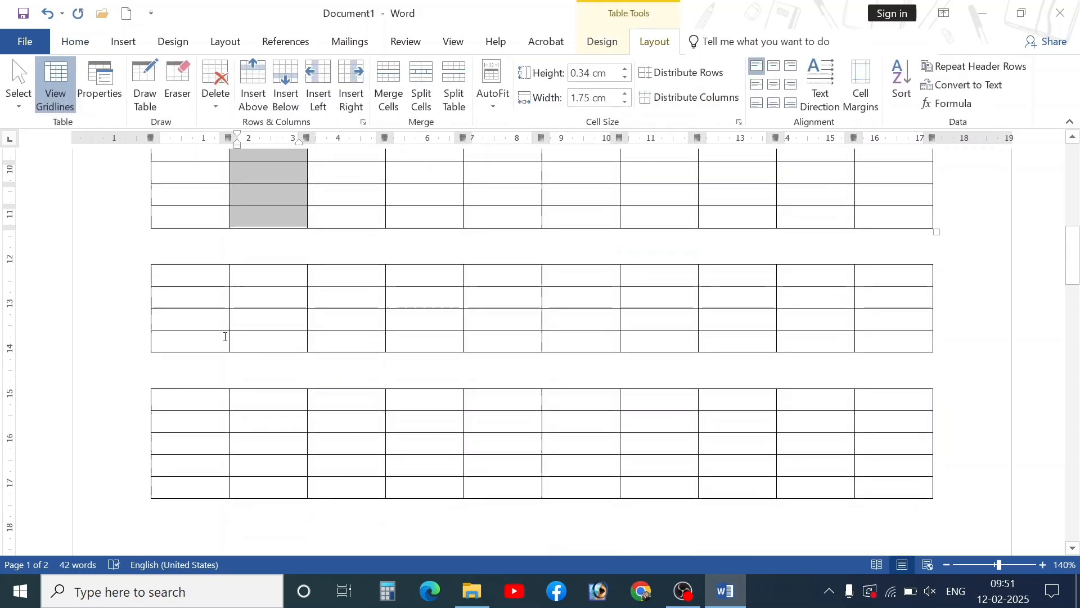
pyautogui.click(226, 336)
pyautogui.scroll(3, 311, 360)
# - Rejoin the tables with Ctrl+Z, re-split them with Ctrl+Y, and return to the marks table
pyautogui.hotkey('ctrl', 'z')
pyautogui.hotkey('ctrl', 'z')
pyautogui.hotkey('ctrl', 'z')
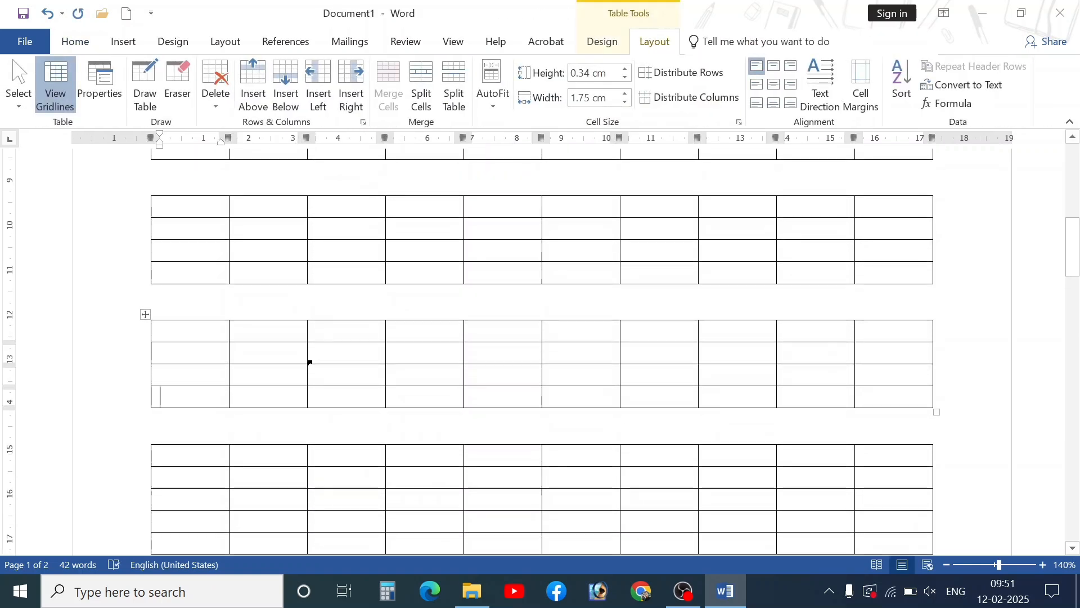
pyautogui.hotkey('ctrl', 'y')
pyautogui.hotkey('ctrl', 'y')
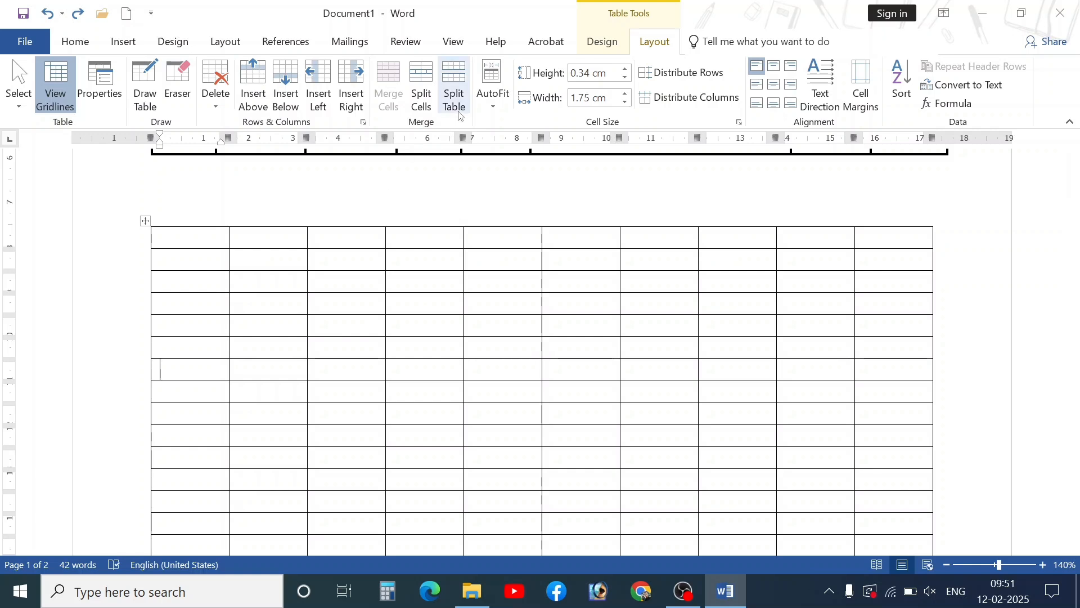
pyautogui.scroll(3, 498, 332)
pyautogui.scroll(3, 498, 332)
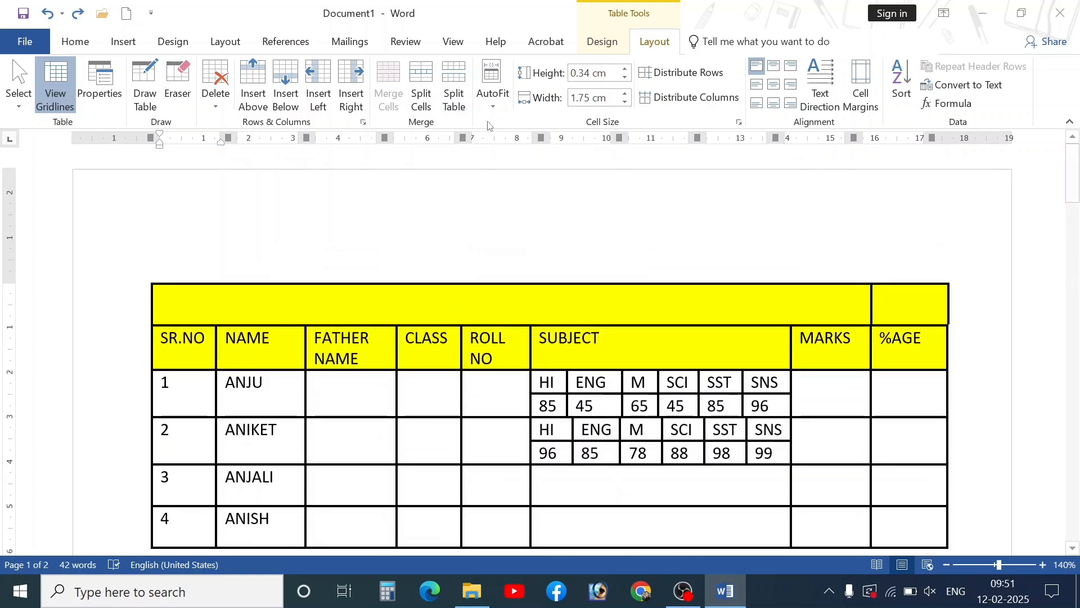
# - Fit the marks table to the page width with AutoFit Window, then shrink it from its corner
pyautogui.click(493, 91)
pyautogui.click(464, 249)
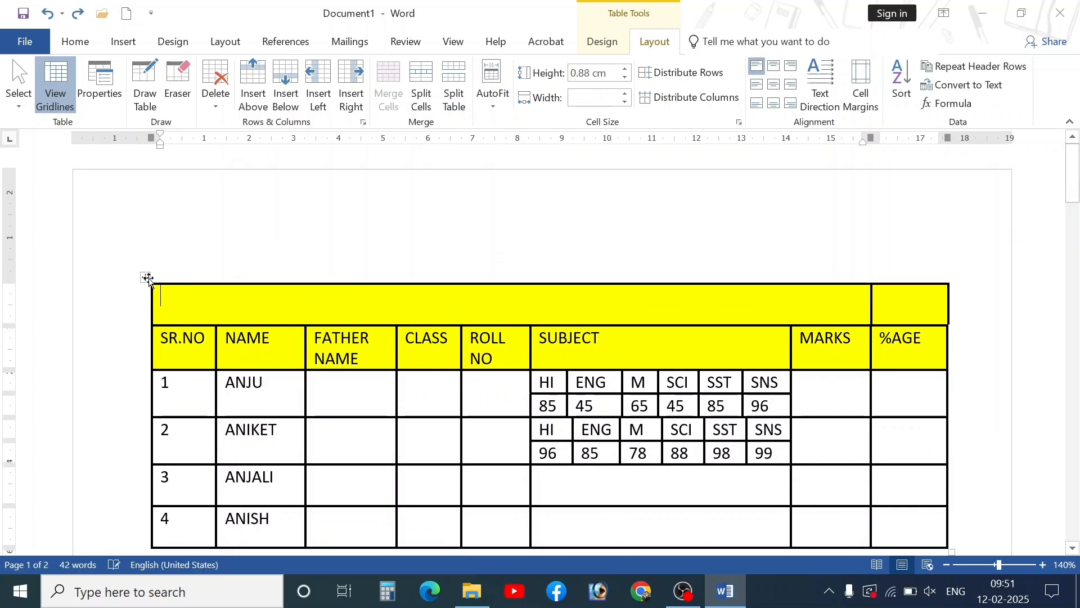
pyautogui.click(145, 277)
pyautogui.click(487, 106)
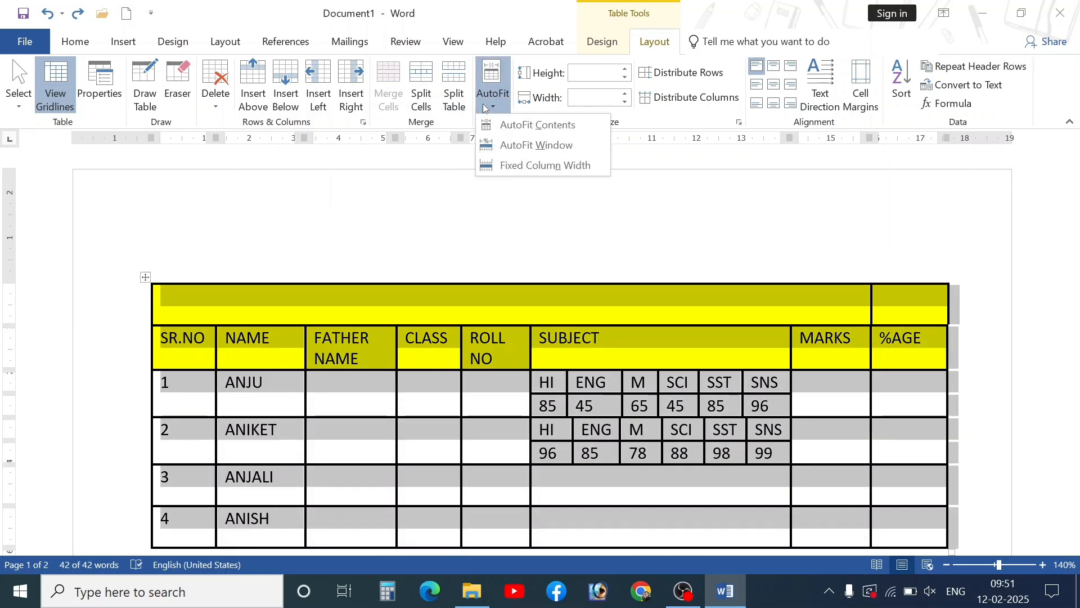
pyautogui.click(506, 144)
pyautogui.scroll(-2, 467, 191)
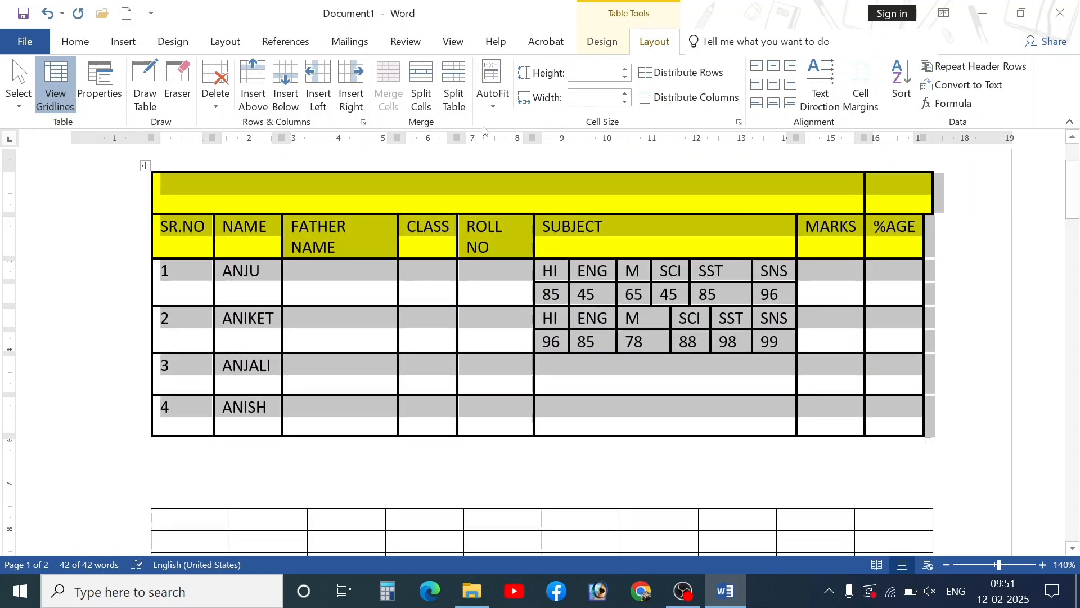
pyautogui.click(491, 105)
pyautogui.click(518, 145)
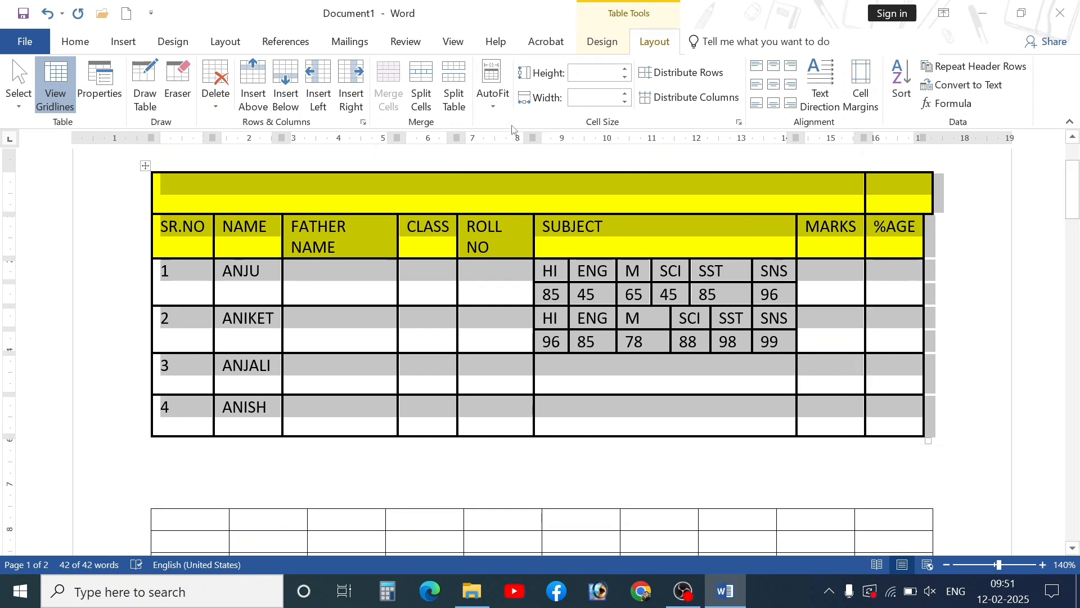
pyautogui.click(883, 411)
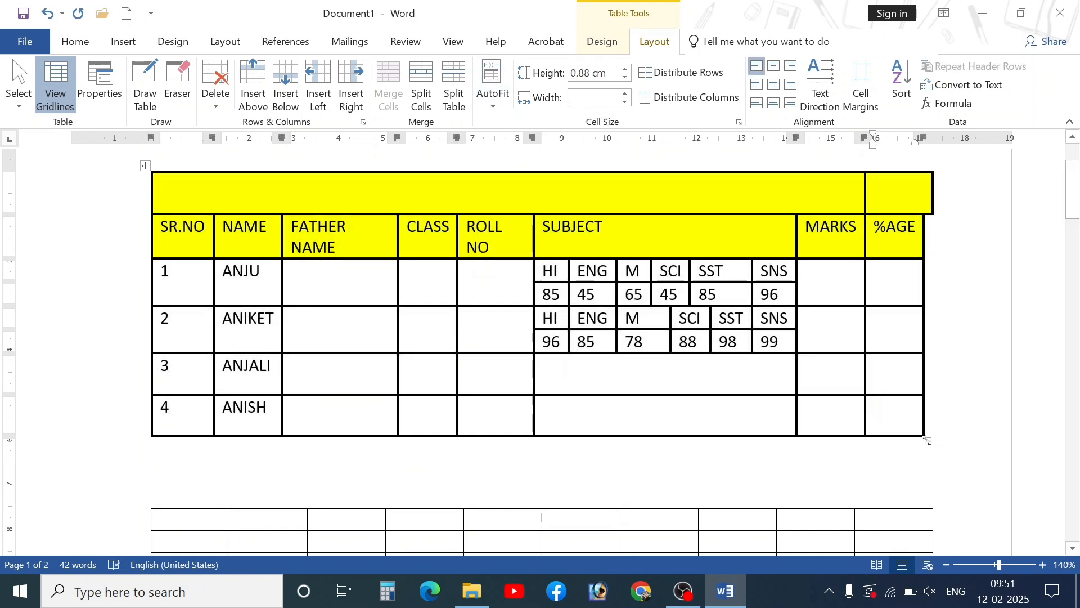
pyautogui.moveTo(929, 440); pyautogui.dragTo(591, 345)
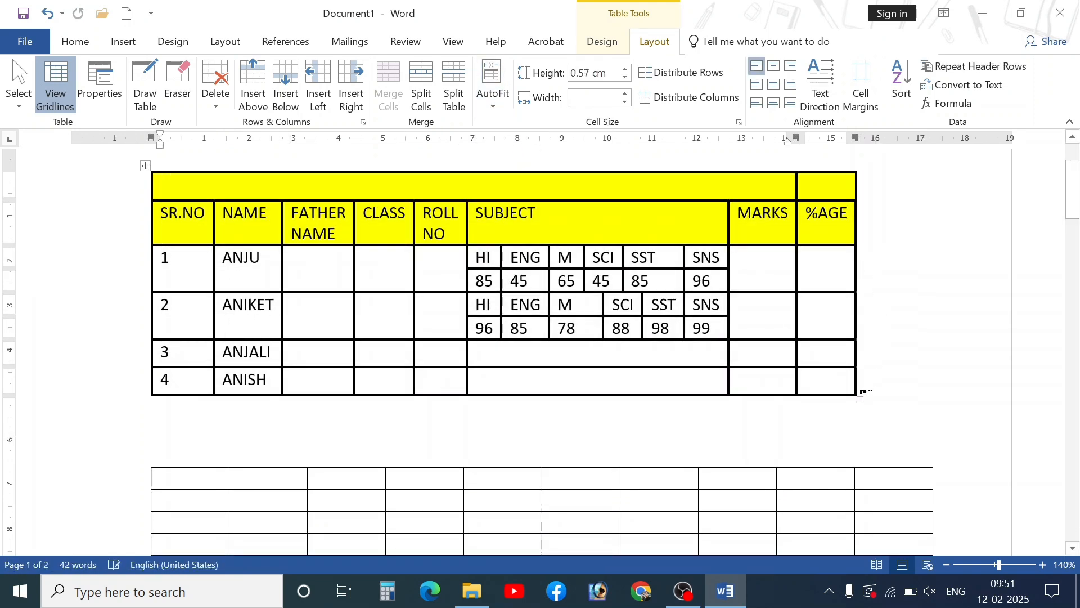
pyautogui.moveTo(861, 399); pyautogui.dragTo(415, 293)
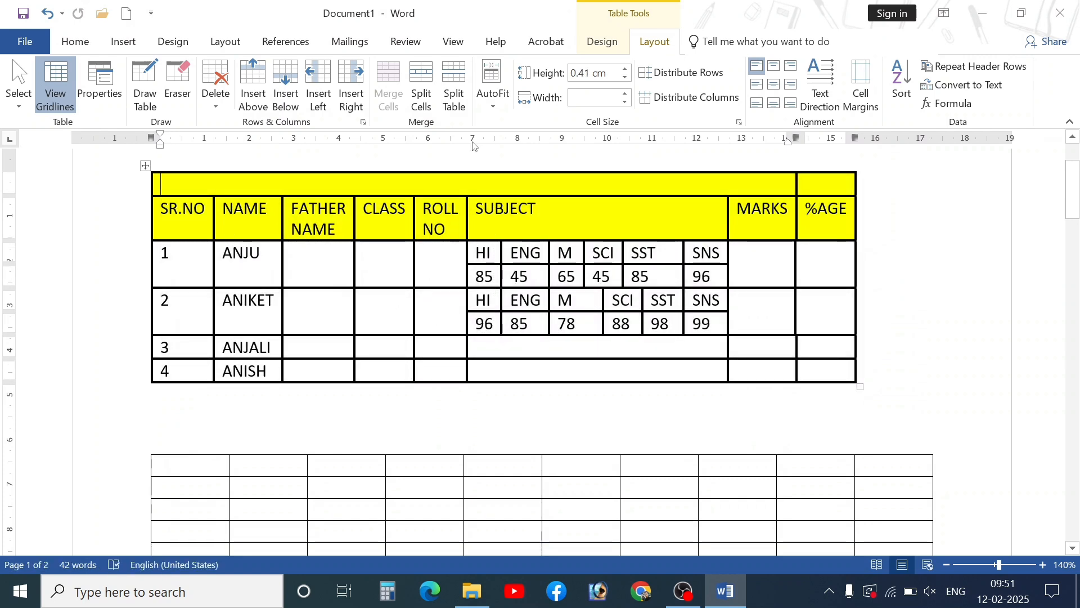
# - Reselect the whole table and apply AutoFit Contents so the columns fit their text
pyautogui.click(146, 166)
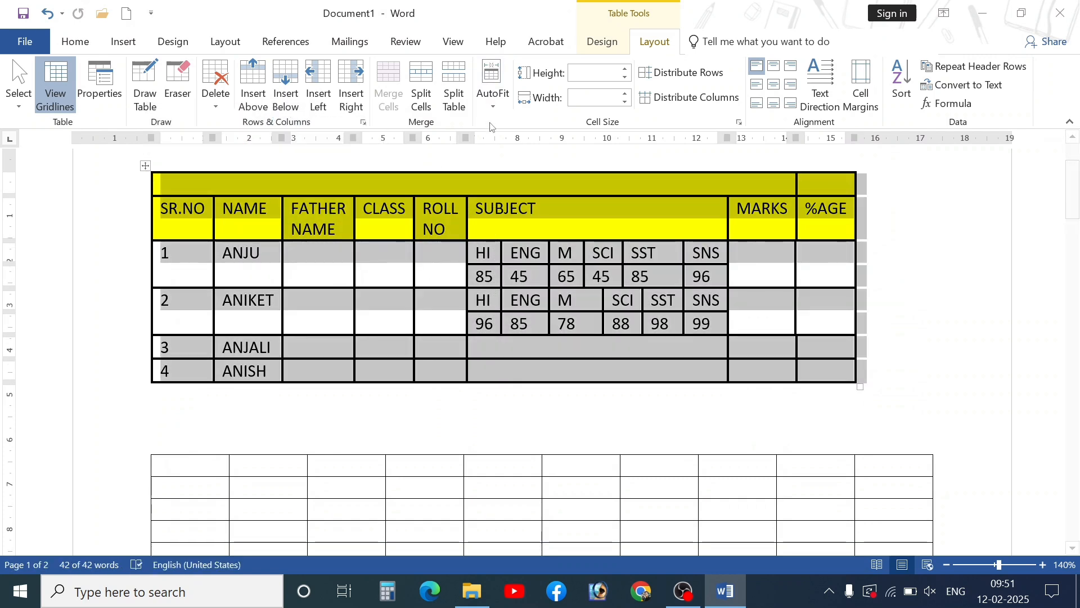
pyautogui.click(493, 90)
pyautogui.click(529, 147)
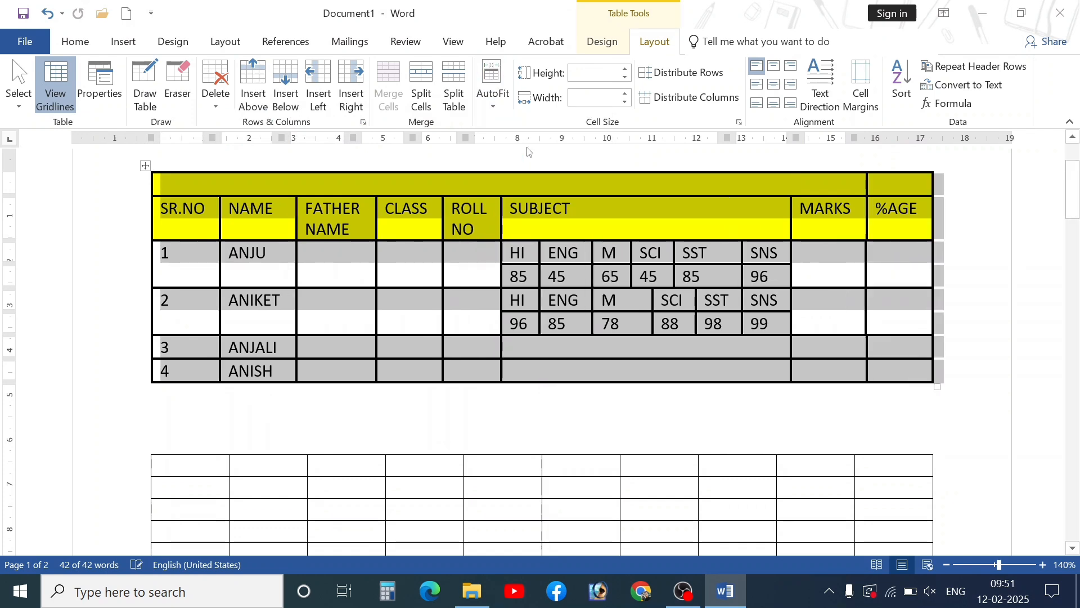
pyautogui.scroll(3, 761, 316)
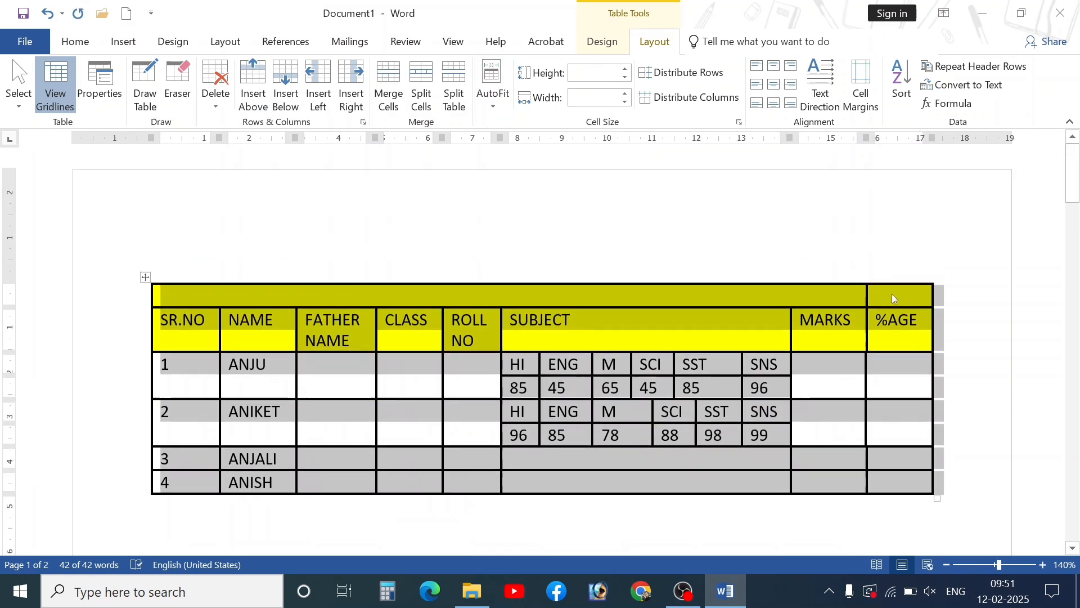
pyautogui.click(498, 104)
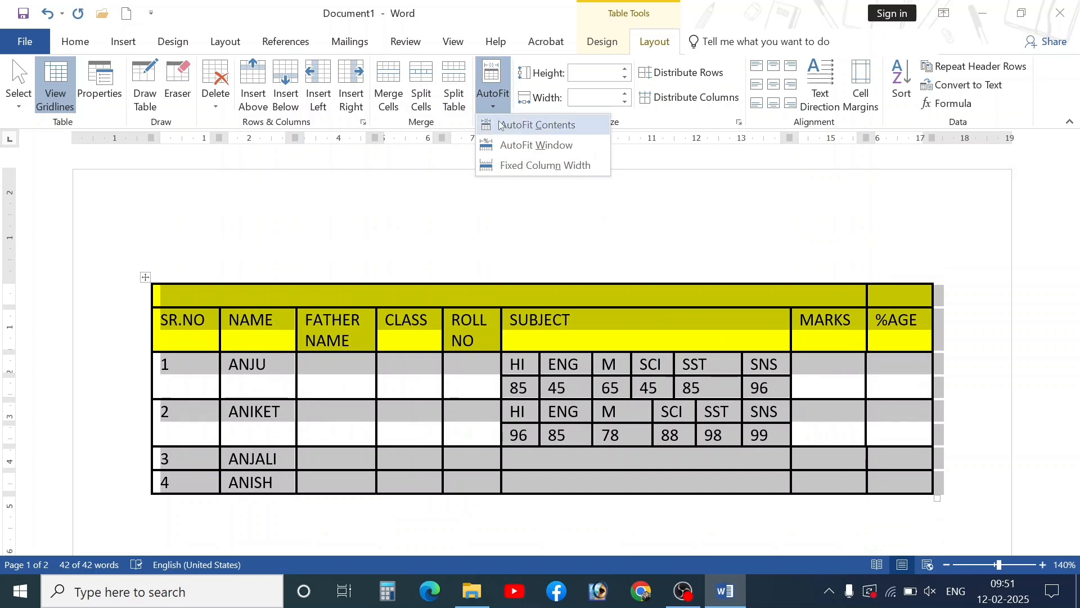
pyautogui.click(520, 127)
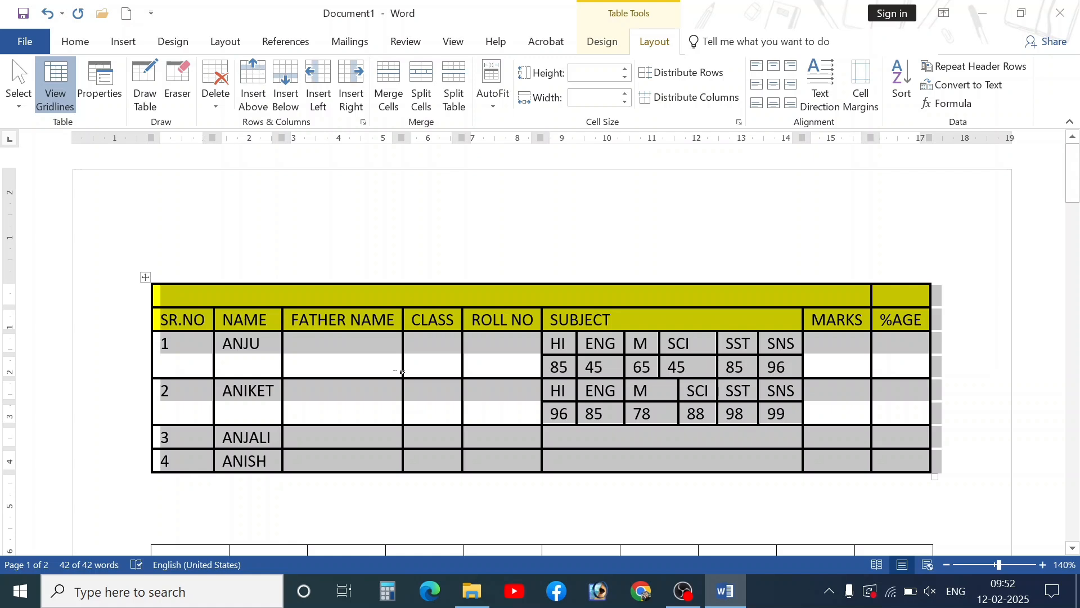
# - Try adjusting the table's row height and column width, then undo both changes
pyautogui.click(557, 382)
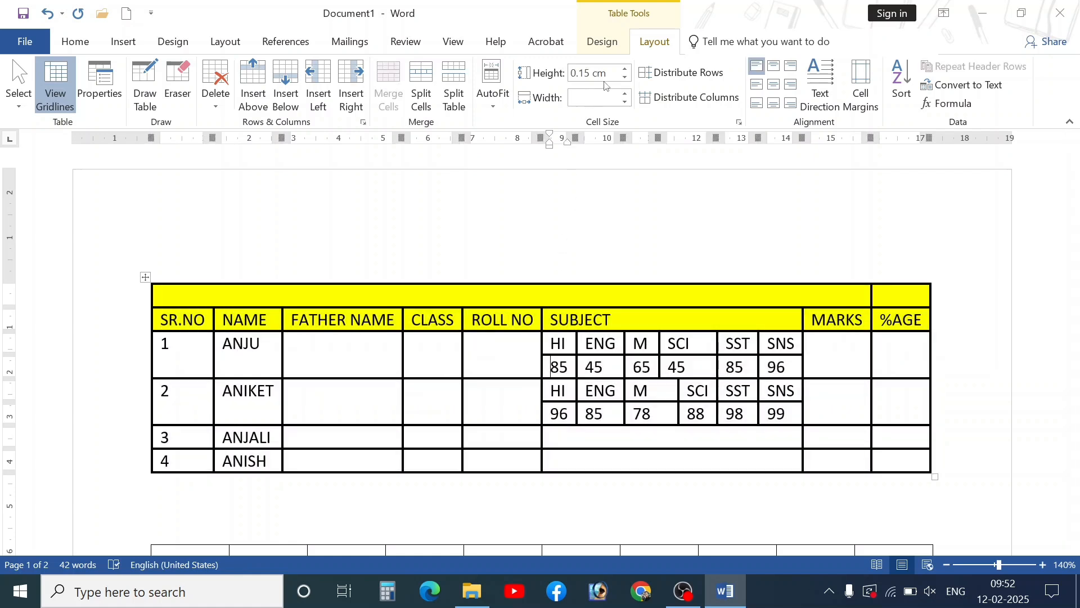
pyautogui.click(145, 277)
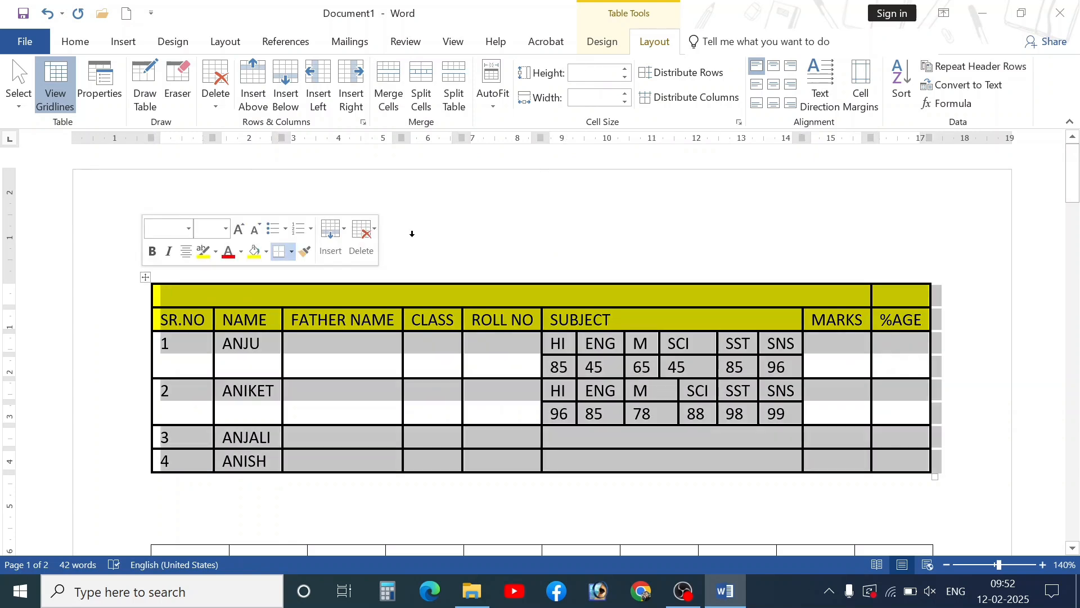
pyautogui.click(626, 68)
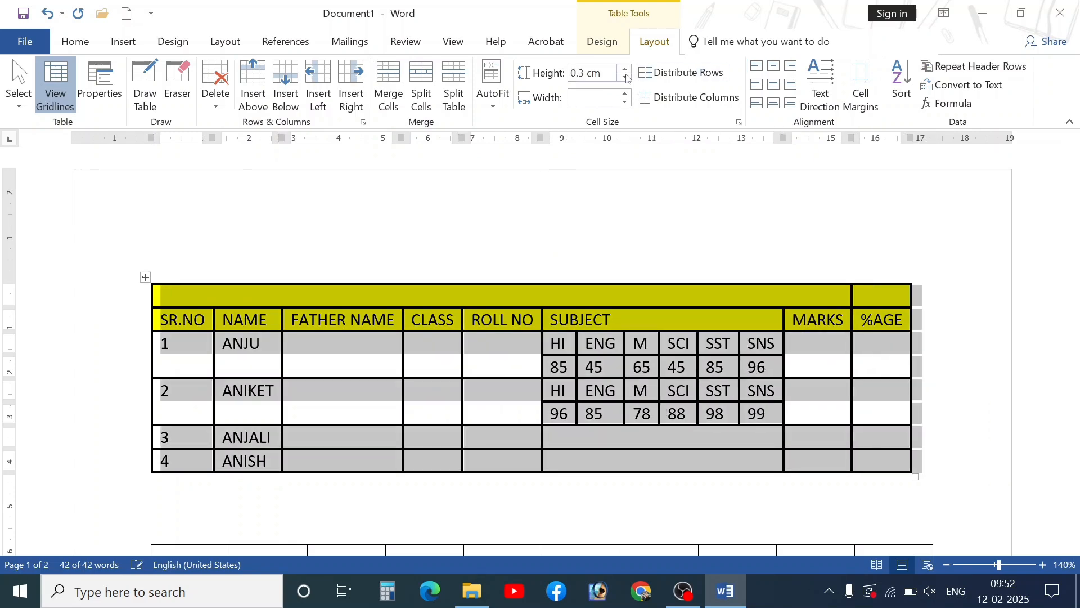
pyautogui.click(625, 76)
pyautogui.click(626, 76)
pyautogui.click(626, 94)
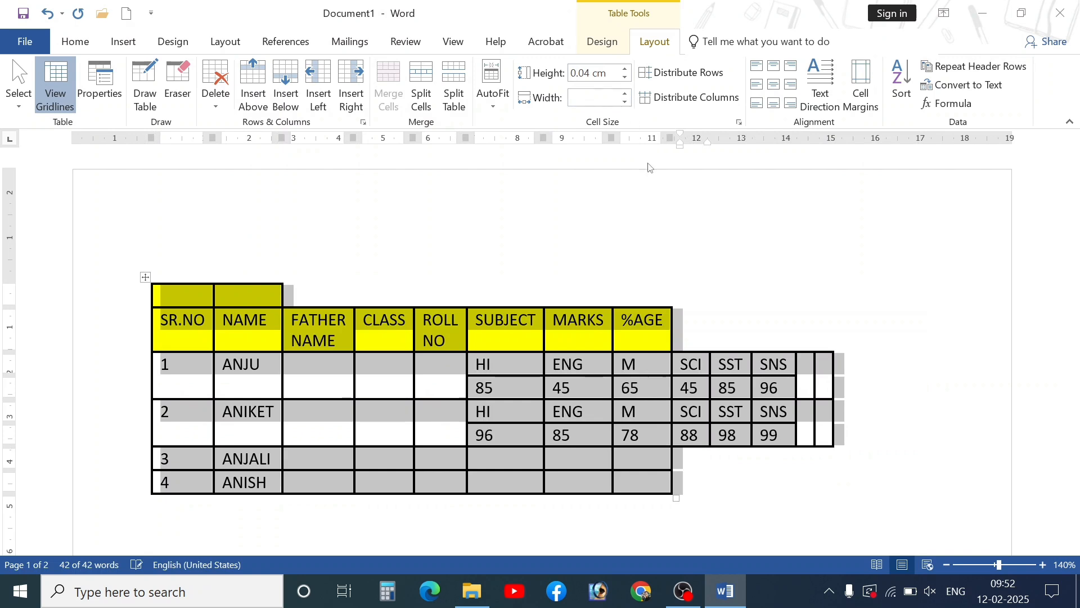
pyautogui.hotkey('ctrl', 'z')
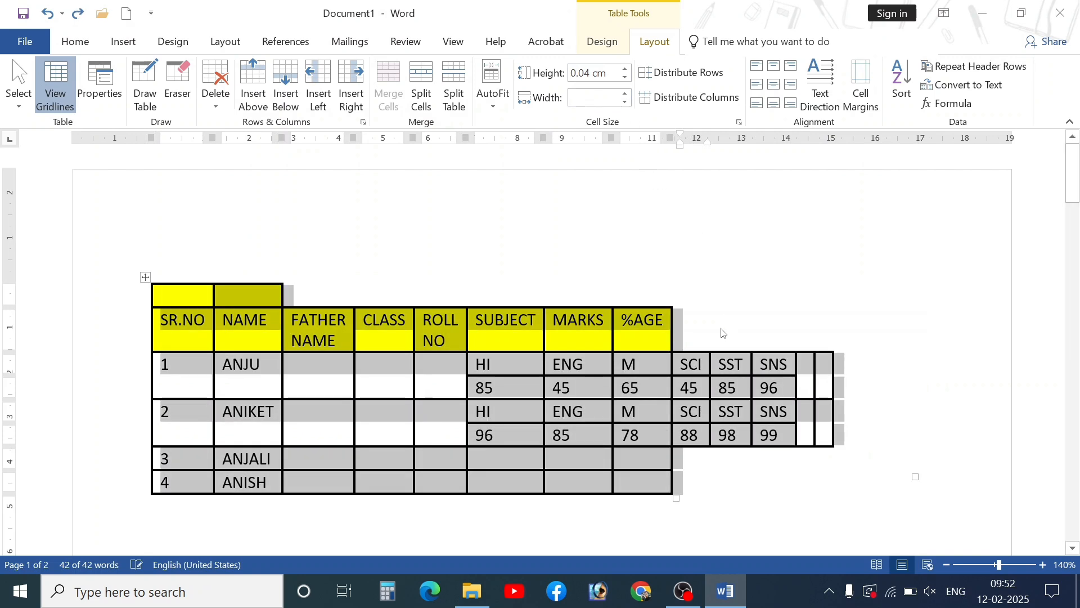
pyautogui.hotkey('ctrl', 'z')
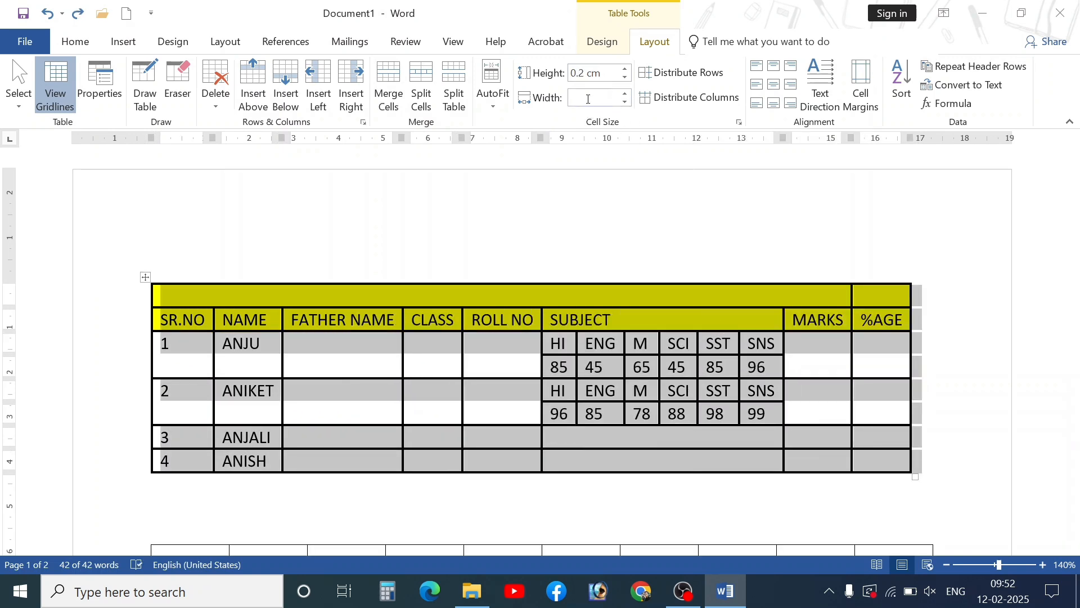
# - Set the empty table's first row height, ending at 0.4 cm
pyautogui.click(429, 357)
pyautogui.scroll(-5, 277, 434)
pyautogui.click(168, 271)
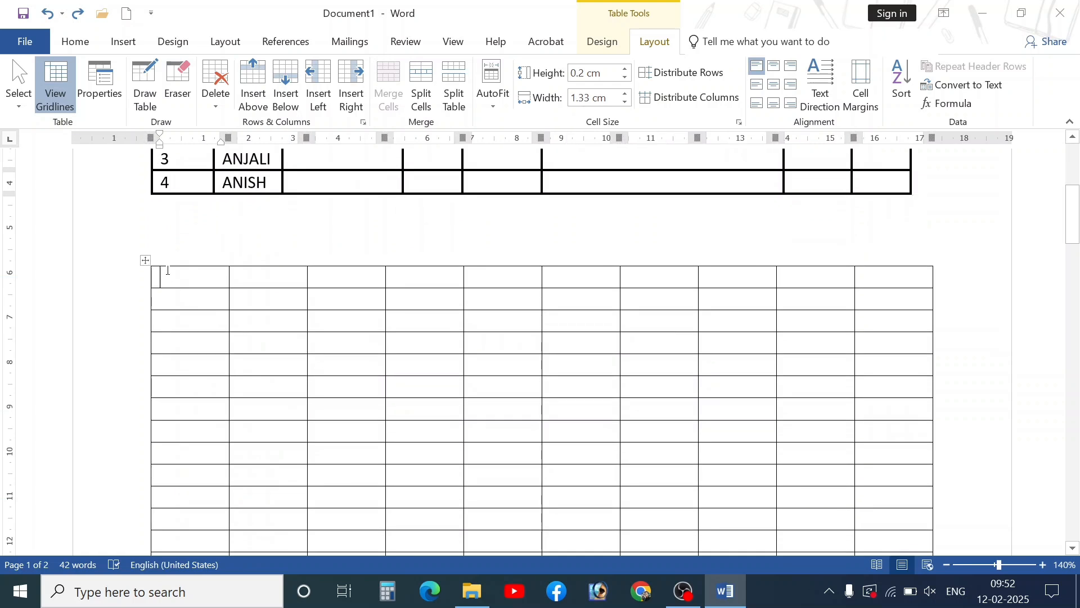
pyautogui.click(625, 68)
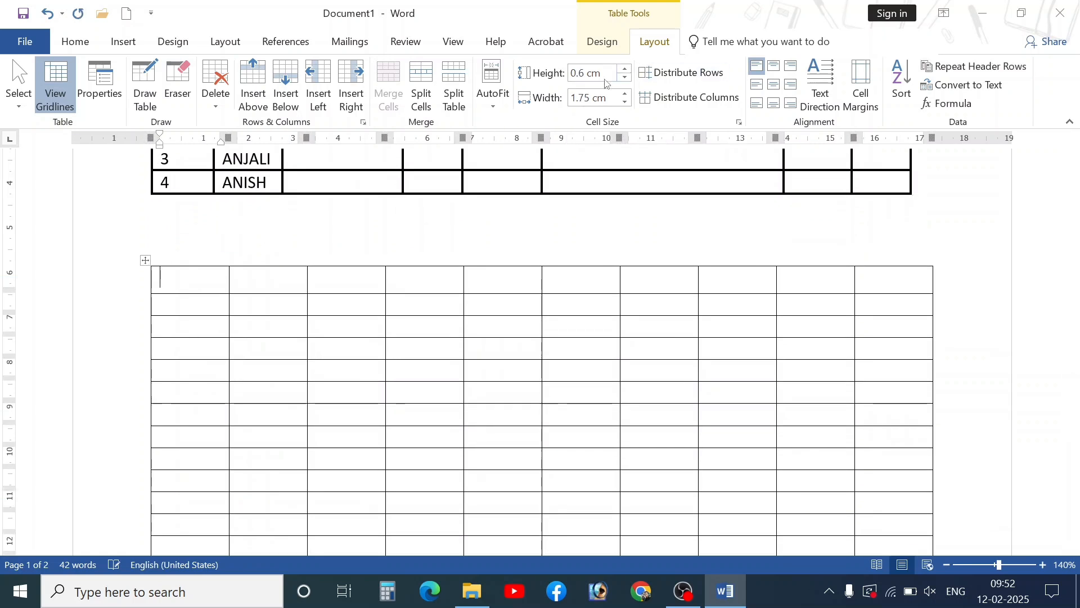
pyautogui.click(625, 69)
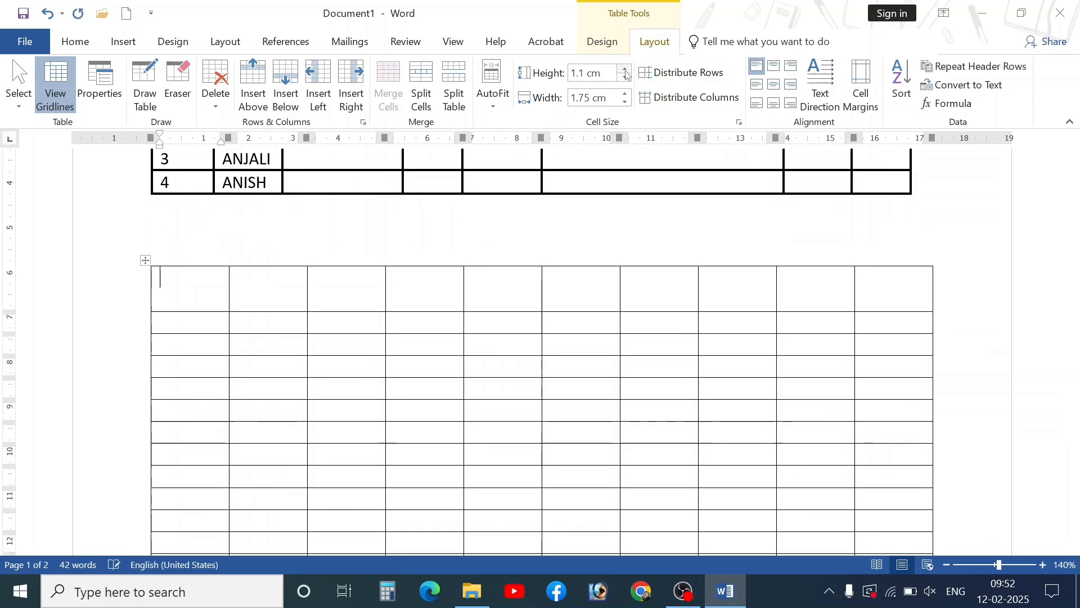
pyautogui.click(626, 70)
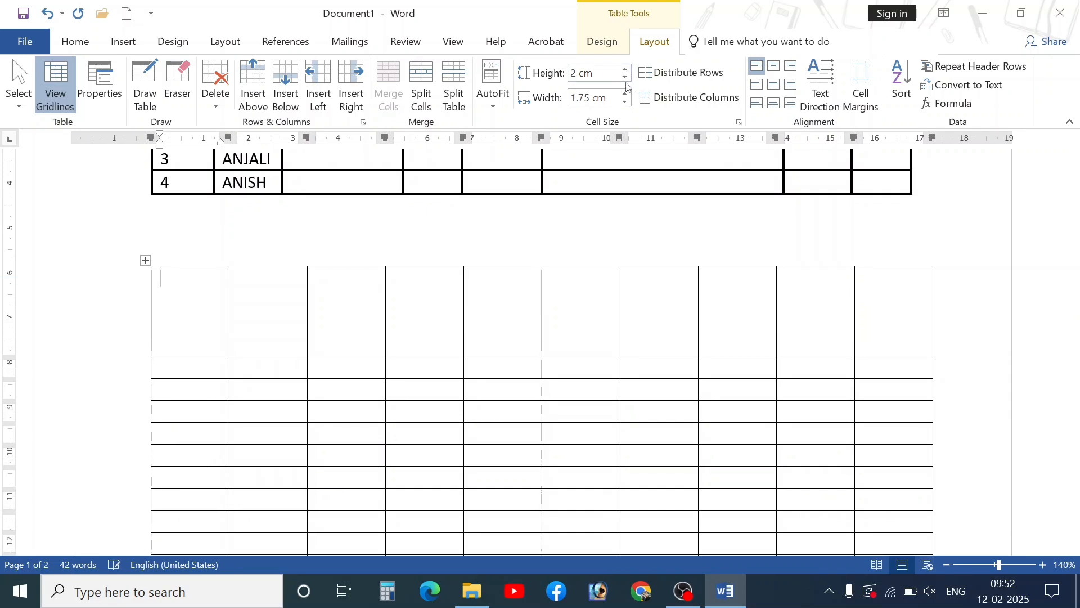
pyautogui.click(625, 77)
pyautogui.click(625, 78)
pyautogui.click(626, 78)
pyautogui.click(625, 78)
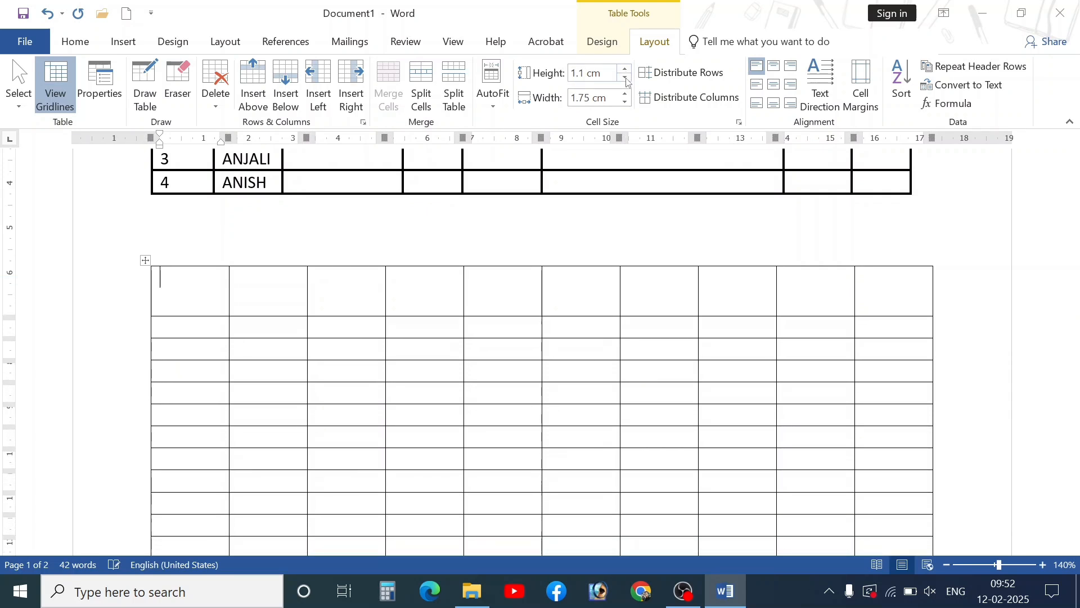
pyautogui.click(627, 79)
pyautogui.click(627, 79)
pyautogui.click(626, 79)
pyautogui.click(626, 79)
pyautogui.click(626, 80)
pyautogui.click(626, 79)
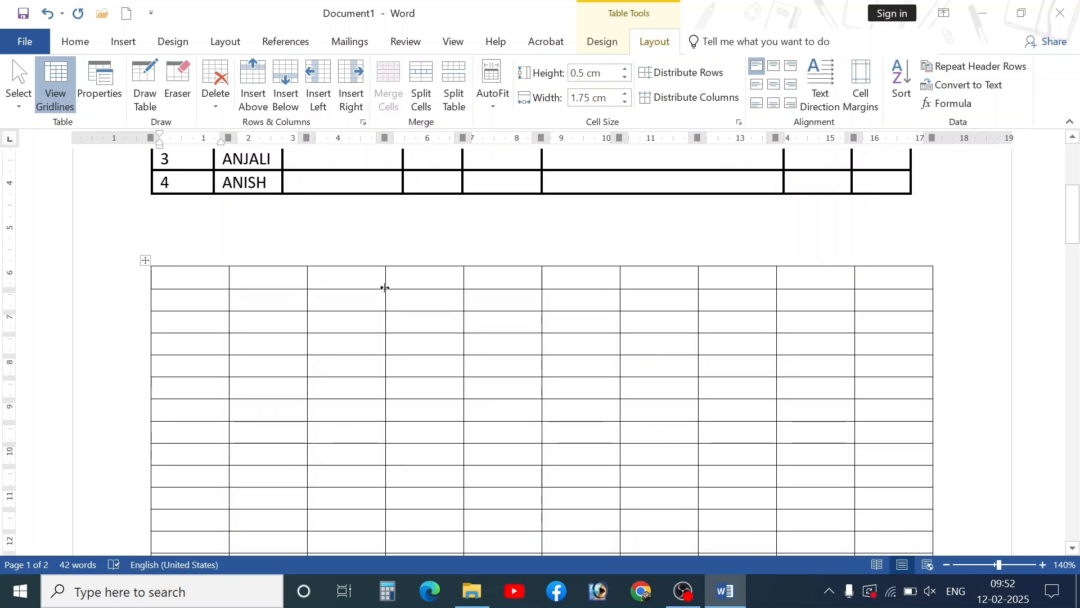
pyautogui.click(626, 79)
# - Adjust the empty table's column width up and down, settling on 1.5 cm
pyautogui.scroll(5, 395, 355)
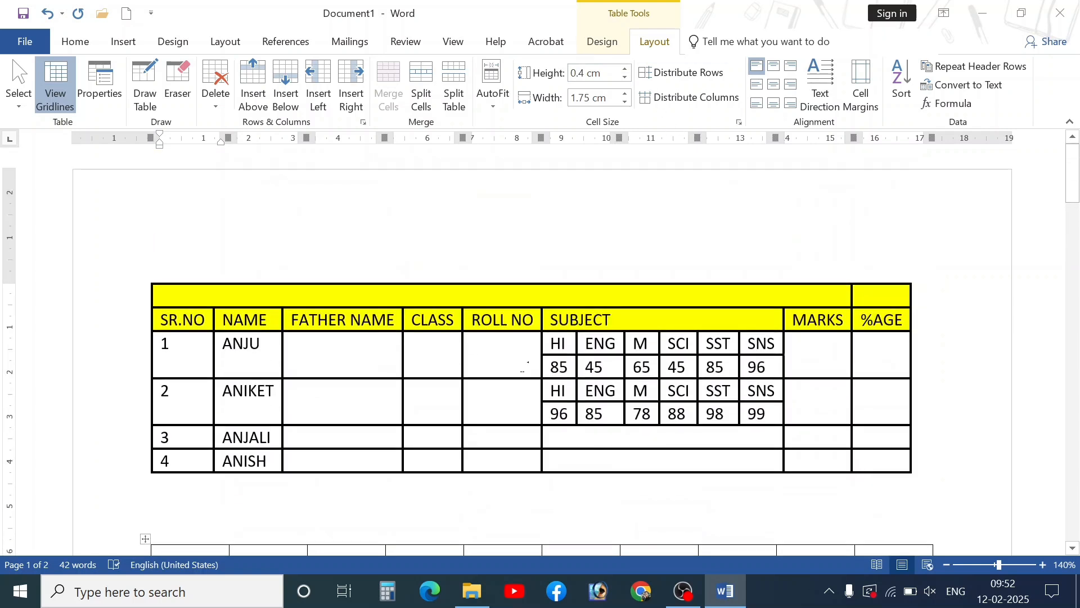
pyautogui.scroll(-3, 544, 311)
pyautogui.click(626, 93)
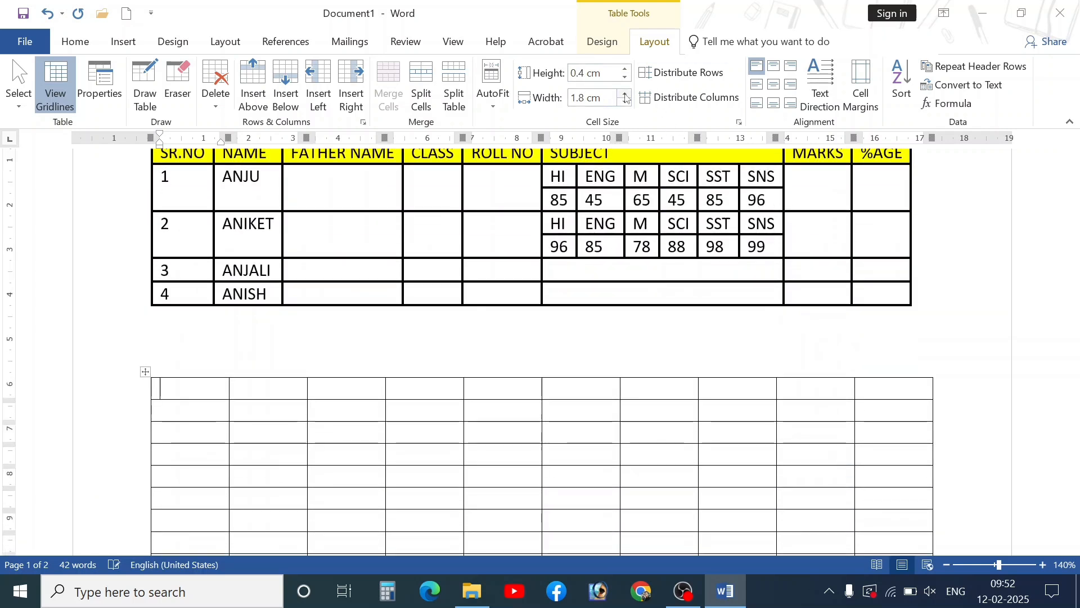
pyautogui.click(625, 94)
pyautogui.click(625, 94)
pyautogui.click(626, 94)
pyautogui.click(625, 94)
pyautogui.click(625, 94)
pyautogui.click(625, 95)
pyautogui.click(625, 95)
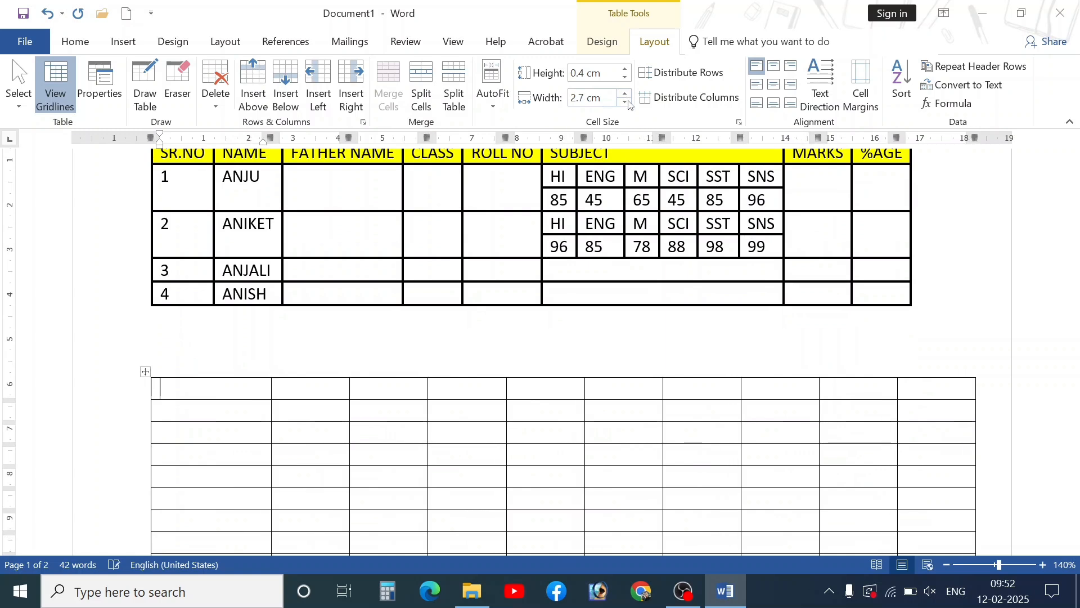
pyautogui.click(625, 95)
pyautogui.click(625, 102)
pyautogui.click(625, 102)
pyautogui.click(625, 102)
pyautogui.click(625, 102)
pyautogui.click(626, 102)
pyautogui.click(625, 101)
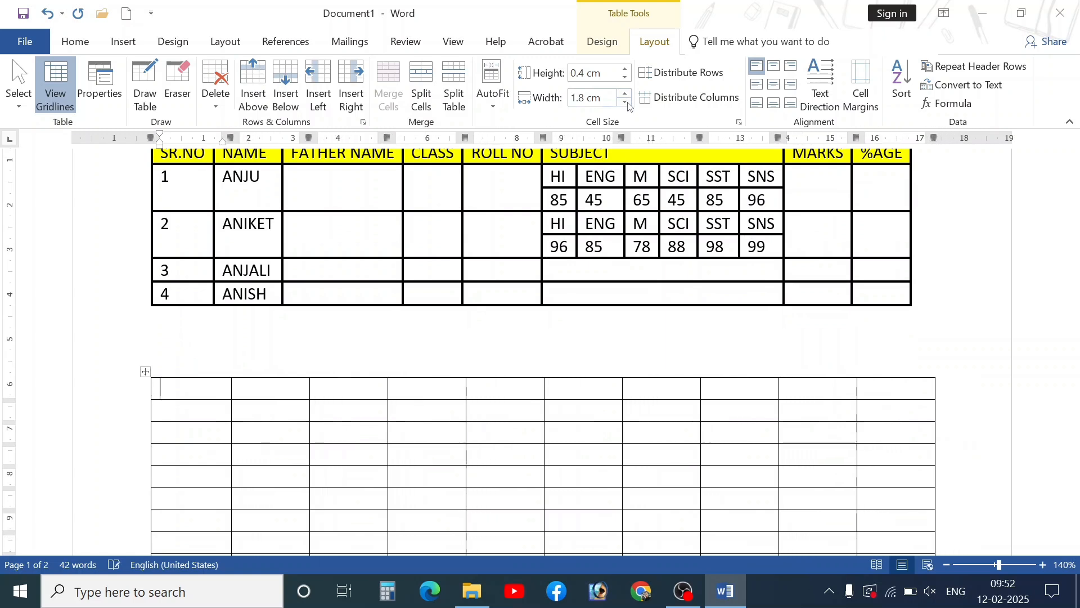
pyautogui.click(625, 102)
pyautogui.click(626, 101)
pyautogui.click(625, 94)
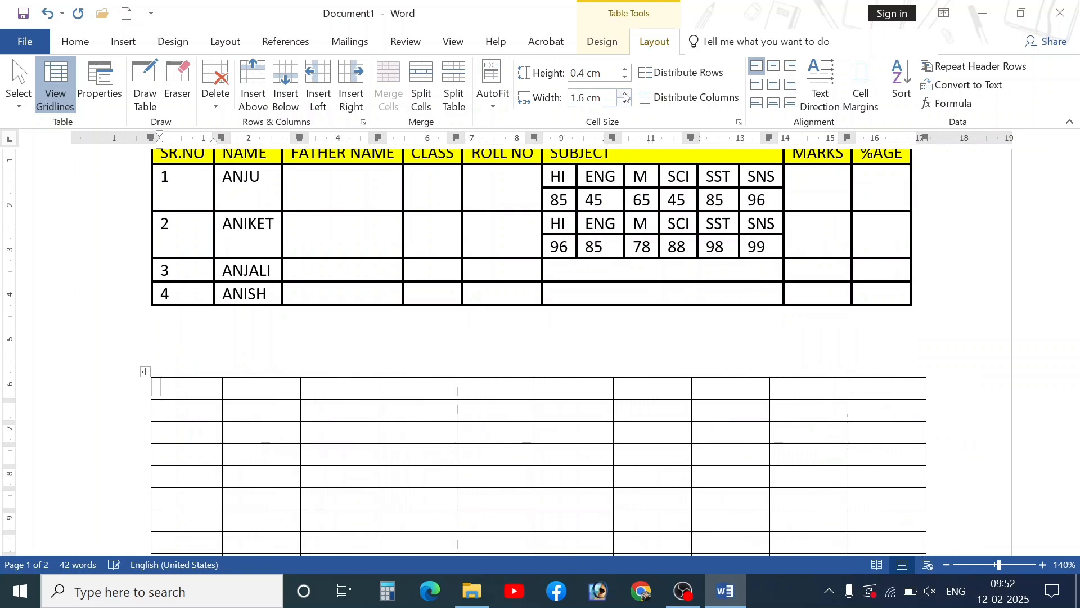
pyautogui.click(626, 95)
pyautogui.click(625, 102)
pyautogui.click(625, 102)
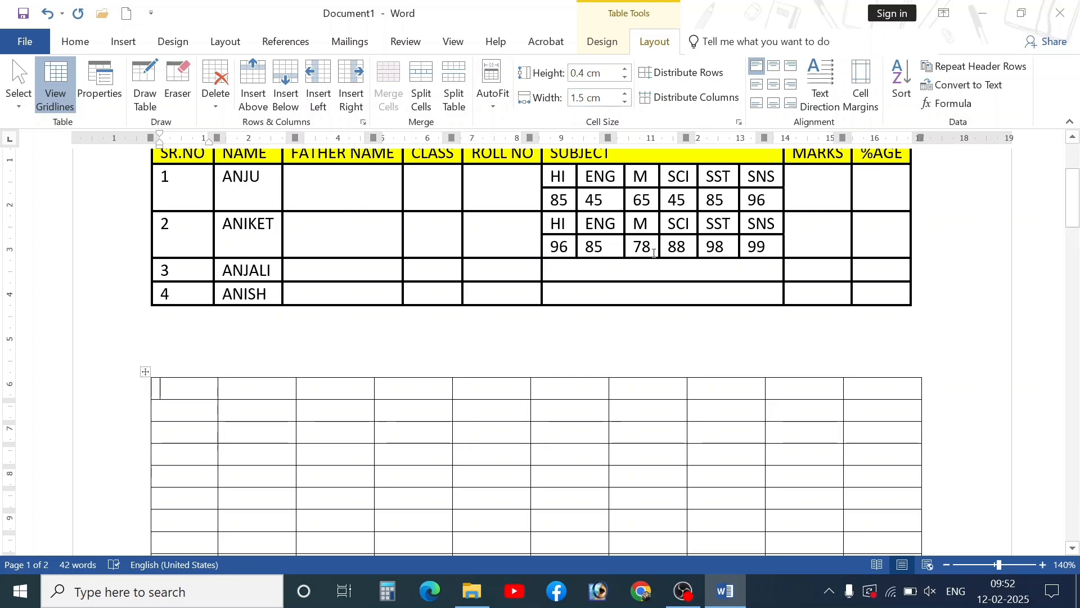
# - Enlarge the header row to about 1.68 cm high and select it from SR.NO to %AGE
pyautogui.scroll(3, 655, 253)
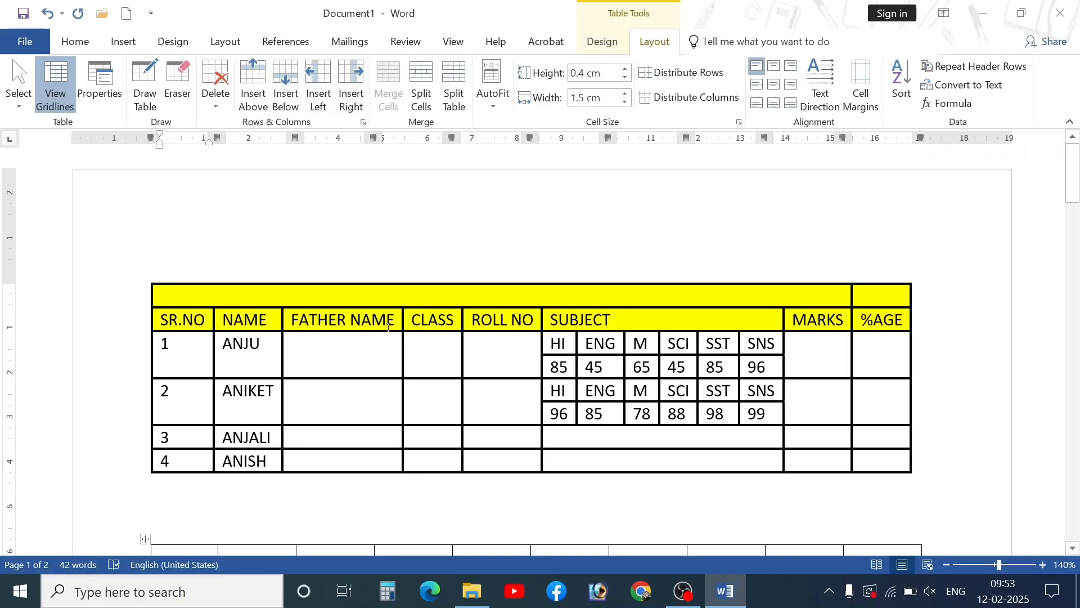
pyautogui.moveTo(387, 332); pyautogui.dragTo(398, 386)
pyautogui.scroll(-2, 769, 332)
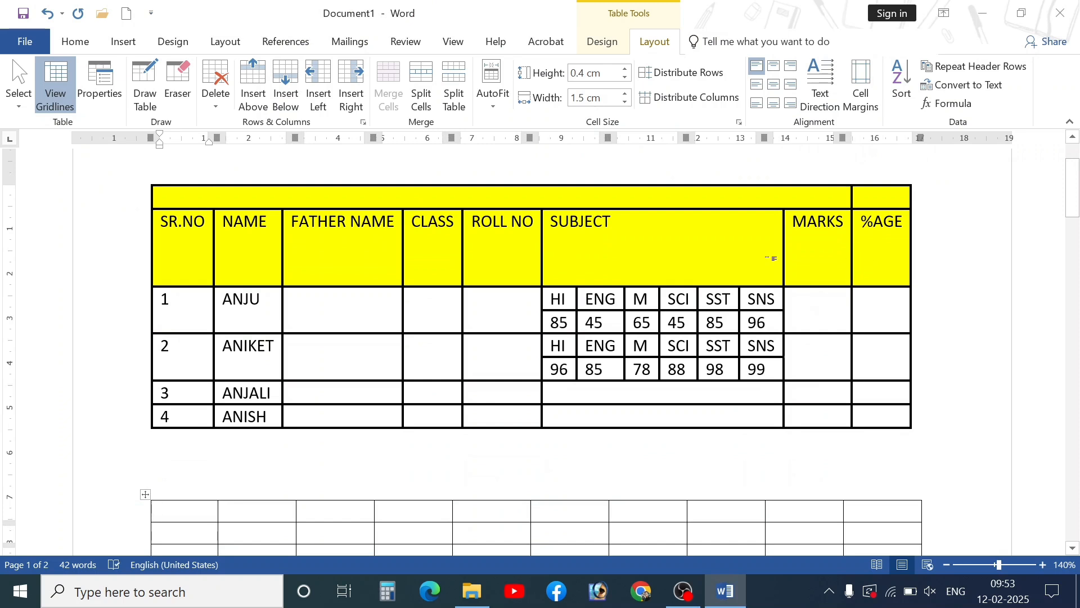
pyautogui.moveTo(769, 258); pyautogui.dragTo(187, 220)
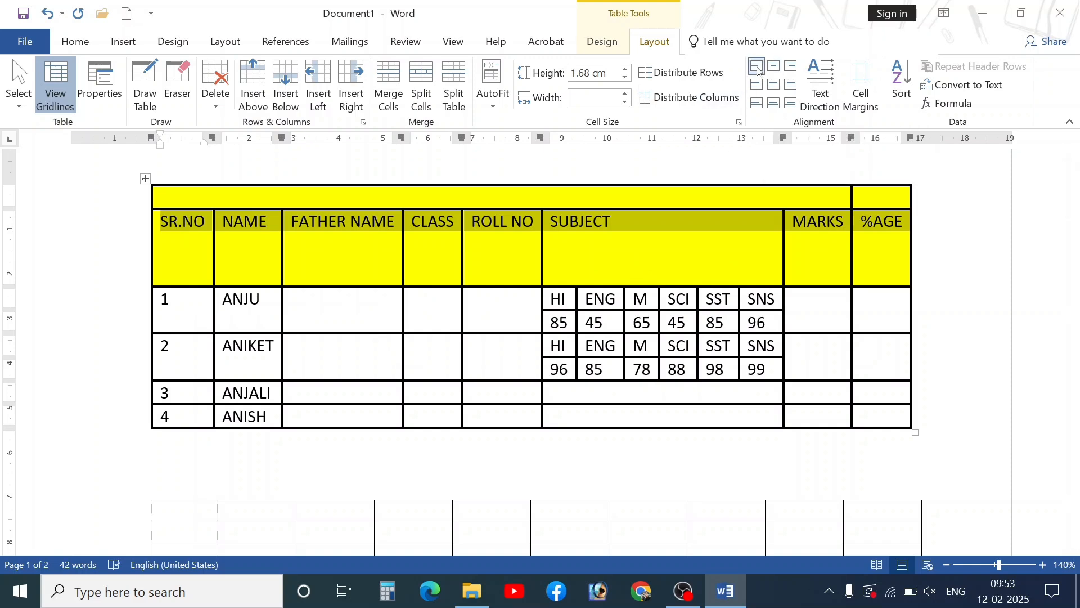
# - Try each cell alignment on the header row, then centre it both ways and make it bold
pyautogui.click(775, 67)
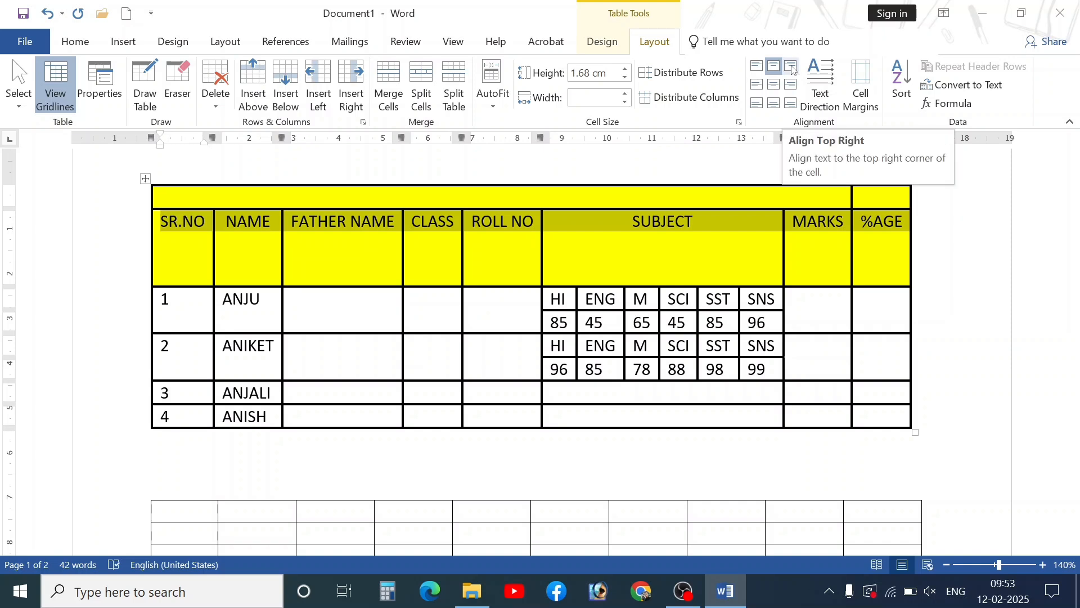
pyautogui.click(792, 69)
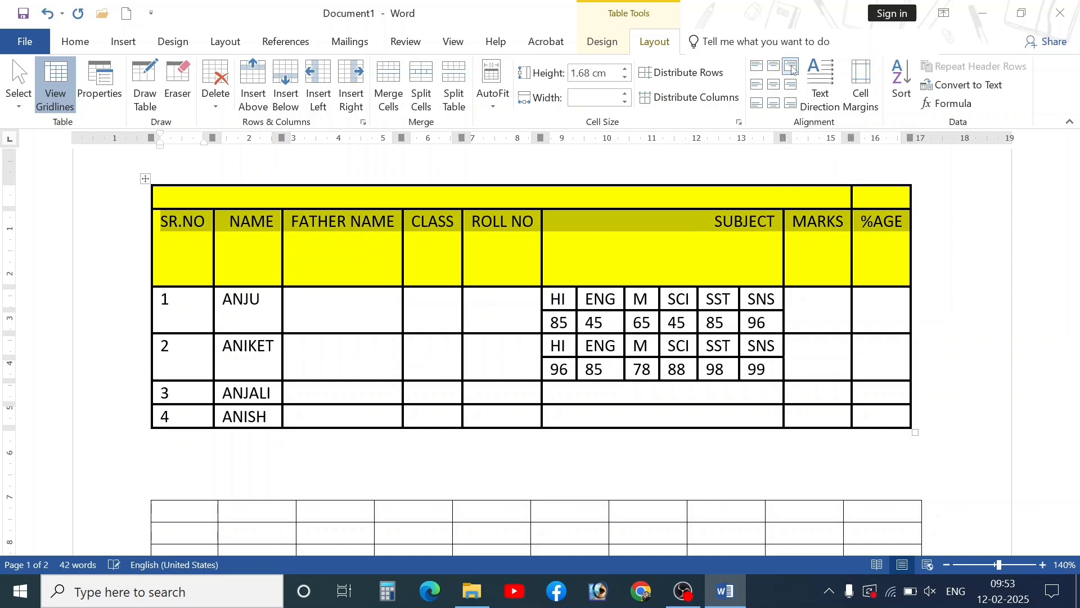
pyautogui.click(757, 68)
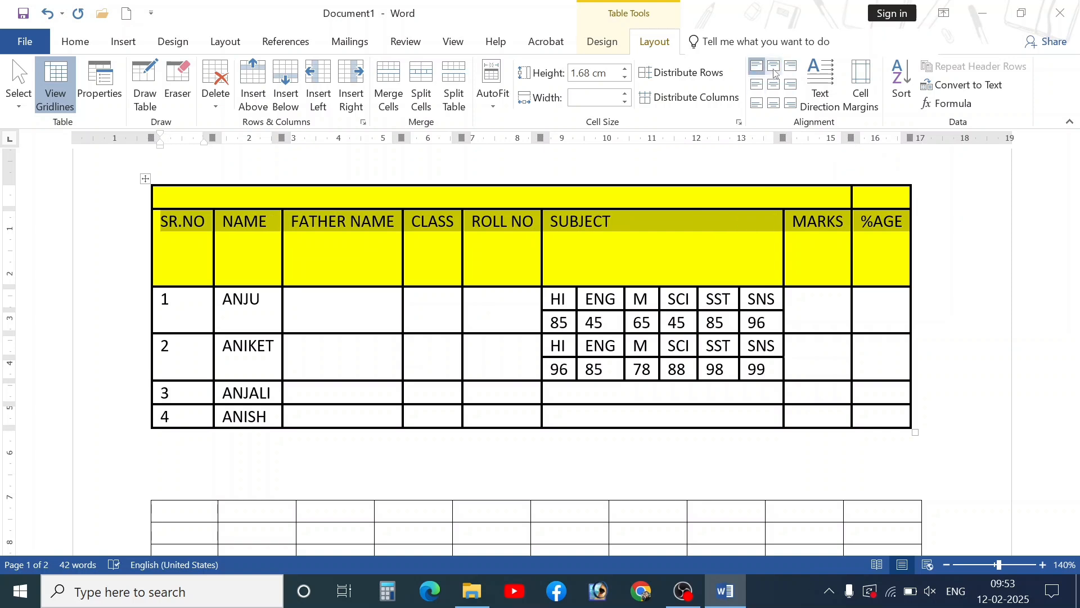
pyautogui.click(775, 69)
pyautogui.click(792, 67)
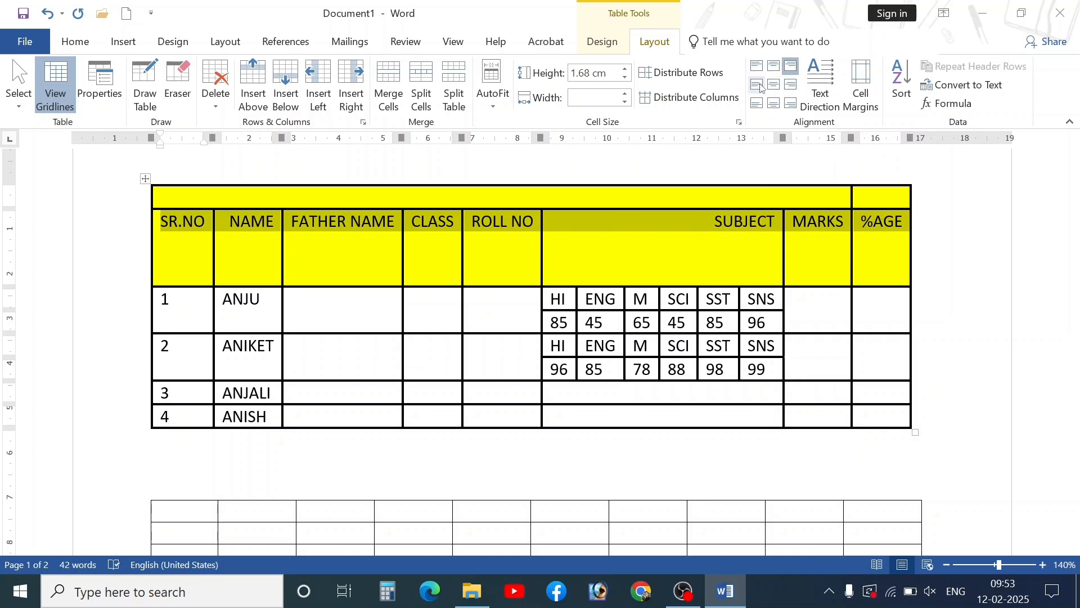
pyautogui.click(758, 85)
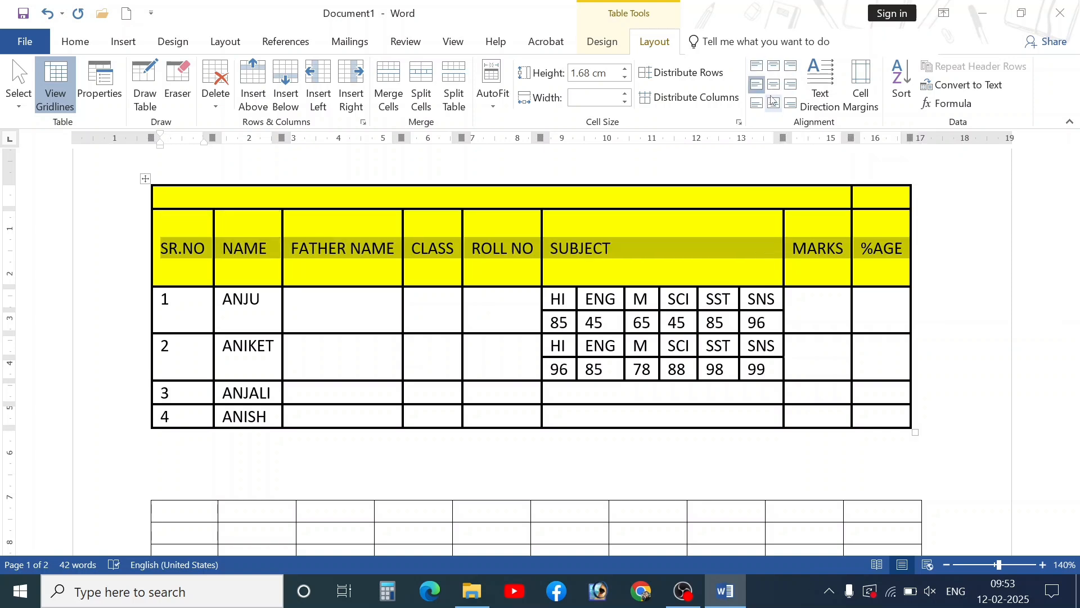
pyautogui.click(775, 85)
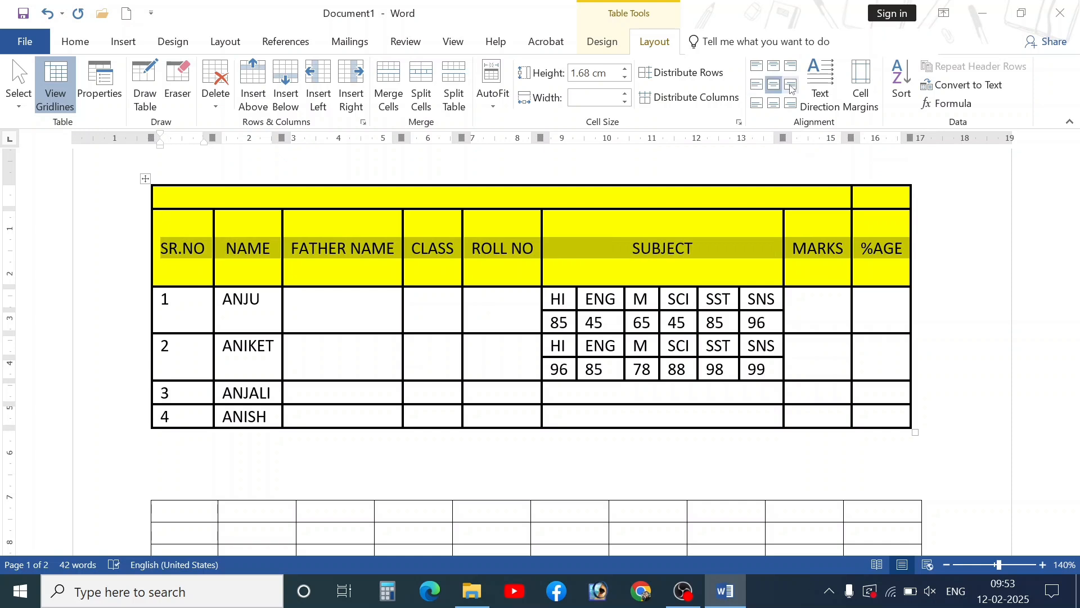
pyautogui.click(791, 86)
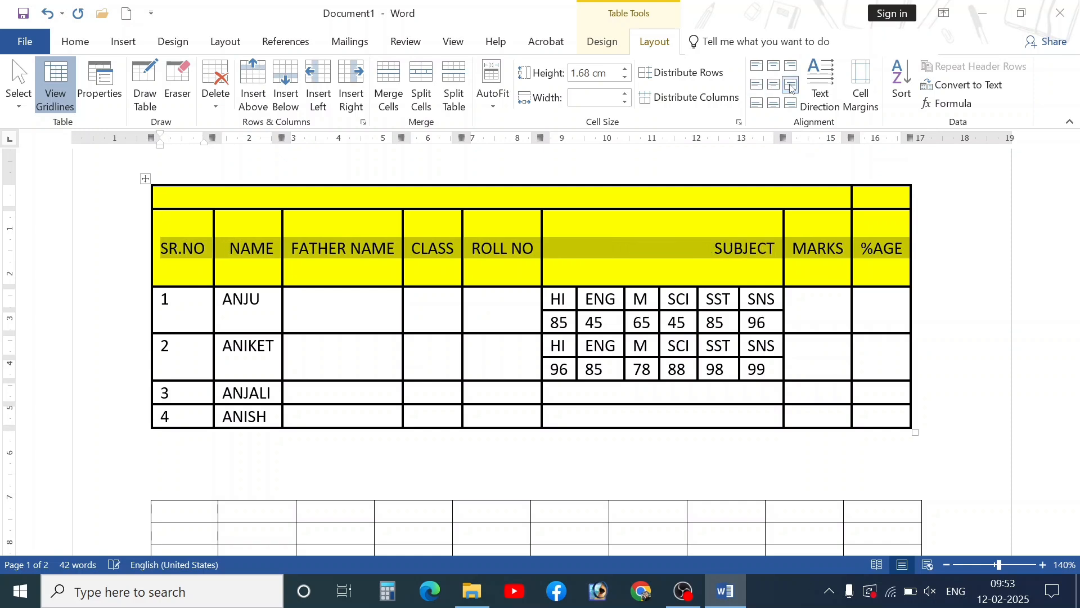
pyautogui.click(756, 103)
pyautogui.click(774, 105)
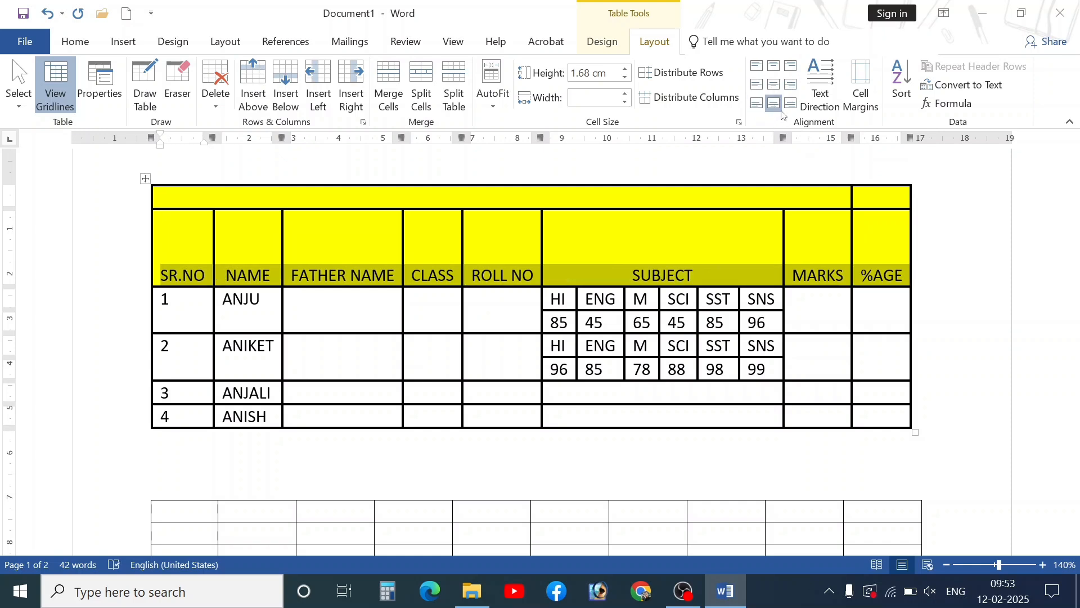
pyautogui.click(790, 105)
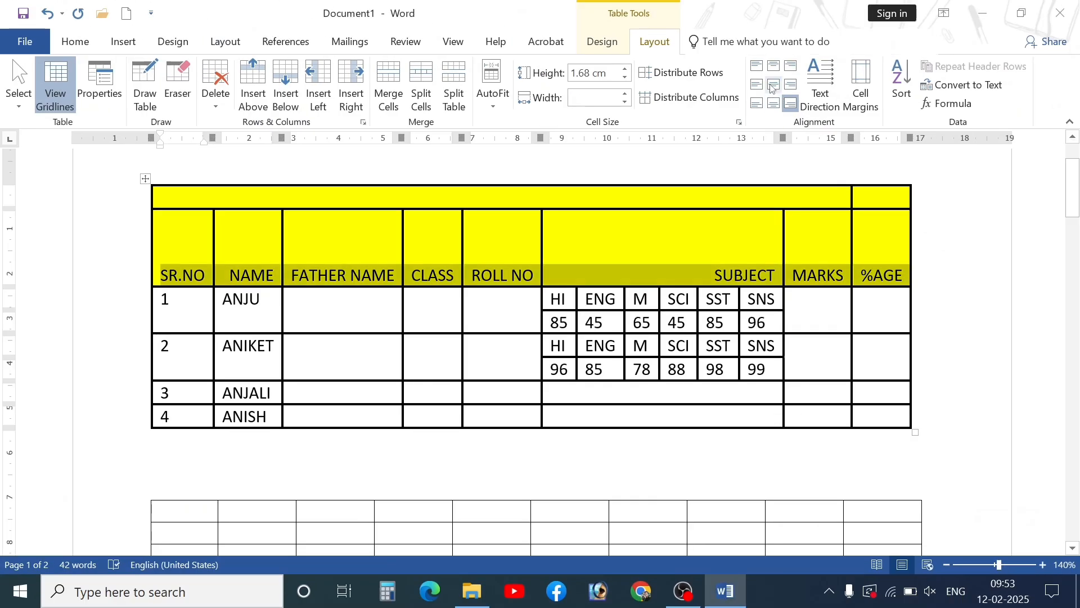
pyautogui.click(773, 85)
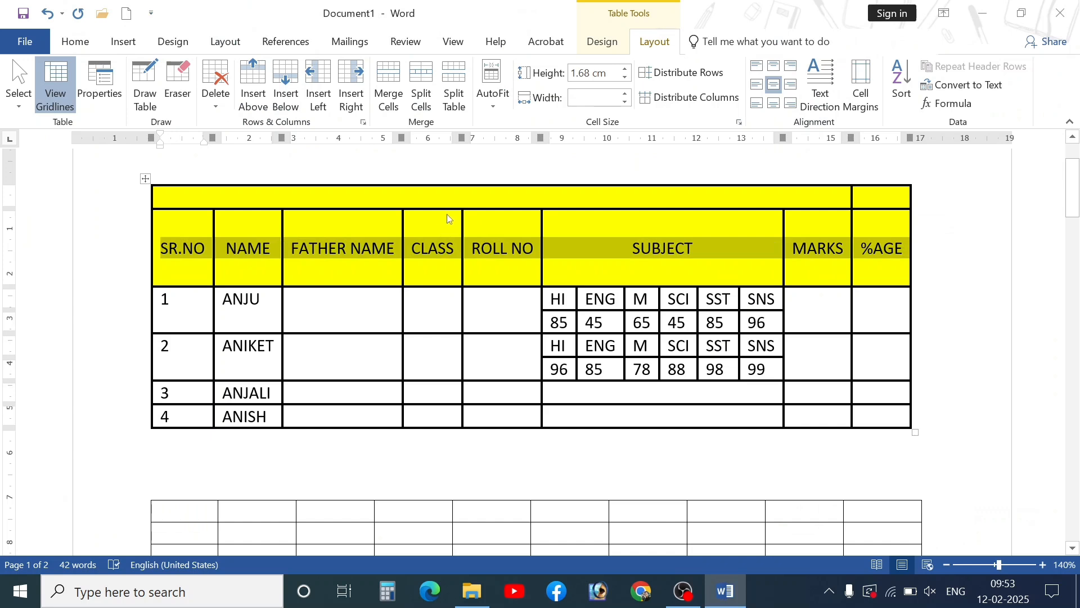
pyautogui.hotkey('ctrl', 'b')
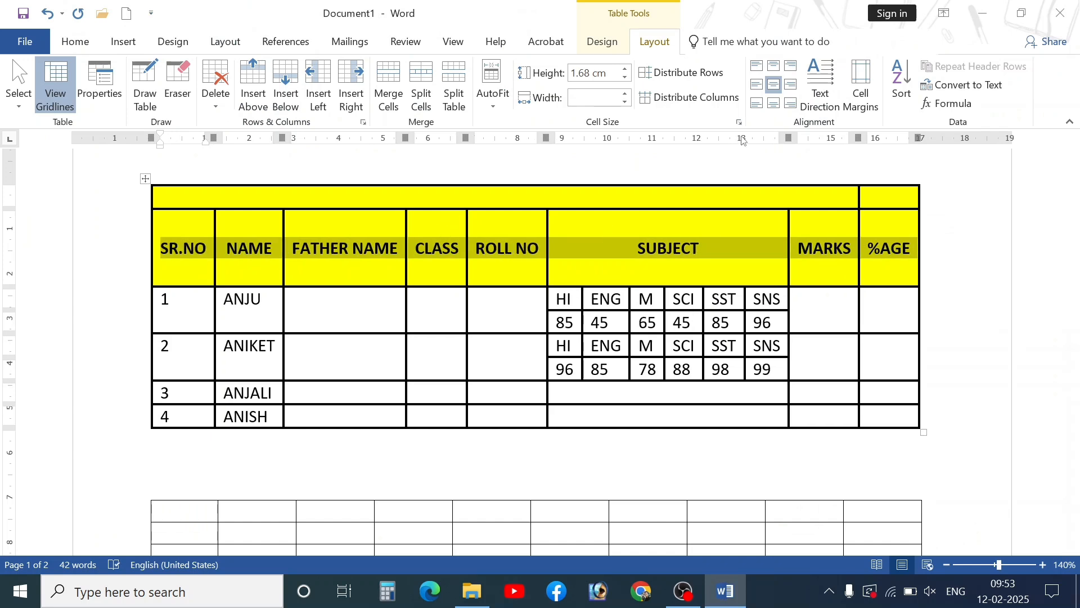
# - Cycle the header text through vertical orientations and return it to horizontal
pyautogui.click(814, 103)
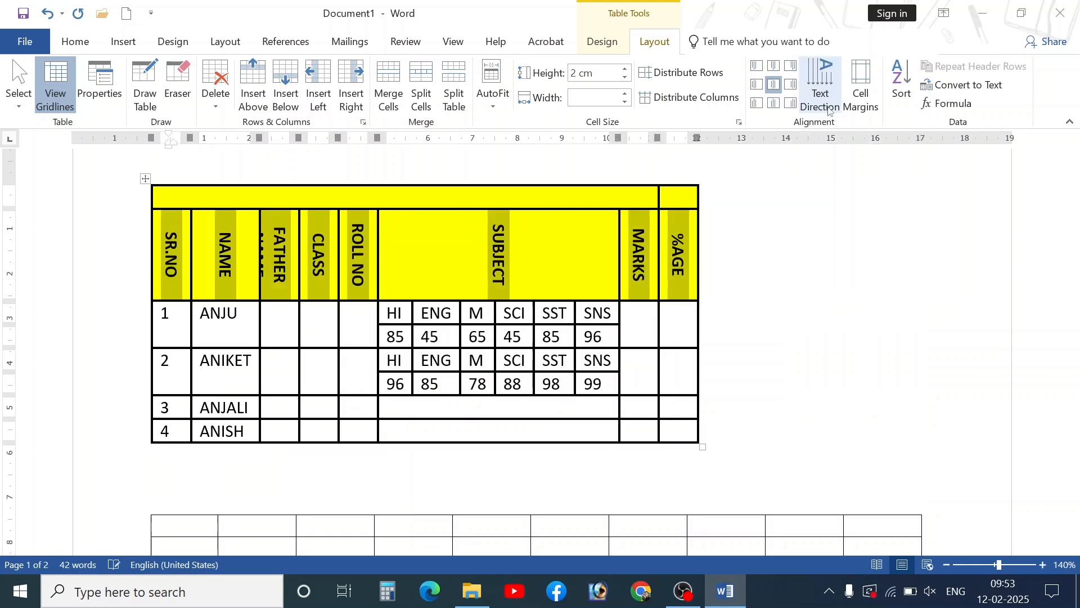
pyautogui.click(819, 92)
pyautogui.click(813, 97)
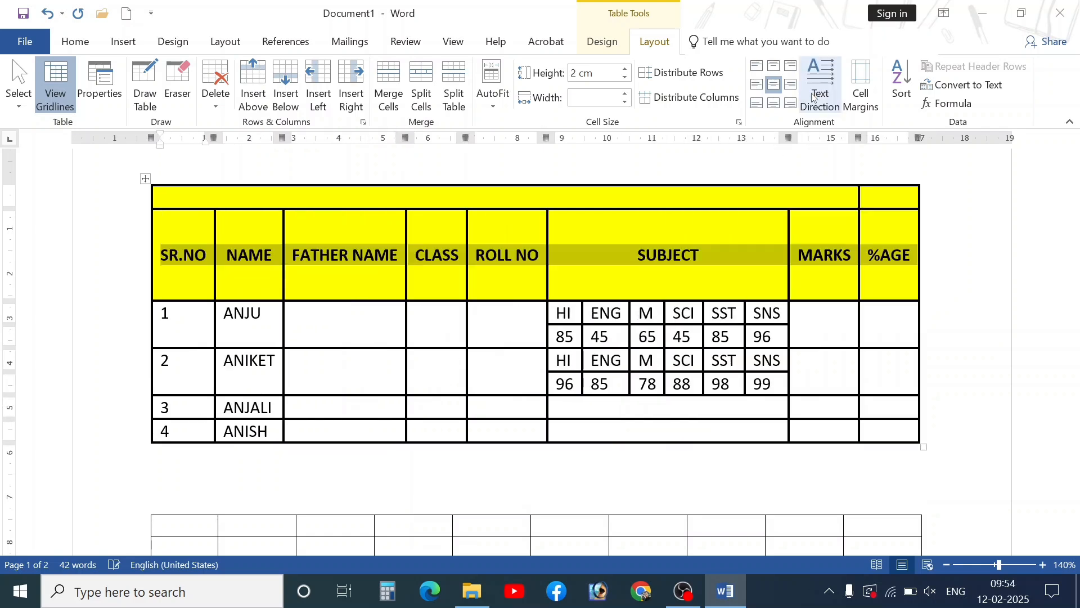
pyautogui.click(813, 97)
pyautogui.click(813, 97)
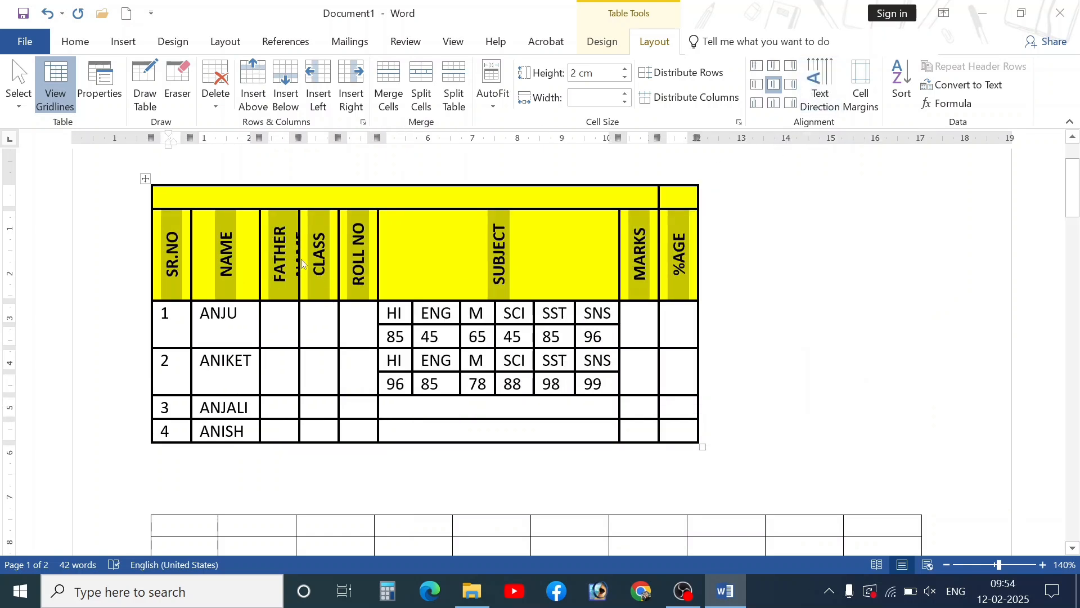
pyautogui.click(819, 89)
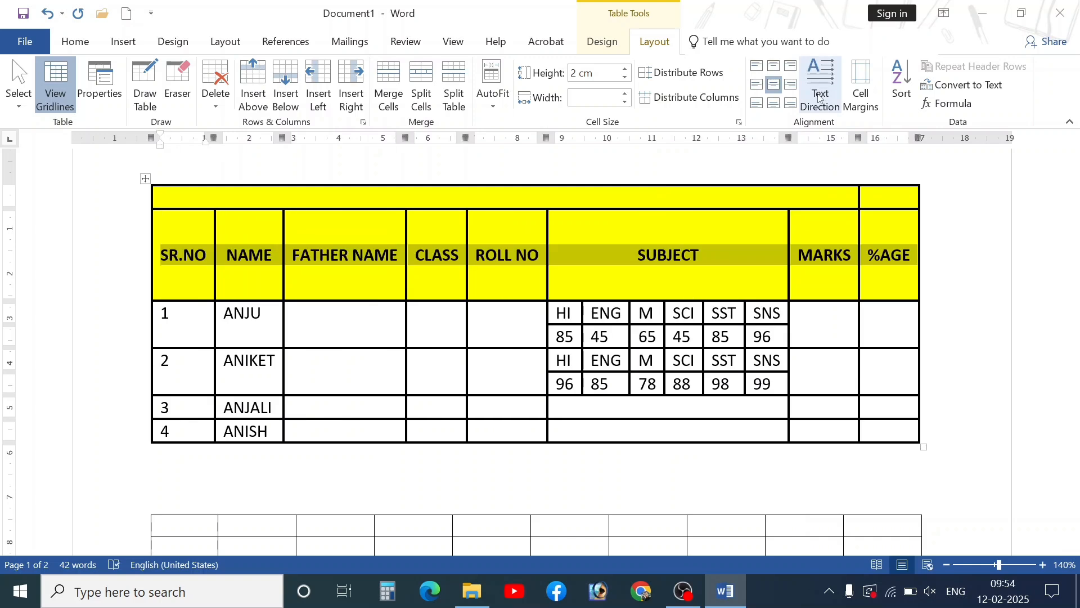
pyautogui.click(825, 100)
pyautogui.click(826, 100)
pyautogui.click(826, 100)
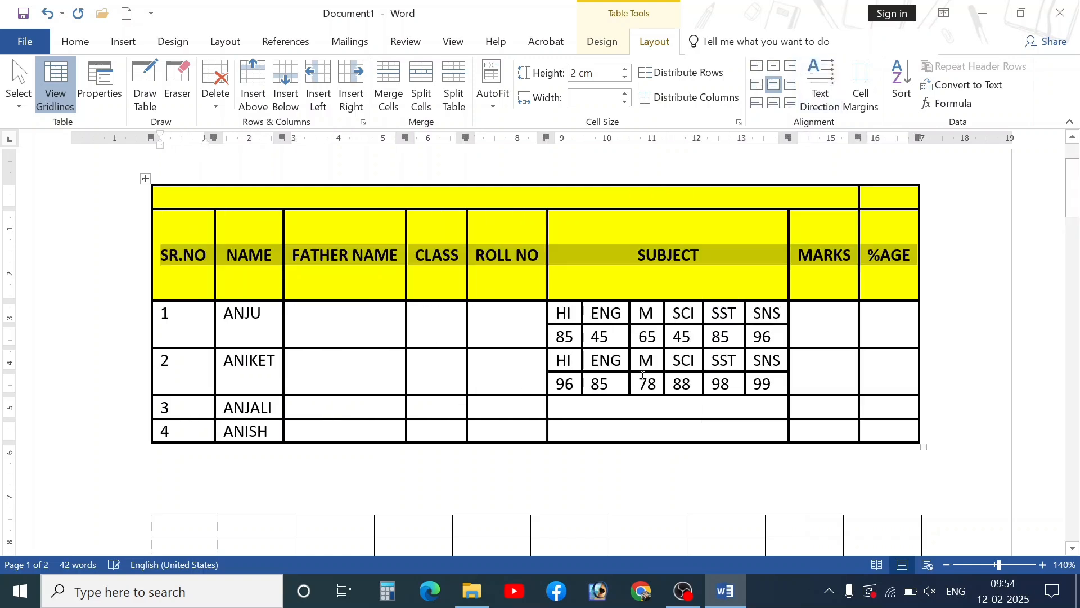
pyautogui.click(702, 374)
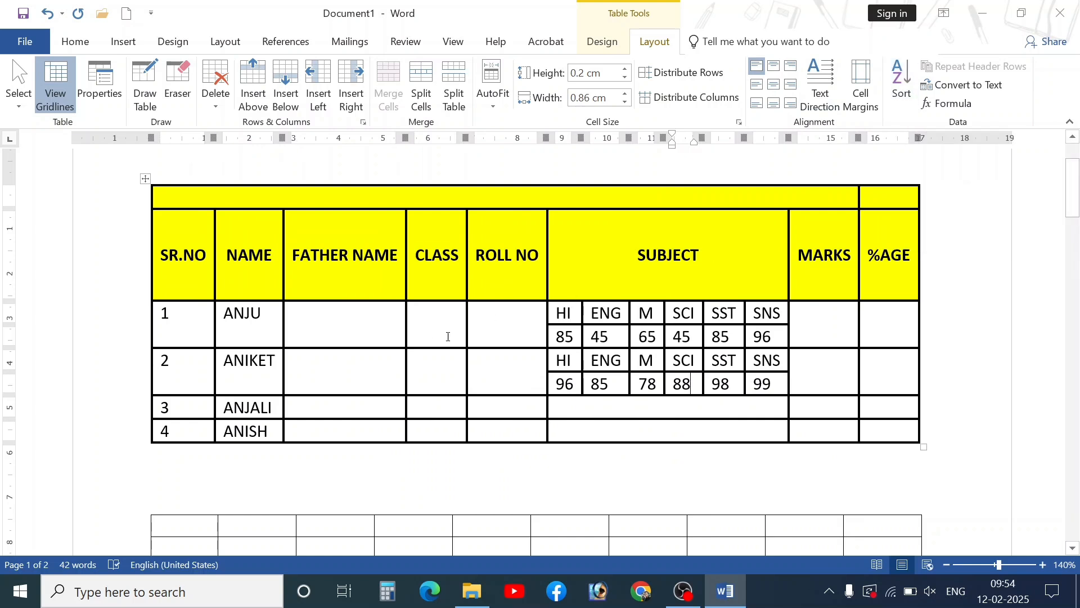
# - Place the insertion point below the empty ten-column table
pyautogui.scroll(-10, 374, 437)
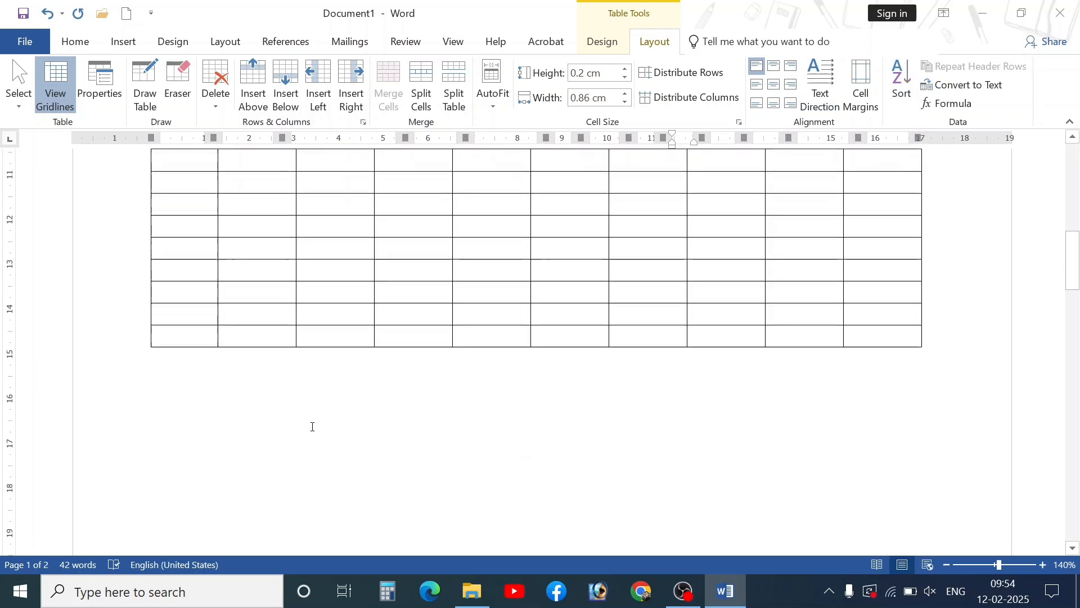
pyautogui.click(273, 401)
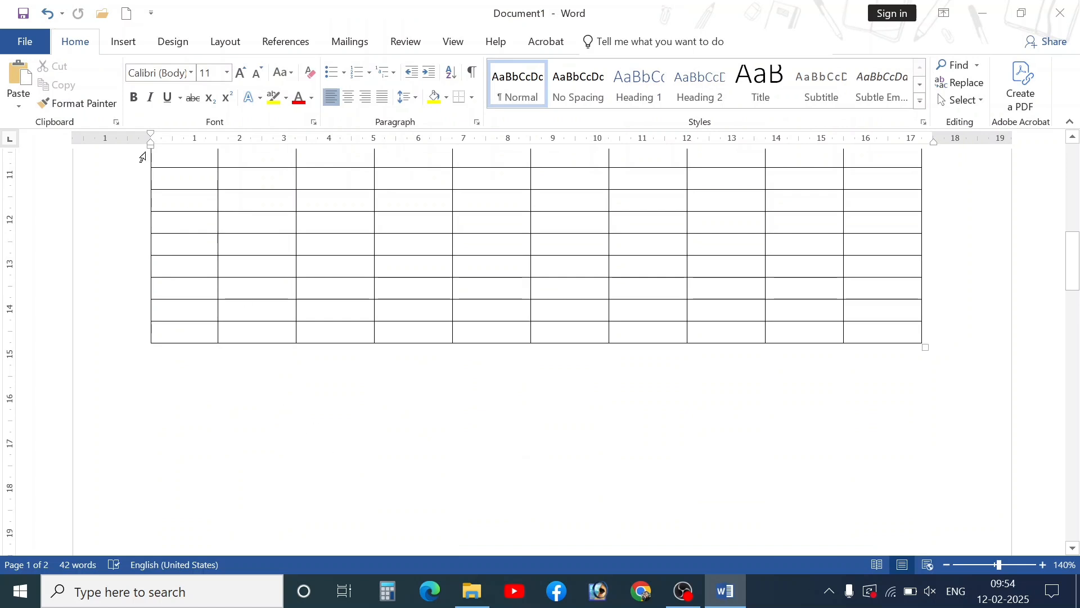
pyautogui.click(128, 44)
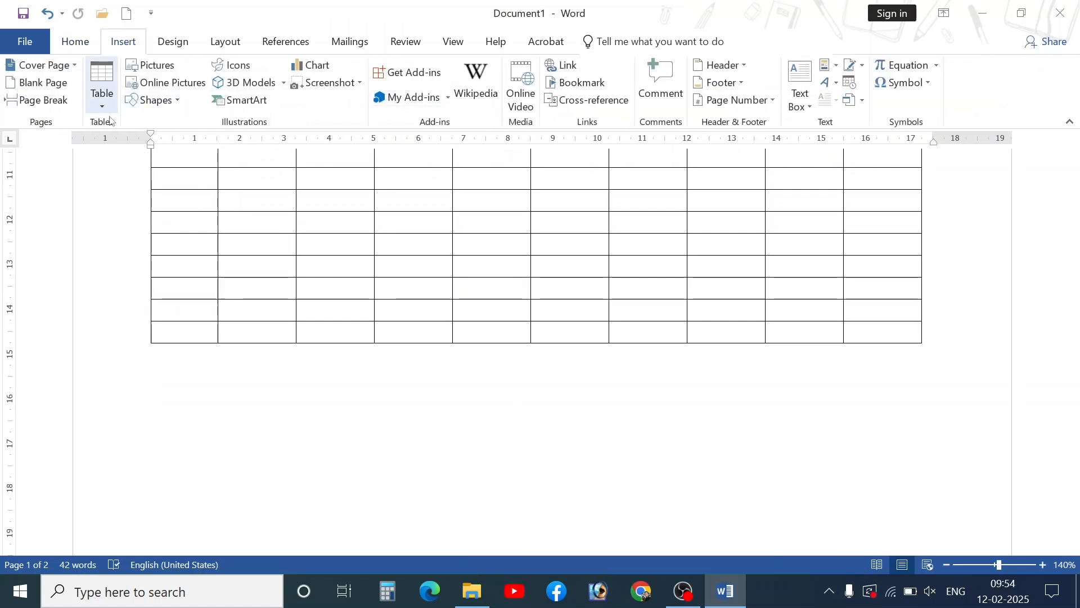
# - Copy the names ANJU, ANIKET, ANJALI and ANISH into the lower table's first column
pyautogui.scroll(5, 227, 323)
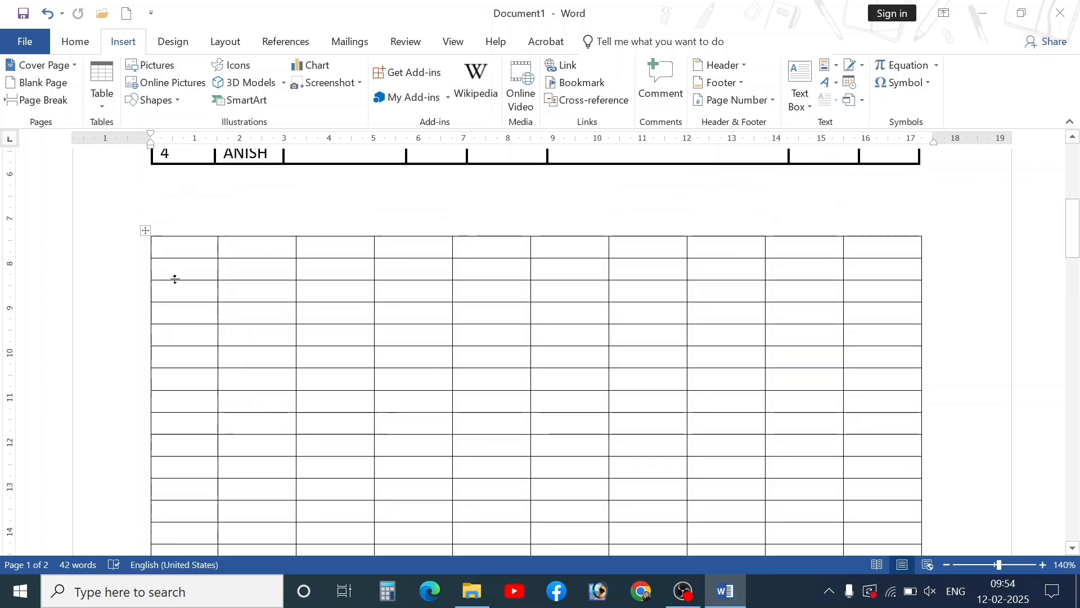
pyautogui.click(177, 253)
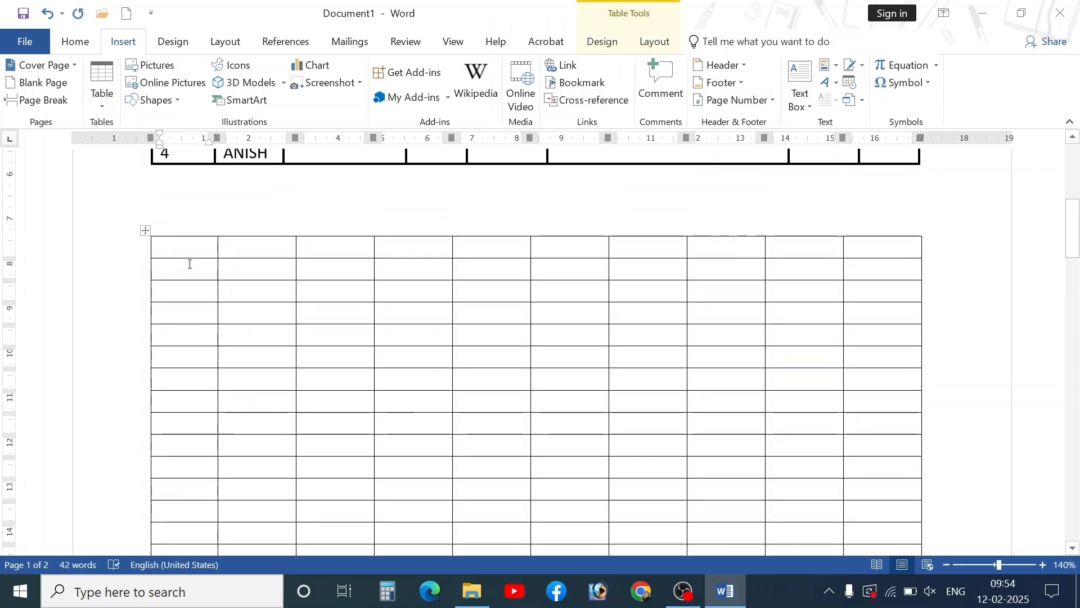
pyautogui.scroll(5, 234, 236)
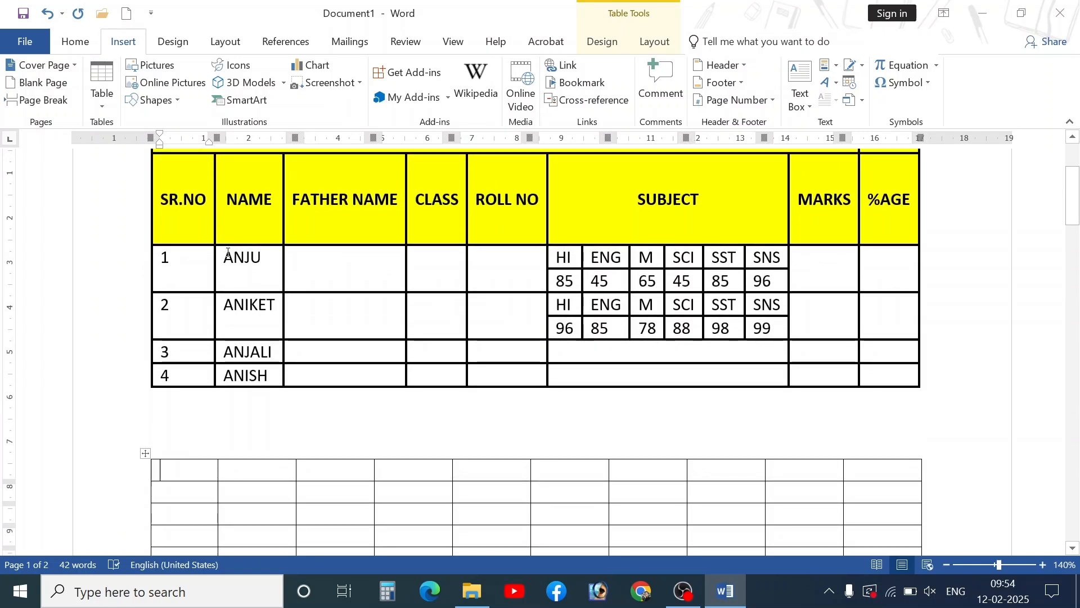
pyautogui.moveTo(230, 261); pyautogui.dragTo(248, 374)
pyautogui.hotkey('ctrl', 'c')
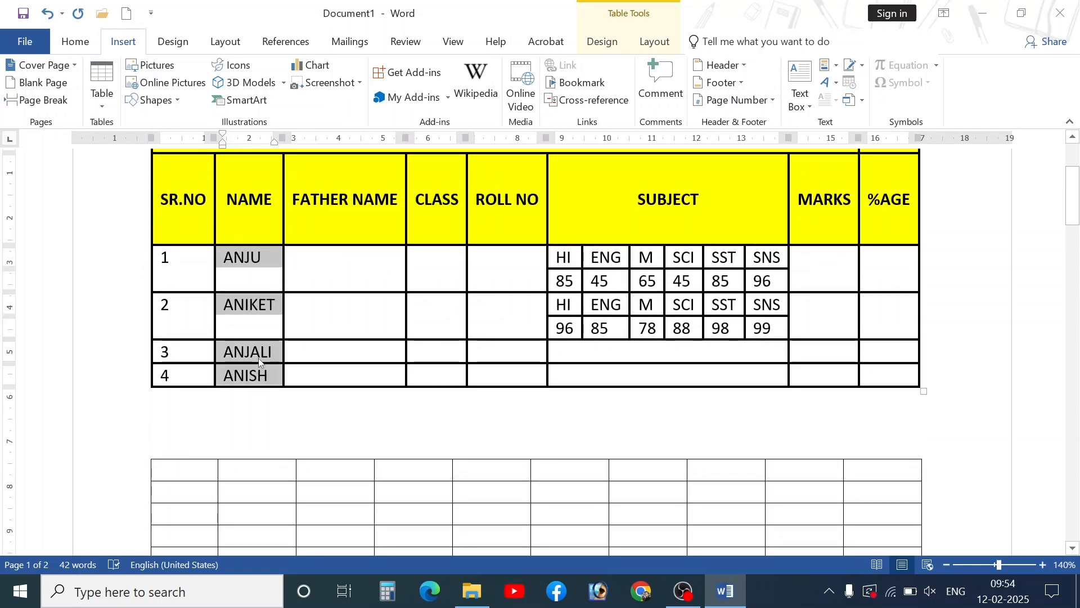
pyautogui.click(207, 490)
pyautogui.hotkey('ctrl', 'v')
pyautogui.scroll(-3, 192, 478)
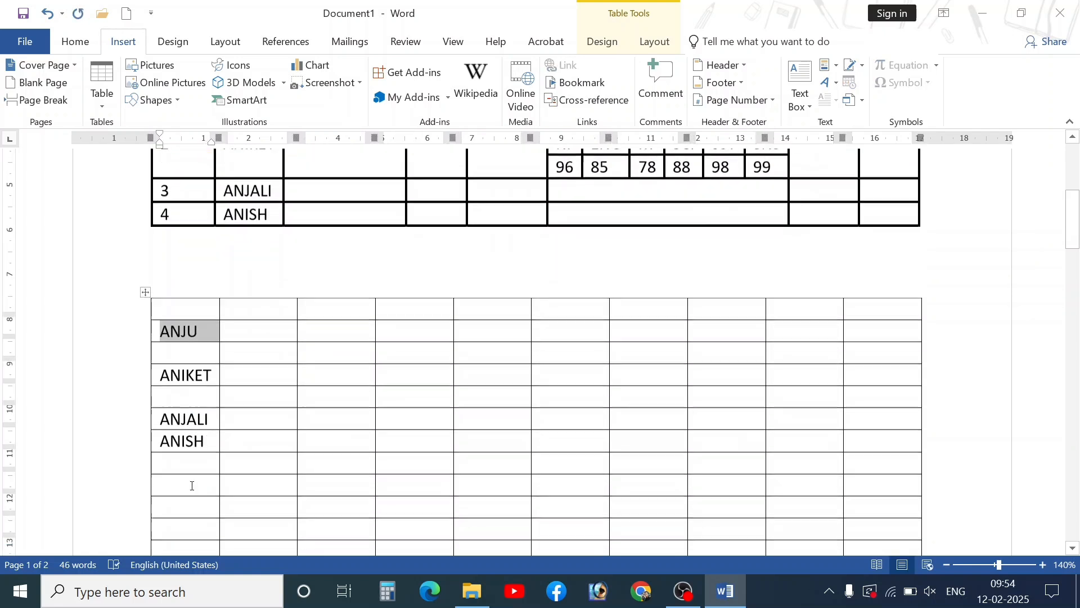
# - Enter DEEPAK and DINESH below ANISH, correcting the stray characters and extra line
pyautogui.click(182, 463)
pyautogui.write('deep')
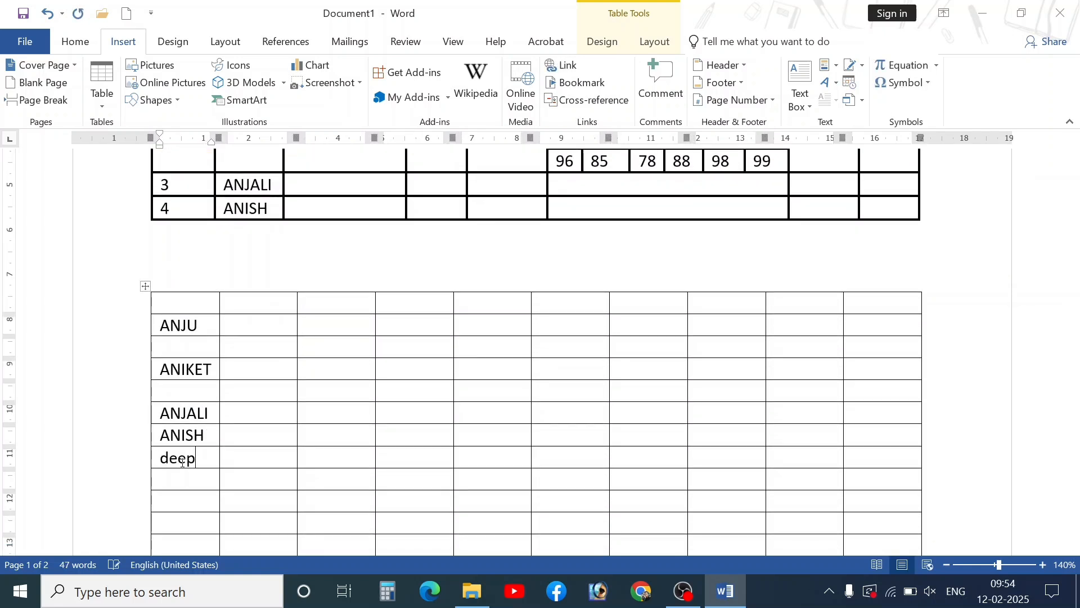
pyautogui.press('BackSpace')
pyautogui.press('BackSpace')
pyautogui.press('BackSpace')
pyautogui.write('DEEPAK')
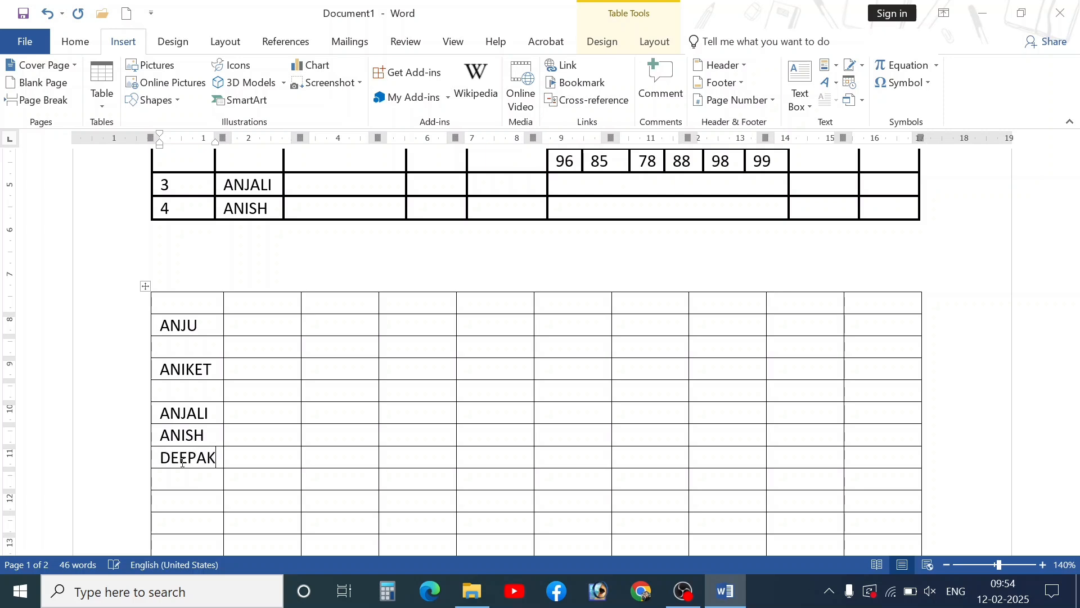
pyautogui.press('Return')
pyautogui.write('DINESH')
pyautogui.press('Return')
pyautogui.write(']K')
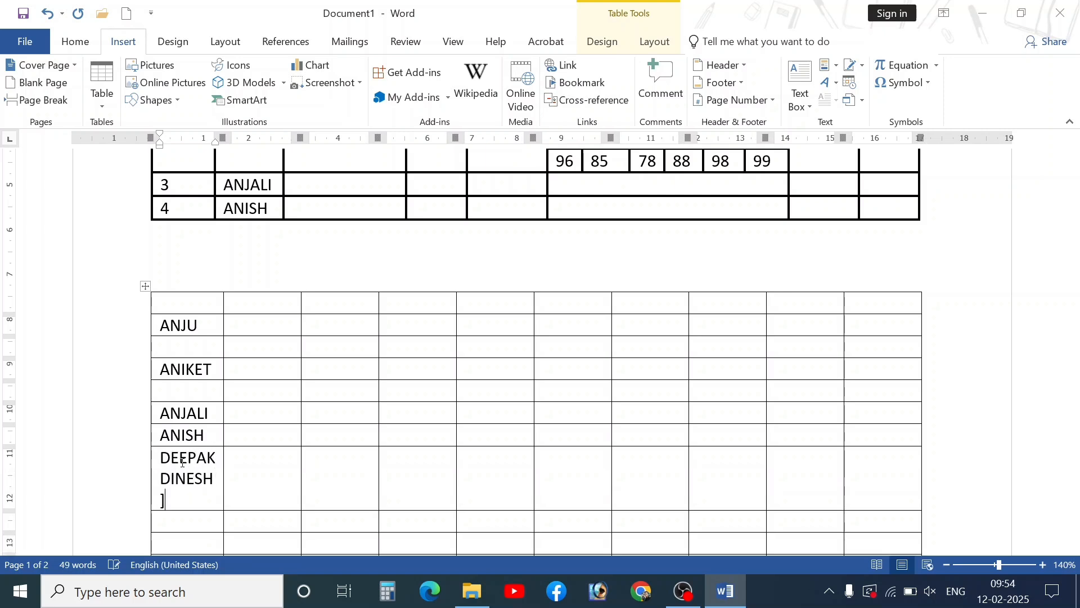
pyautogui.press('BackSpace')
pyautogui.press('BackSpace')
pyautogui.press('BackSpace')
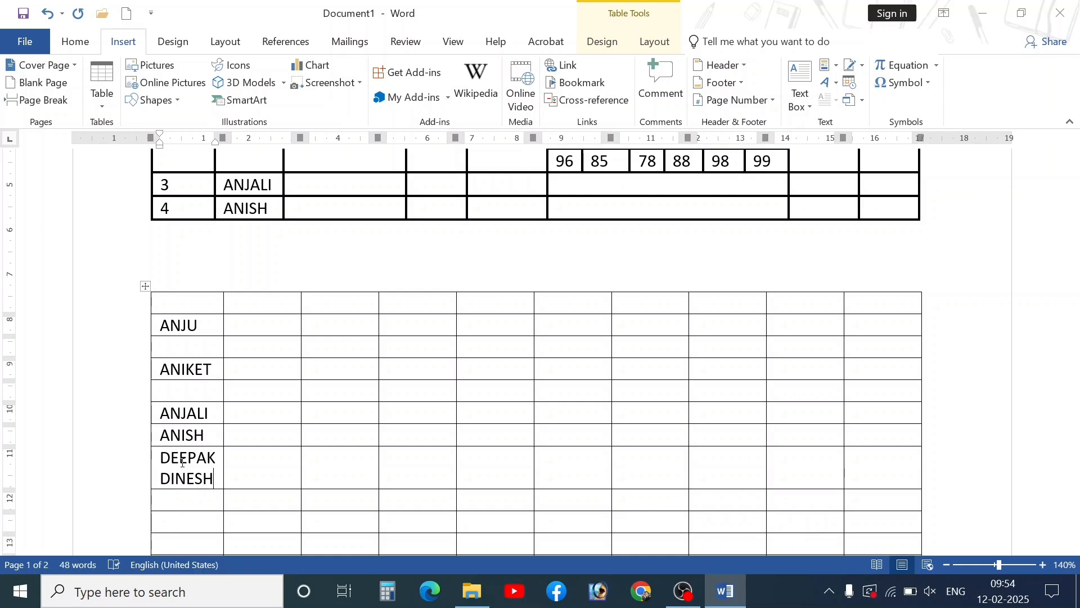
pyautogui.press('BackSpace')
pyautogui.press('BackSpace')
pyautogui.press('BackSpace')
pyautogui.press('BackSpace')
pyautogui.press('BackSpace')
pyautogui.press('BackSpace')
pyautogui.press('BackSpace')
pyautogui.press('BackSpace')
pyautogui.press('BackSpace')
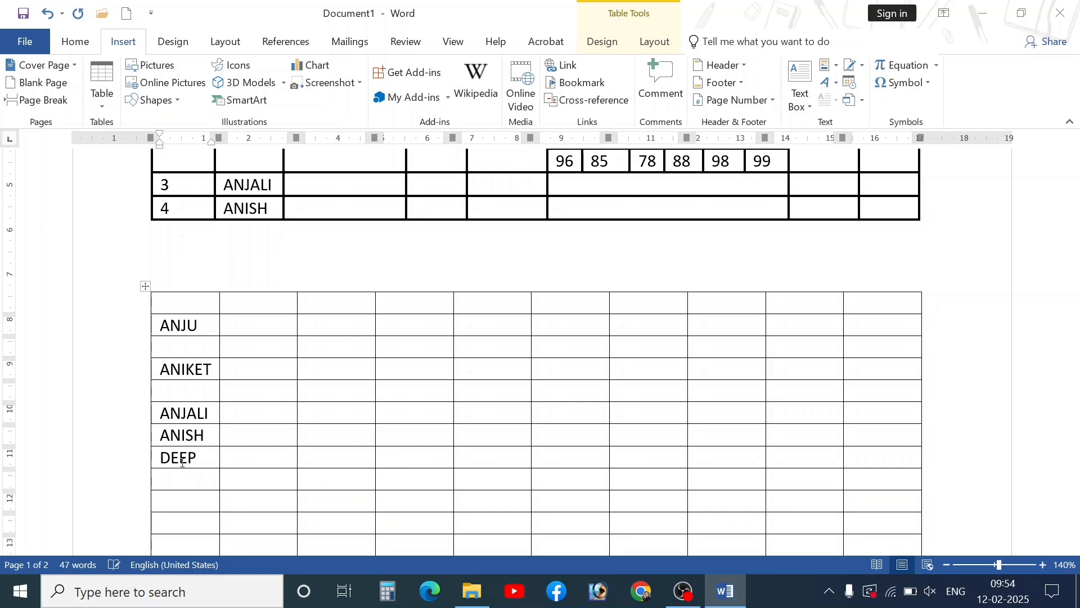
pyautogui.write('AK')
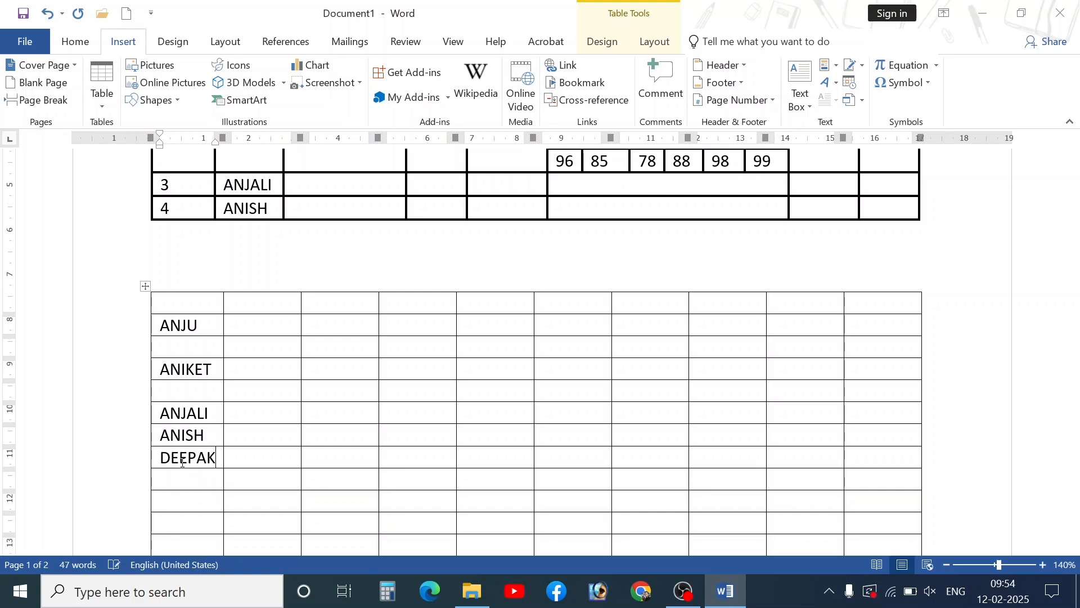
pyautogui.write('DINESH')
# - Continue the list with KISHAN, RAHUL, MAHESH and HEAMNT in the following rows
pyautogui.press('Down')
pyautogui.write('KISHAN')
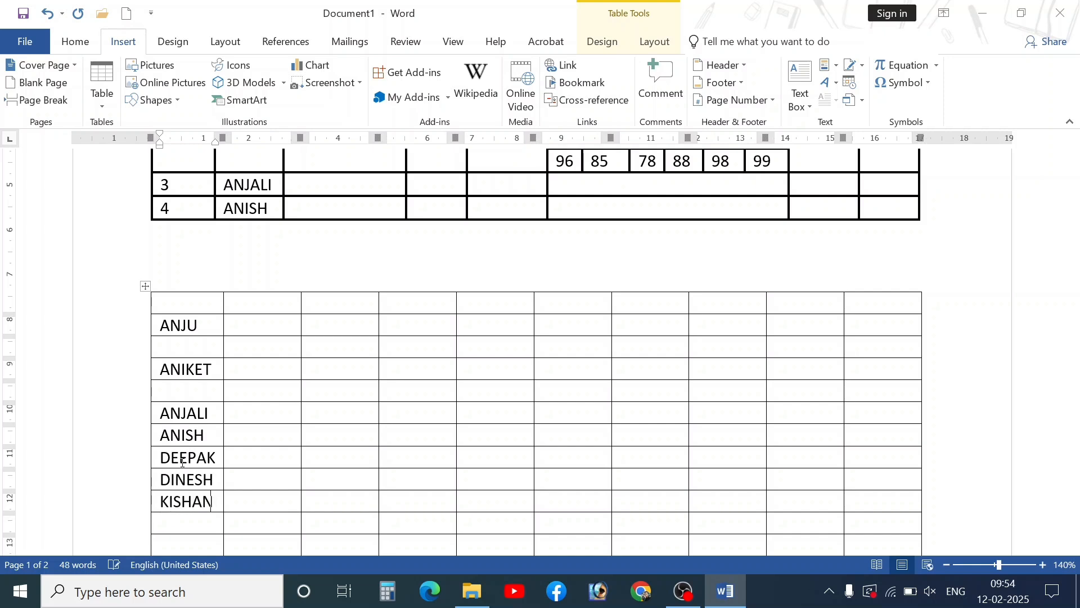
pyautogui.press('Down')
pyautogui.write('RAHU')
pyautogui.write('MAHESH')
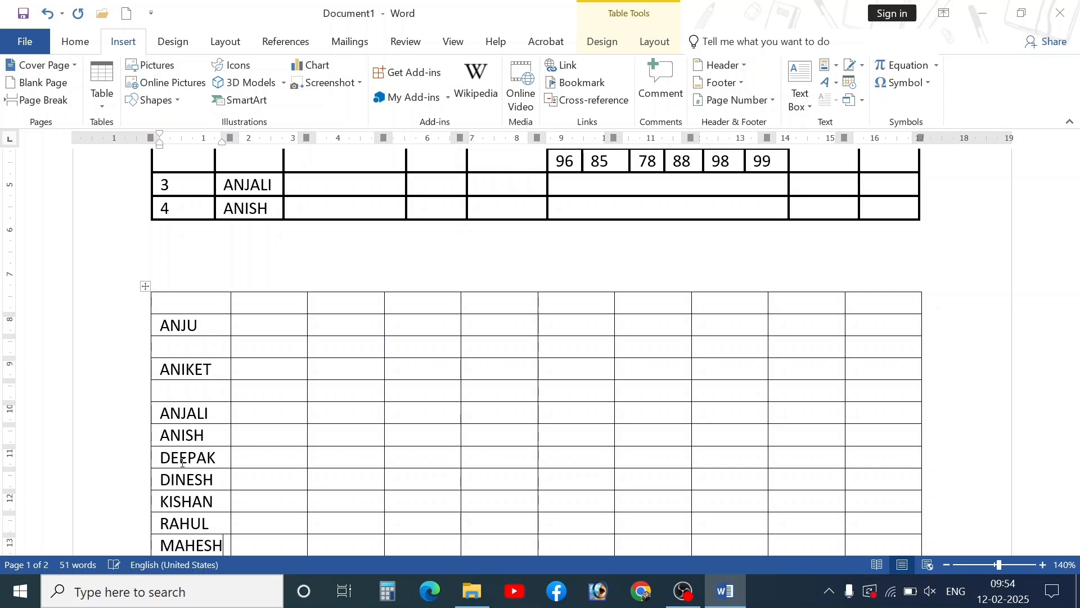
pyautogui.press('Down')
pyautogui.write('HEAM')
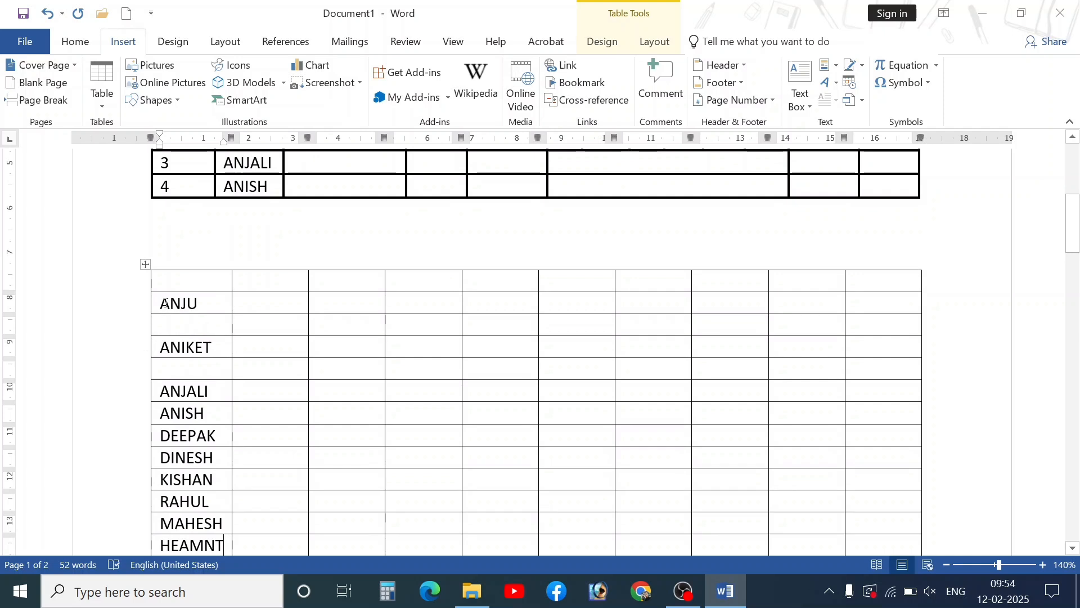
pyautogui.moveTo(165, 304); pyautogui.dragTo(201, 525)
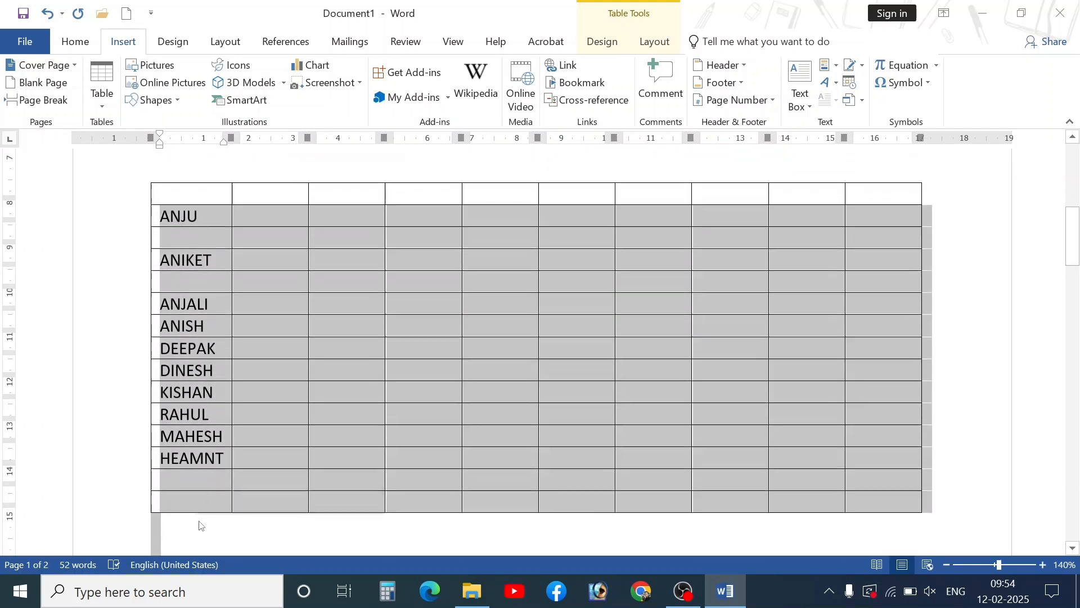
pyautogui.click(187, 232)
pyautogui.press('Up')
pyautogui.press('Up')
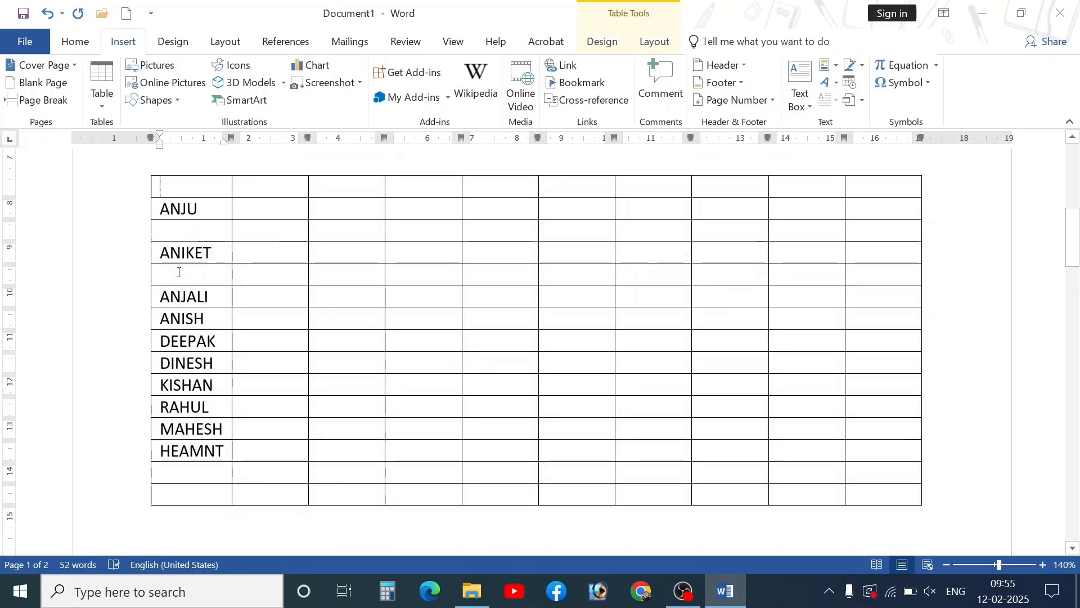
pyautogui.hotkey('shift', 'Down')
pyautogui.hotkey('shift', 'Down')
pyautogui.hotkey('shift', 'Down')
pyautogui.hotkey('shift', 'Down')
pyautogui.hotkey('shift', 'Down')
pyautogui.hotkey('shift', 'Down')
pyautogui.hotkey('shift', 'Down')
pyautogui.hotkey('shift', 'Down')
pyautogui.hotkey('shift', 'Down')
pyautogui.hotkey('shift', 'Down')
pyautogui.hotkey('shift', 'Down')
pyautogui.hotkey('shift', 'Down')
pyautogui.hotkey('shift', 'Down')
pyautogui.hotkey('shift', 'Down')
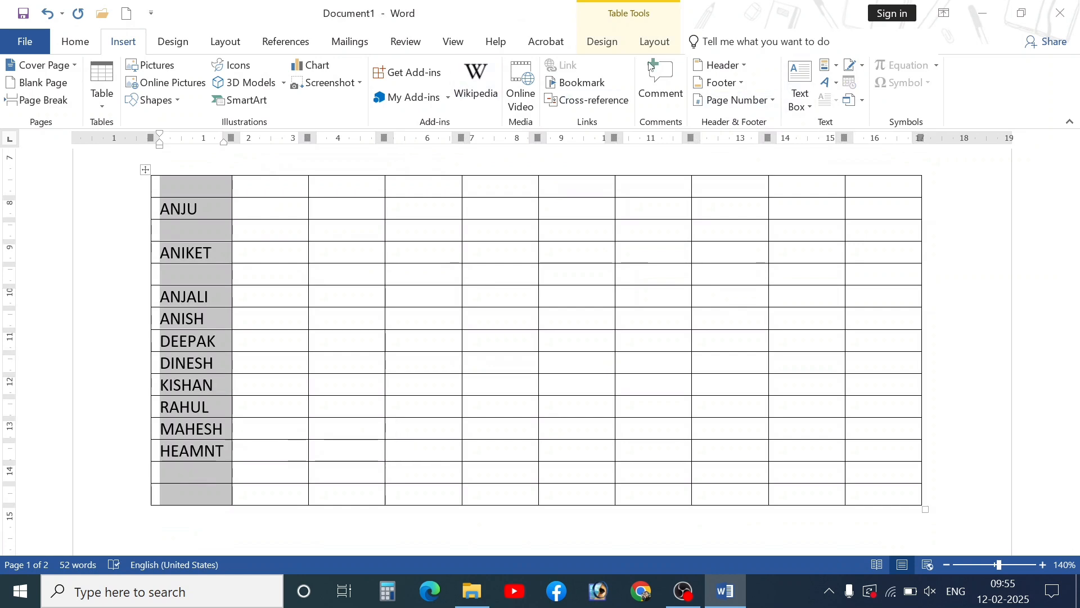
pyautogui.click(654, 41)
pyautogui.click(900, 90)
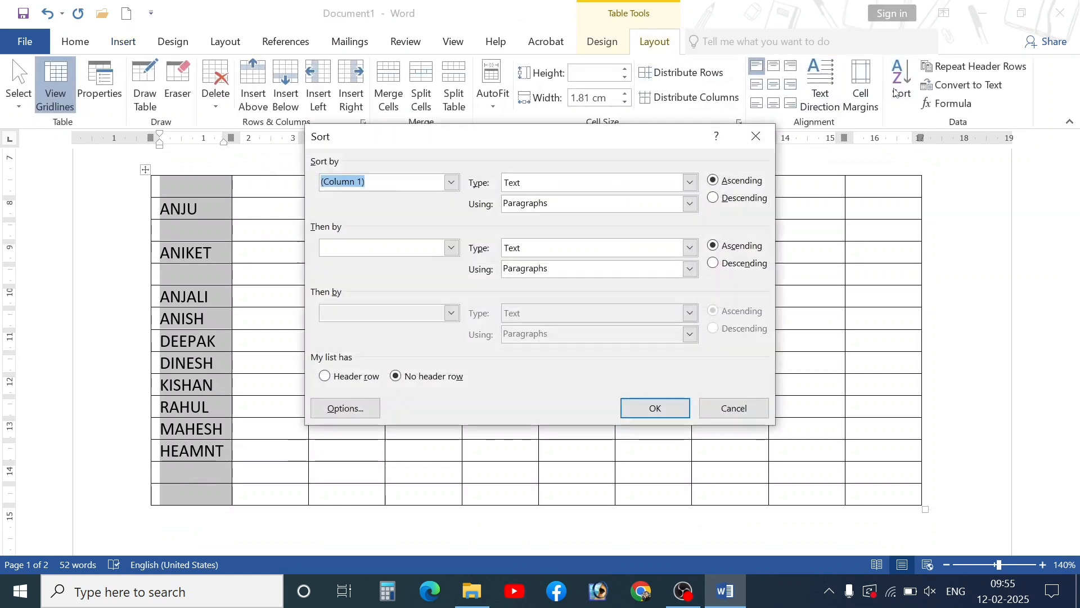
pyautogui.moveTo(698, 136); pyautogui.dragTo(846, 112)
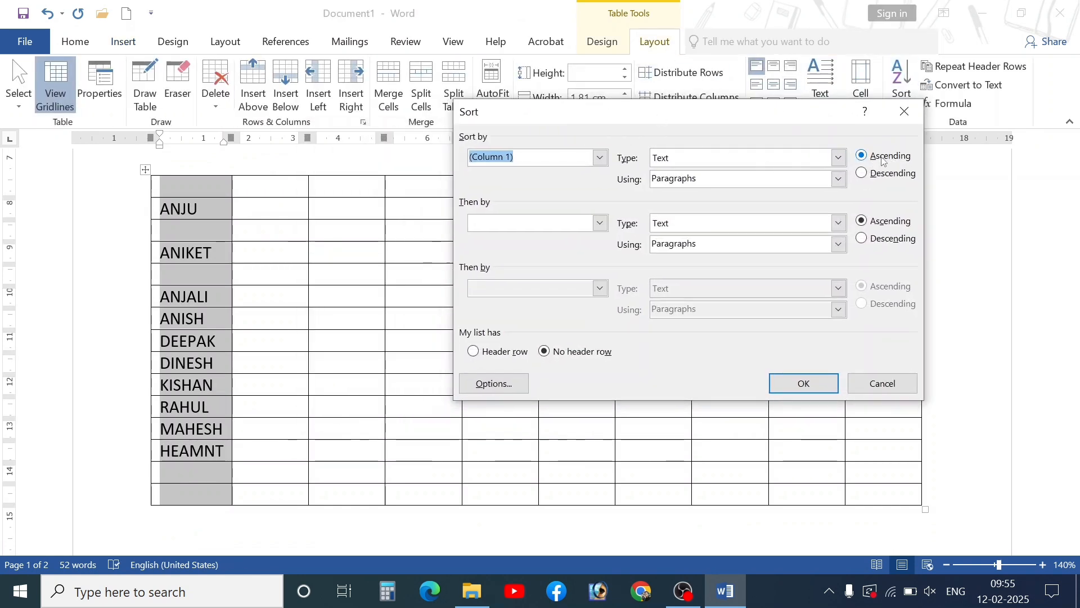
pyautogui.click(804, 383)
pyautogui.click(539, 347)
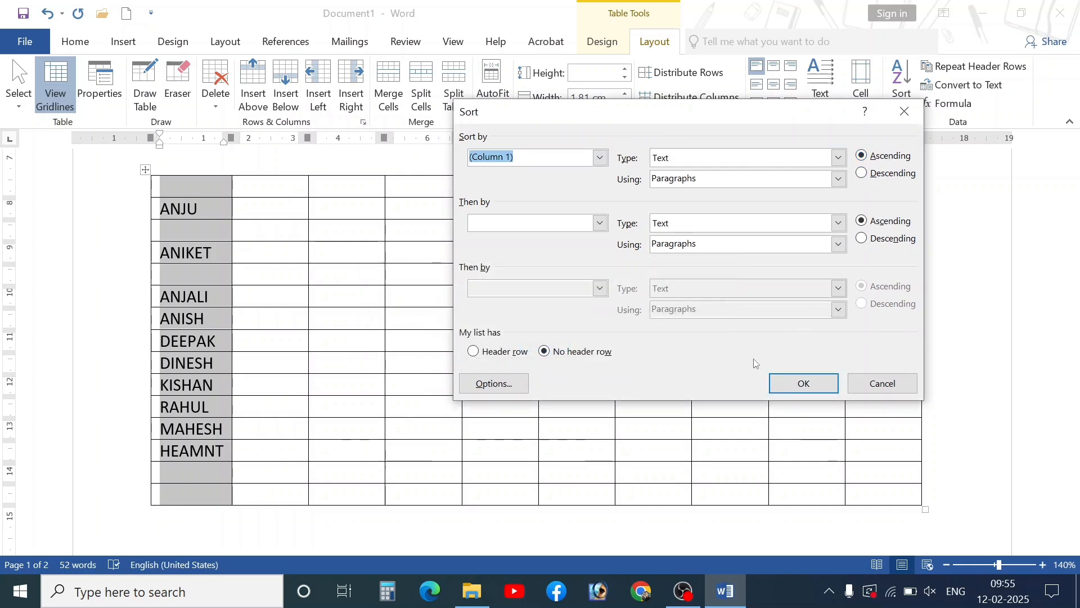
pyautogui.click(600, 158)
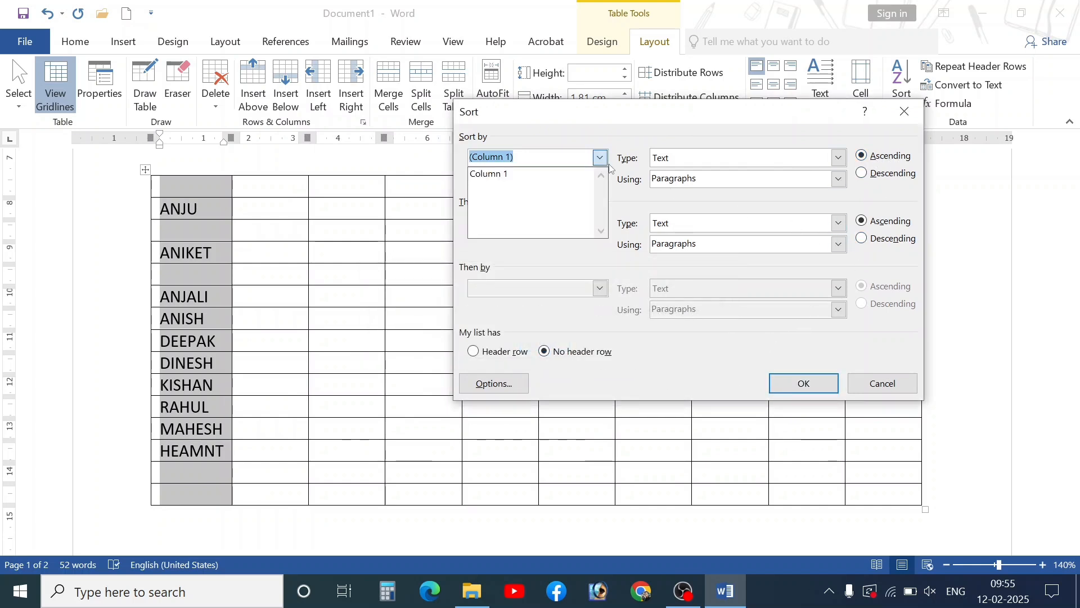
pyautogui.click(883, 384)
pyautogui.click(244, 320)
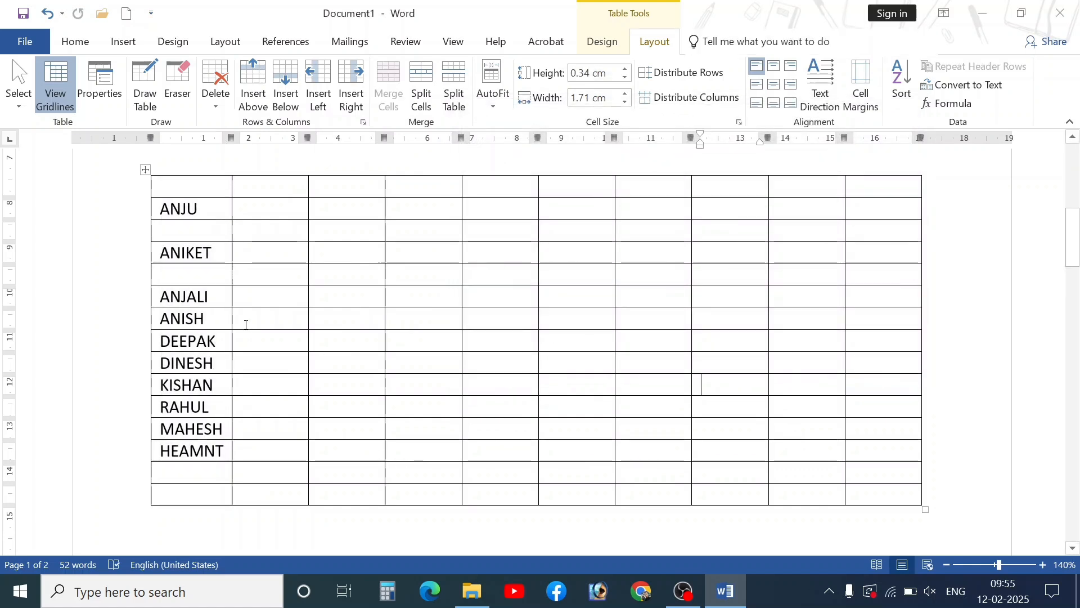
# - Delete the empty row below ANJU
pyautogui.moveTo(189, 231); pyautogui.dragTo(886, 232)
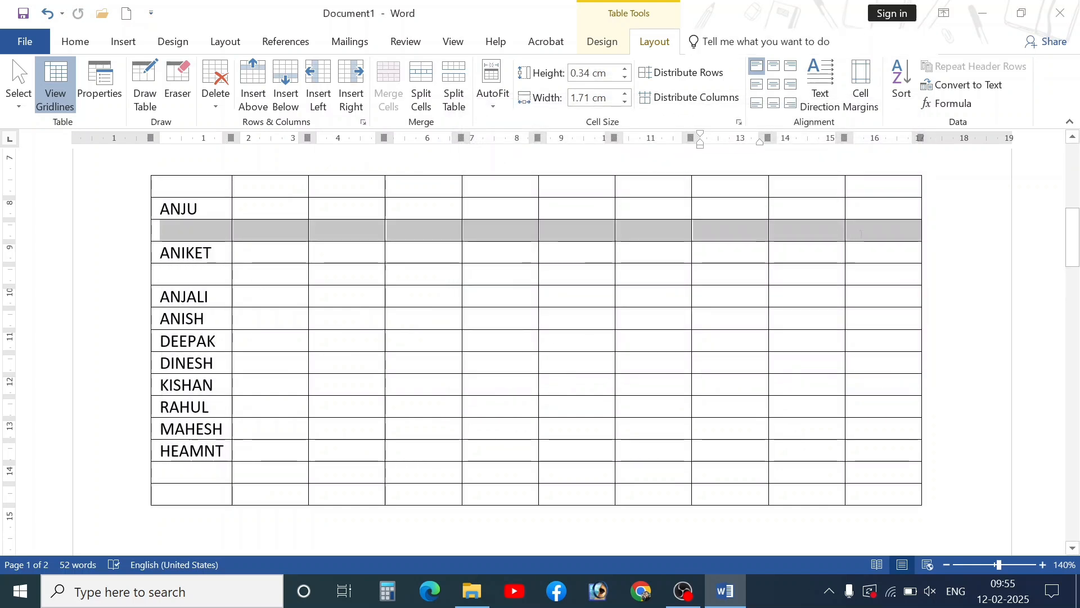
pyautogui.click(216, 90)
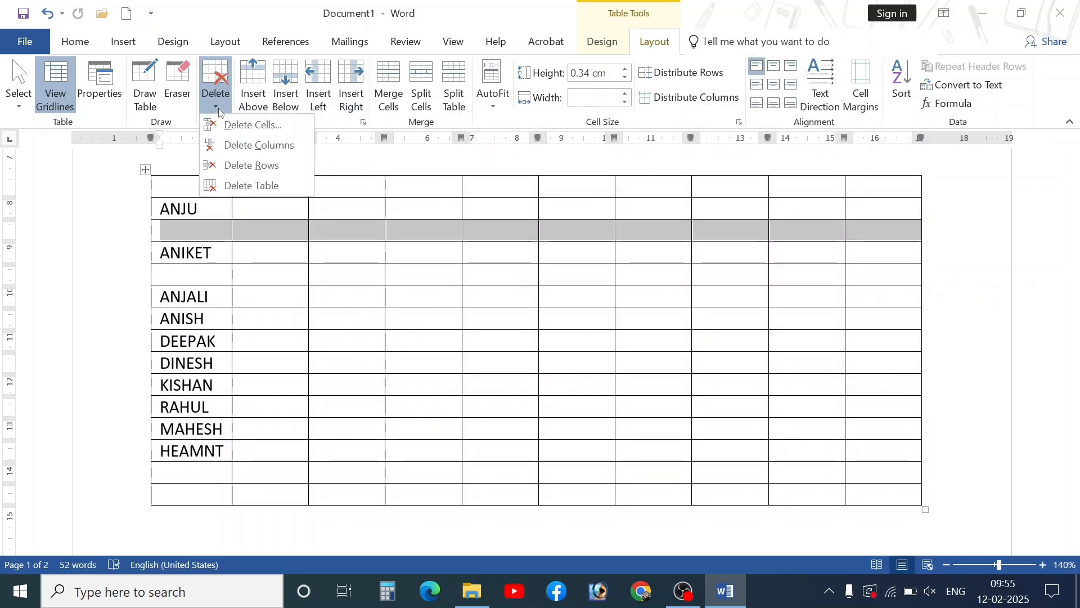
pyautogui.click(247, 164)
# - Select the empty row below ANIKET, undoing an accidental deletion before retrying
pyautogui.moveTo(226, 251); pyautogui.dragTo(309, 252)
pyautogui.click(218, 93)
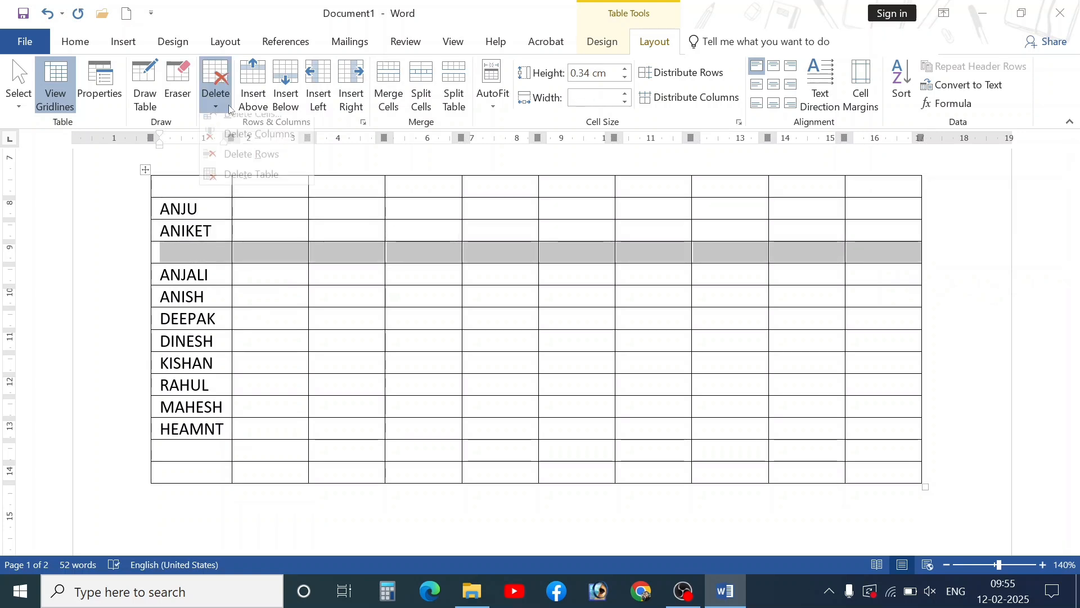
pyautogui.click(236, 148)
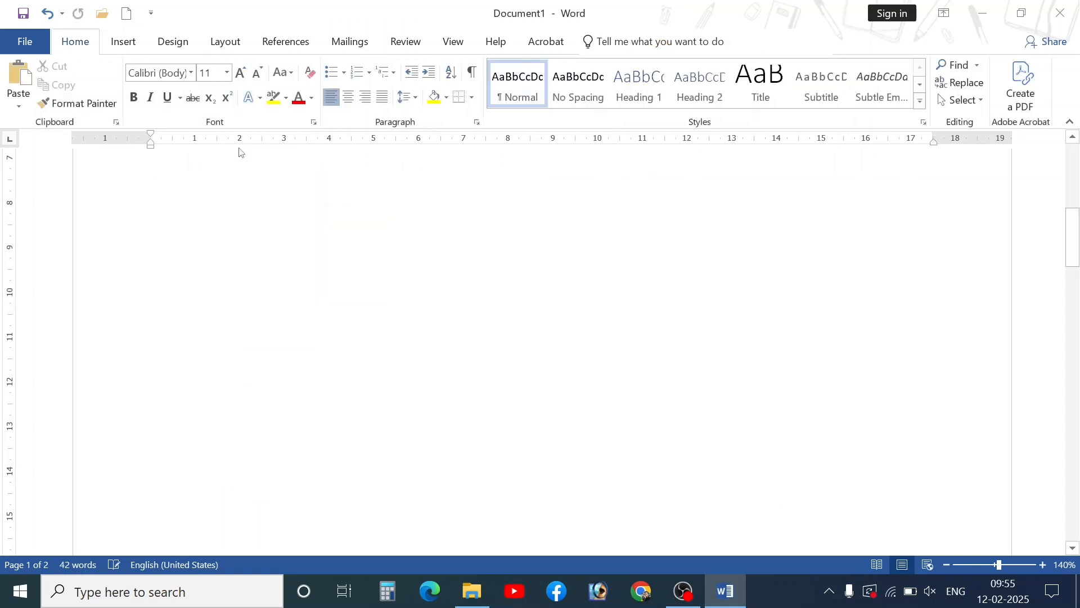
pyautogui.hotkey('ctrl', 'z')
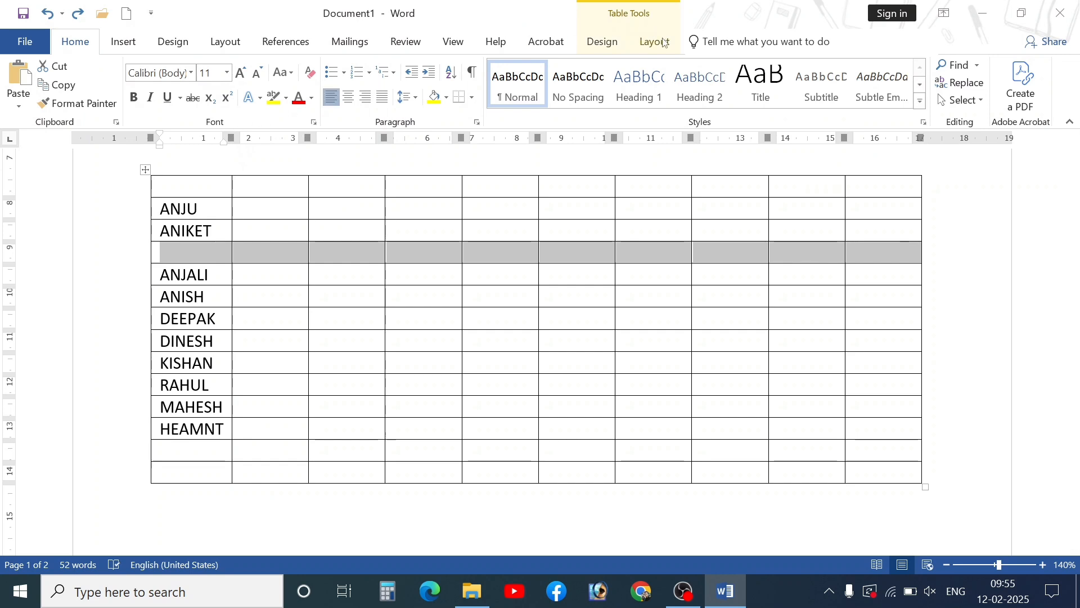
pyautogui.click(655, 42)
pyautogui.click(215, 90)
# - Remove the remaining blank row, then sort the names by Column 1 in descending order
pyautogui.click(224, 160)
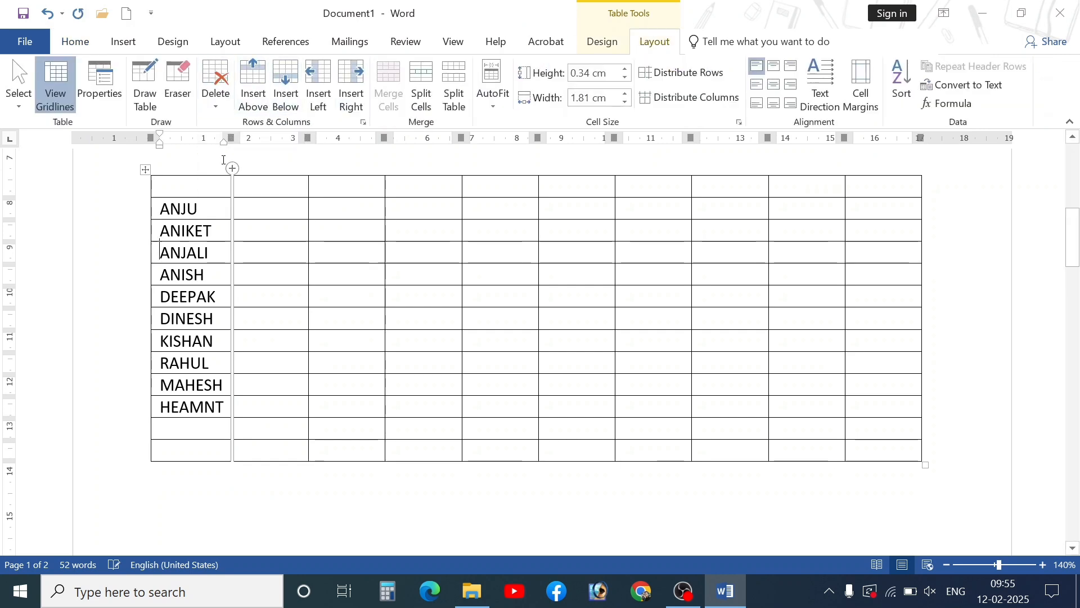
pyautogui.moveTo(191, 210); pyautogui.dragTo(192, 409)
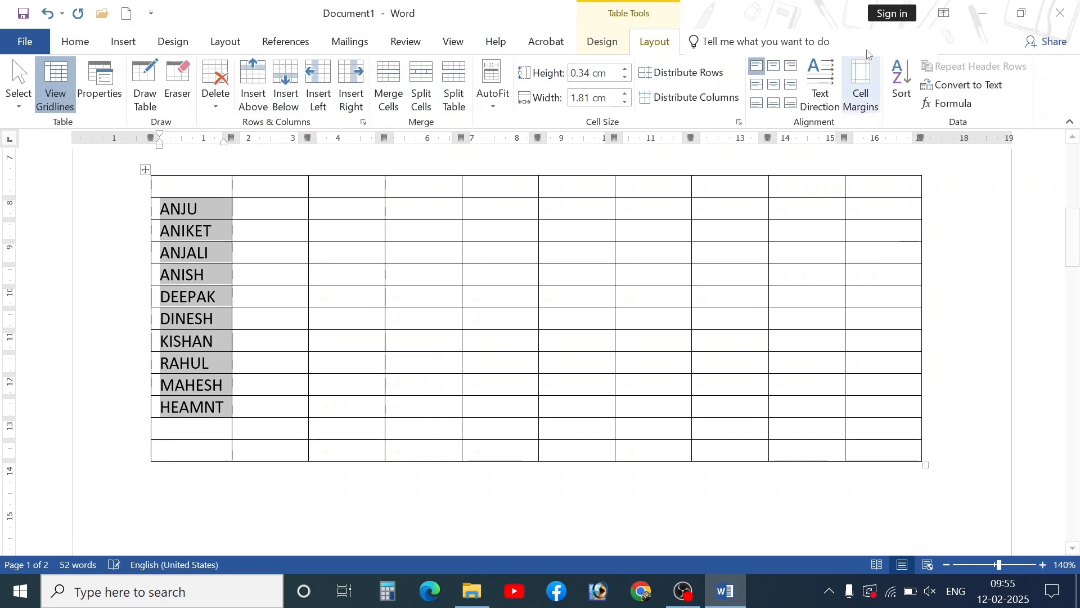
pyautogui.click(901, 79)
pyautogui.click(599, 159)
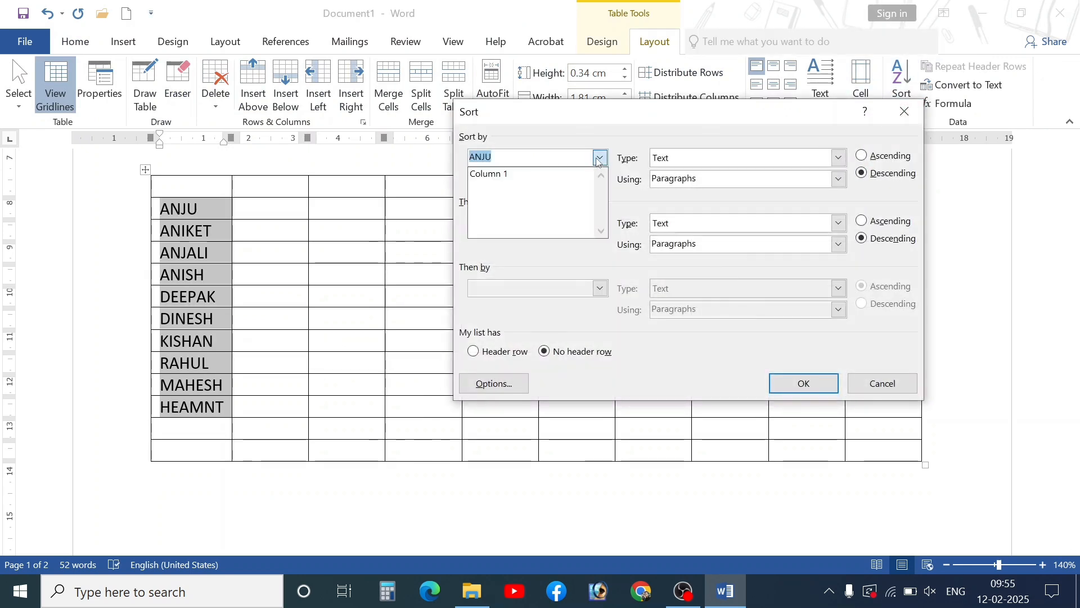
pyautogui.click(543, 174)
pyautogui.click(784, 383)
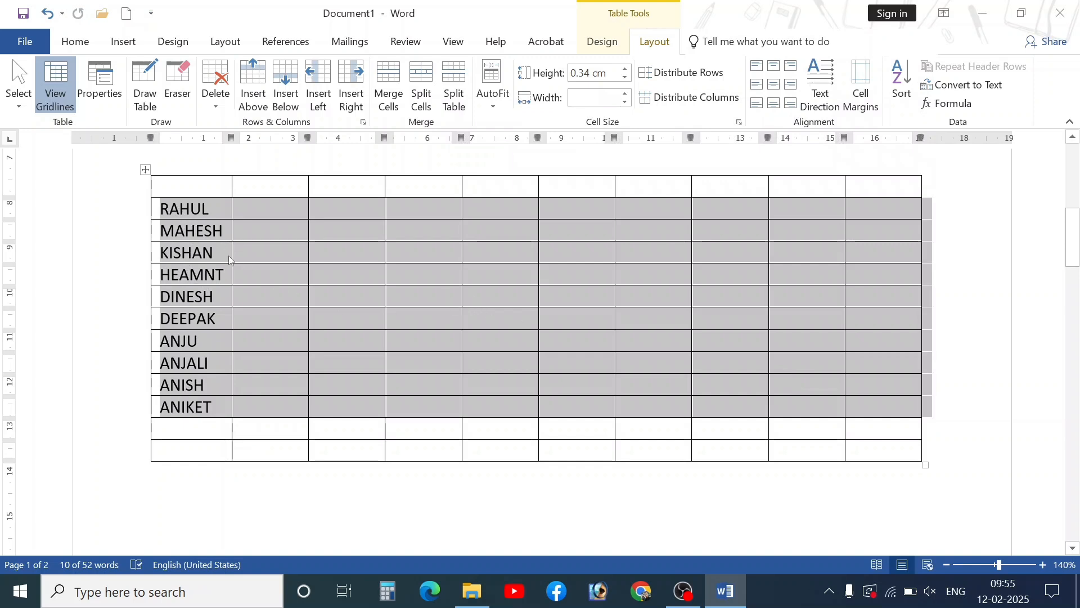
# - Sort the name rows by Column 1 in ascending order, ANIKET through RAHUL
pyautogui.click(901, 93)
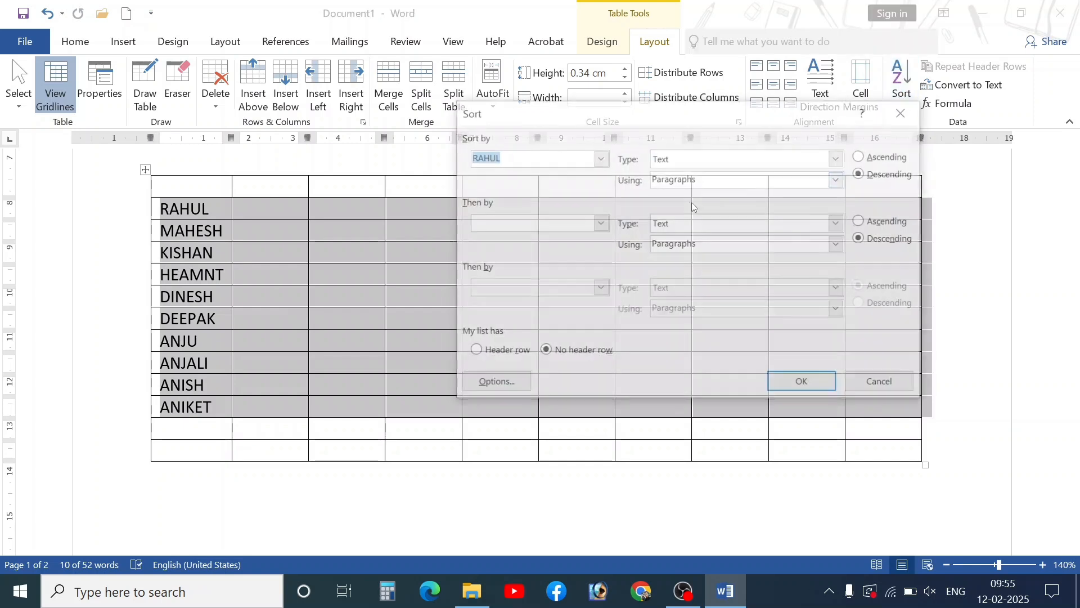
pyautogui.click(600, 157)
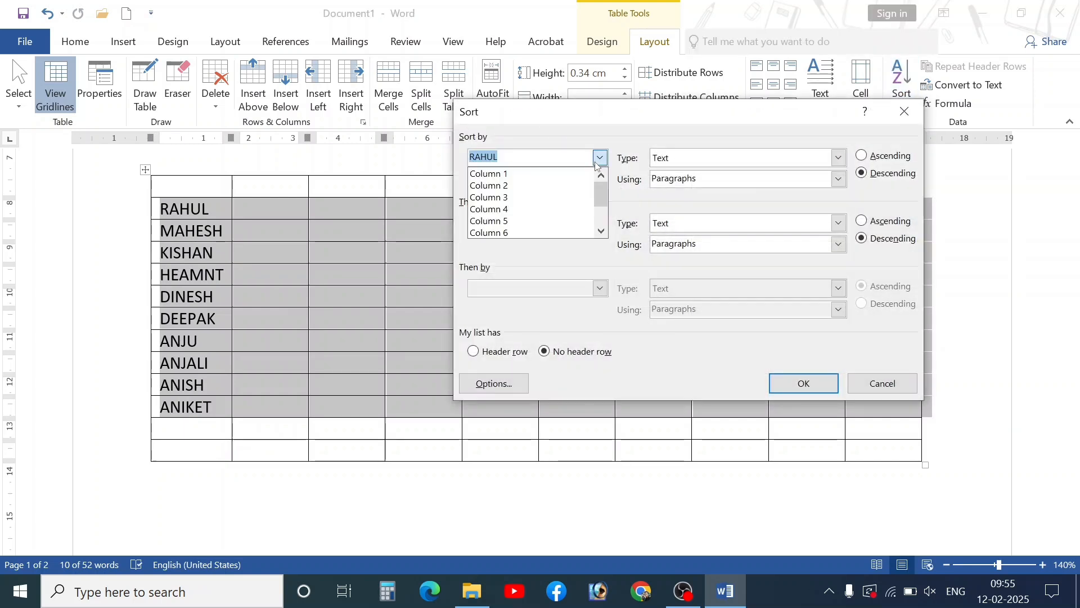
pyautogui.click(504, 172)
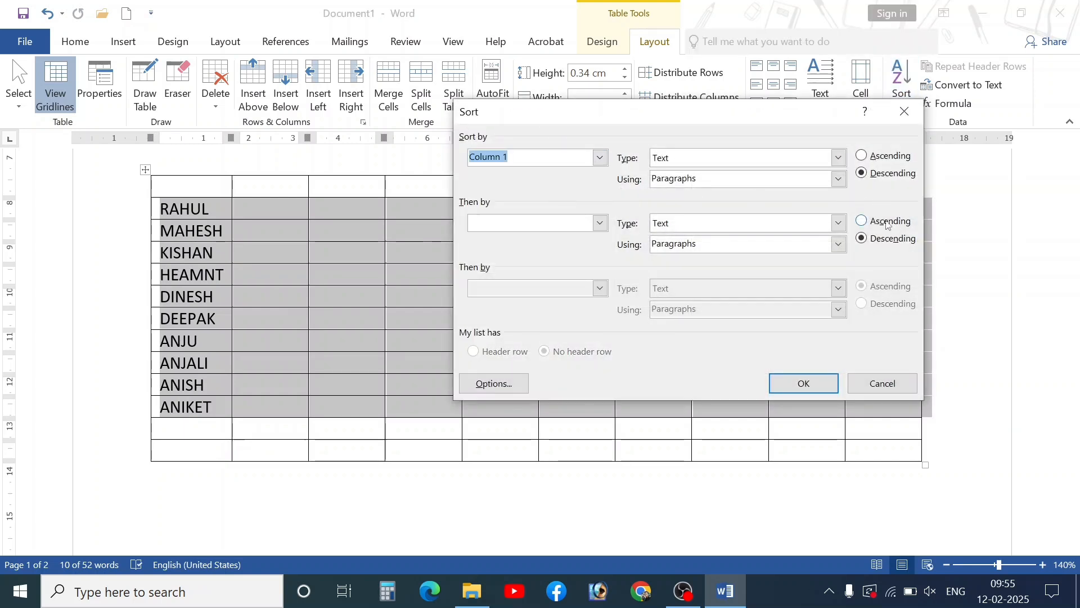
pyautogui.click(879, 157)
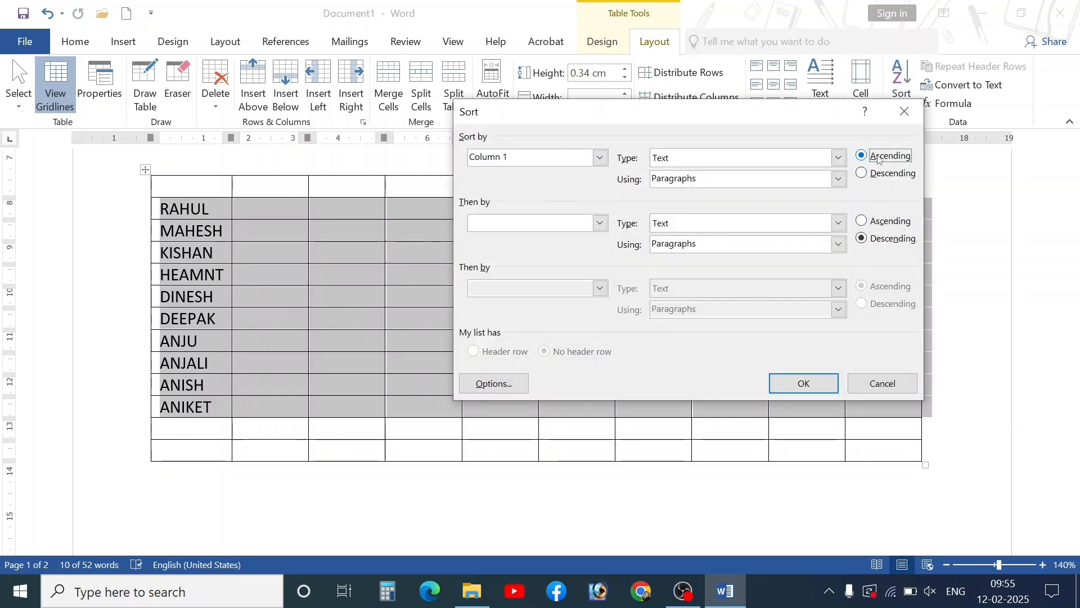
pyautogui.click(881, 220)
pyautogui.click(803, 383)
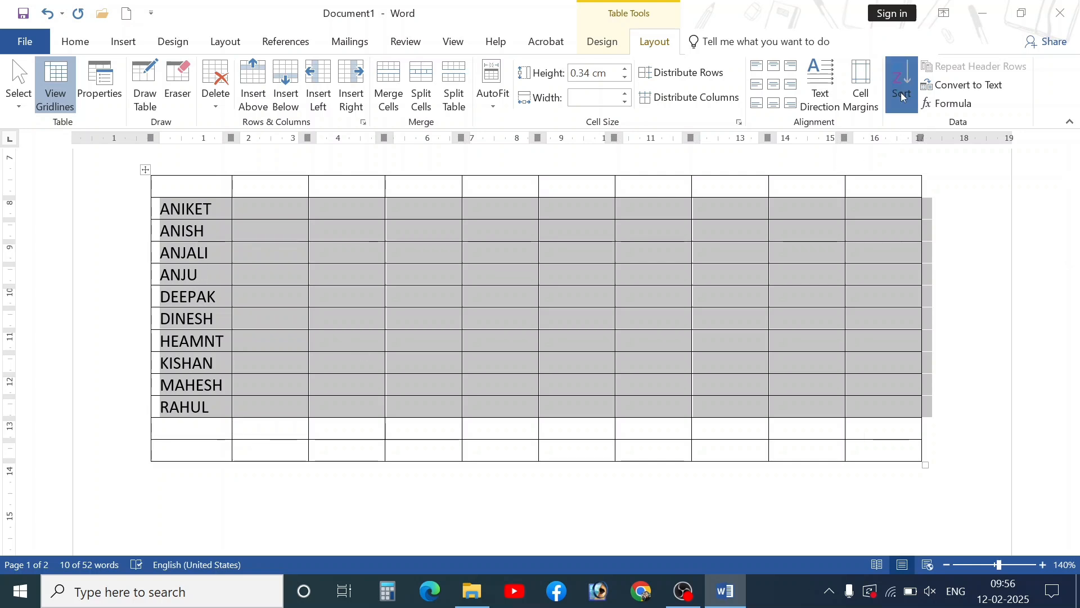
pyautogui.click(902, 84)
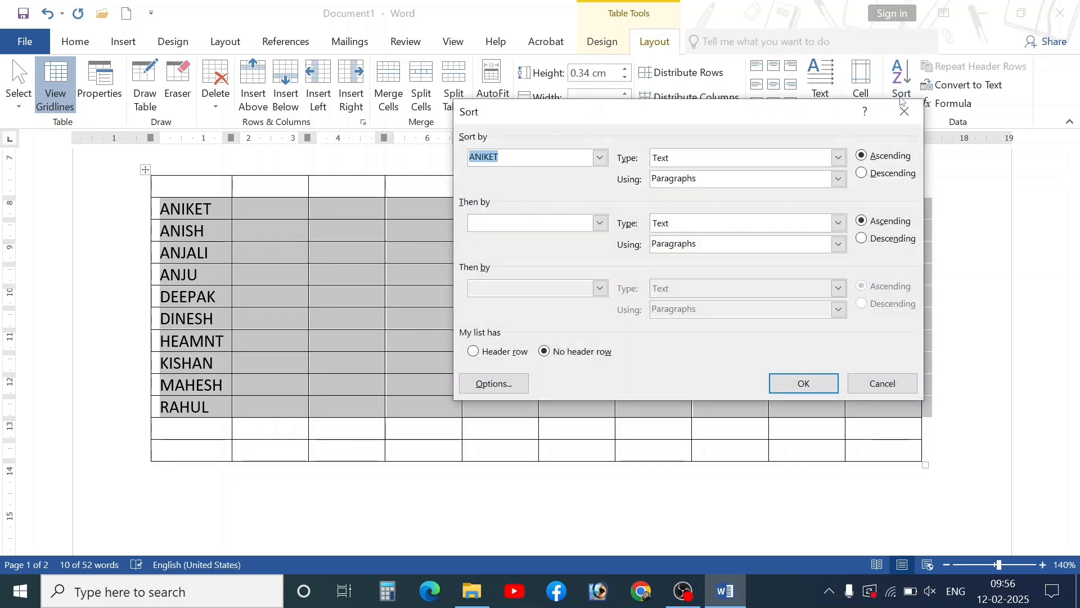
# - Sort the names by Column 1 in descending order, RAHUL down to ANIKET
pyautogui.click(600, 158)
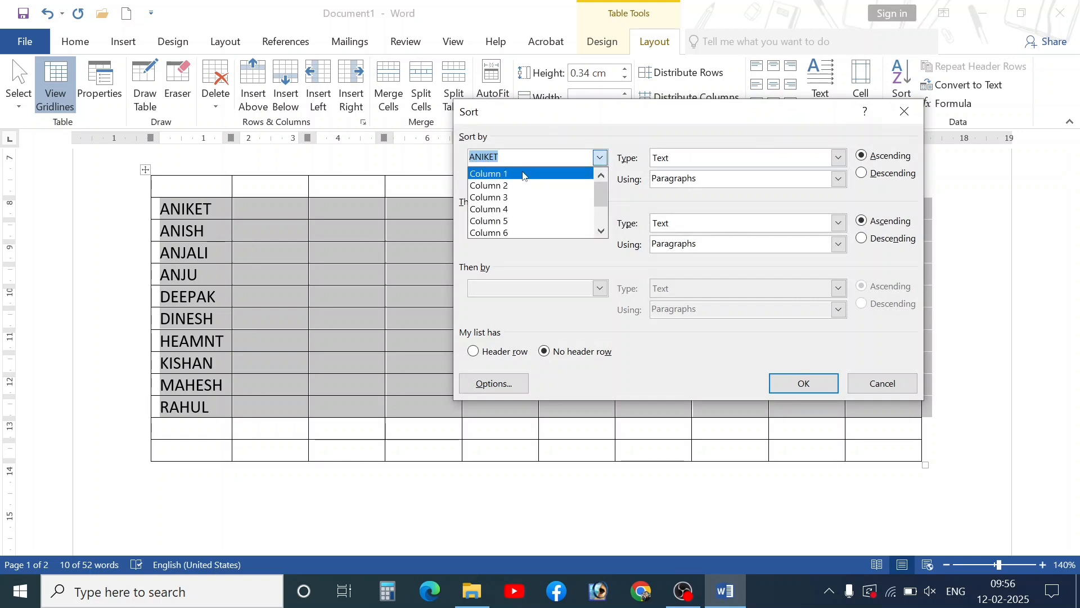
pyautogui.click(493, 174)
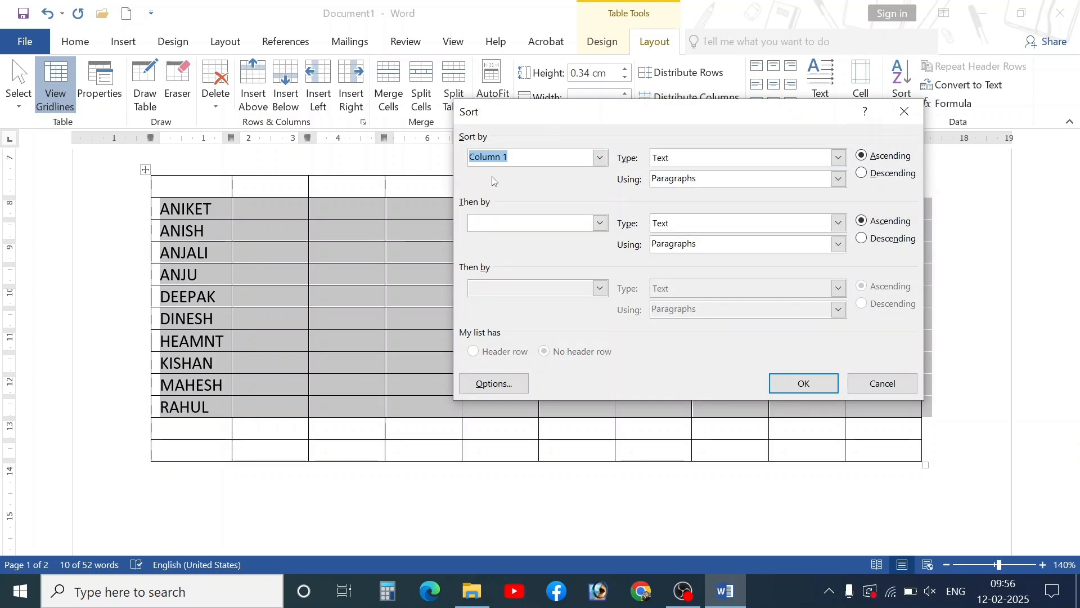
pyautogui.click(887, 173)
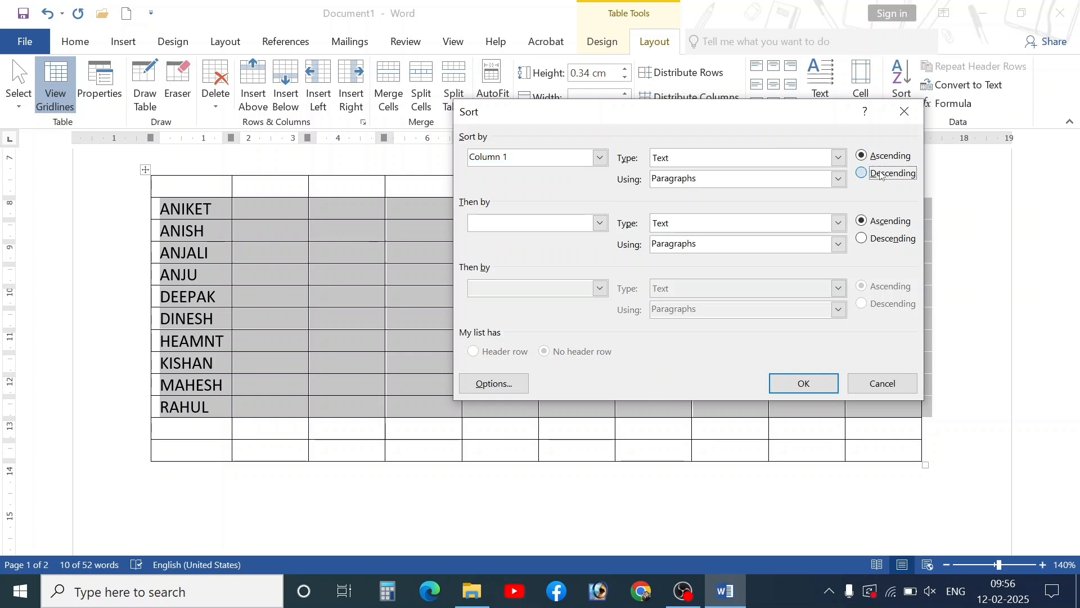
pyautogui.click(875, 241)
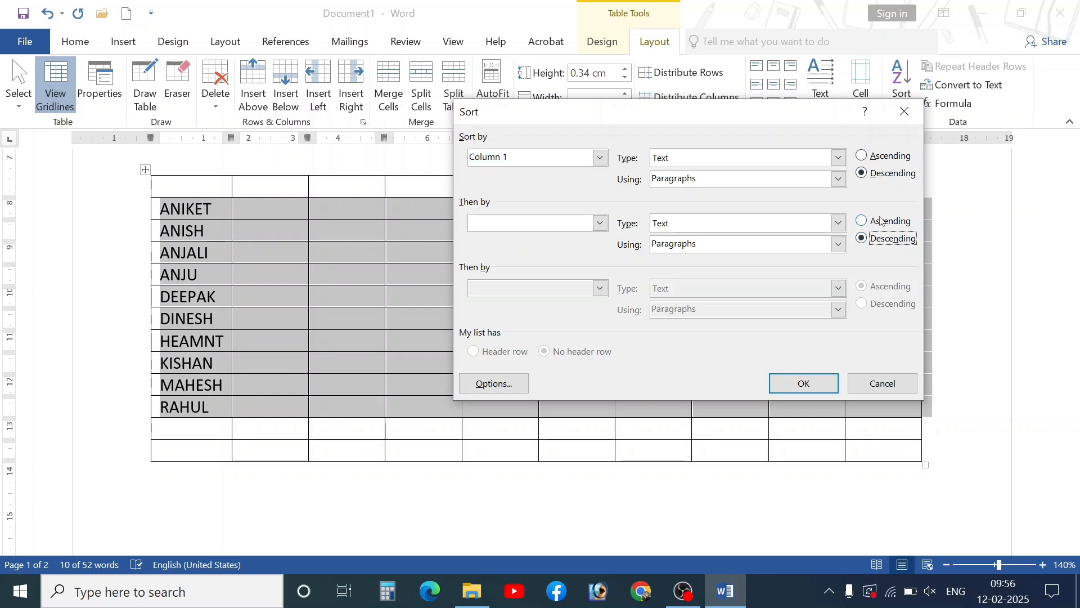
pyautogui.click(881, 221)
pyautogui.click(803, 383)
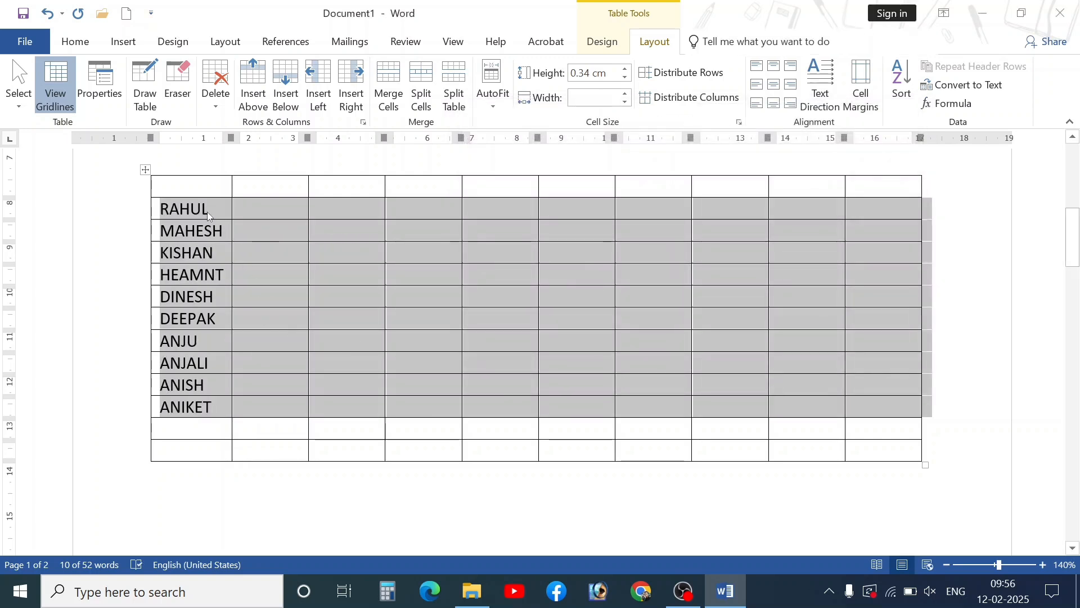
# - Select the entire names table with its move handle
pyautogui.click(193, 320)
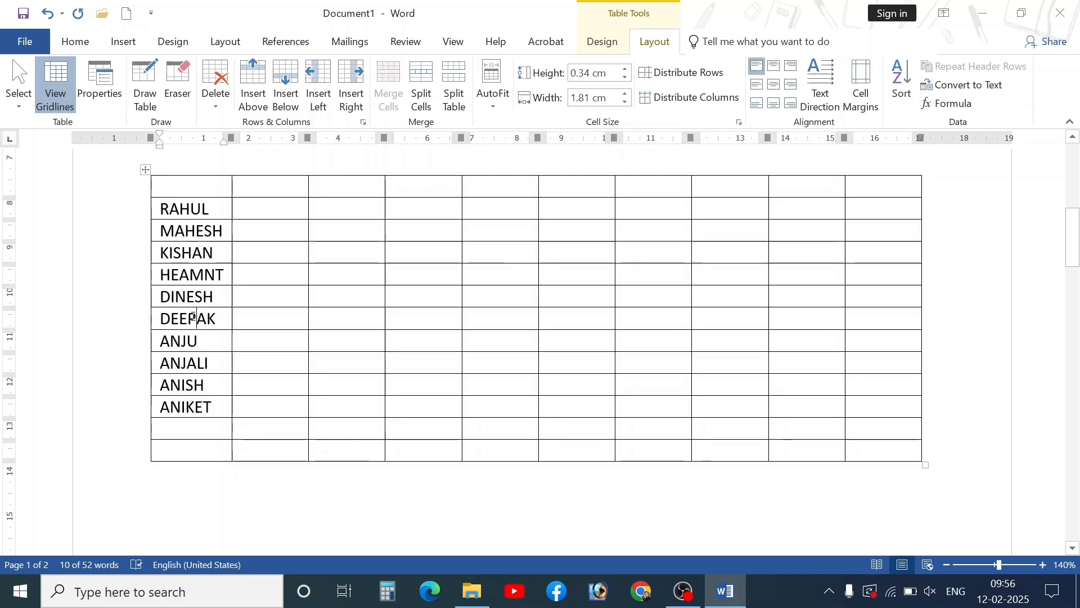
pyautogui.click(145, 169)
pyautogui.click(216, 84)
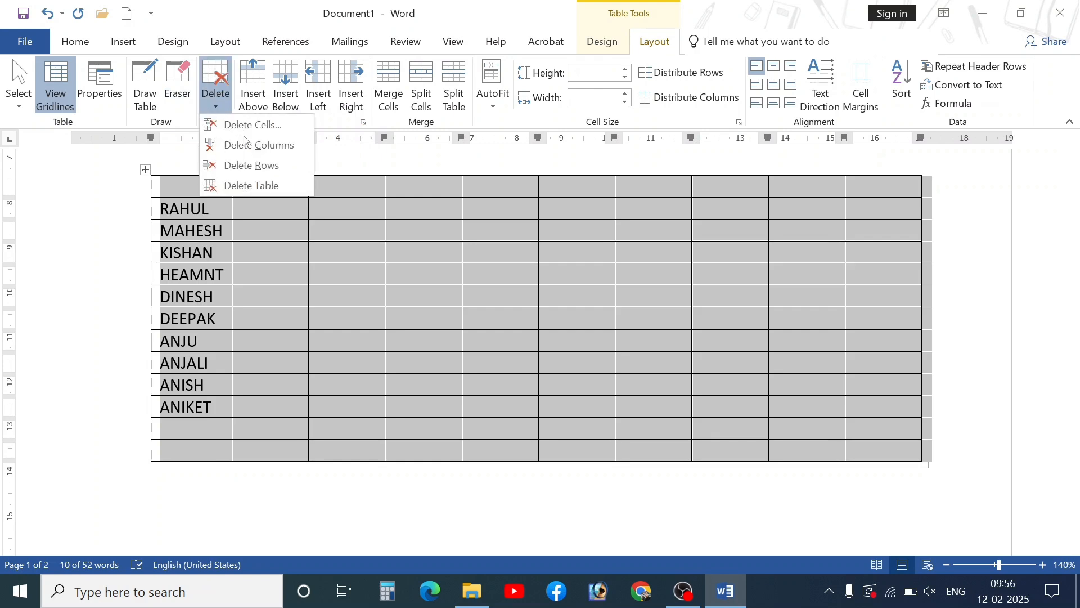
# - Delete the lower names table, leaving the yellow-headed marks table
pyautogui.click(248, 182)
pyautogui.hotkey('ctrl', 'z')
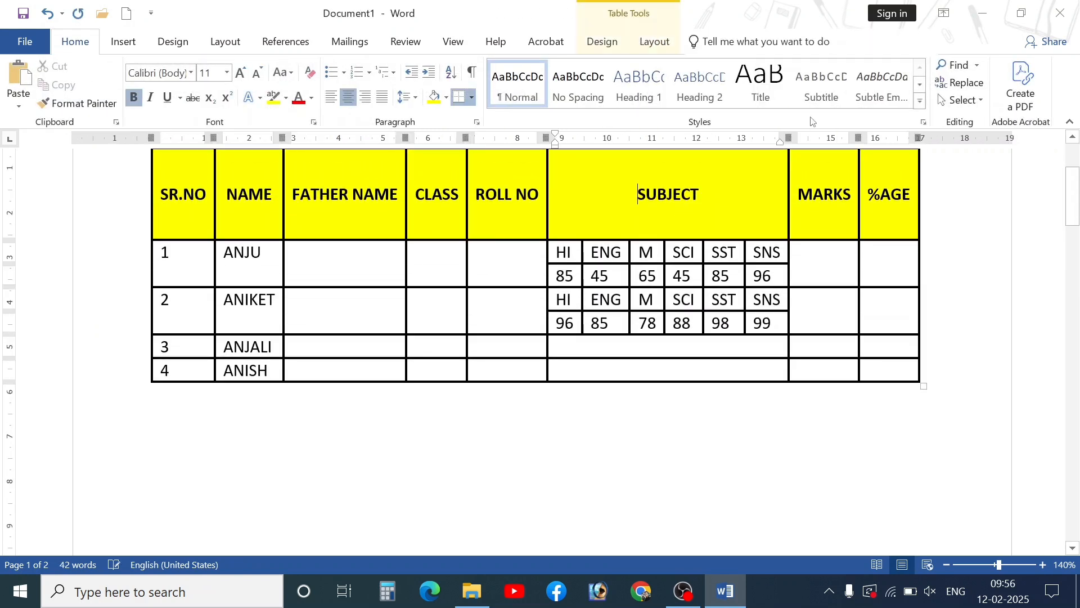
pyautogui.click(654, 46)
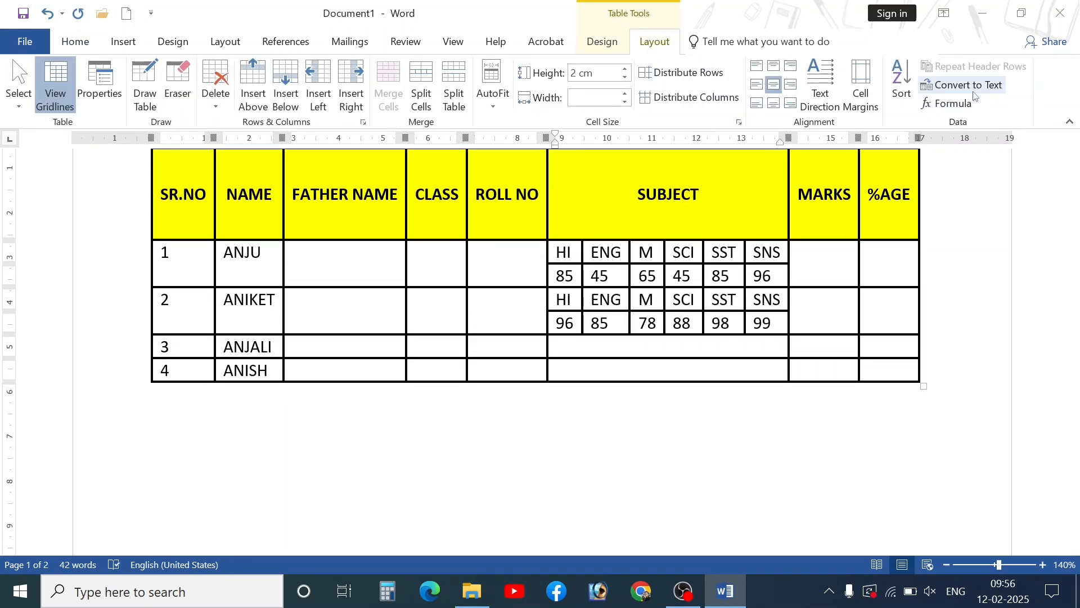
# - Select the whole marks table using its move handle
pyautogui.scroll(2, 366, 276)
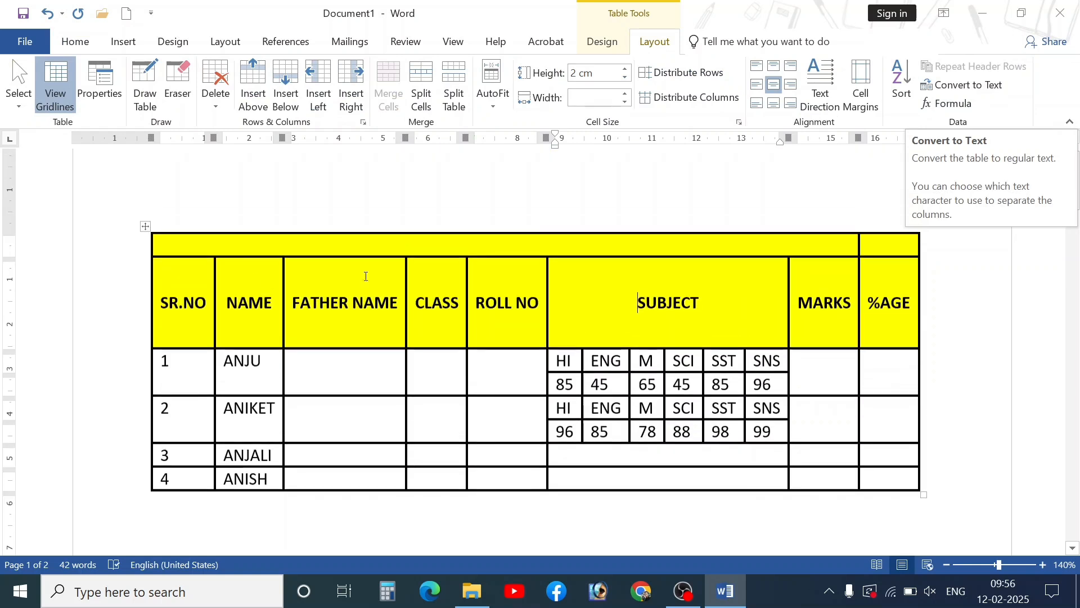
pyautogui.click(293, 293)
pyautogui.click(137, 237)
pyautogui.click(153, 250)
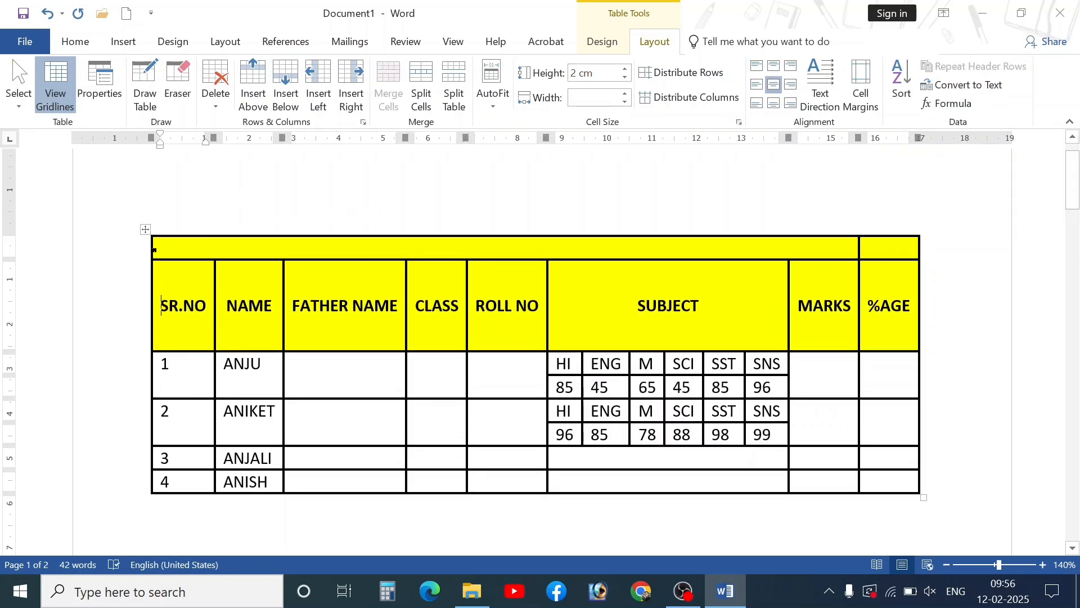
pyautogui.click(145, 231)
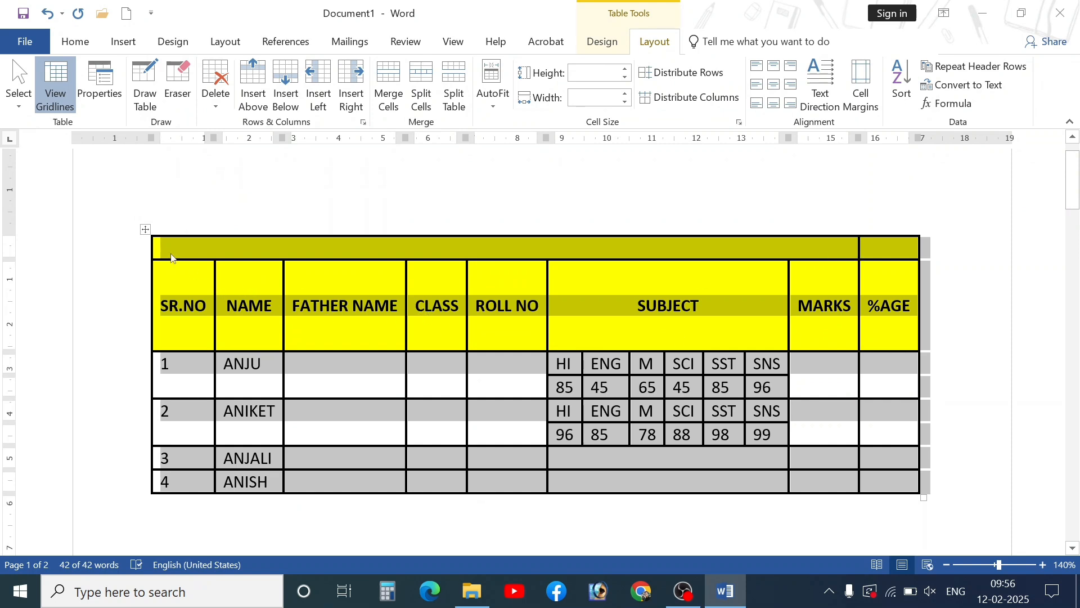
pyautogui.click(959, 87)
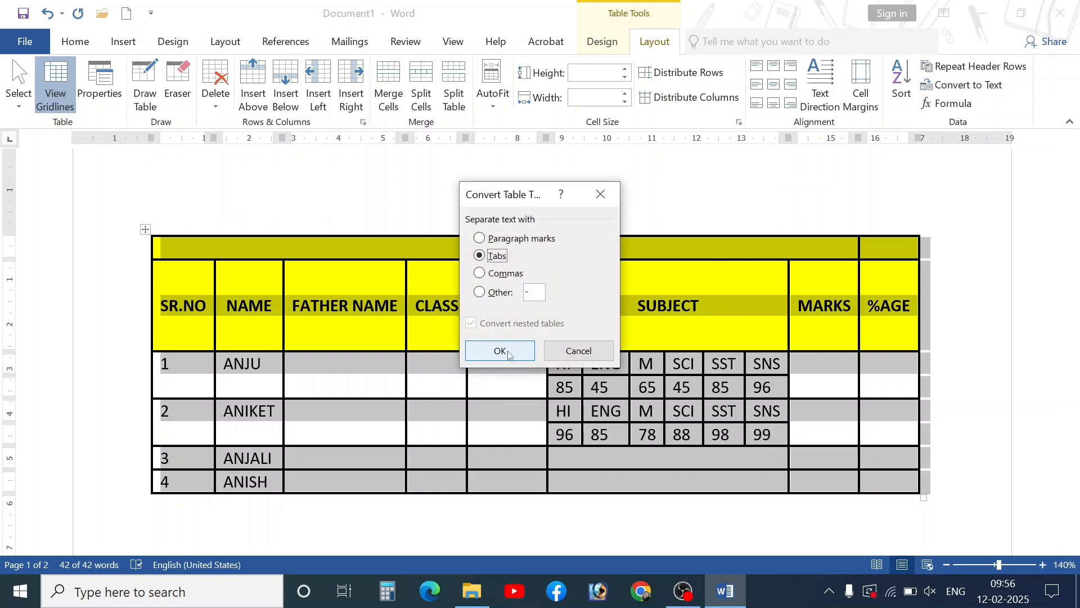
pyautogui.click(500, 351)
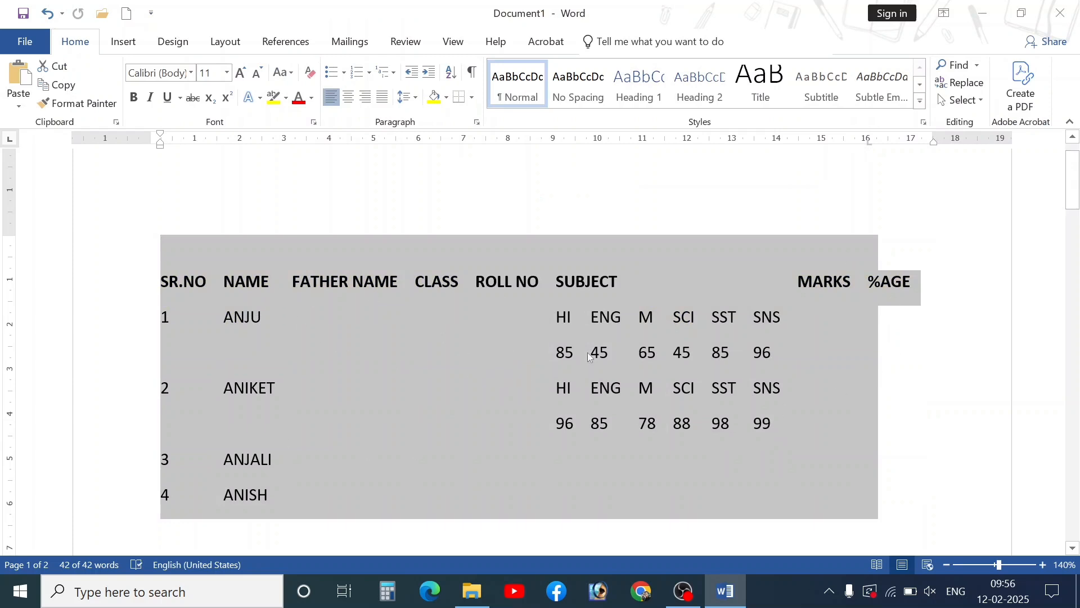
pyautogui.click(529, 372)
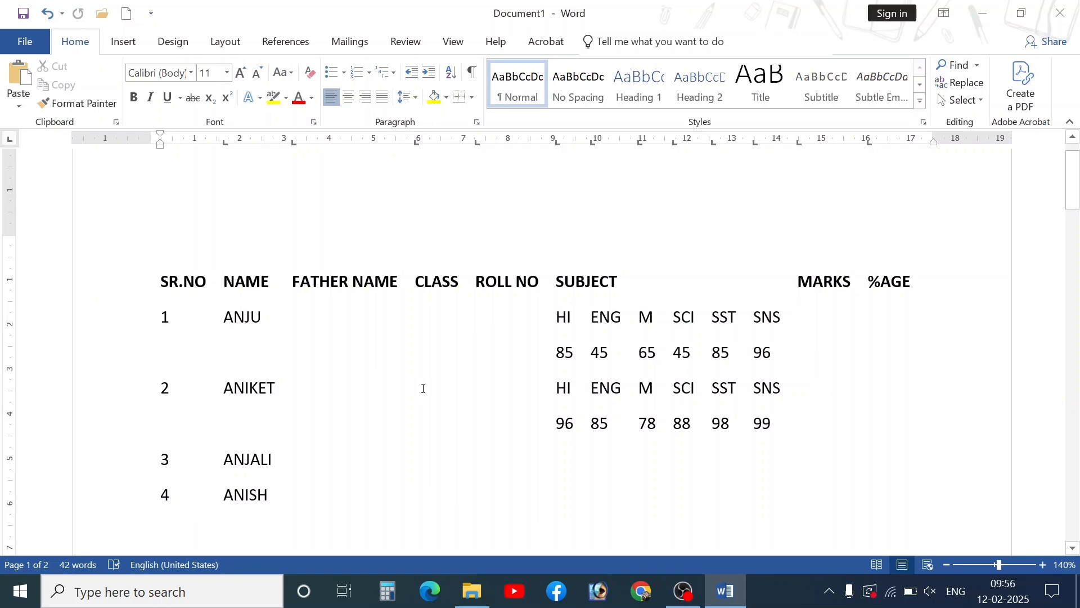
pyautogui.hotkey('ctrl', 'z')
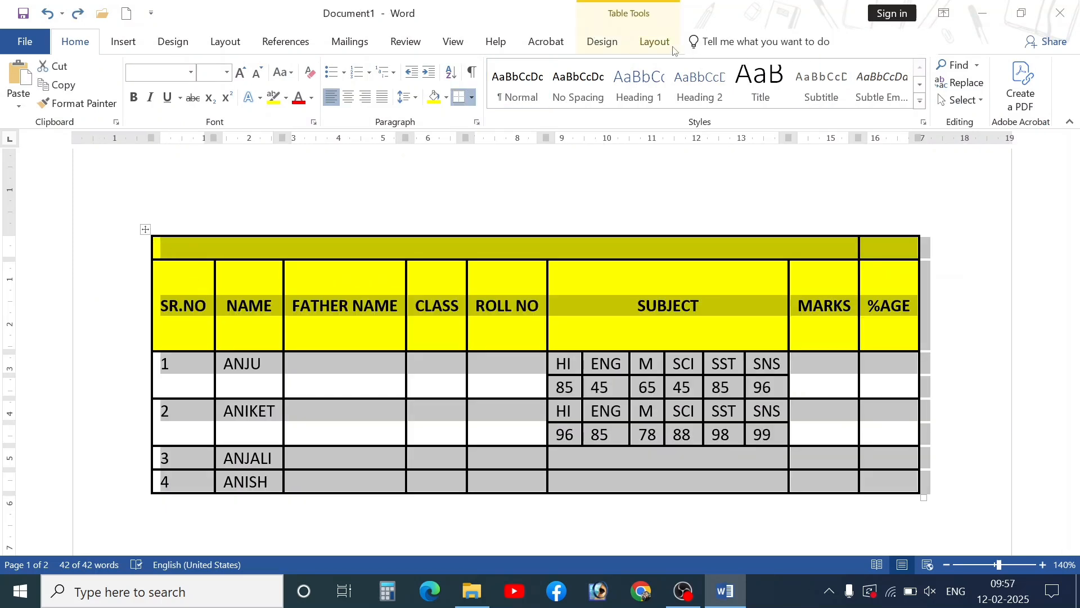
pyautogui.click(655, 43)
pyautogui.click(959, 85)
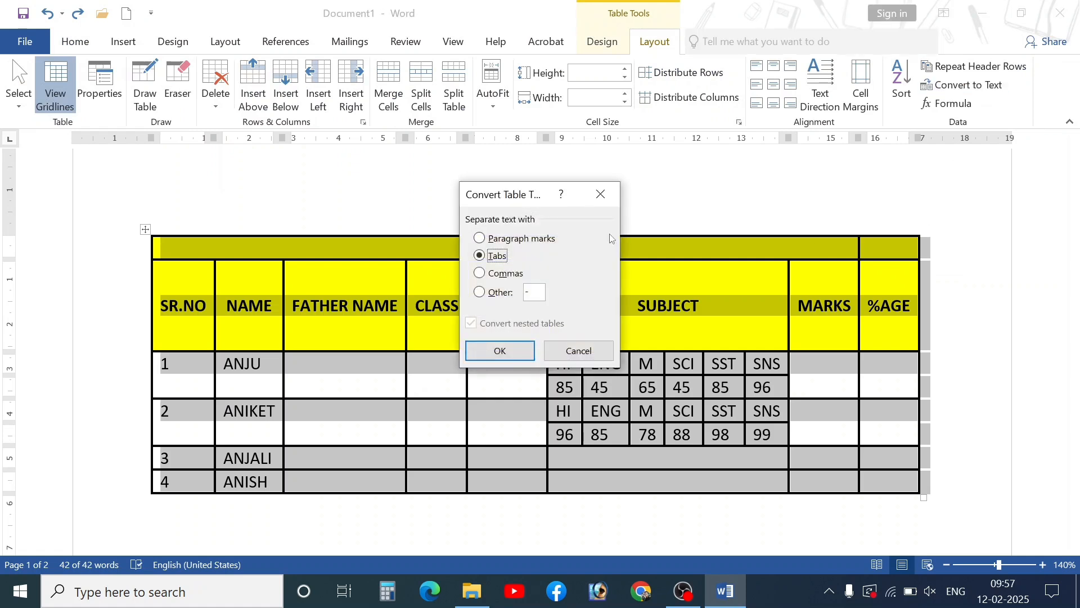
pyautogui.click(514, 241)
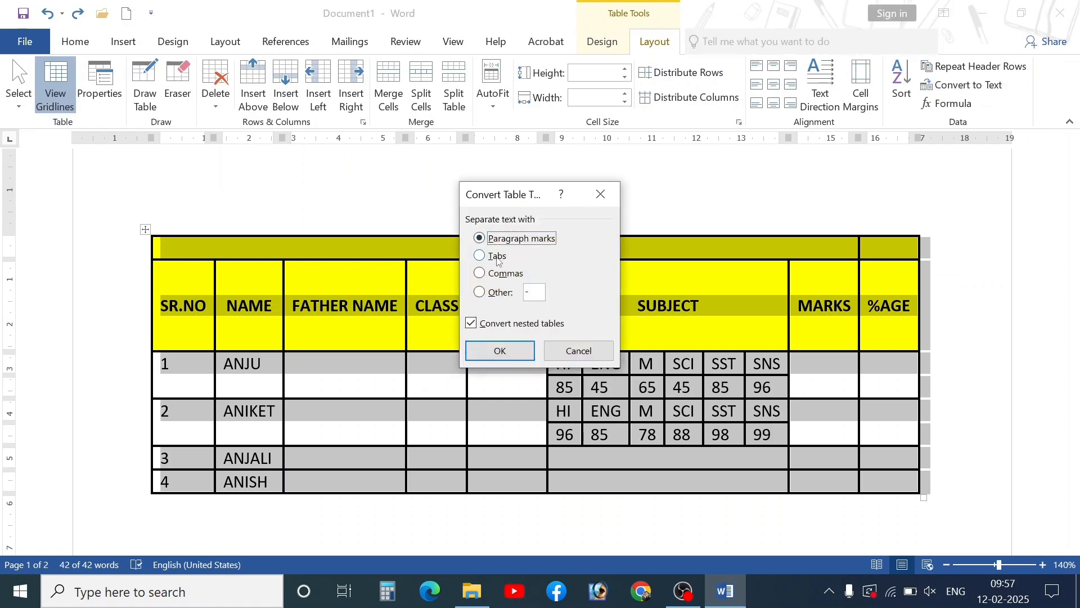
pyautogui.click(498, 259)
pyautogui.click(503, 274)
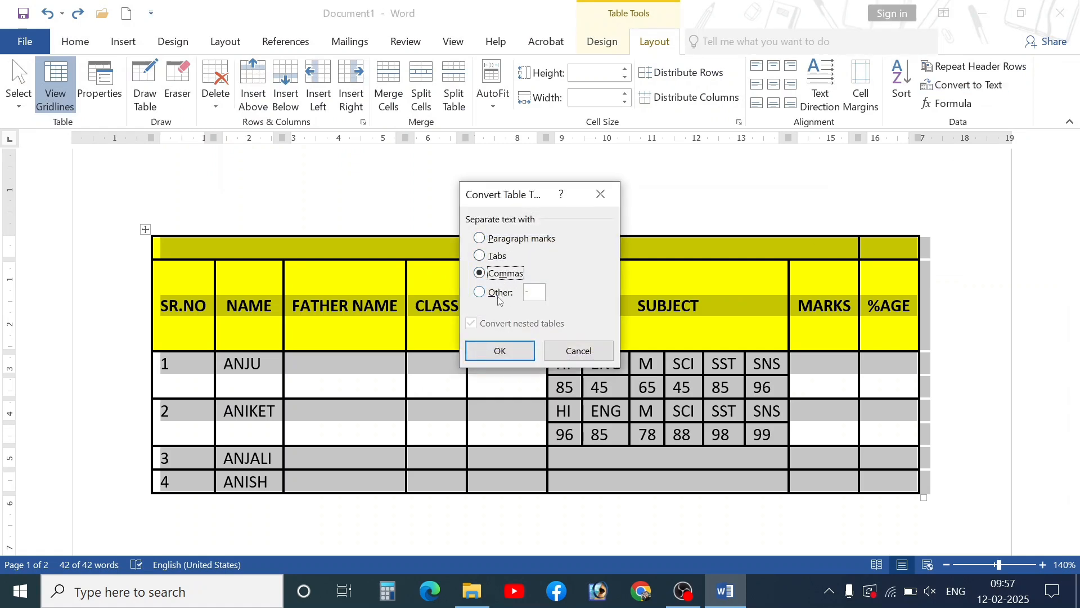
pyautogui.click(500, 293)
pyautogui.click(499, 260)
pyautogui.click(495, 276)
pyautogui.click(500, 240)
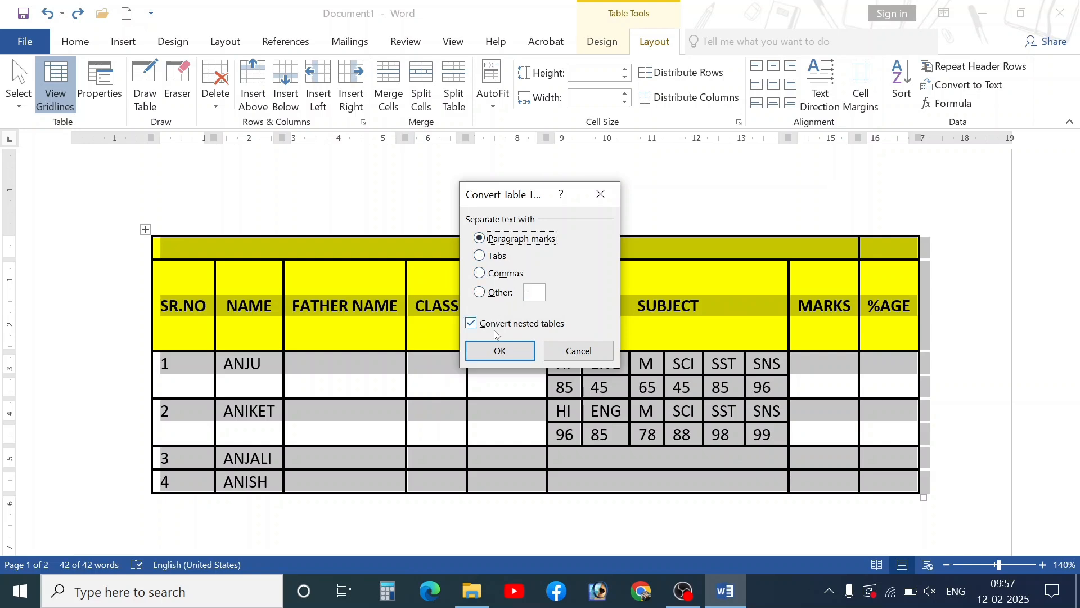
pyautogui.click(499, 351)
pyautogui.scroll(-10, 595, 367)
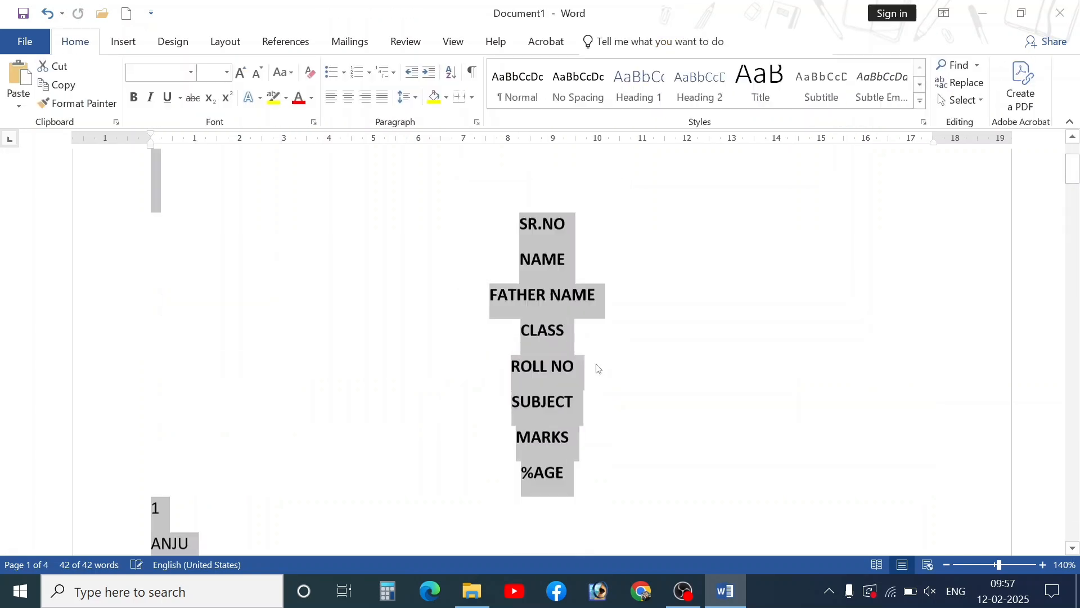
pyautogui.scroll(-10, 557, 371)
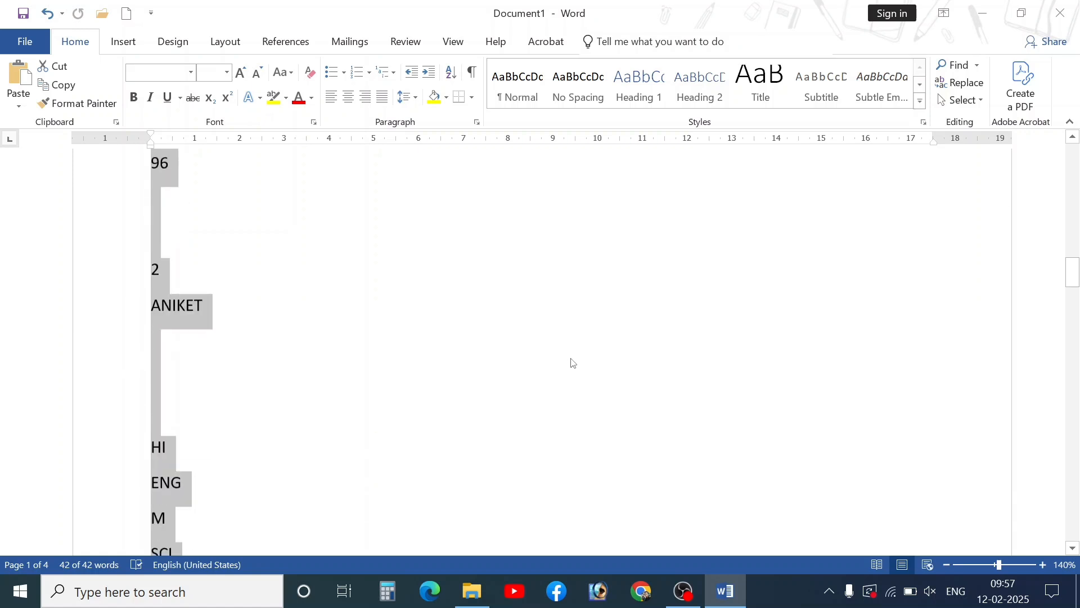
pyautogui.hotkey('ctrl', 'z')
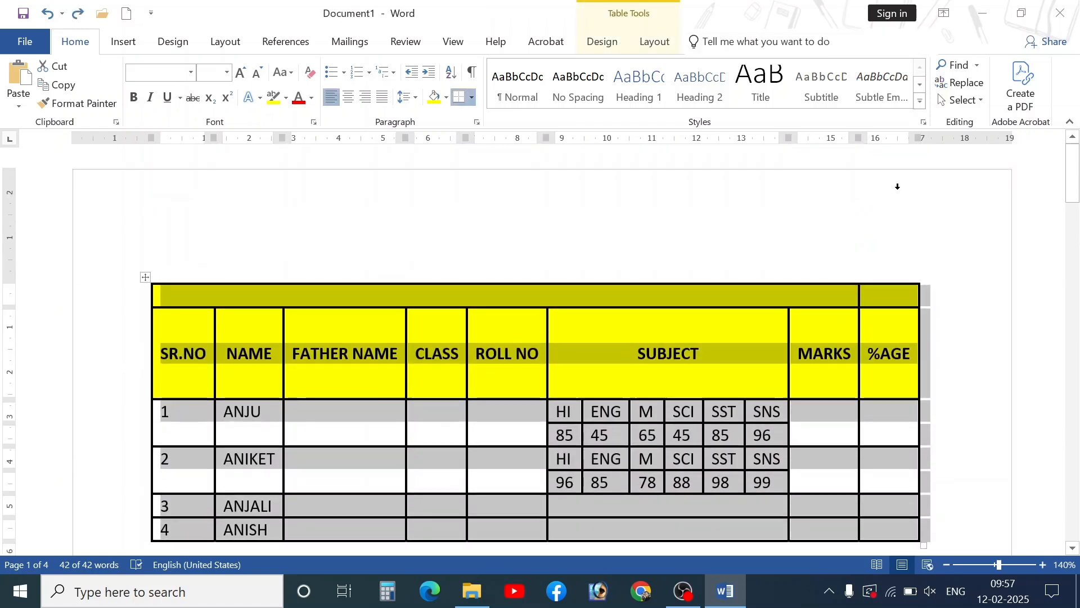
pyautogui.click(654, 45)
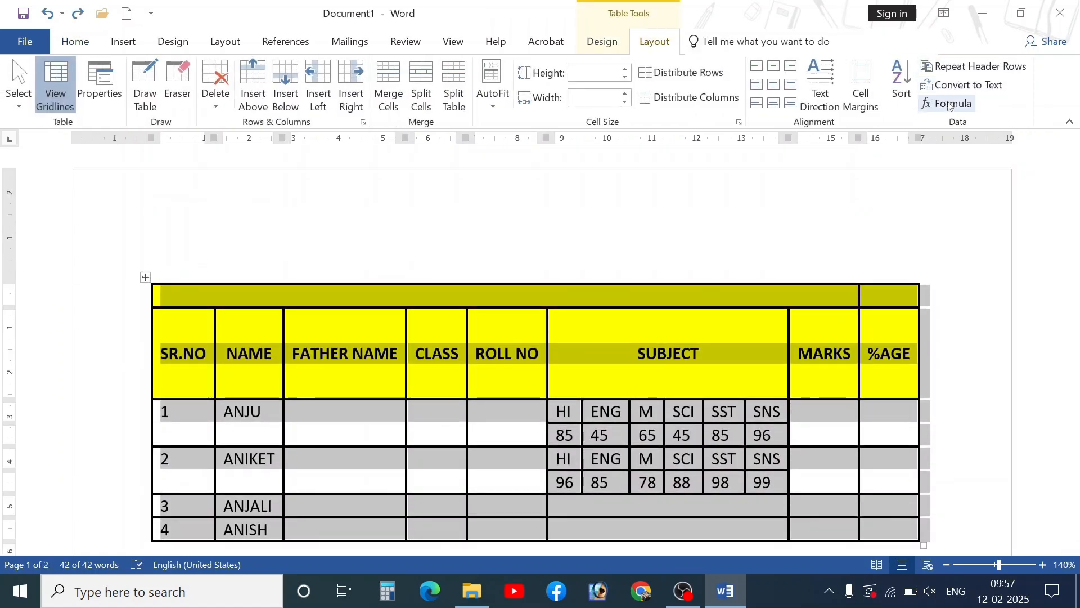
pyautogui.click(965, 85)
pyautogui.click(505, 274)
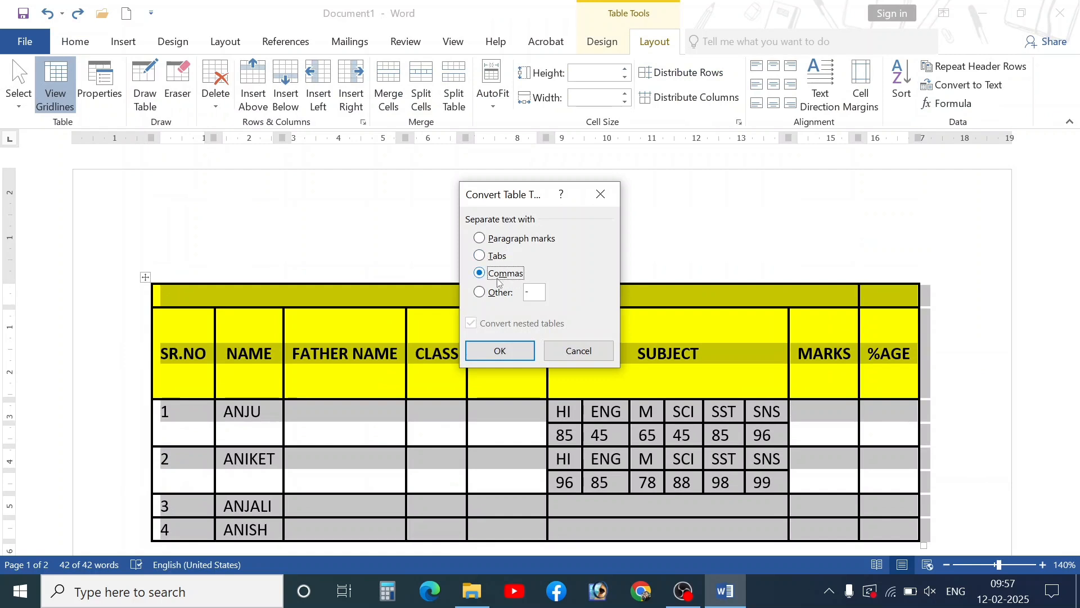
pyautogui.click(505, 348)
pyautogui.scroll(-3, 337, 374)
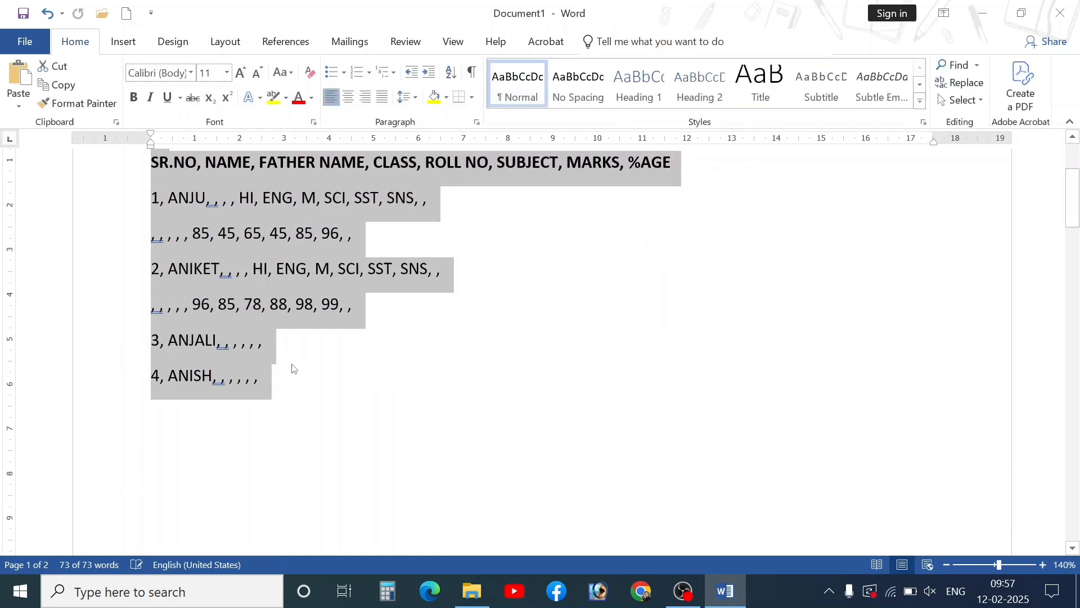
pyautogui.scroll(3, 291, 350)
pyautogui.hotkey('ctrl', 'z')
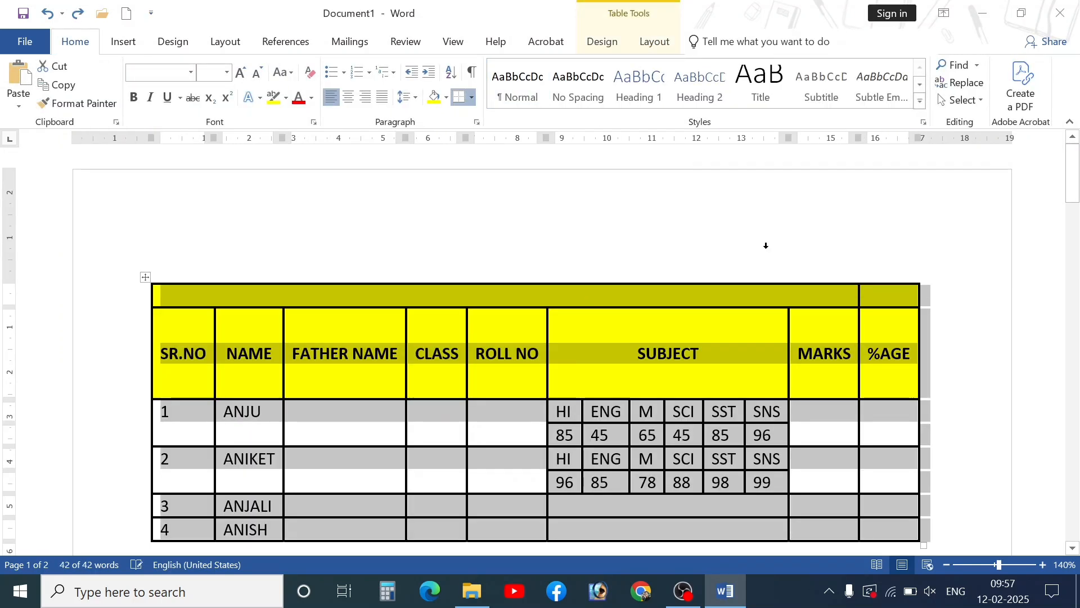
pyautogui.click(654, 42)
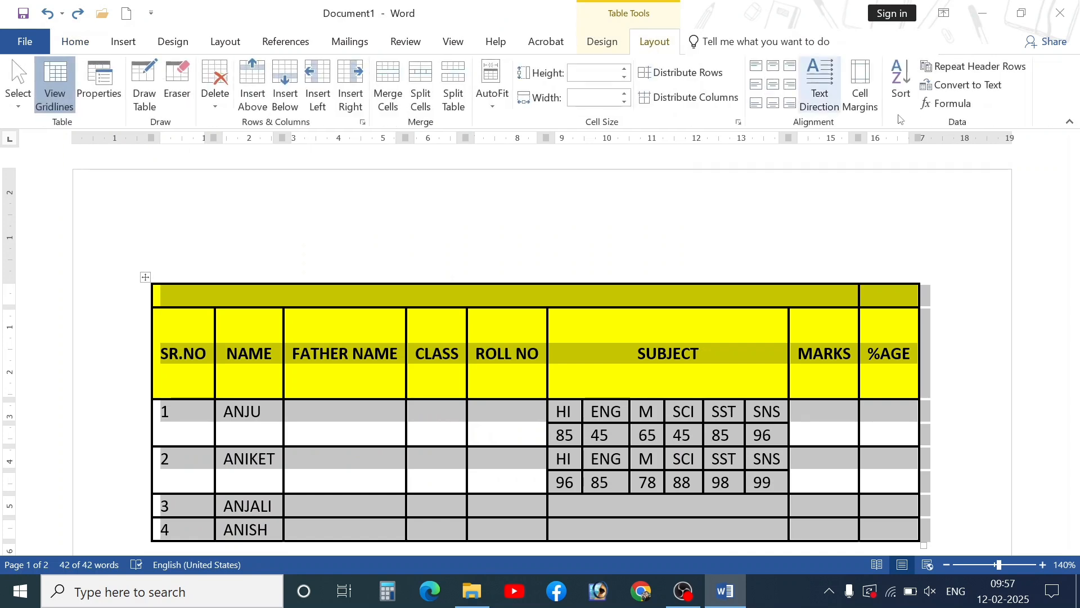
pyautogui.click(963, 85)
pyautogui.click(494, 293)
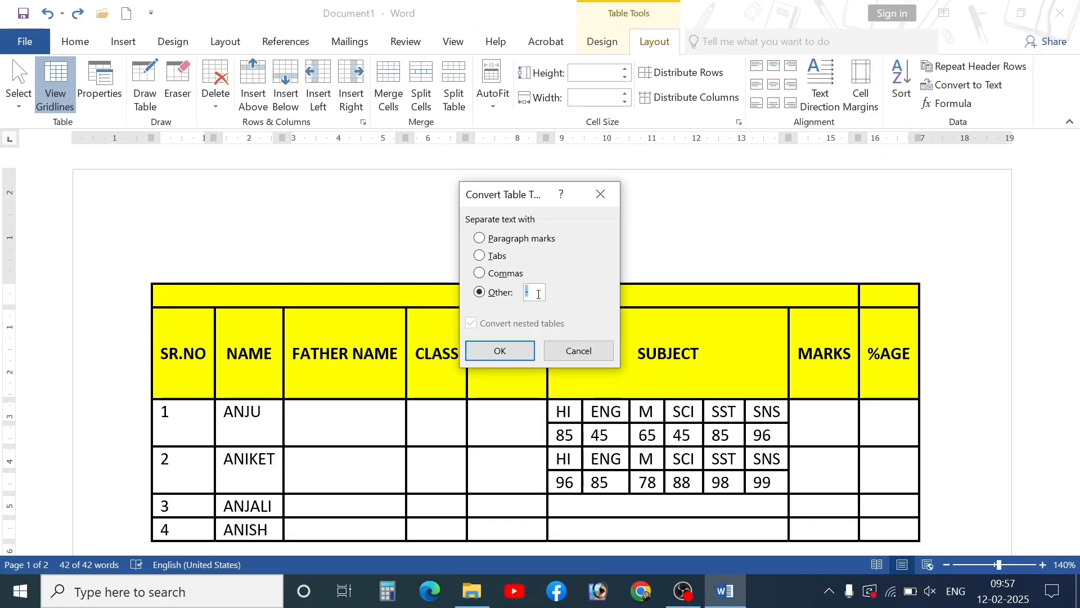
pyautogui.click(538, 293)
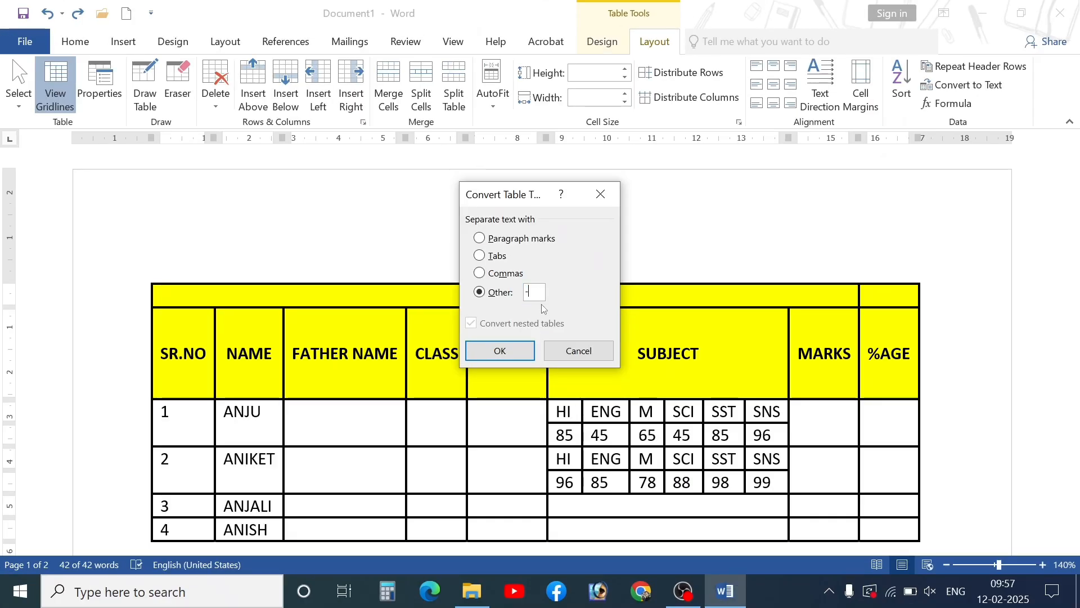
pyautogui.click(500, 351)
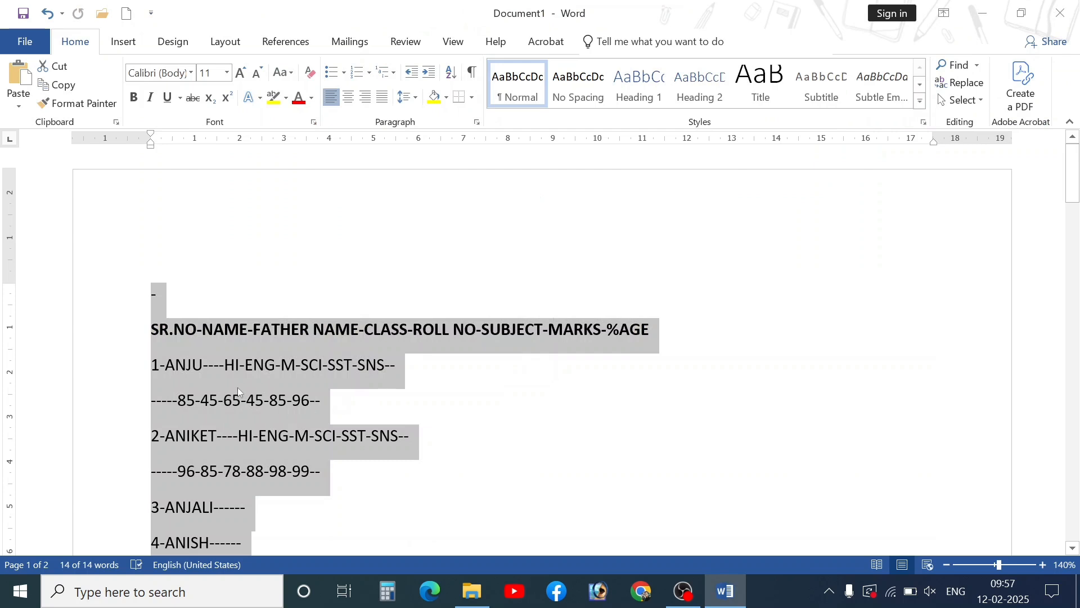
pyautogui.scroll(-15, 305, 377)
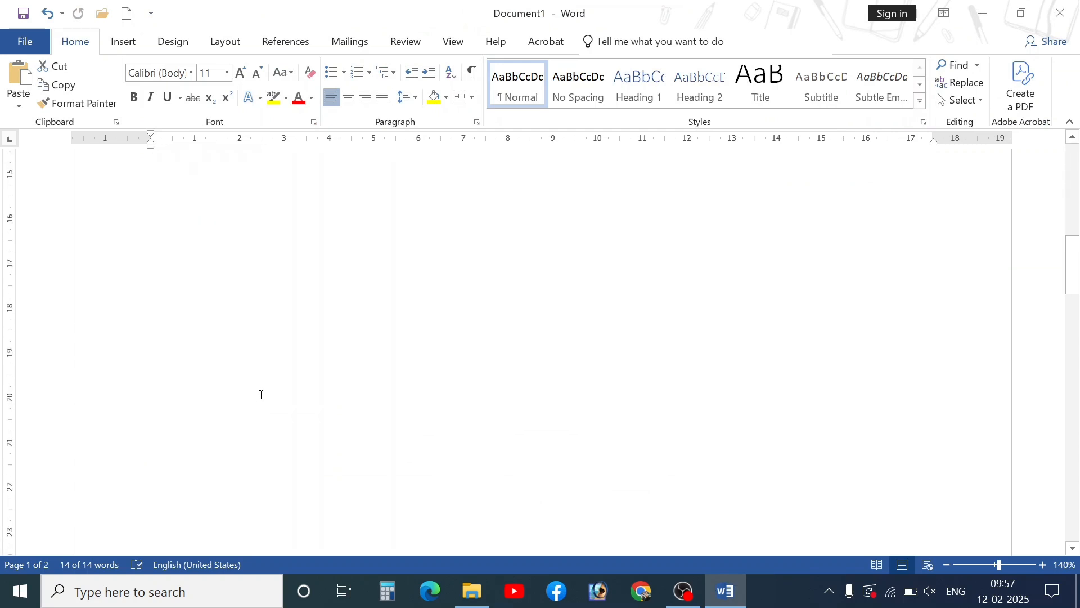
pyautogui.scroll(15, 261, 394)
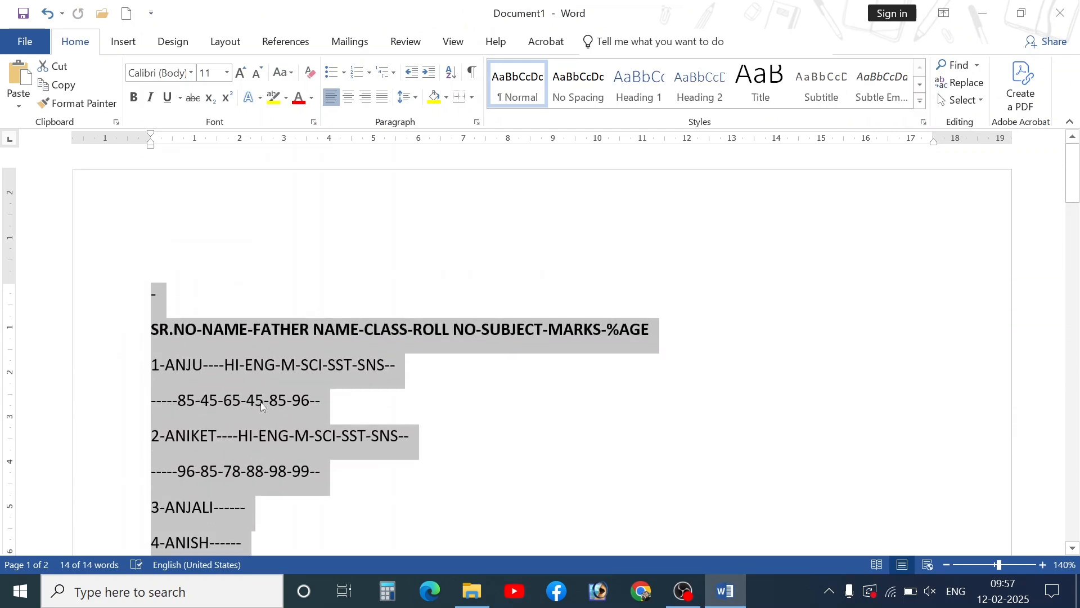
pyautogui.hotkey('ctrl', 'z')
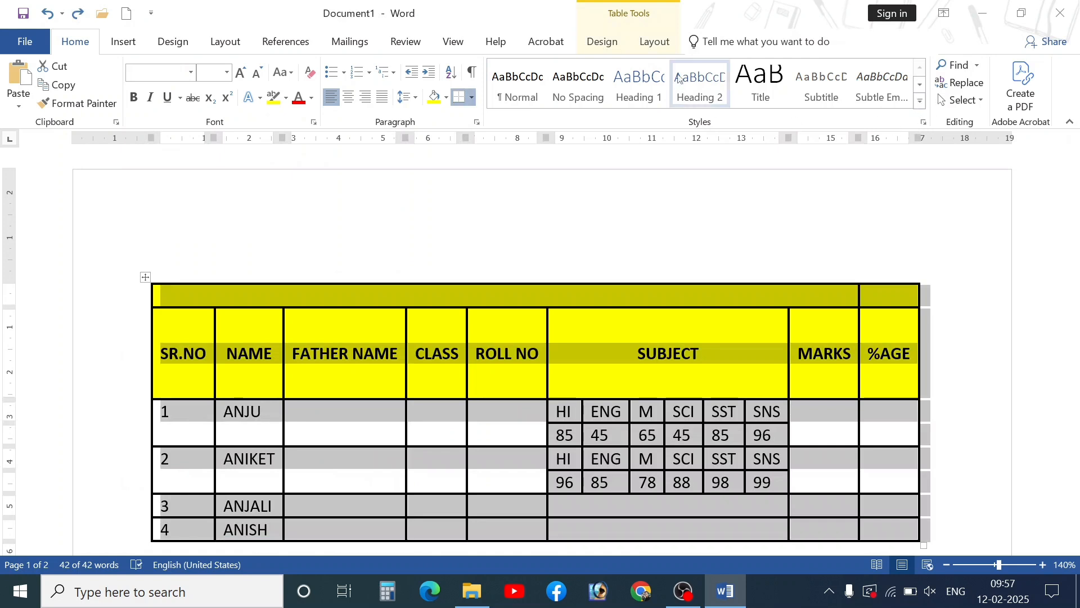
# - Turn on Repeat Header Rows for the marks table
pyautogui.click(665, 52)
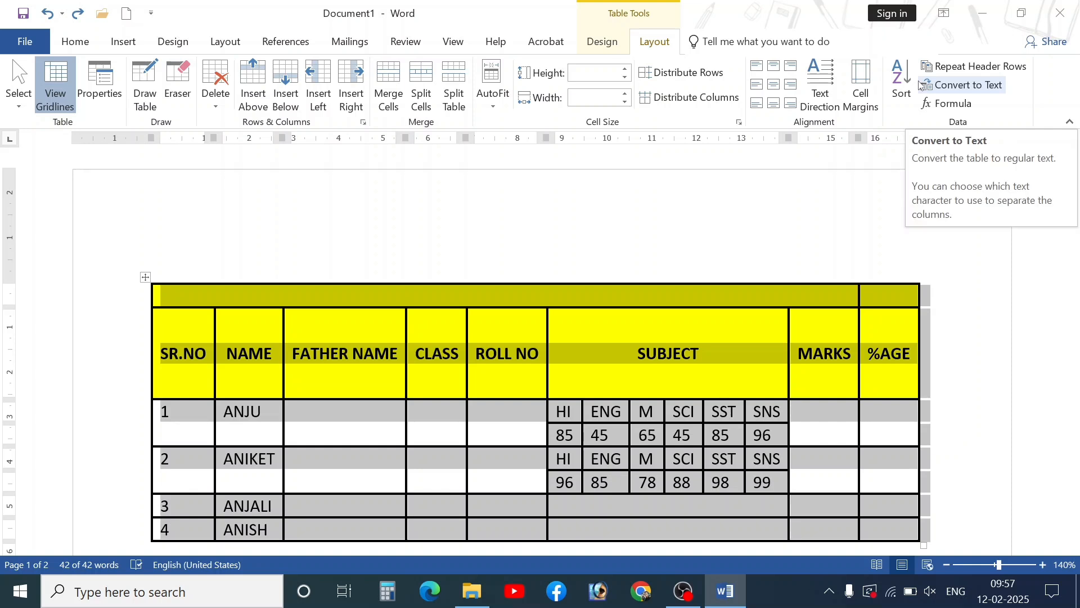
pyautogui.click(950, 69)
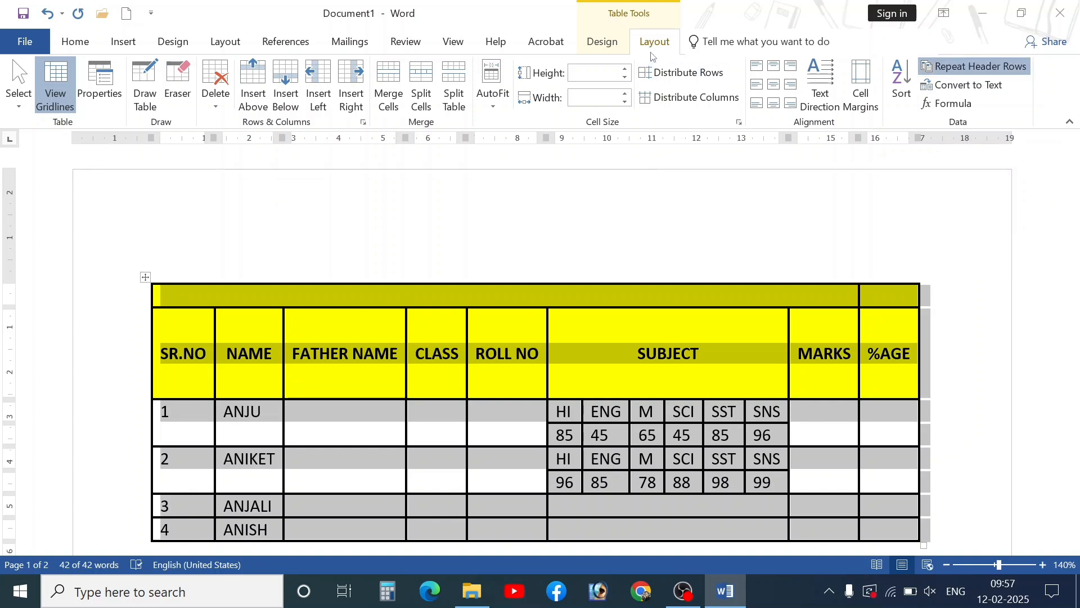
pyautogui.click(611, 48)
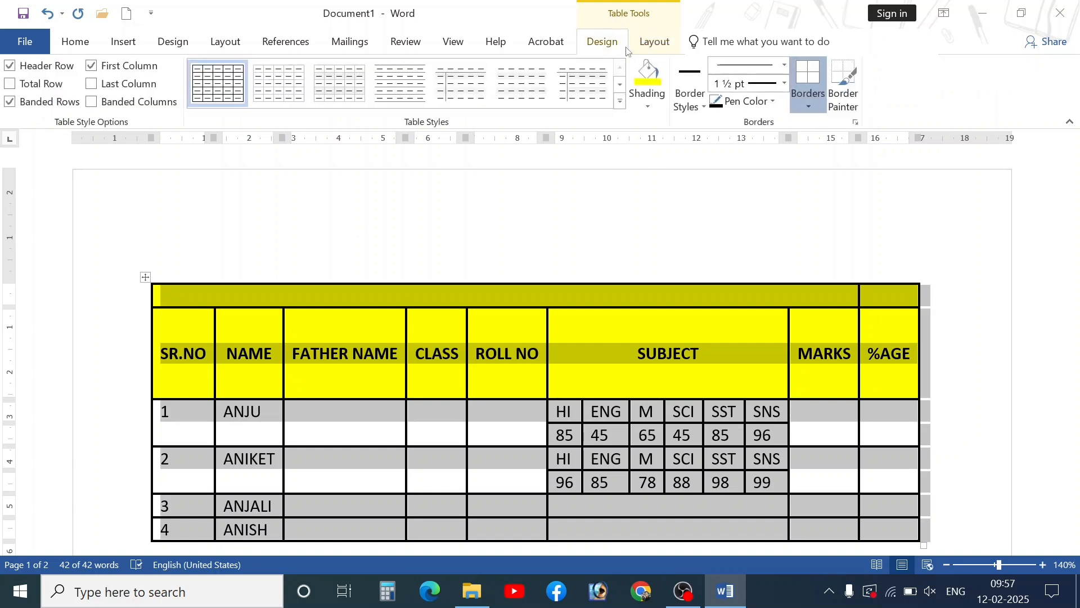
pyautogui.click(648, 44)
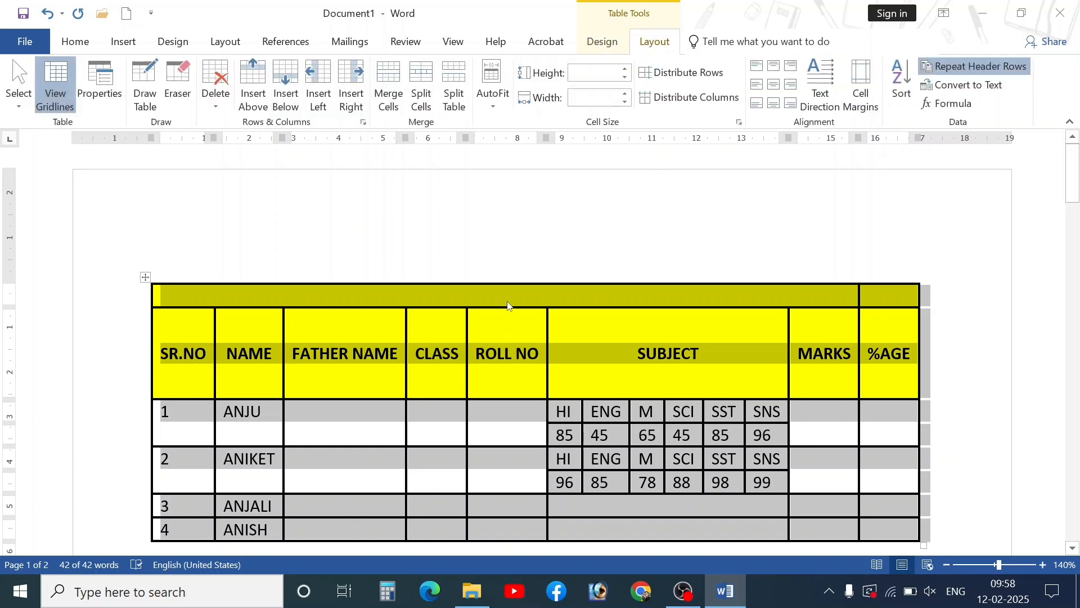
# - Deselect the table with the caret in the SUBJECT cell, ending on the Table Tools Design tab
pyautogui.click(443, 356)
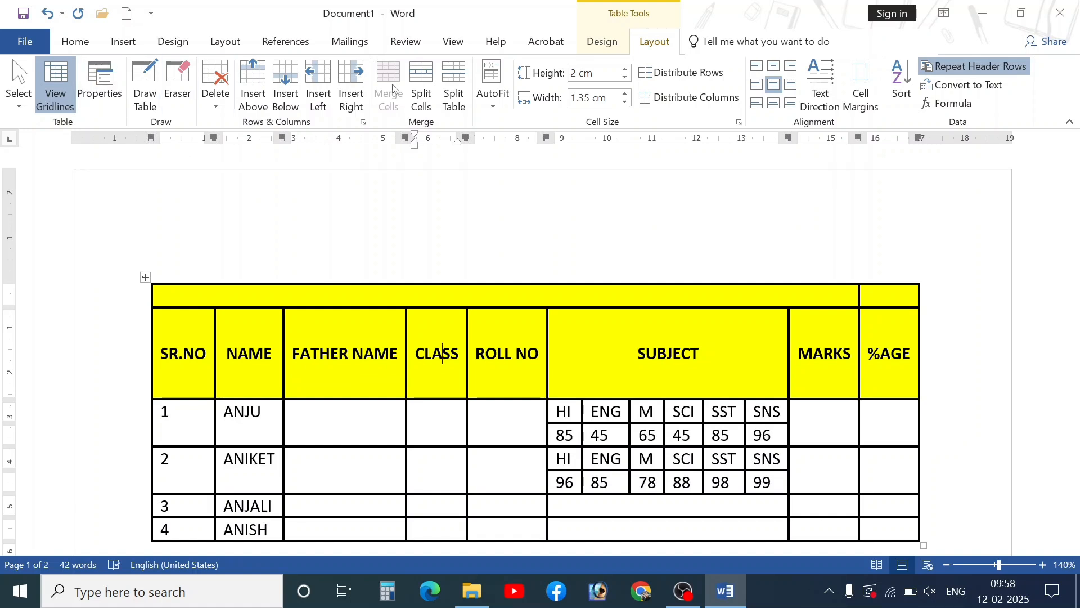
pyautogui.scroll(-4, 527, 279)
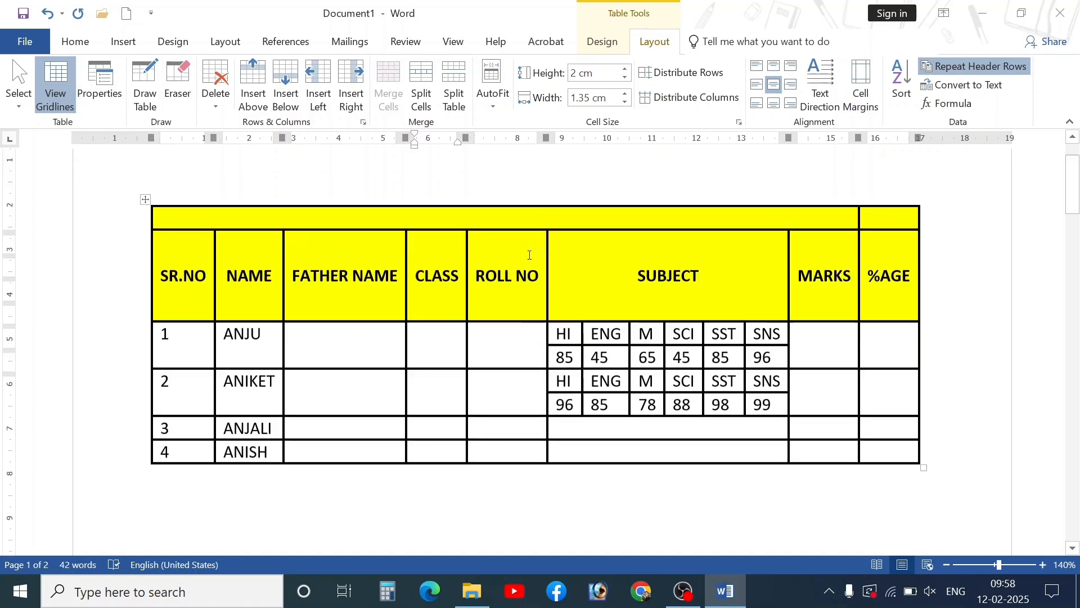
pyautogui.scroll(2, 493, 316)
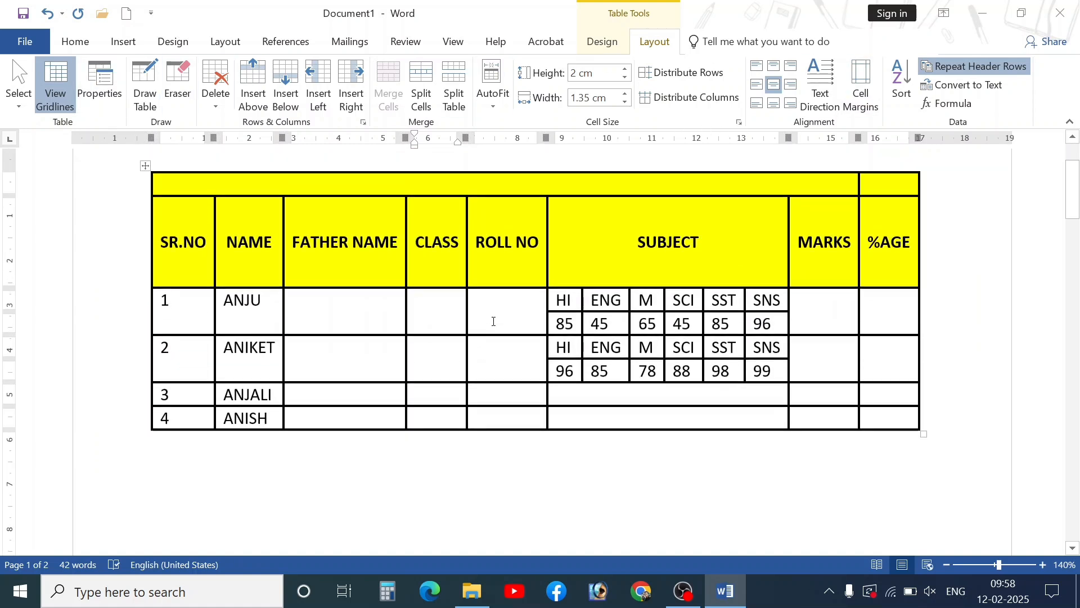
pyautogui.scroll(2, 562, 321)
pyautogui.click(609, 348)
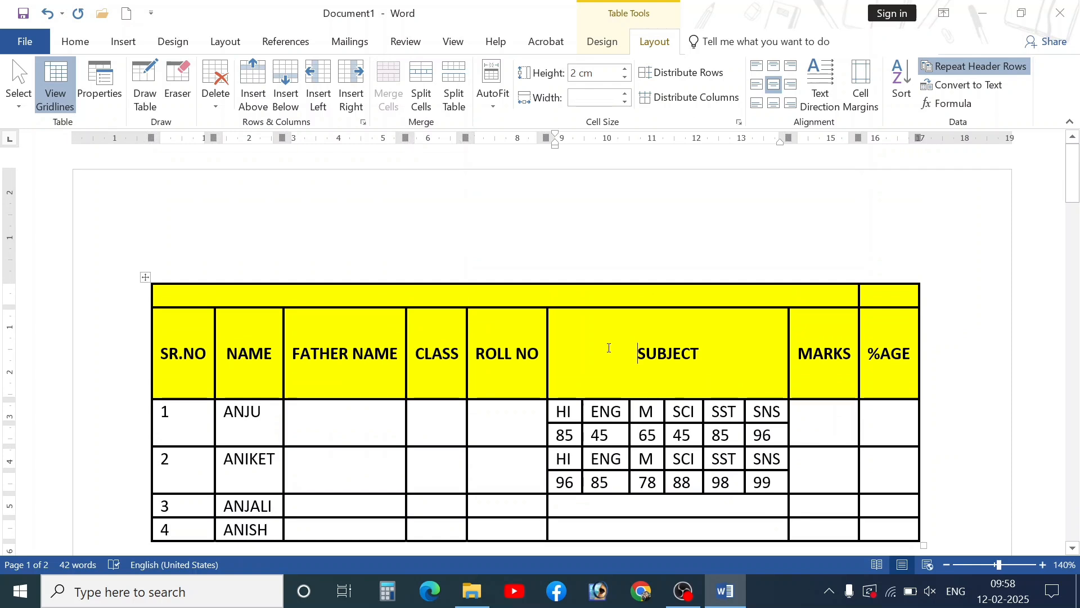
pyautogui.scroll(-3, 659, 373)
pyautogui.click(284, 404)
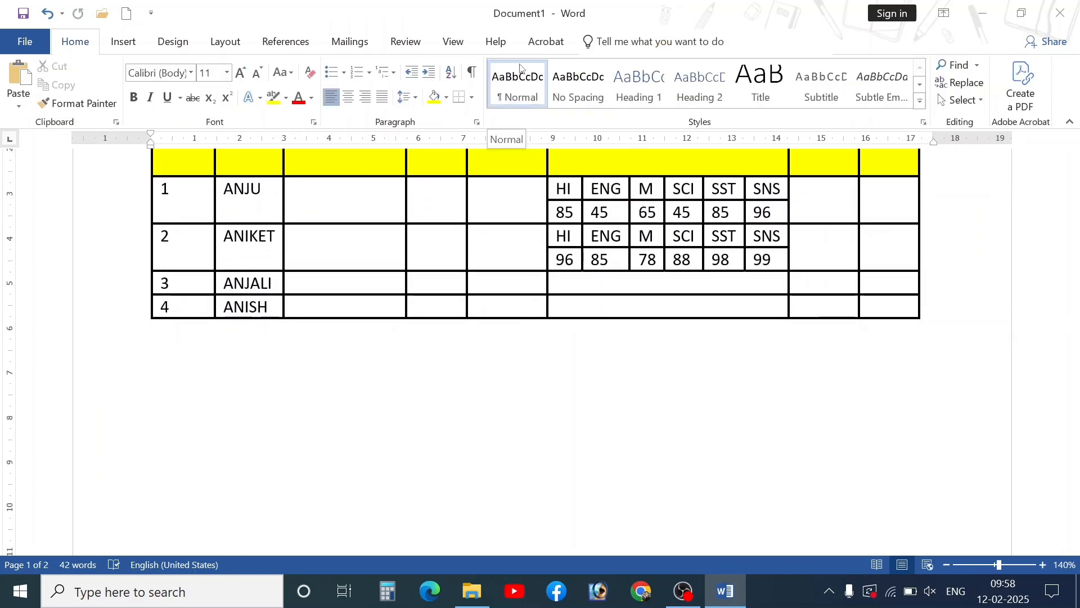
pyautogui.scroll(3, 482, 300)
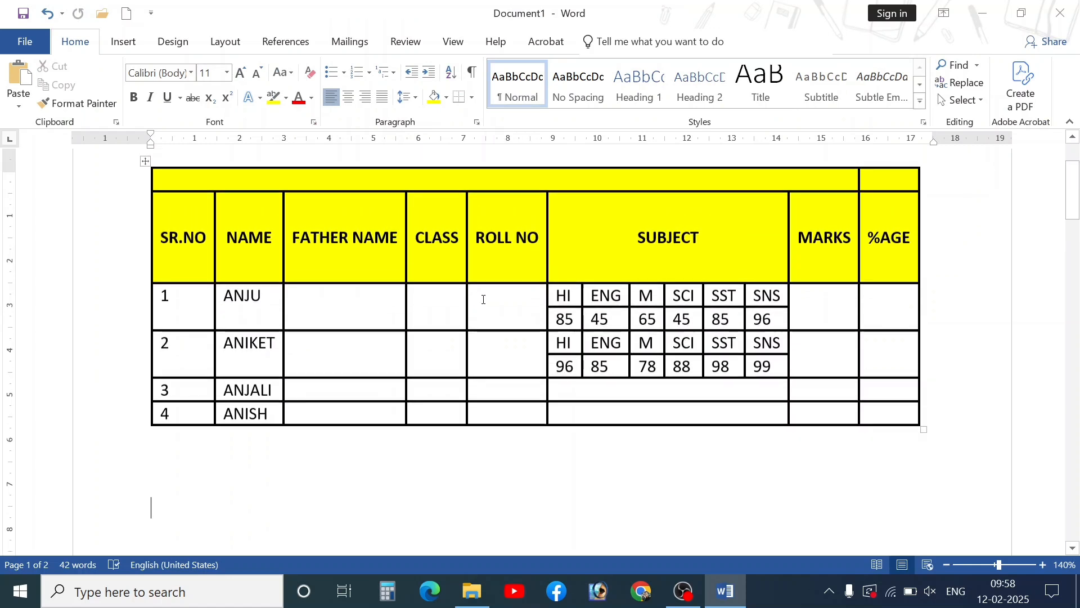
pyautogui.click(549, 261)
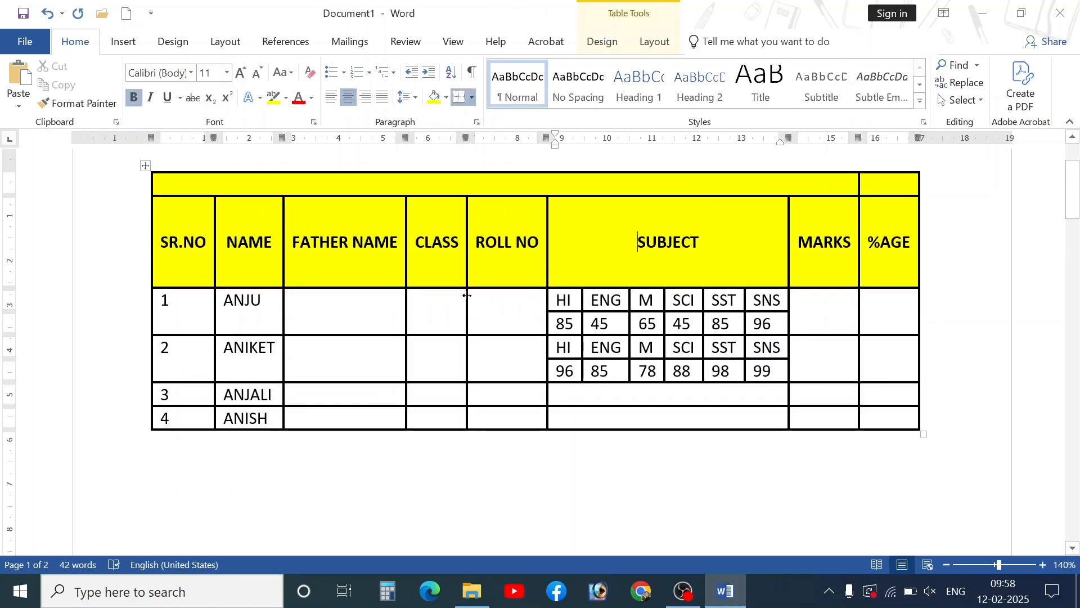
pyautogui.click(601, 41)
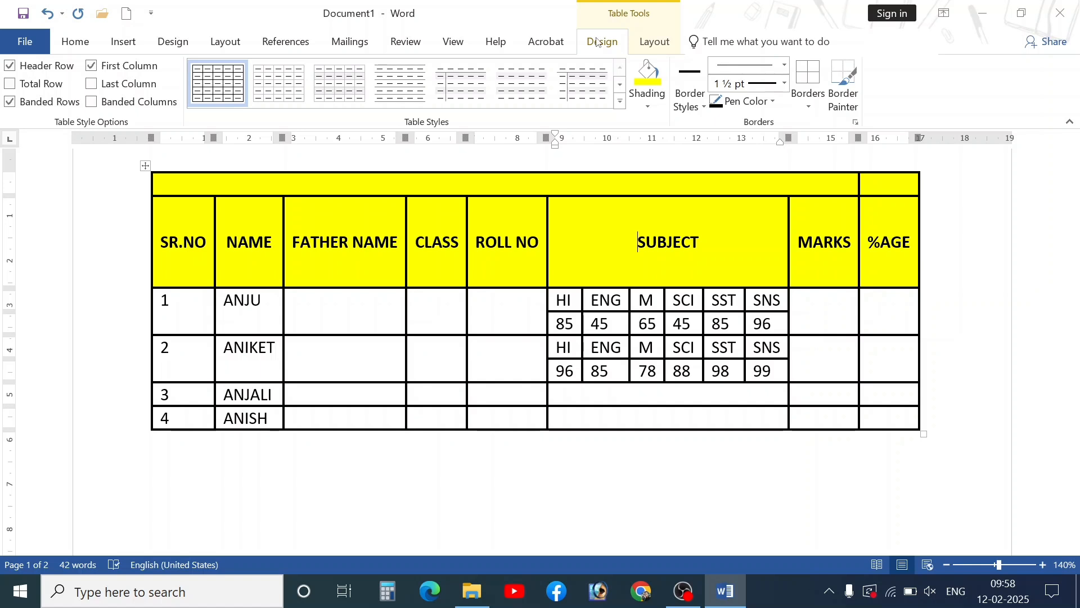
pyautogui.click(654, 44)
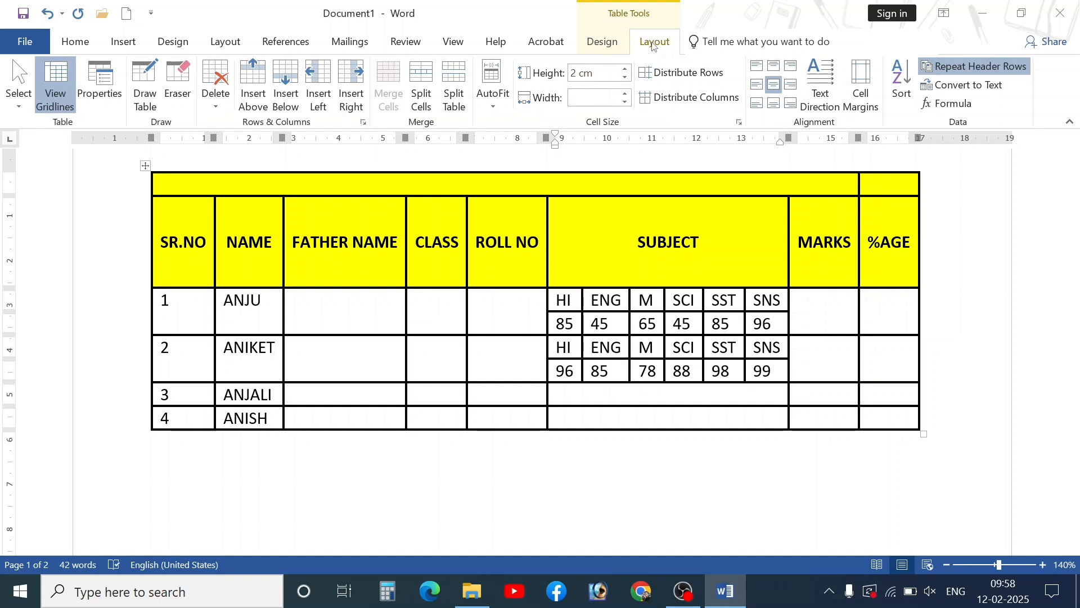
pyautogui.click(603, 45)
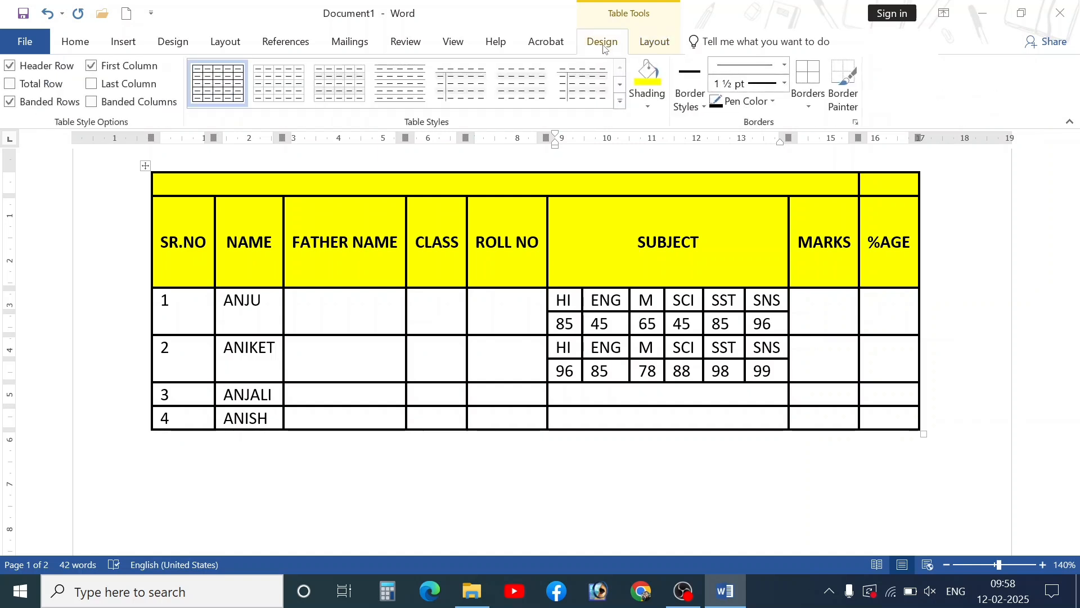